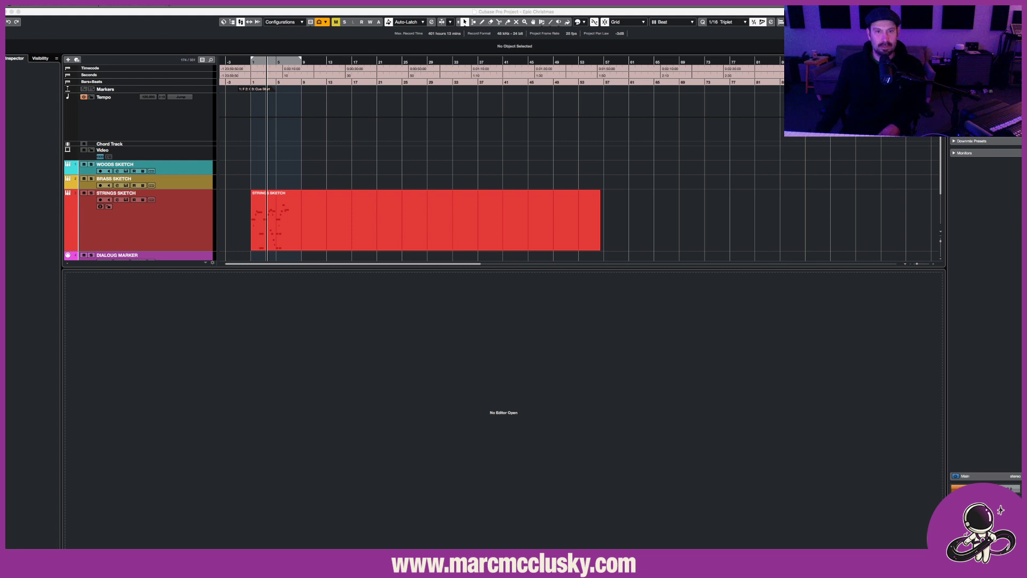
Play the project from near its start and open the STRINGS SKETCH part for note editing.
left_click(256, 89)
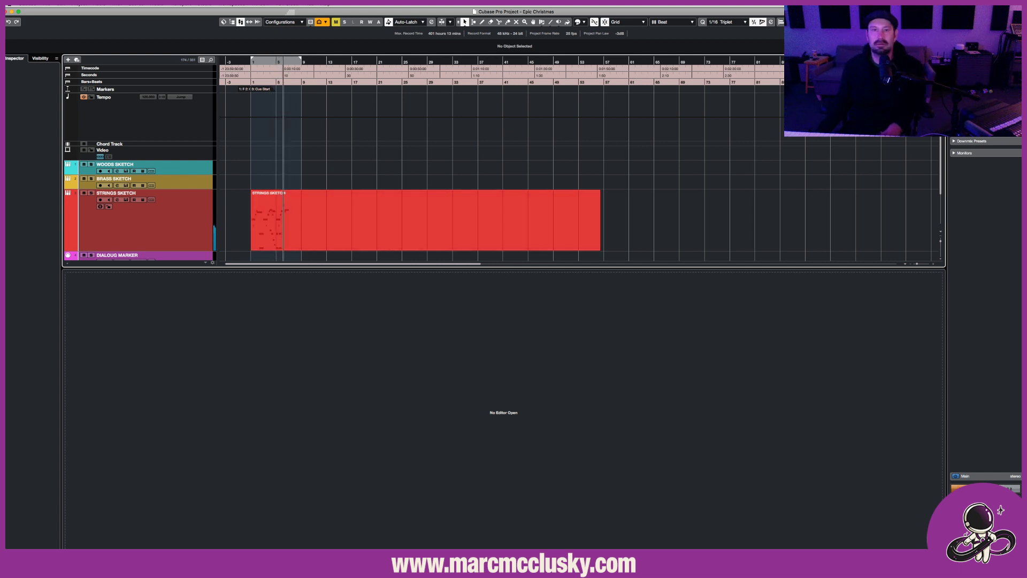
key("space")
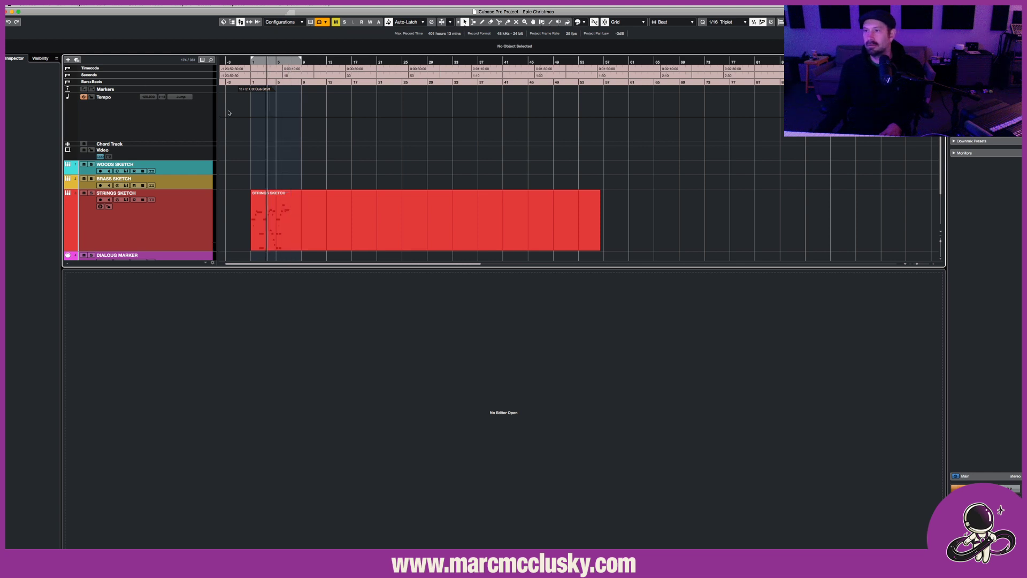
left_click(316, 240)
key("space")
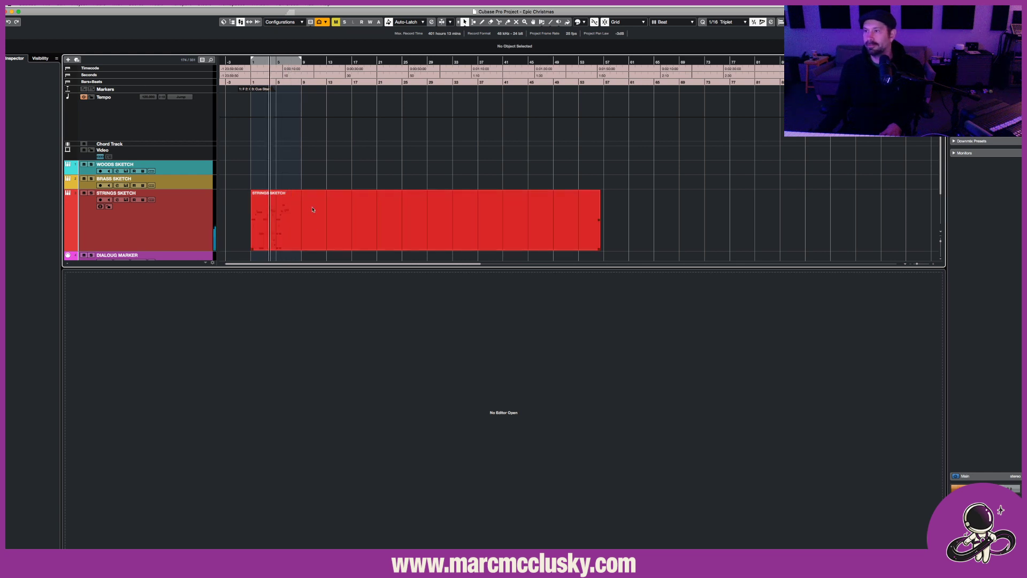
double_click(312, 209)
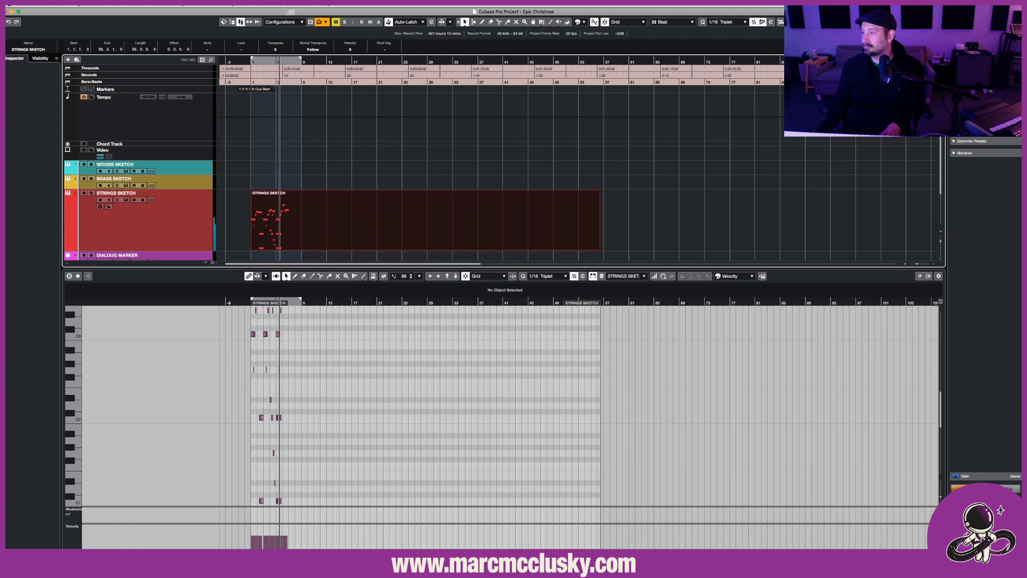
key("h")
key("h")
key("h")
key("h")
key("h")
key("h")
key("h")
key("h")
key("h")
key("h")
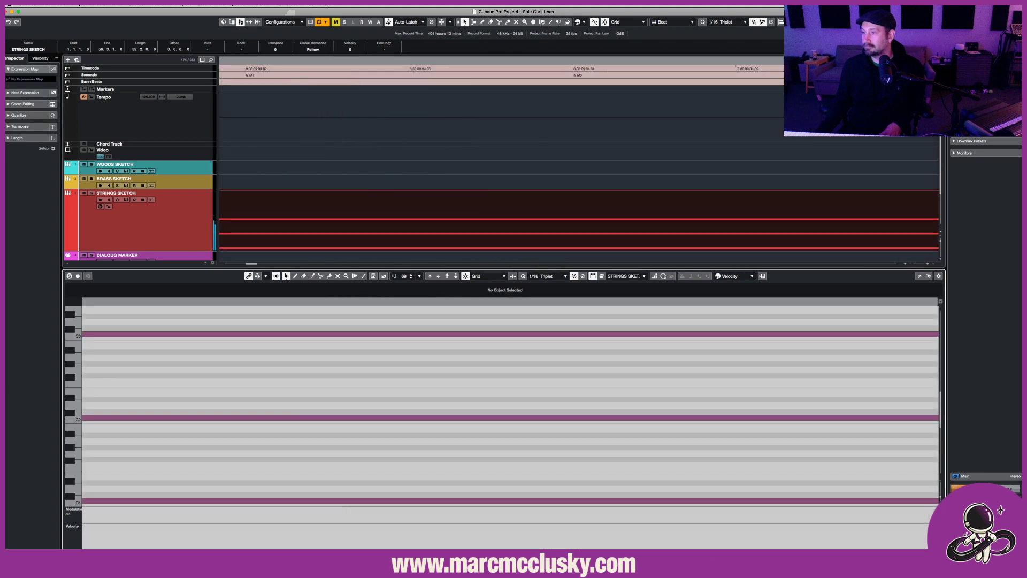
key("g")
key("g")
key("g")
key("g")
key("g")
key("g")
key("g")
key("g")
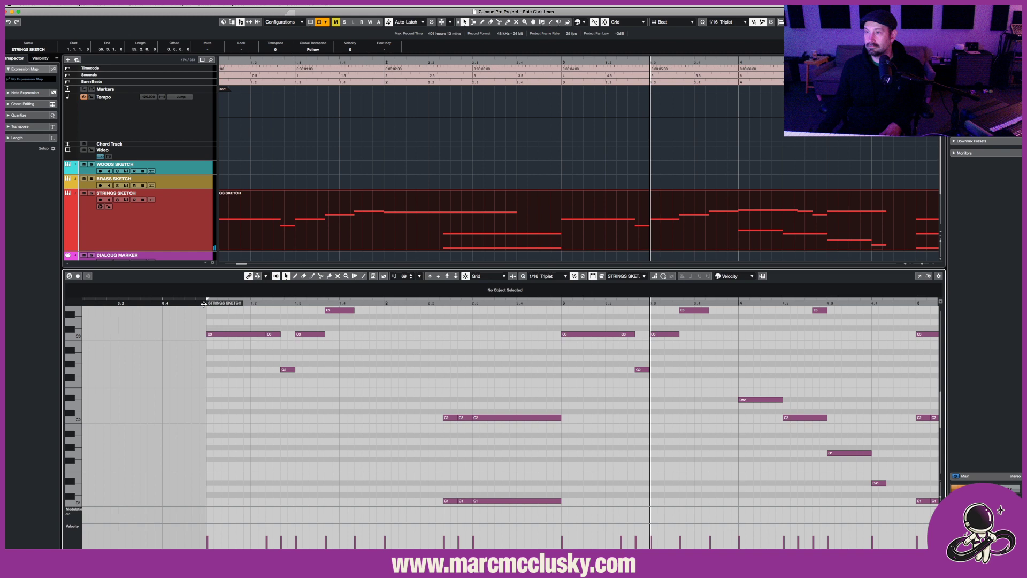
Play back the existing strings melody through bars 5 and 6 to review the phrase endings.
scroll(251, 350, "right", 6)
right_click(259, 351)
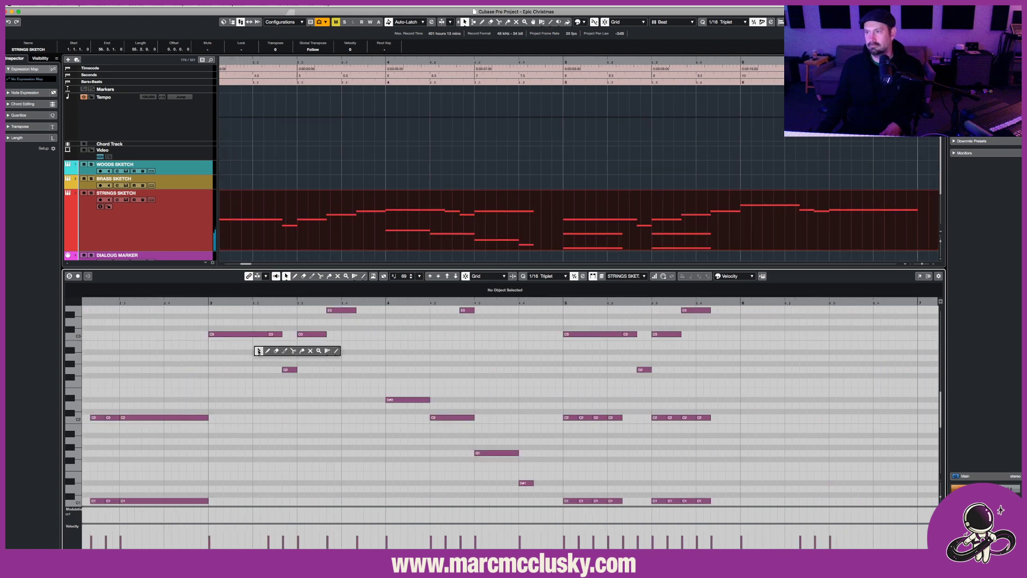
left_click(259, 351)
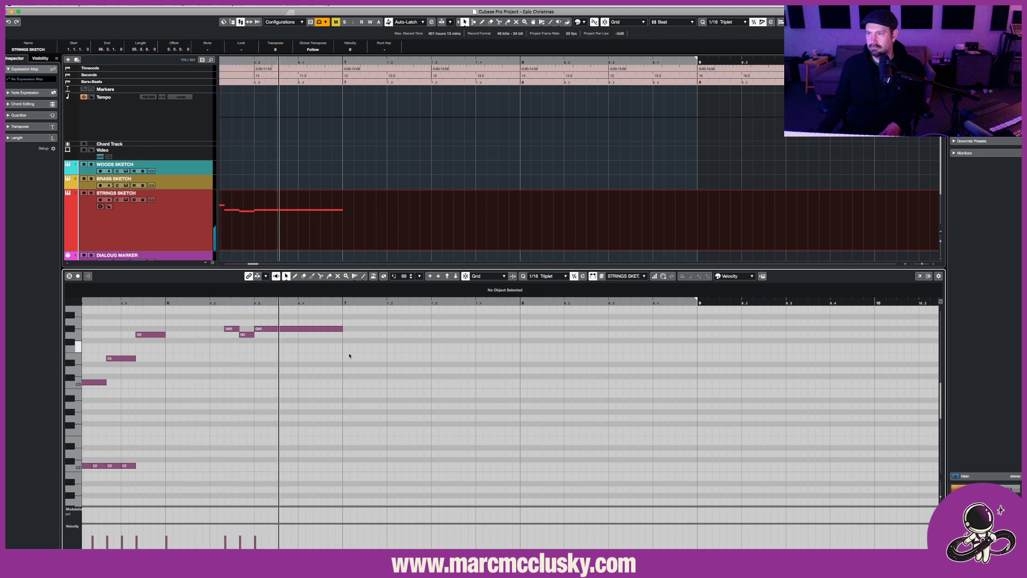
key("space")
right_click(217, 348)
left_click(218, 348)
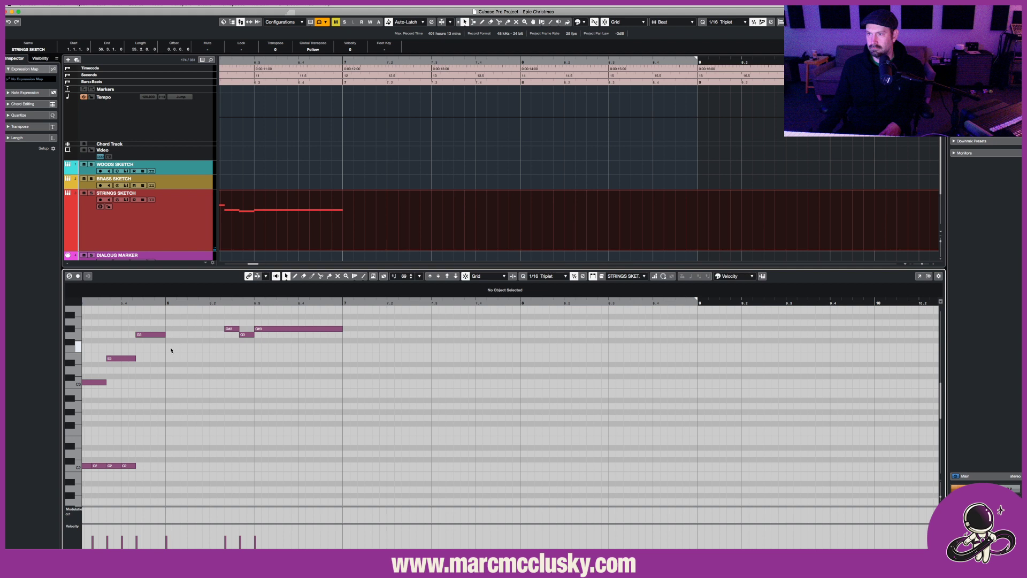
key("space")
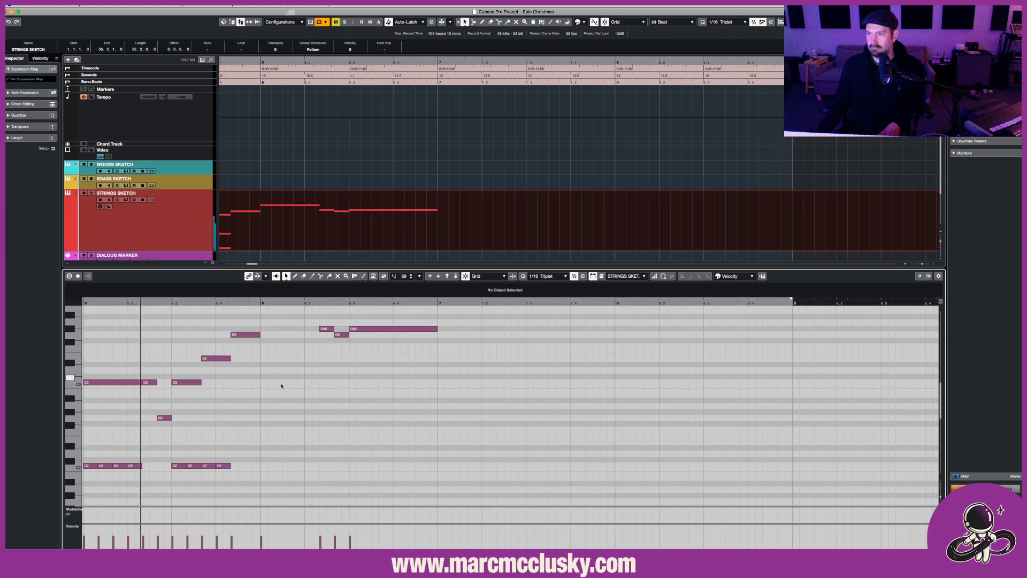
right_click(301, 400)
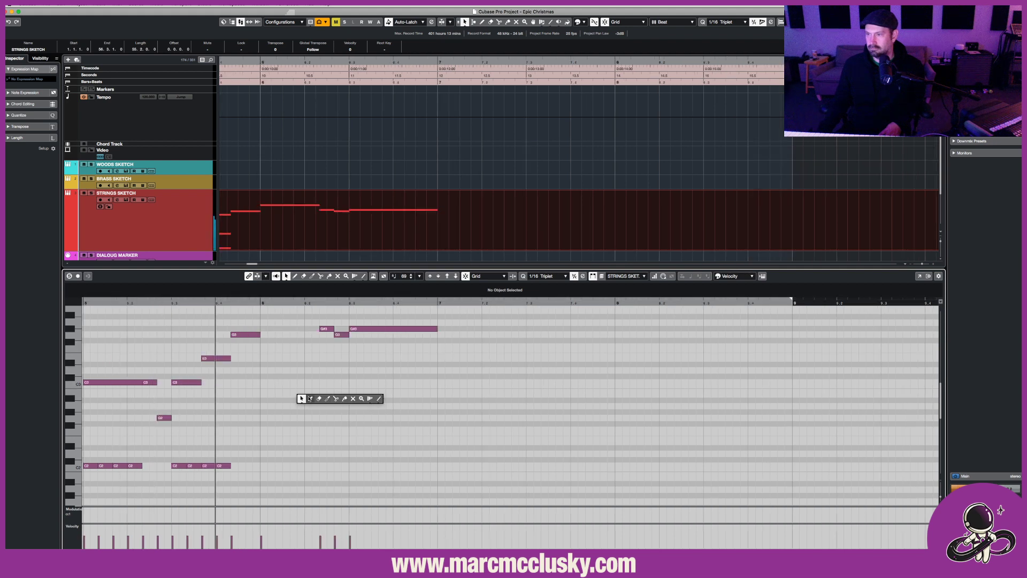
left_click(310, 398)
scroll(268, 446, "down", 3)
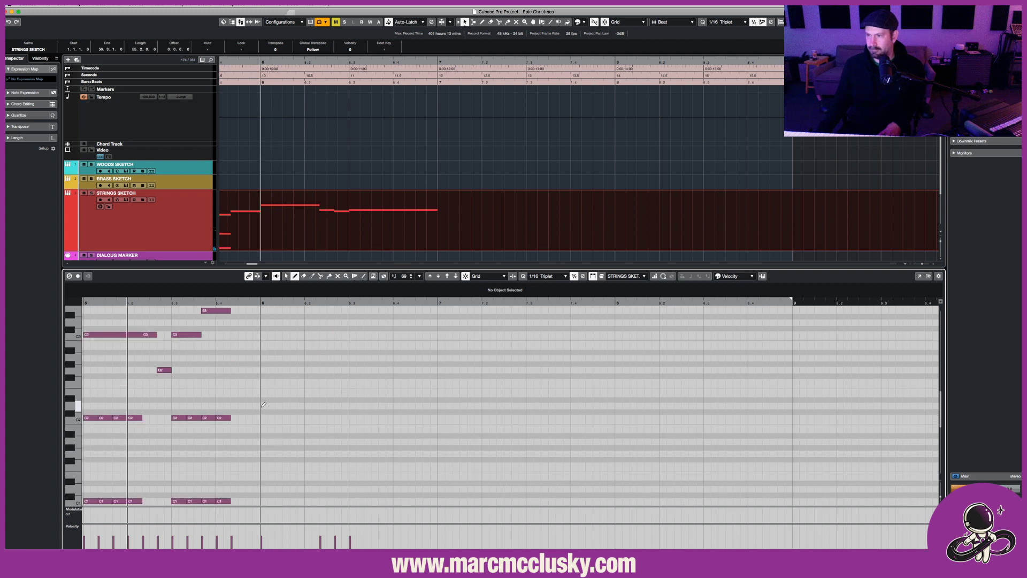
scroll(263, 397, "up", 3)
scroll(263, 397, "right", 2)
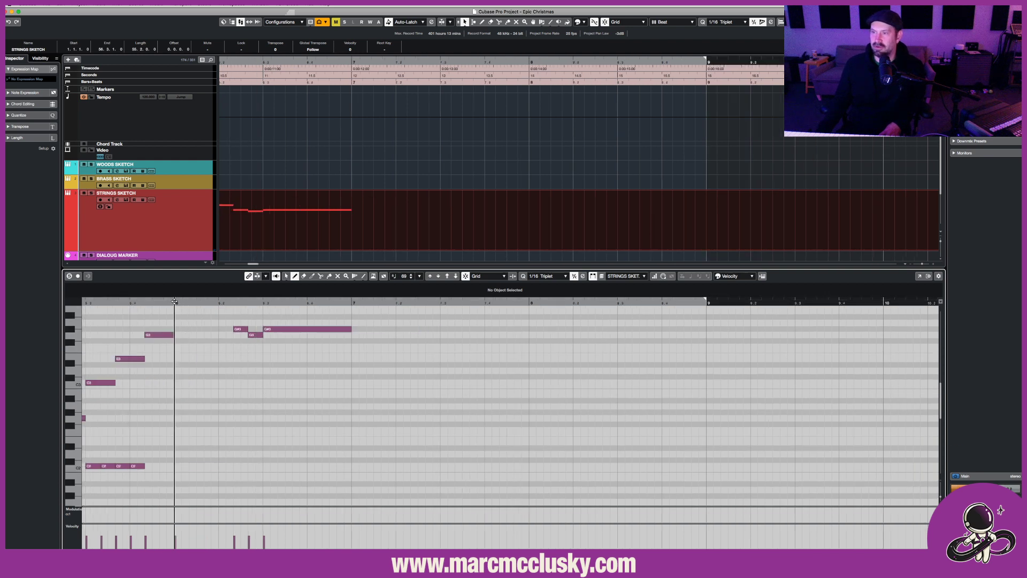
key("space")
scroll(241, 397, "down", 10)
scroll(241, 396, "up", 12)
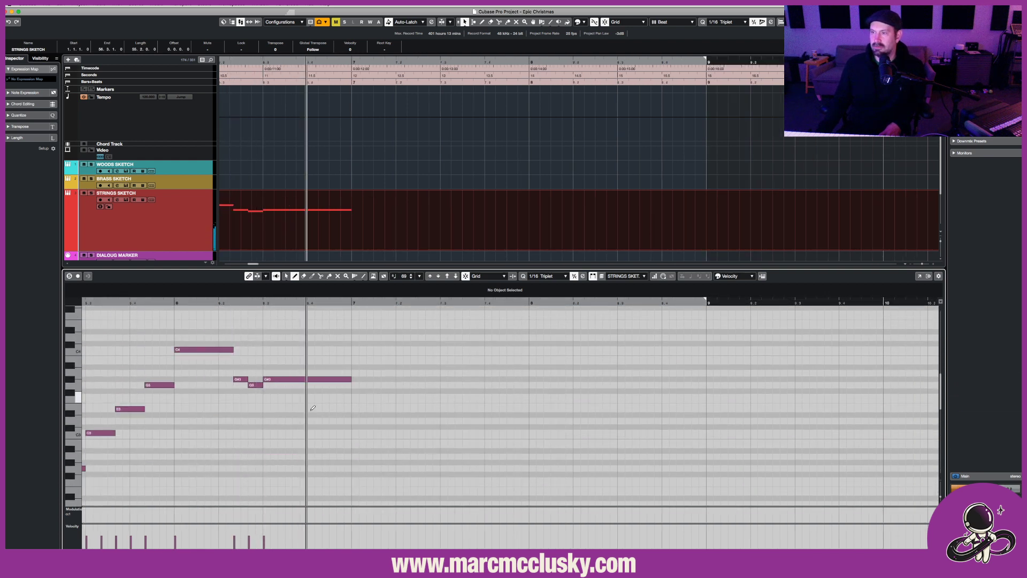
Copy the three-note G#3, G3, G#3 figure to the start of bar 7, lowered to F3, E3, F3.
key("space")
key("1")
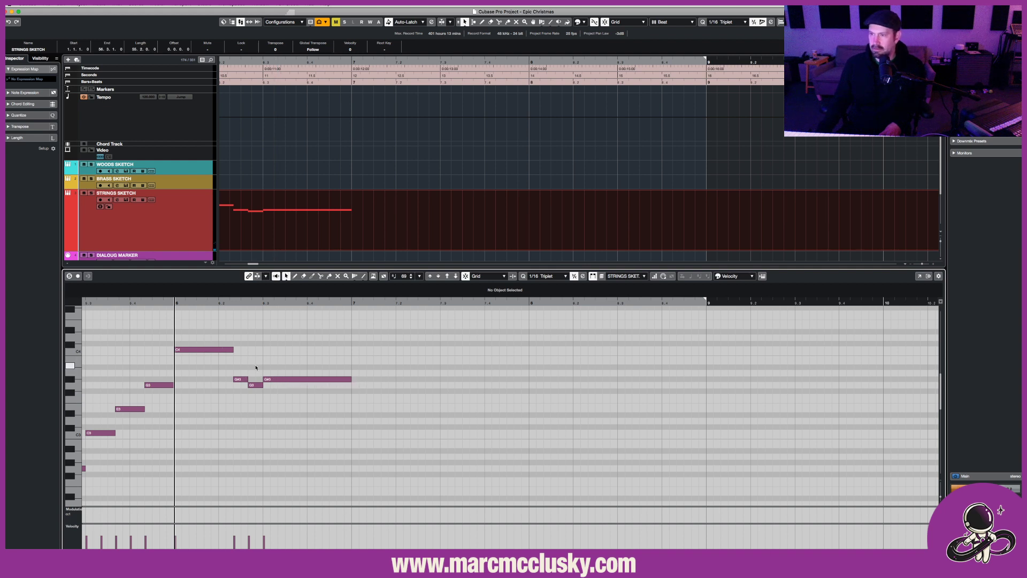
left_click_drag(279, 391, 280, 392)
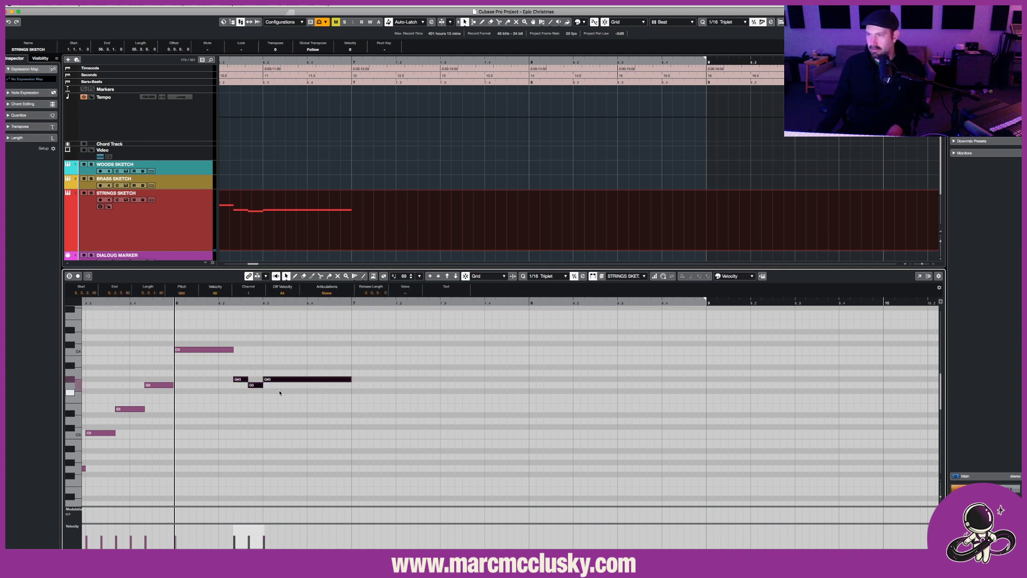
key("alt+d")
left_click_drag(363, 381, 362, 401)
key("space")
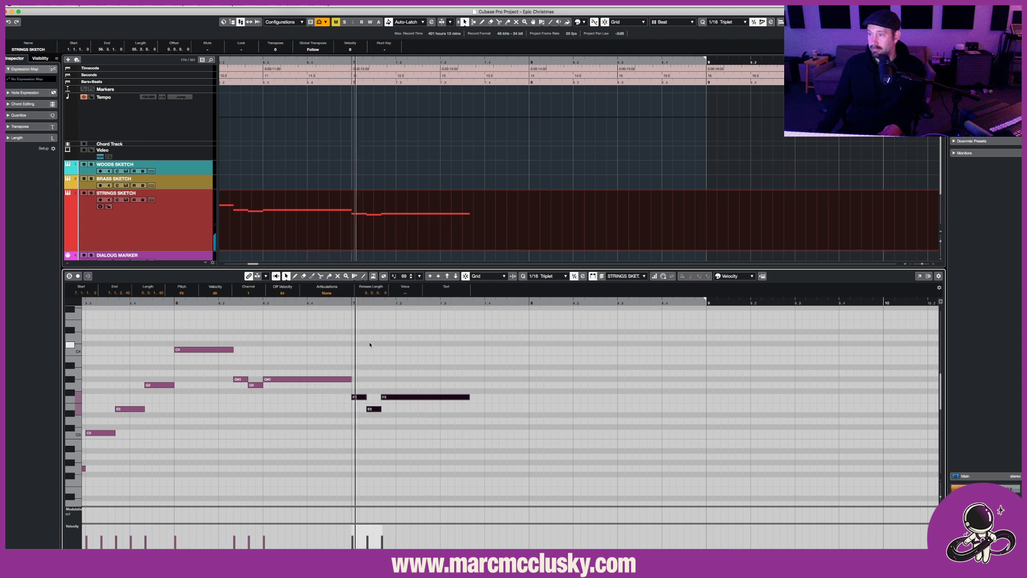
Shorten the last note of the copied figure in bar 7 and place the figure's pitches on F3, E3, F3.
key("space")
key("space")
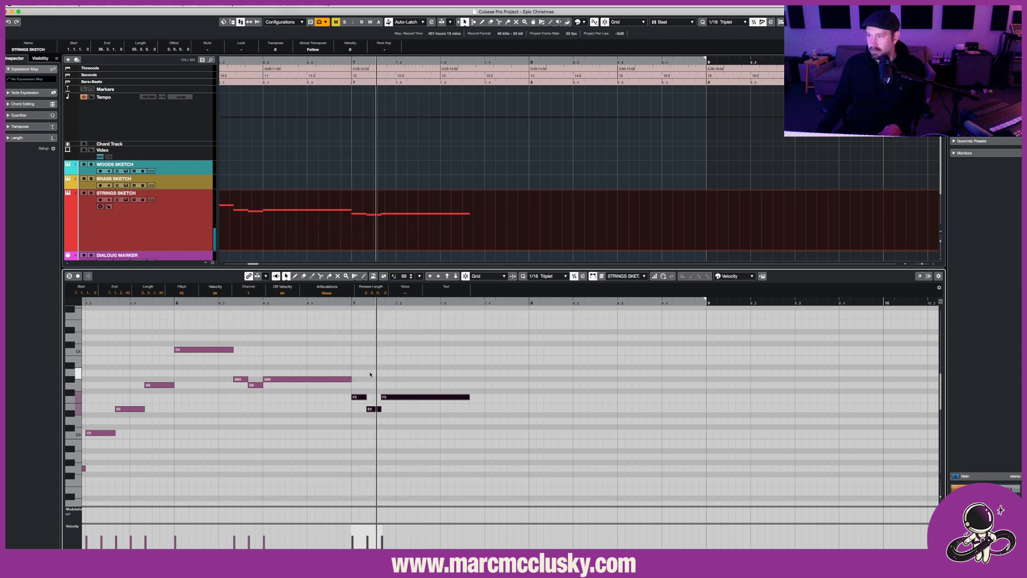
key("space")
key("space")
scroll(370, 374, "right", 3)
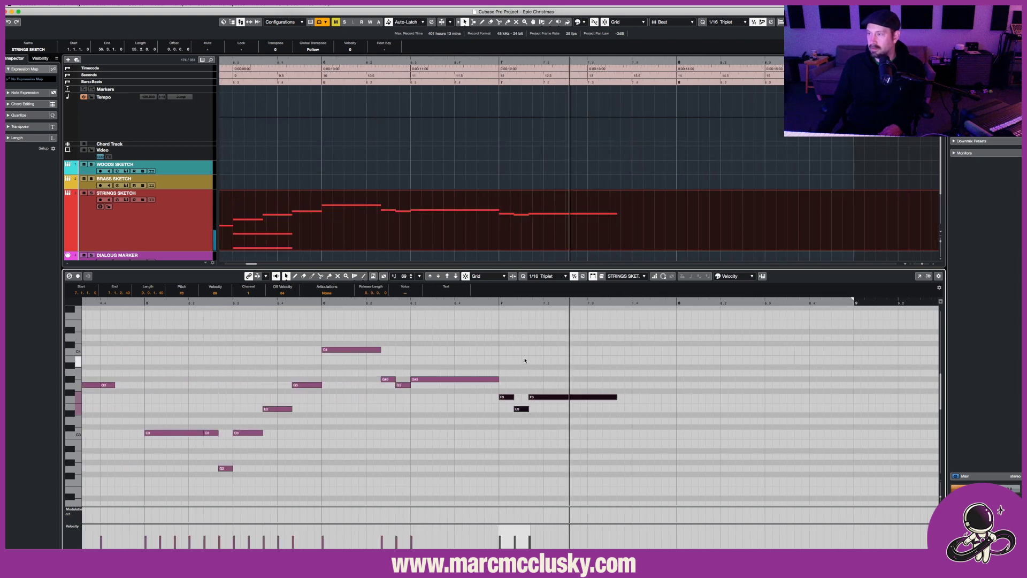
left_click(530, 362)
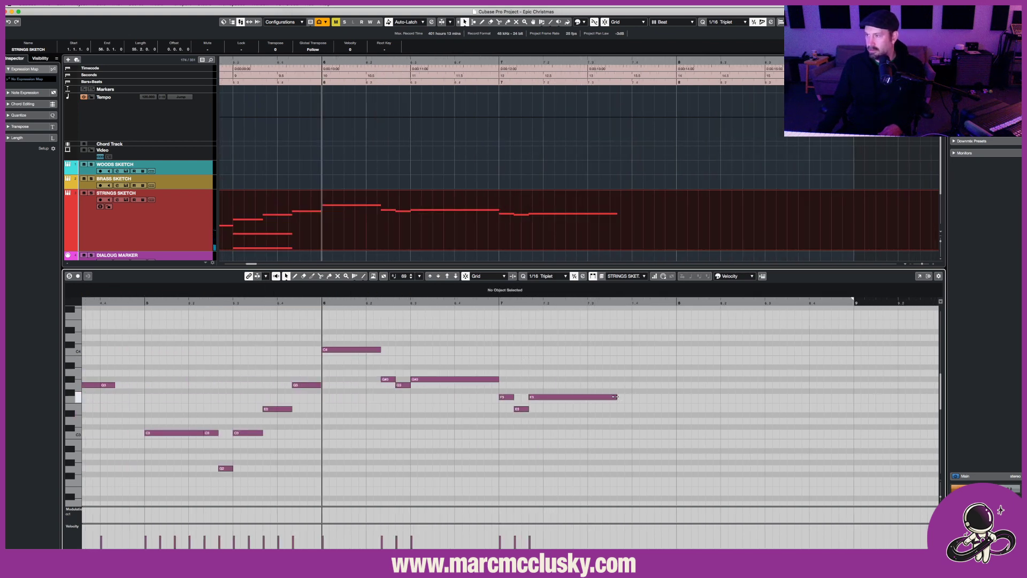
left_click_drag(616, 397, 548, 408)
key("space")
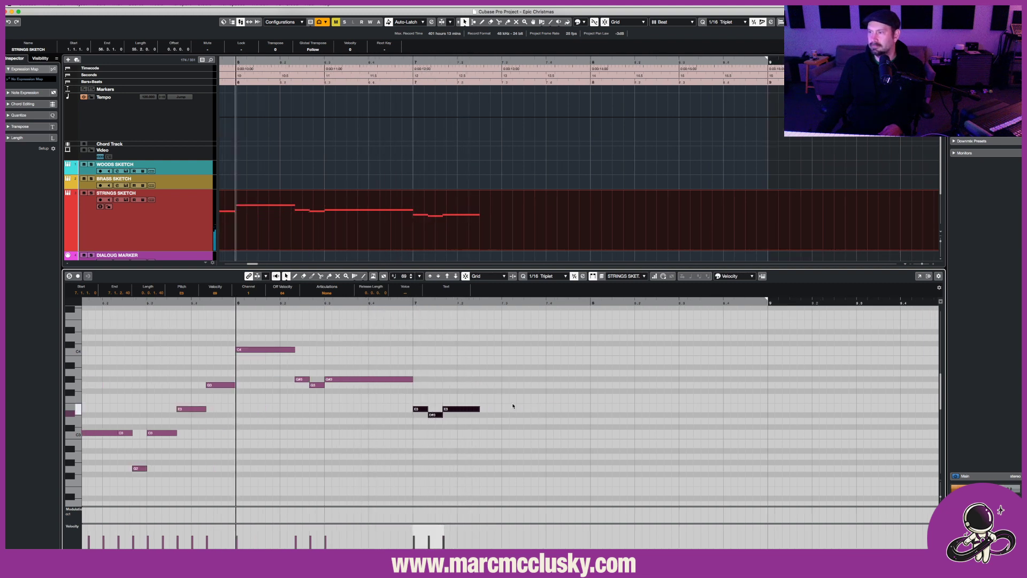
key("Up")
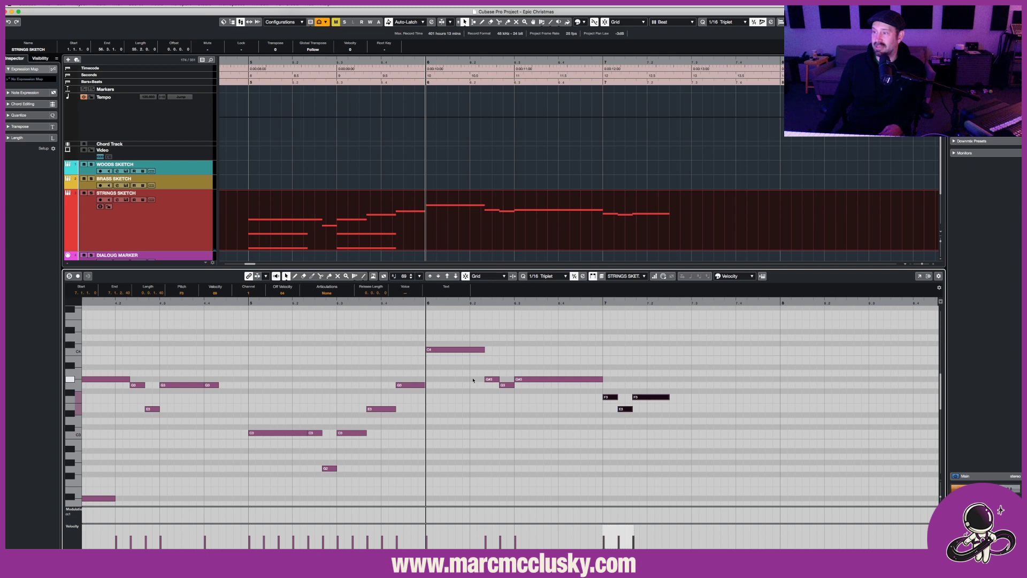
Play the strings sketch from the beginning up to the new figure in bar 7.
scroll(667, 394, "down", 6)
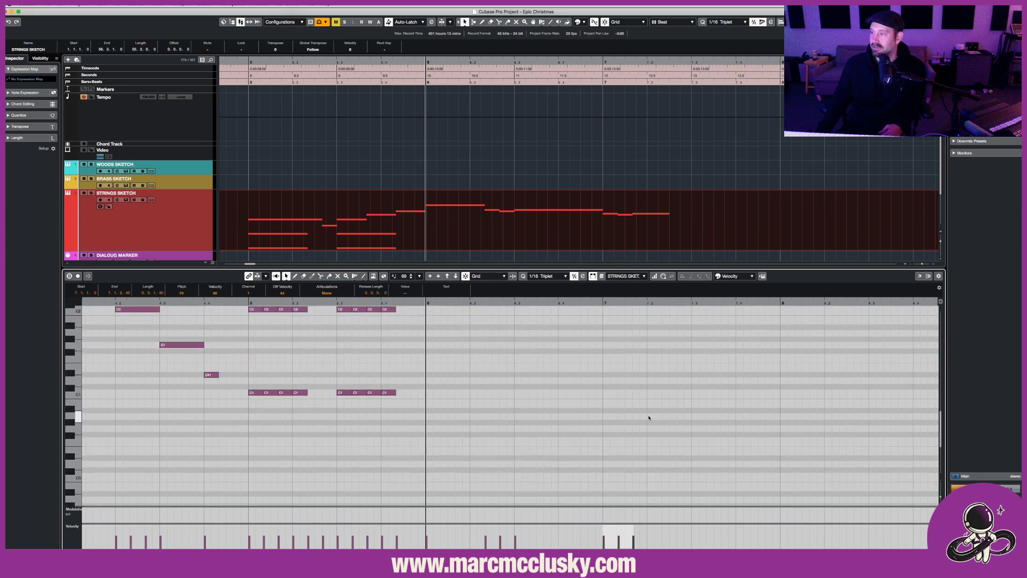
scroll(693, 361, "up", 6)
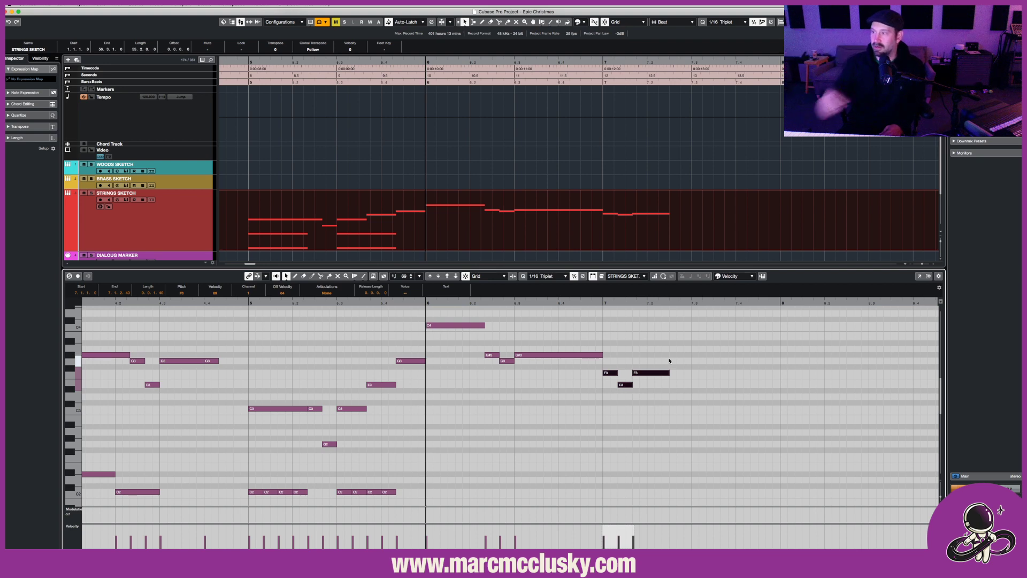
key("Home")
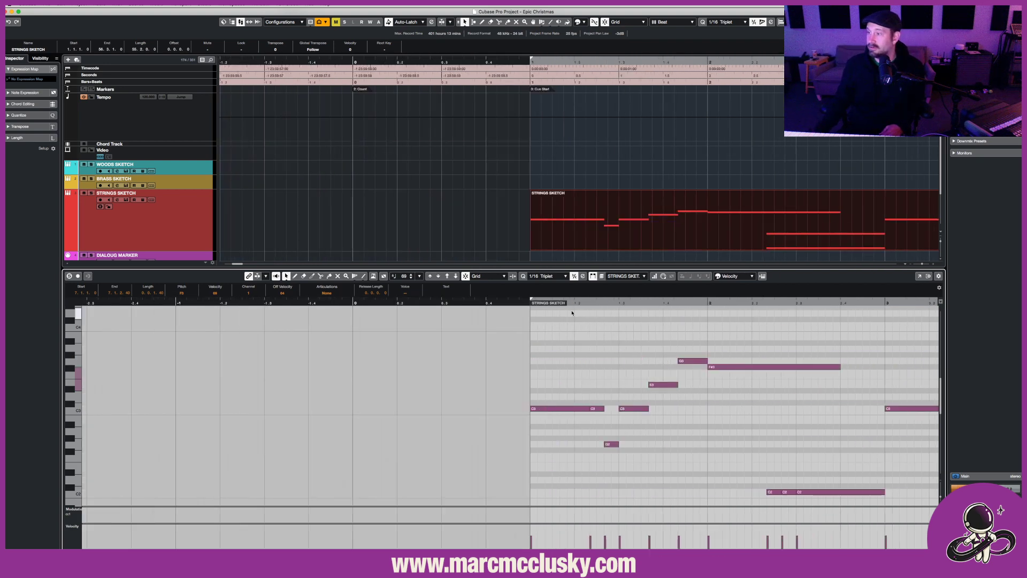
key("space")
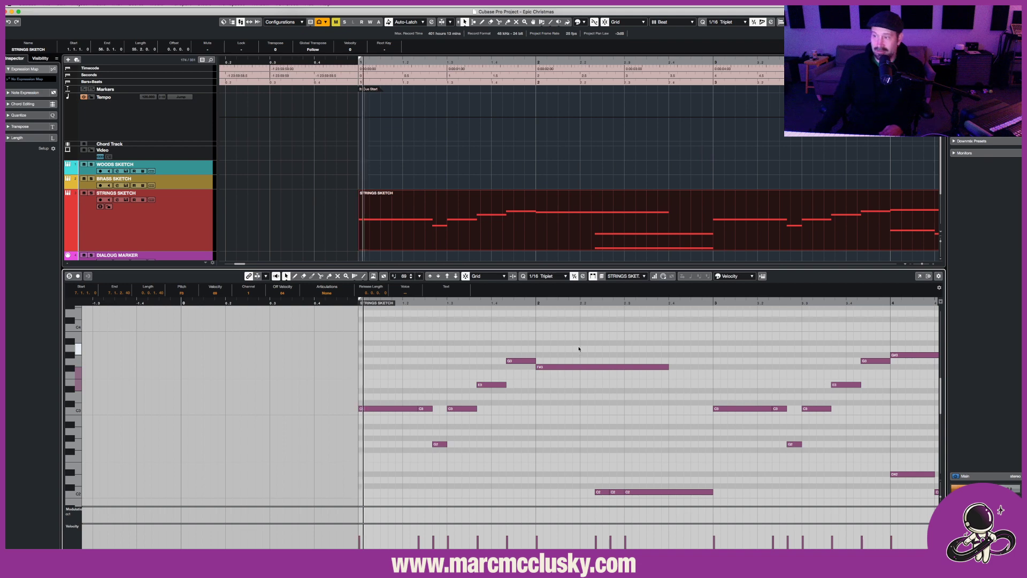
scroll(579, 349, "right", 5)
scroll(580, 348, "left", 3)
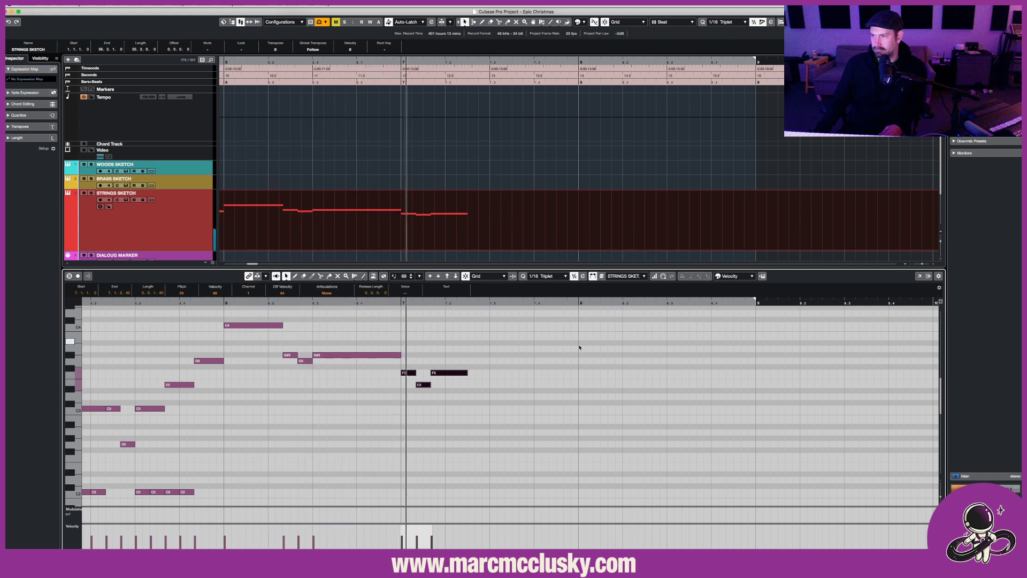
key("space")
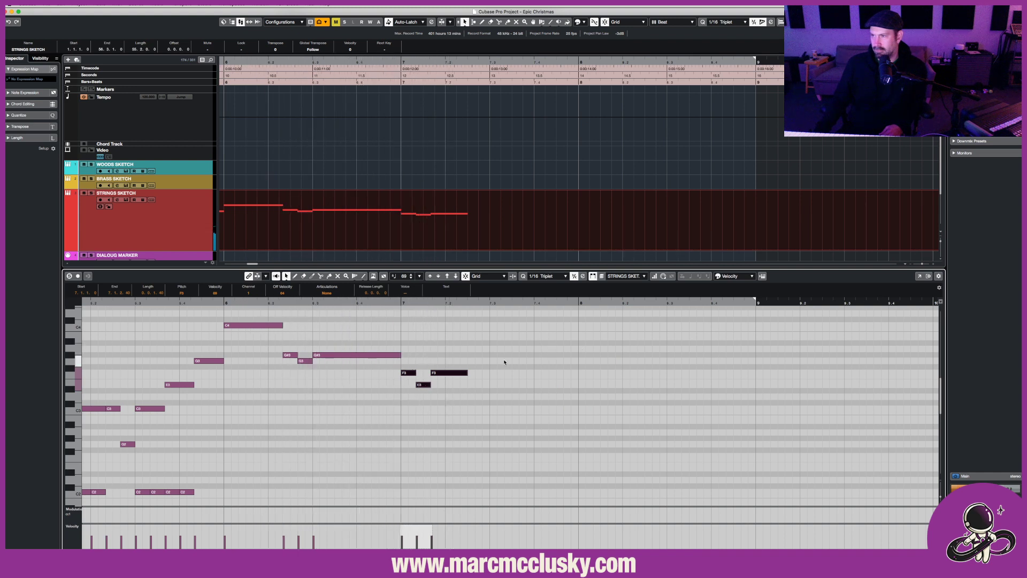
Trim the final F3 note in bar 7 slightly, by one 1/16 triplet division, and audition it.
left_click(407, 305)
right_click(454, 352)
left_click(461, 353)
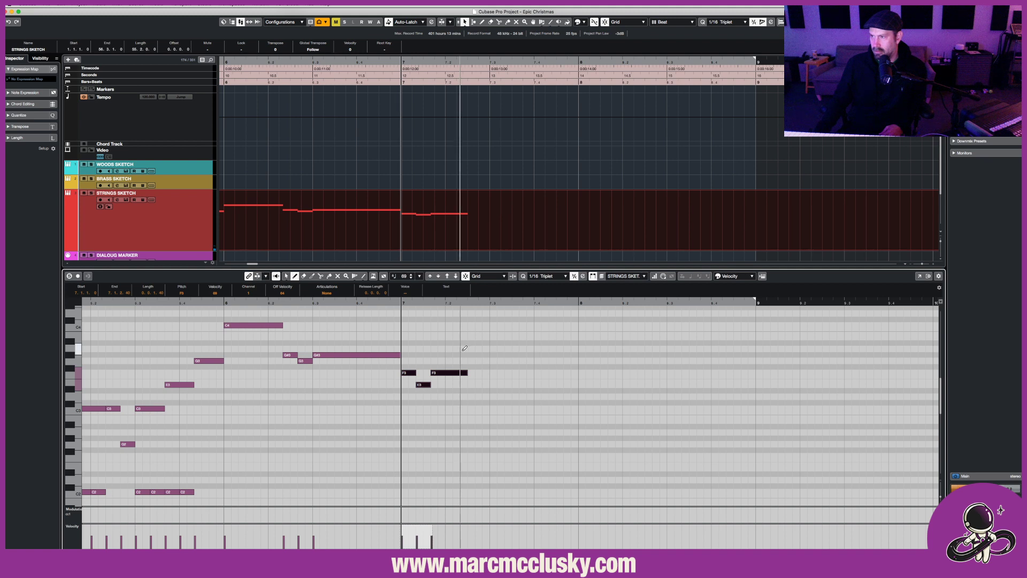
left_click(474, 379)
left_click_drag(467, 373, 460, 372)
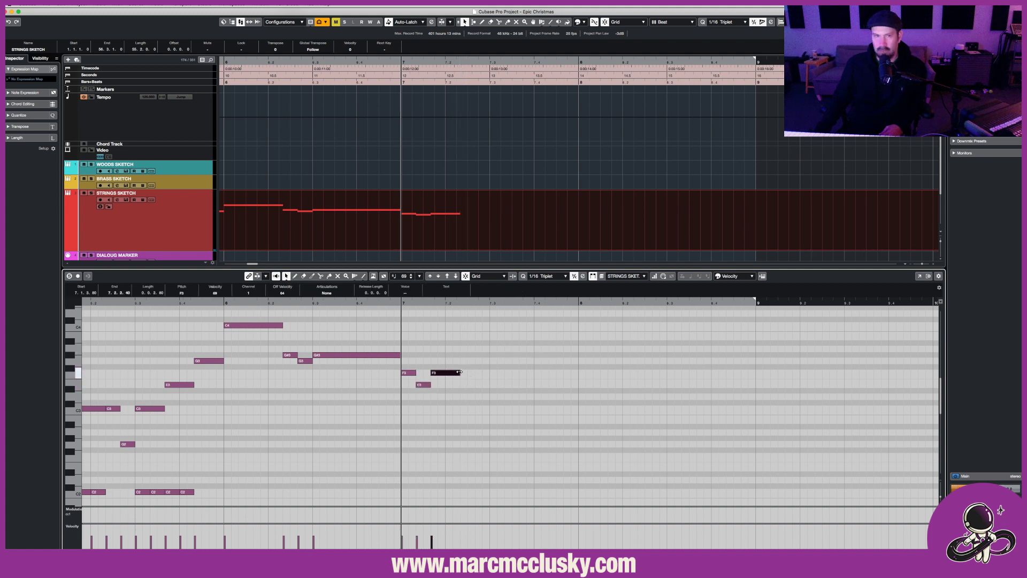
key("space")
key("space")
Duplicate the three-note figure in bar 7 directly after itself, lowered to E3, D3, E3.
right_click(422, 324)
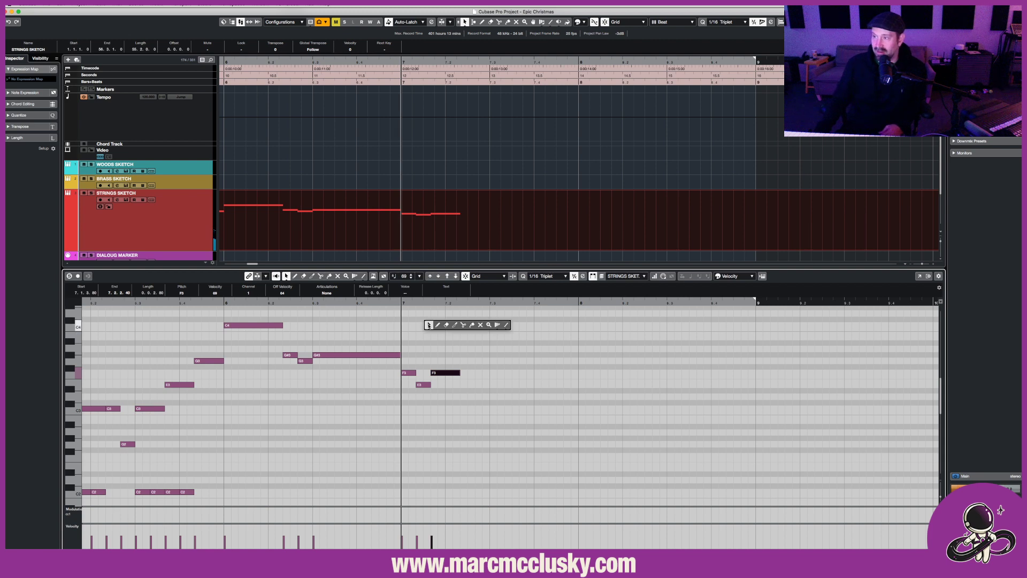
left_click(439, 327)
key("space")
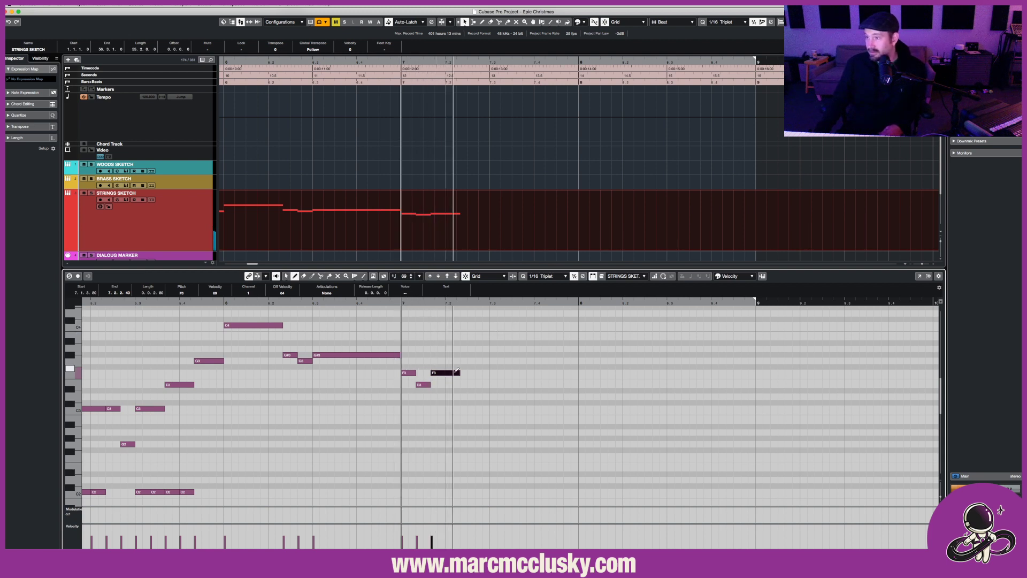
key("space")
right_click(470, 380)
left_click(472, 381)
left_click_drag(409, 363, 482, 397)
key("super+d")
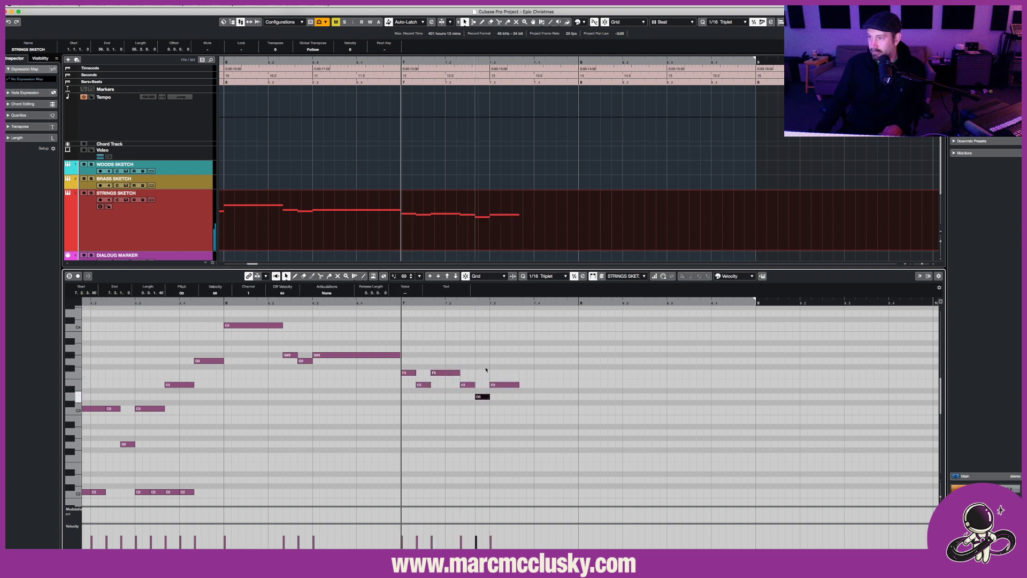
Move the E3, D3, E3 figure to beat 3 of bar 7 and extend the preceding F3 note up to it.
key("space")
key("space")
key("space")
right_click(486, 361)
left_click(494, 360)
key("space")
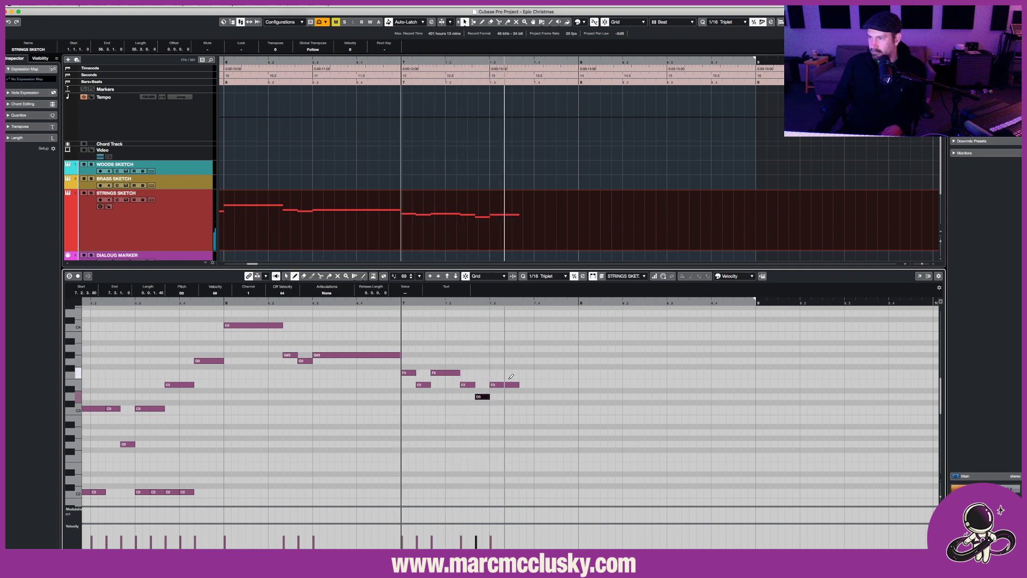
right_click(493, 373)
left_click(495, 372)
mouse_move(470, 370)
left_mouse_down()
mouse_move(508, 405)
mouse_move(477, 386)
mouse_move(496, 386)
mouse_move(476, 373)
mouse_move(488, 373)
left_mouse_up()
left_click(472, 364)
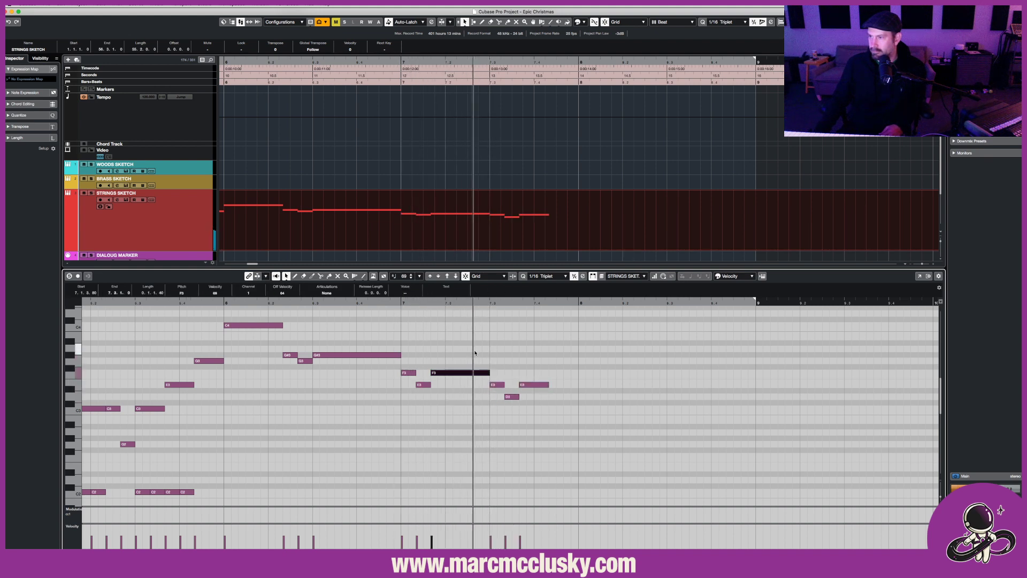
Draw short D3 and C3 notes at the end of bar 7 and a one-bar D3 note filling bar 8.
key("space")
right_click(514, 354)
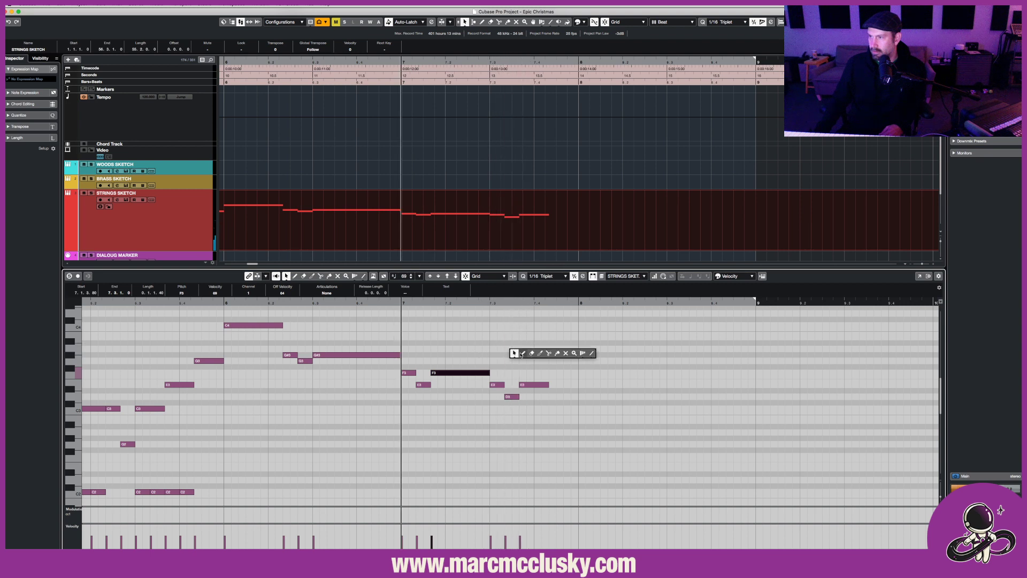
left_click(523, 354)
scroll(522, 354, "right", 5)
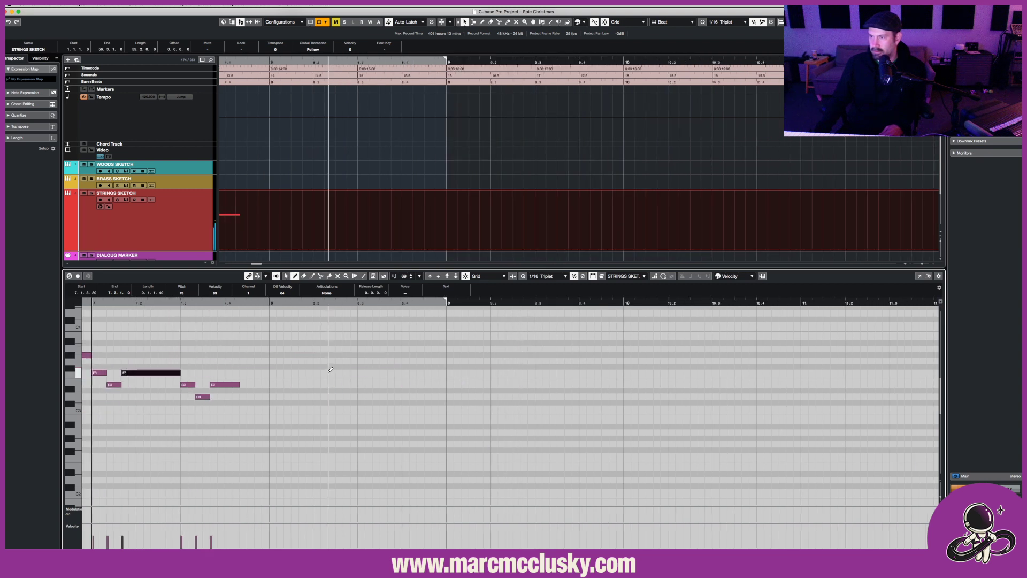
right_click(242, 374)
left_click(242, 373)
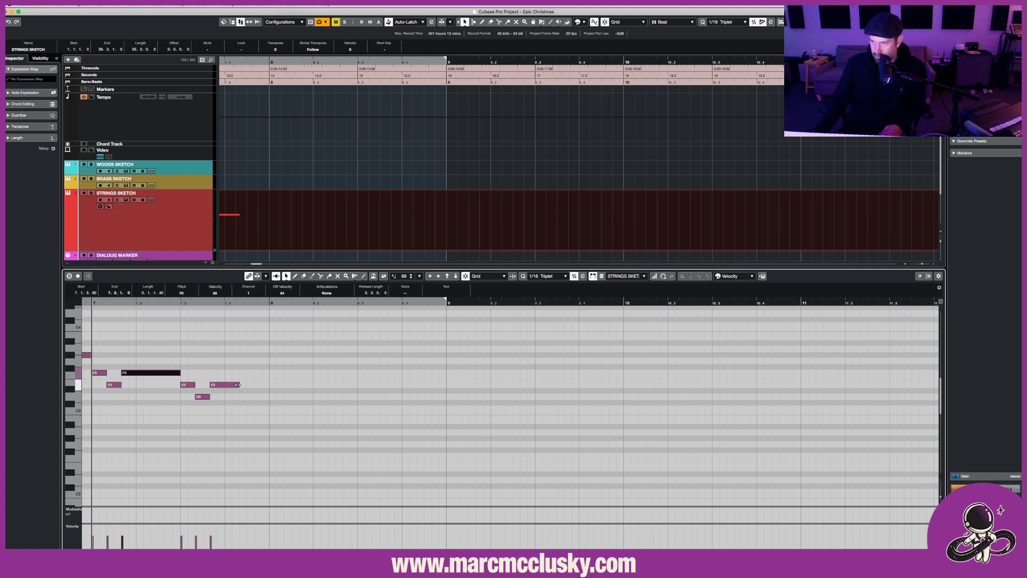
key("space")
right_click(265, 375)
left_click(274, 377)
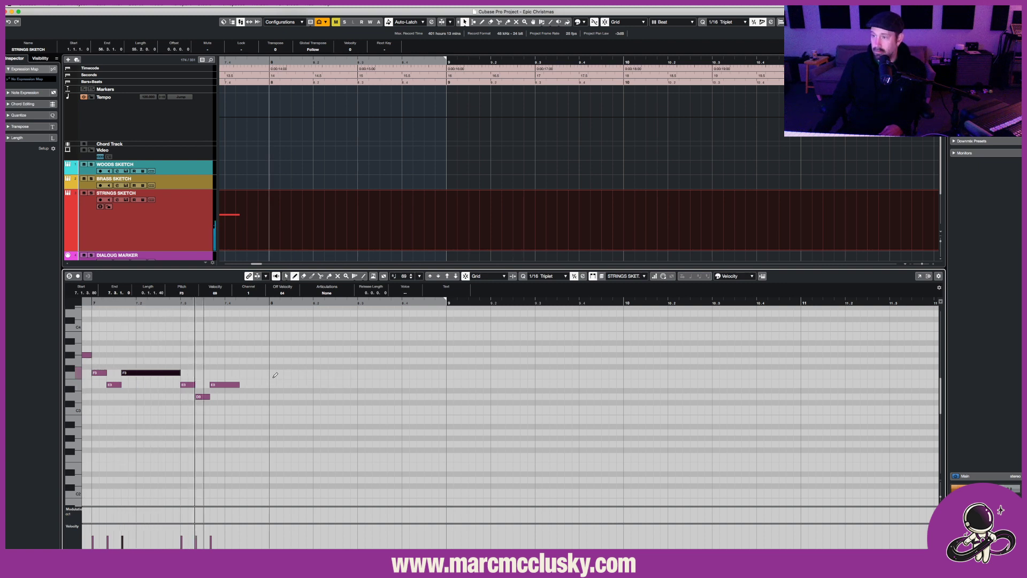
mouse_move(240, 397)
left_mouse_down()
mouse_move(268, 408)
mouse_move(321, 394)
mouse_move(447, 389)
left_mouse_up()
Audition the new melody ending from the start of bar 7 into the long D3 note in bar 8.
key("space")
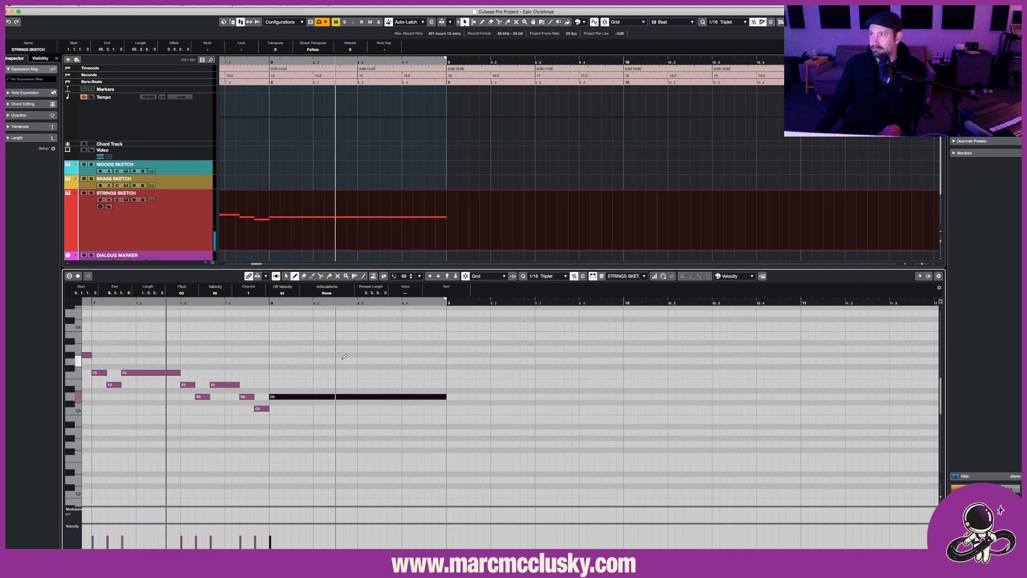
right_click(344, 357)
left_click(339, 360)
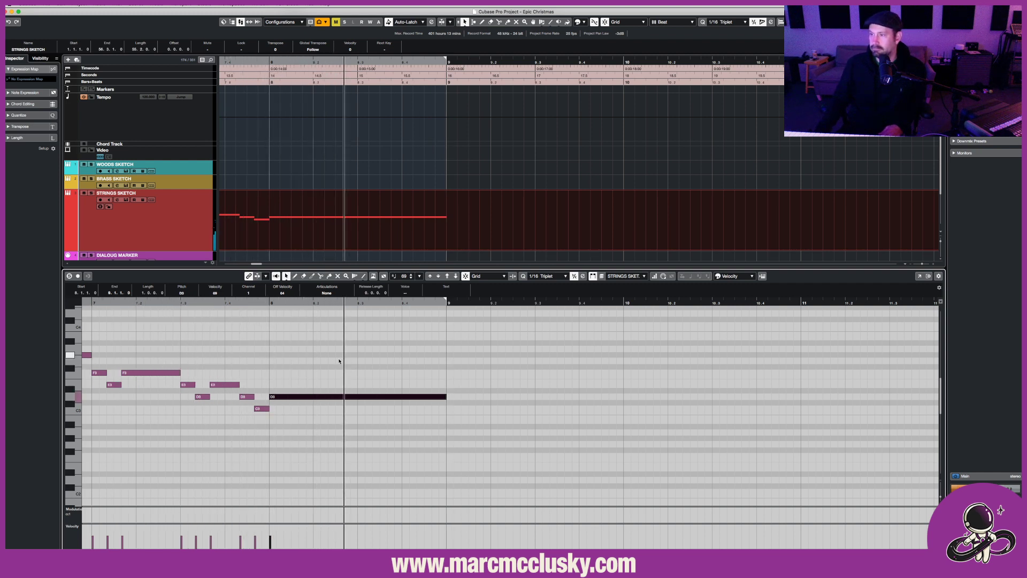
key("space")
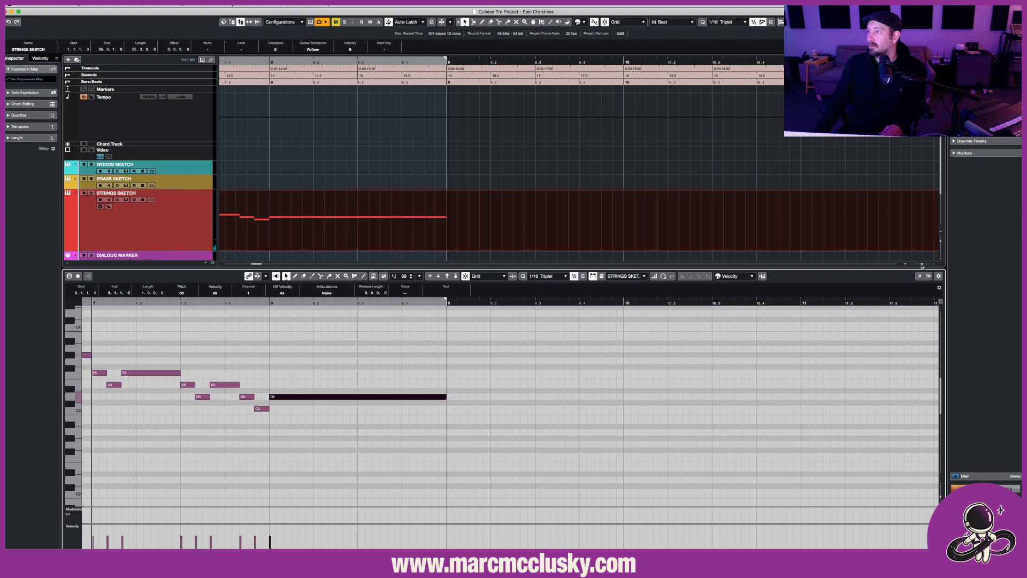
Play the whole strings sketch from bar 1 into bar 8 with all of its notes in view.
left_click_drag(921, 264, 919, 264)
scroll(718, 234, "left", 5)
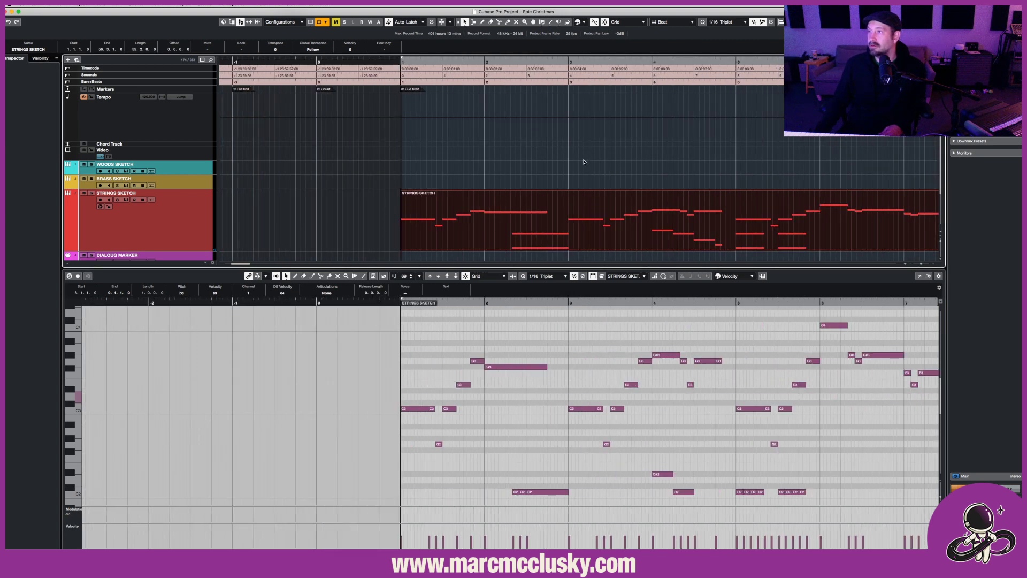
scroll(584, 162, "right", 4)
key("space")
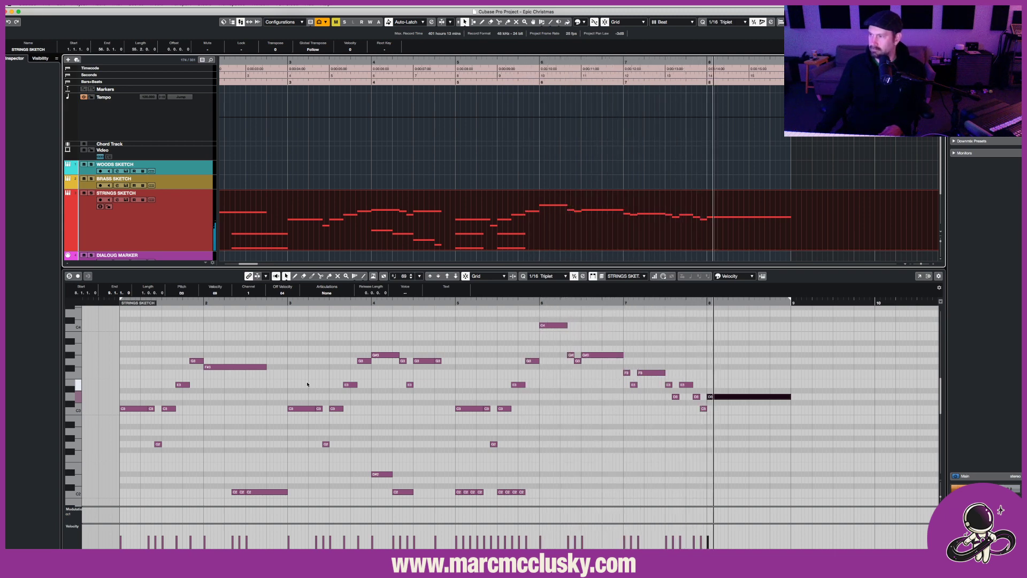
key("space")
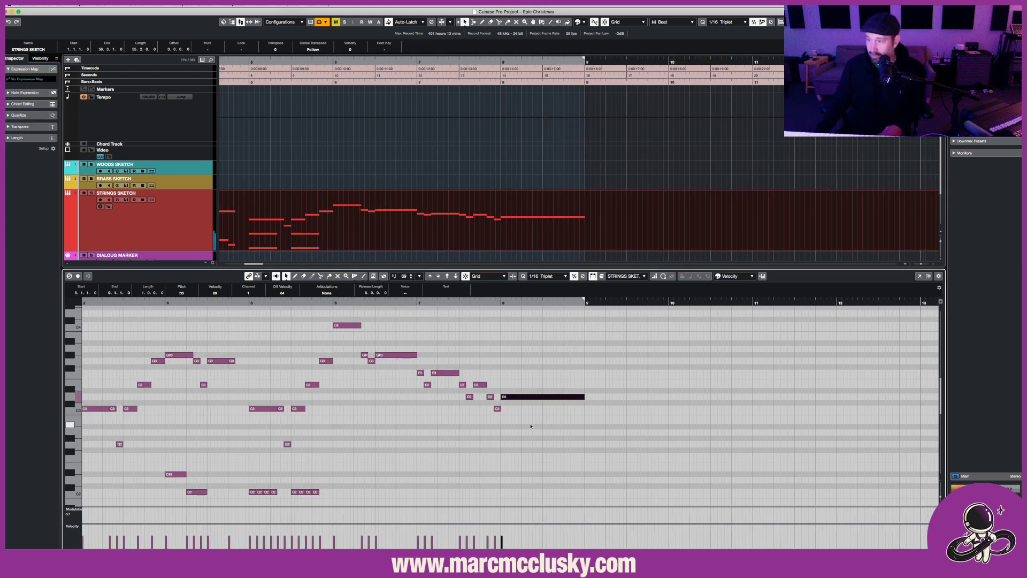
Play the sketch through to bar 8 again and replay it from the start of bar 6.
key("space")
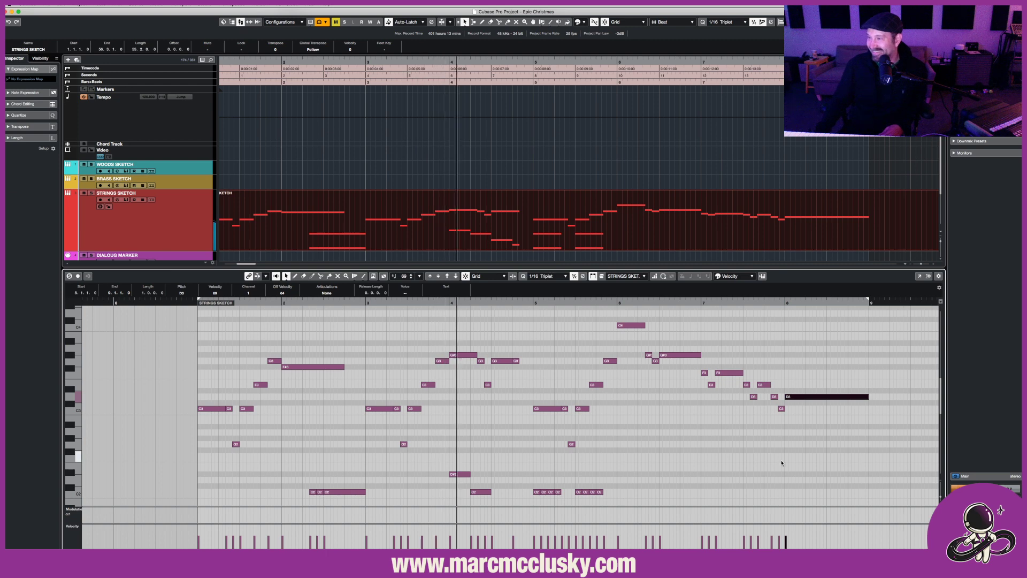
scroll(780, 463, "right", 5)
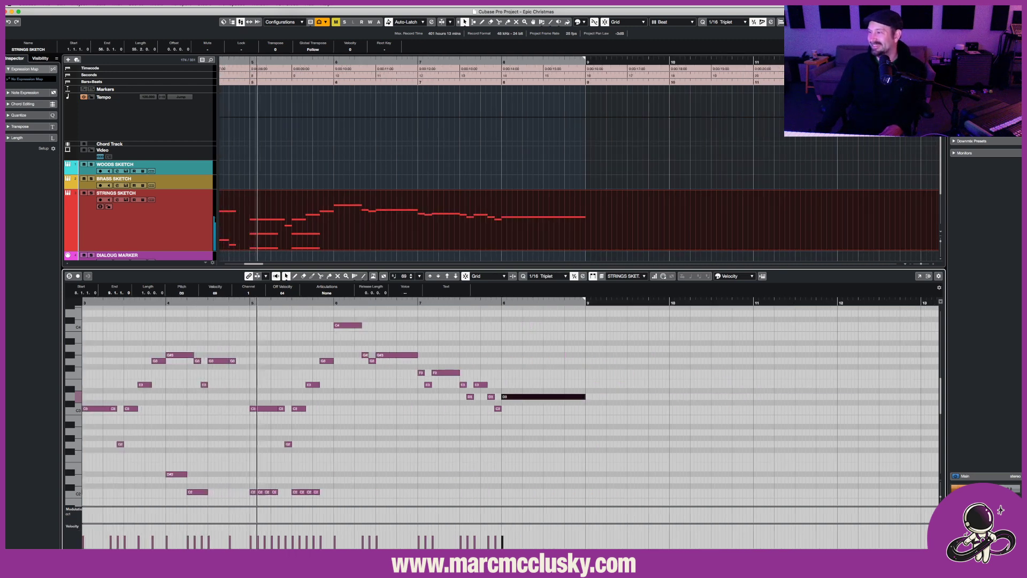
key("h")
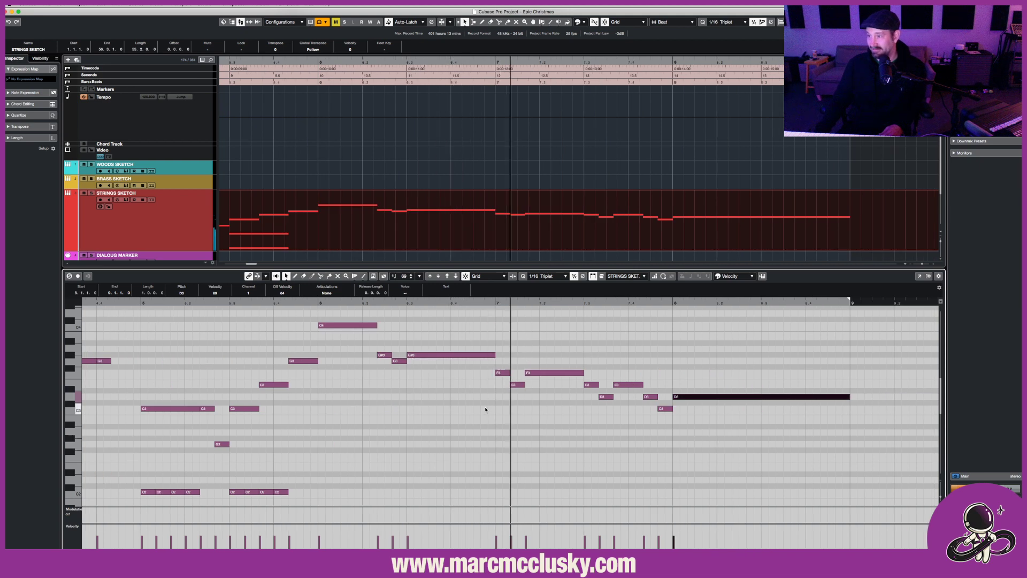
right_click(486, 408)
left_click(494, 408)
scroll(406, 353, "down", 5)
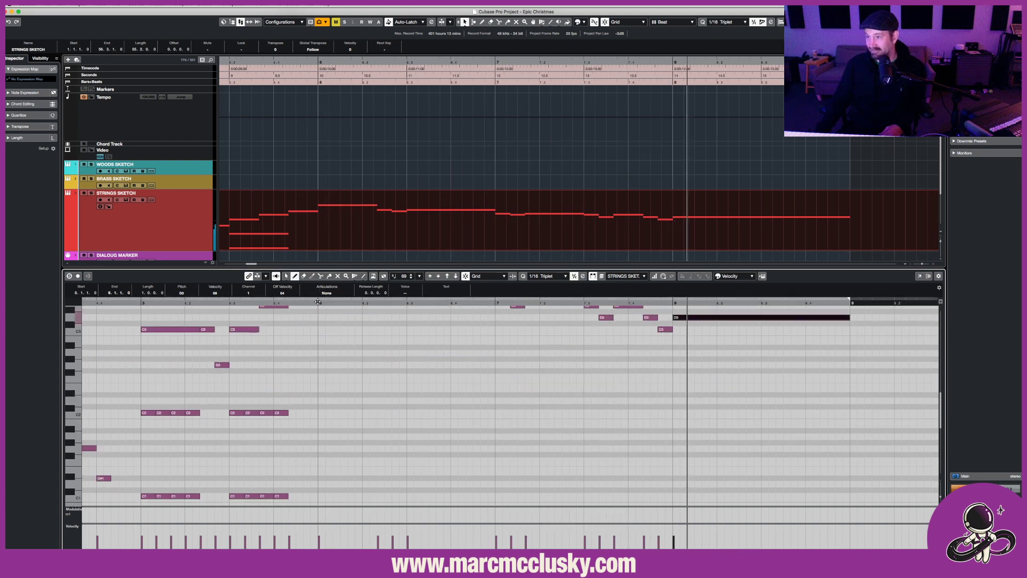
left_click(317, 303)
key("space")
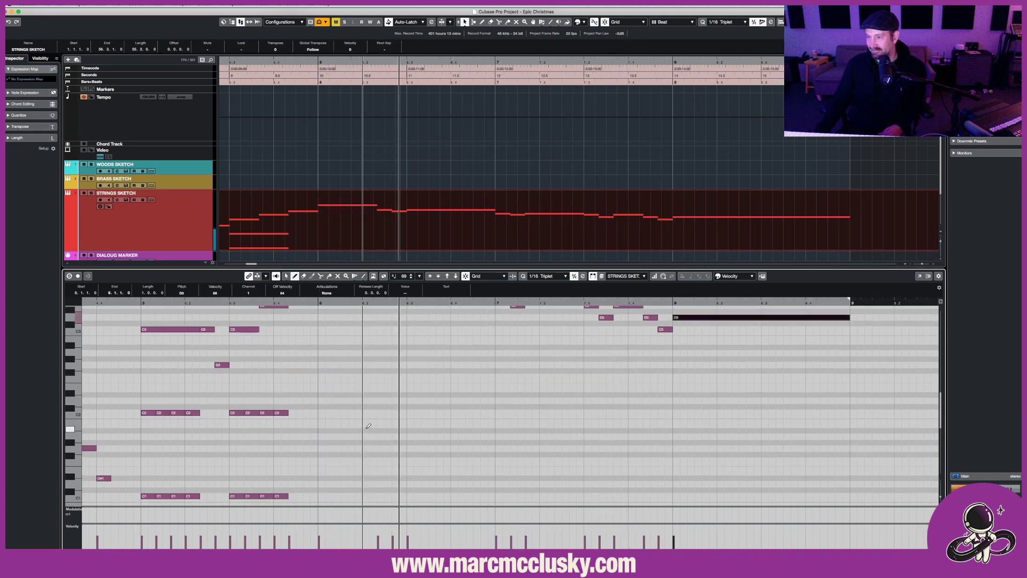
Replay the sketch from the beginning with the low accompaniment notes of the opening bars in view.
key("space")
scroll(333, 417, "left", 8)
key("KP_Subtract")
key("space")
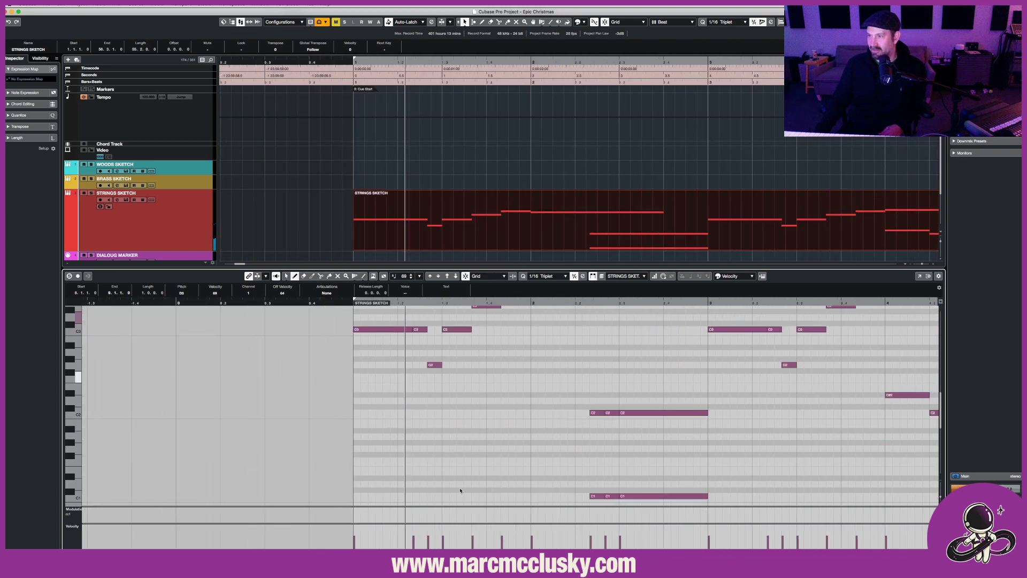
scroll(348, 309, "down", 8)
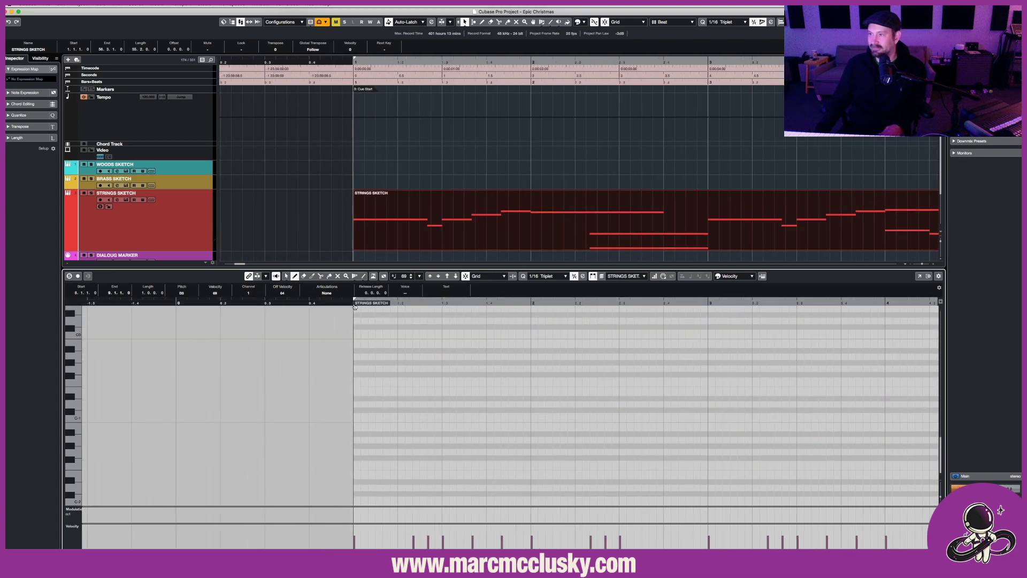
scroll(427, 418, "up", 8)
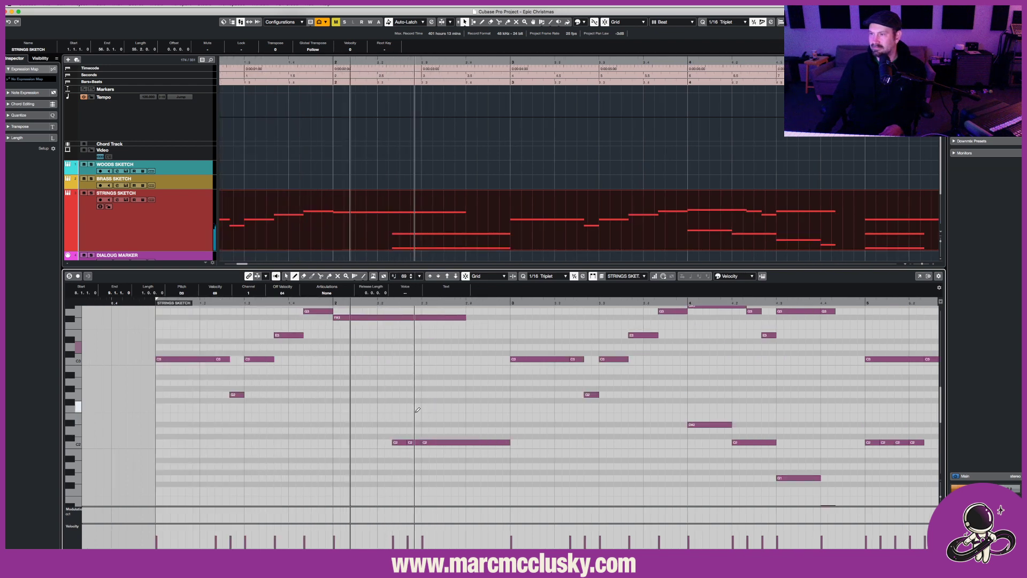
key("space")
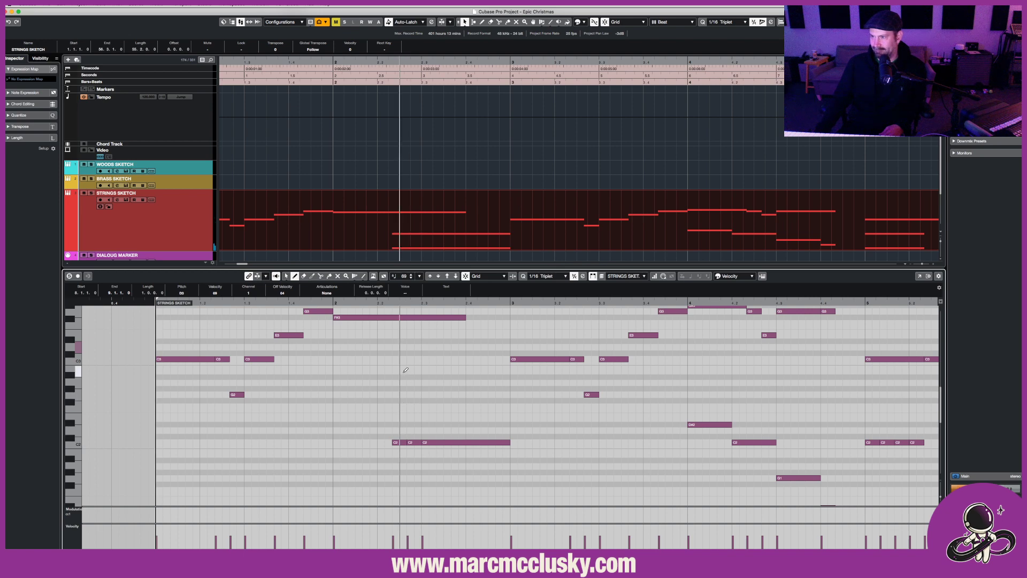
key("space")
scroll(408, 378, "right", 4)
scroll(410, 377, "left", 3)
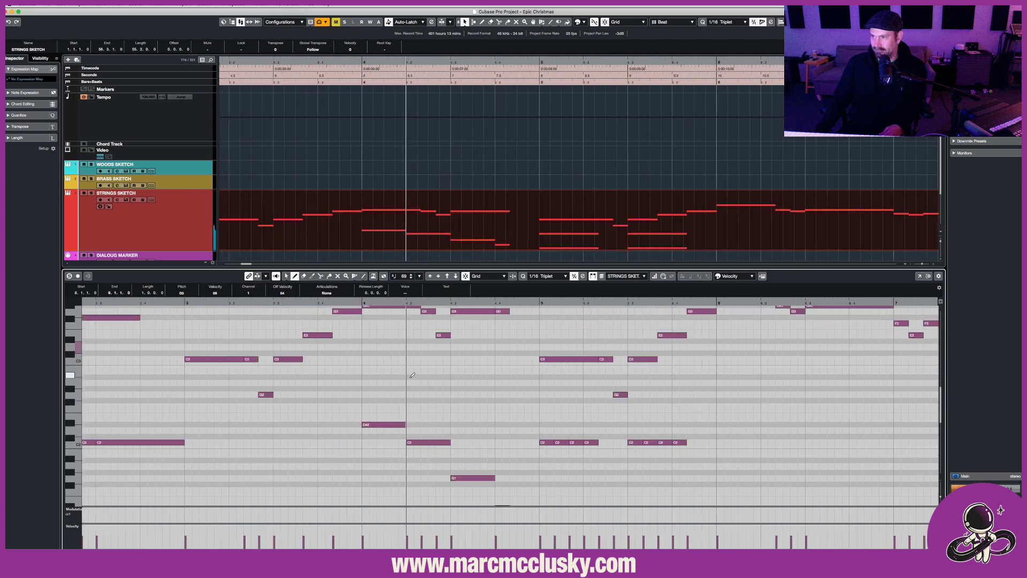
Copy the eight C2 notes from bar 5 to the start of bar 6, transposed up to D#2.
key("1")
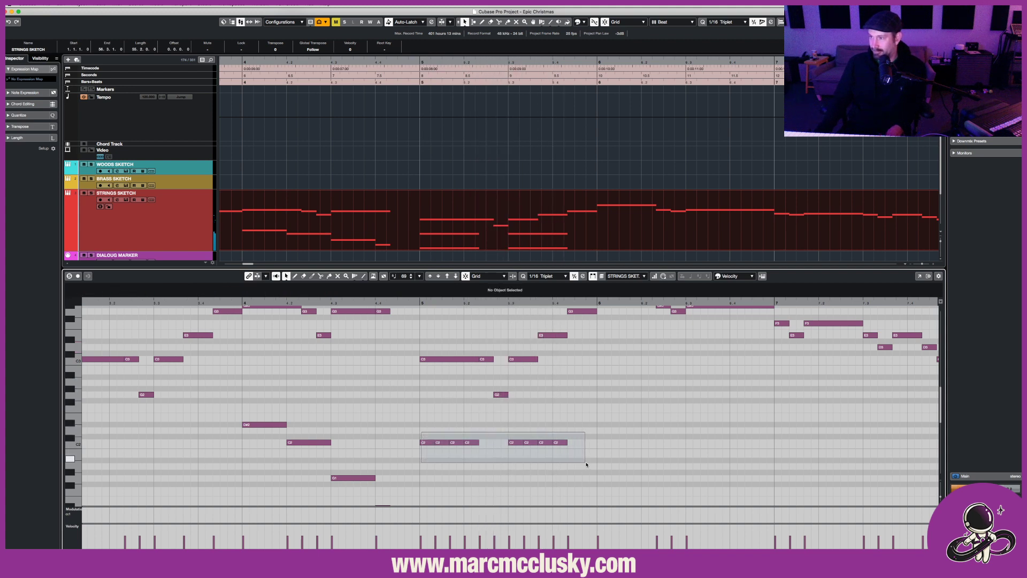
key("alt+d")
left_click_drag(586, 464, 606, 429)
scroll(606, 429, "up", 5)
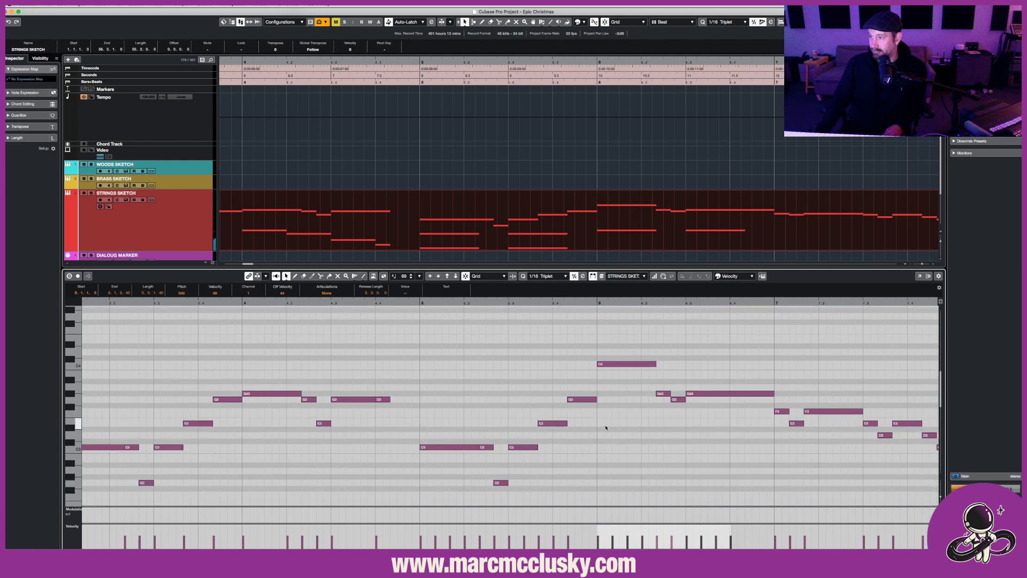
scroll(607, 427, "down", 2)
scroll(606, 427, "right", 3)
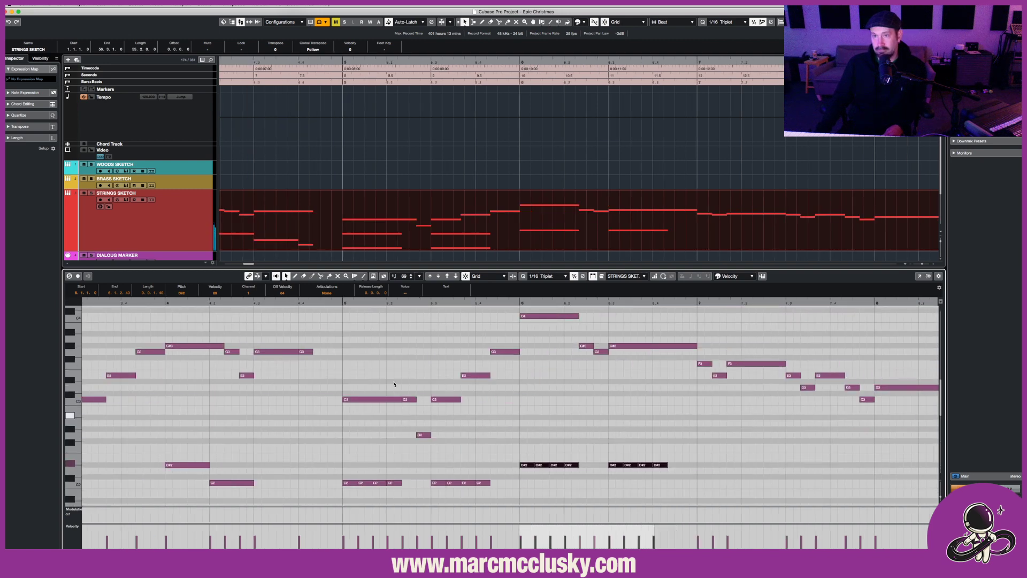
scroll(120, 321, "down", 6)
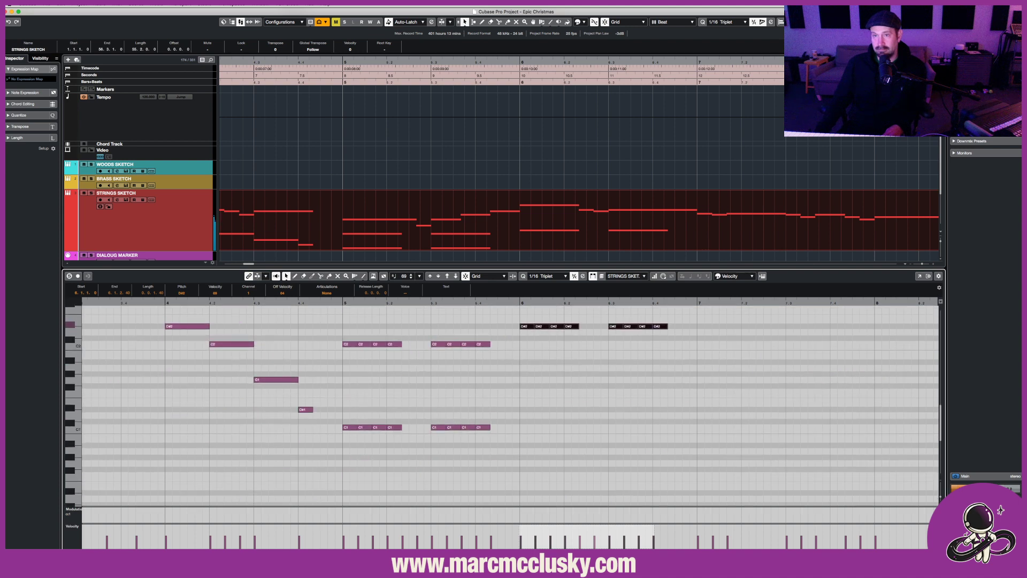
key("super+Tab")
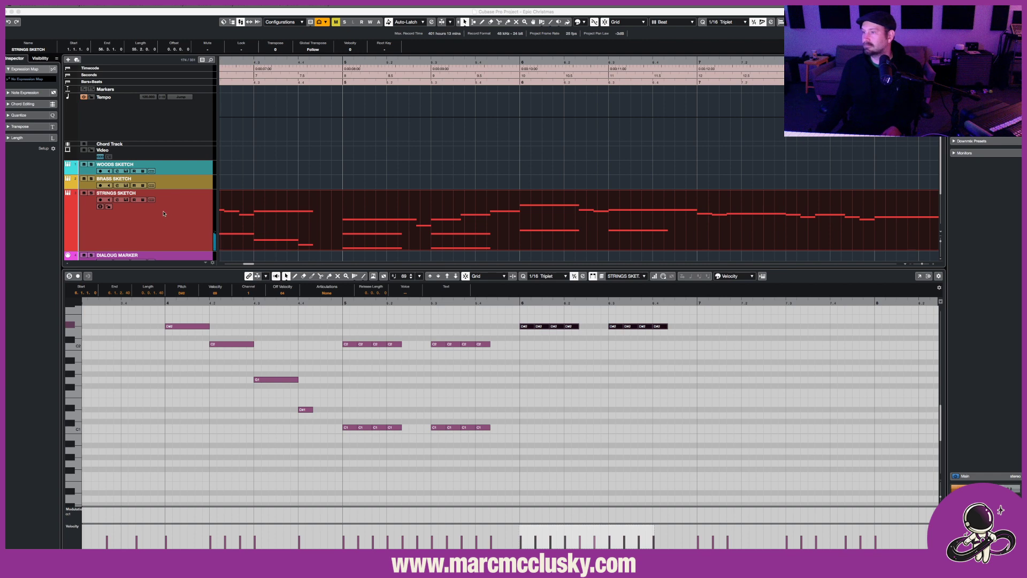
scroll(330, 391, "right", 8)
scroll(330, 391, "left", 5)
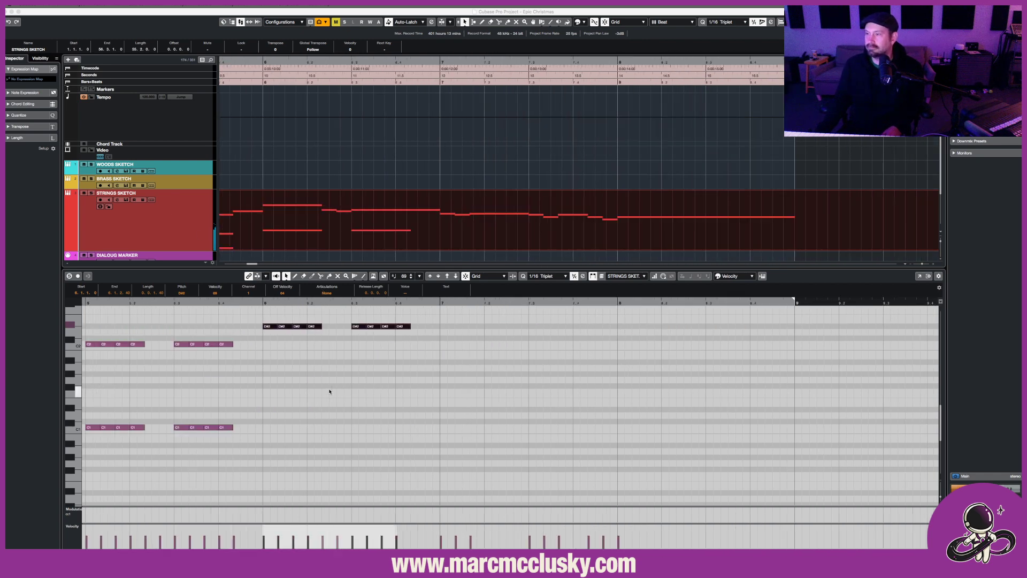
scroll(329, 391, "up", 4)
scroll(329, 391, "down", 3)
right_click(329, 391)
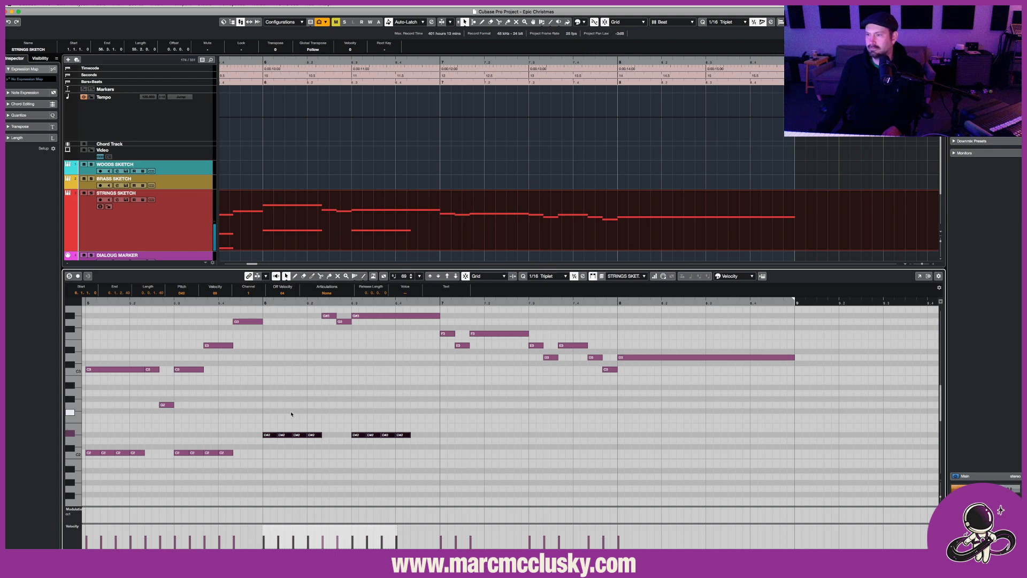
Audition bar 6 and raise its second group of four D#2 notes to F2.
scroll(282, 419, "up", 3)
key("space")
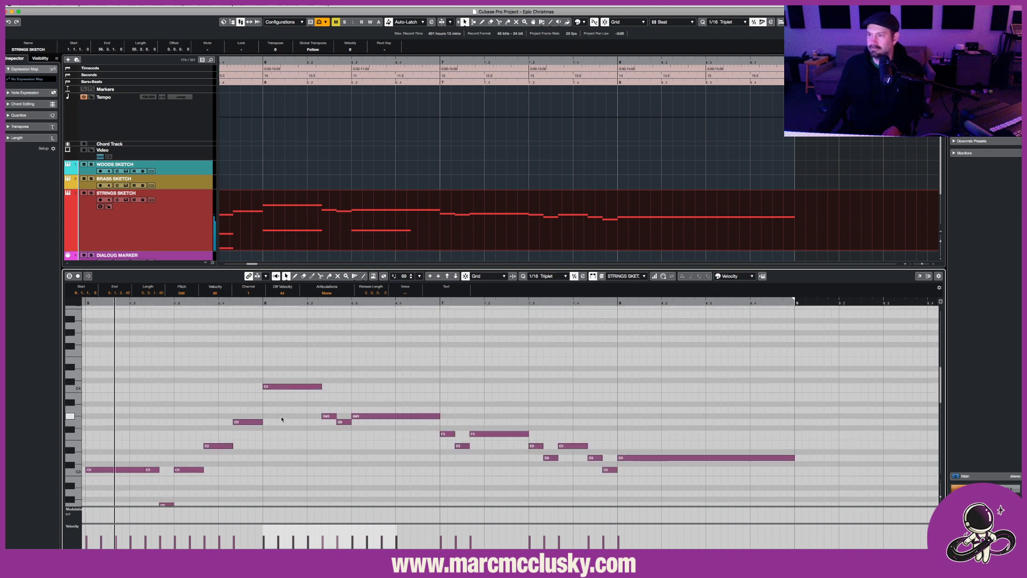
scroll(282, 419, "down", 2)
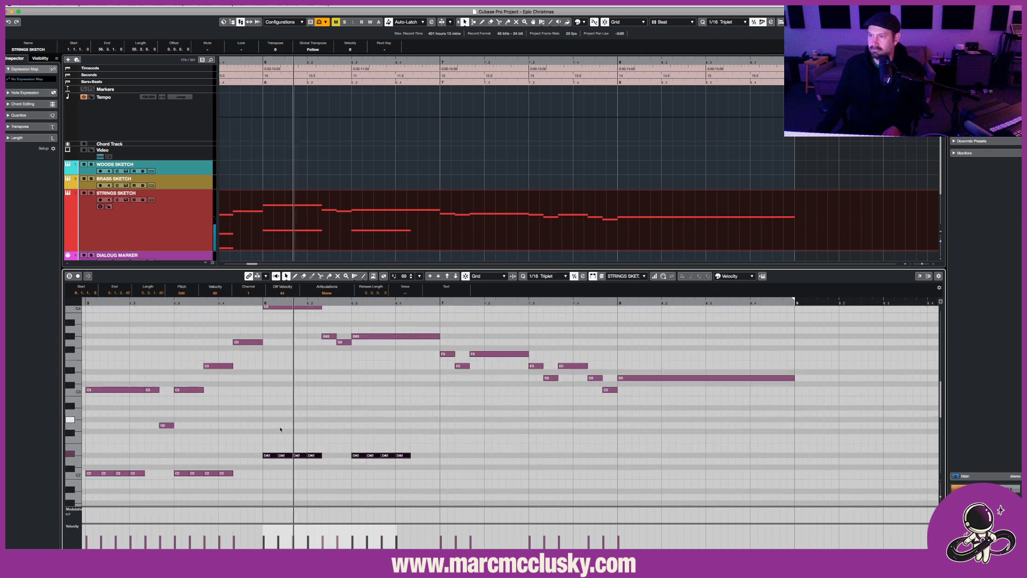
mouse_move(359, 434)
left_mouse_down()
mouse_move(409, 465)
mouse_move(356, 422)
mouse_move(358, 443)
left_mouse_up()
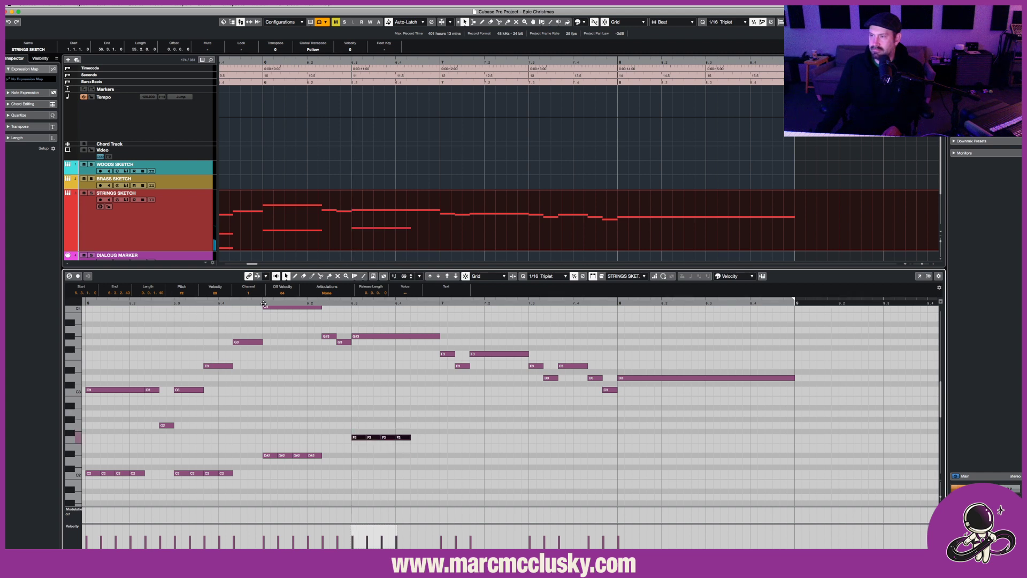
Play from the start of bar 6 to check the D#2 and F2 notes under the melody.
left_click(264, 304)
key("space")
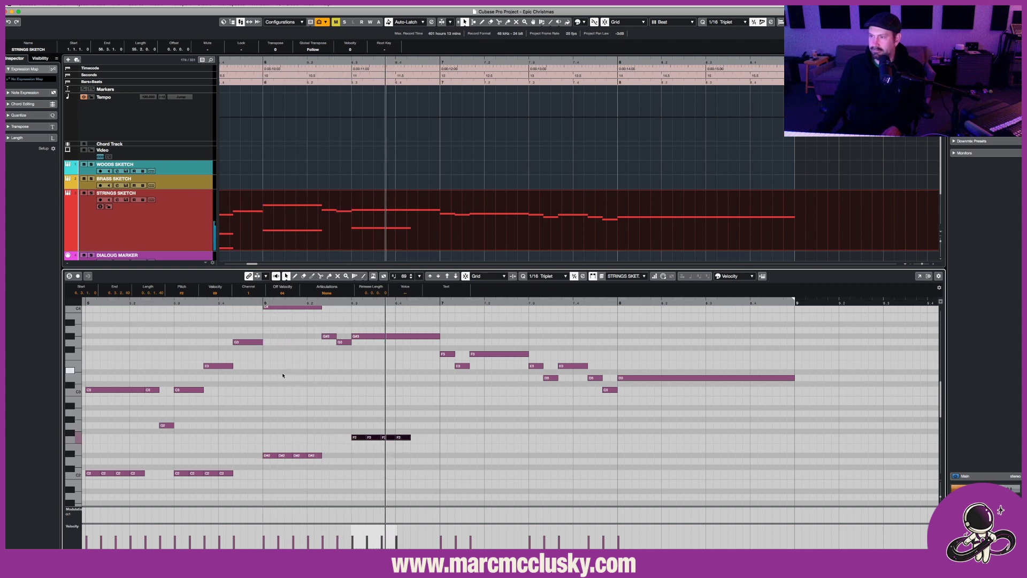
key("space")
key("space")
Draw a two-beat A#2 note at the start of bar 7 under the melody.
right_click(441, 446)
left_click(449, 445)
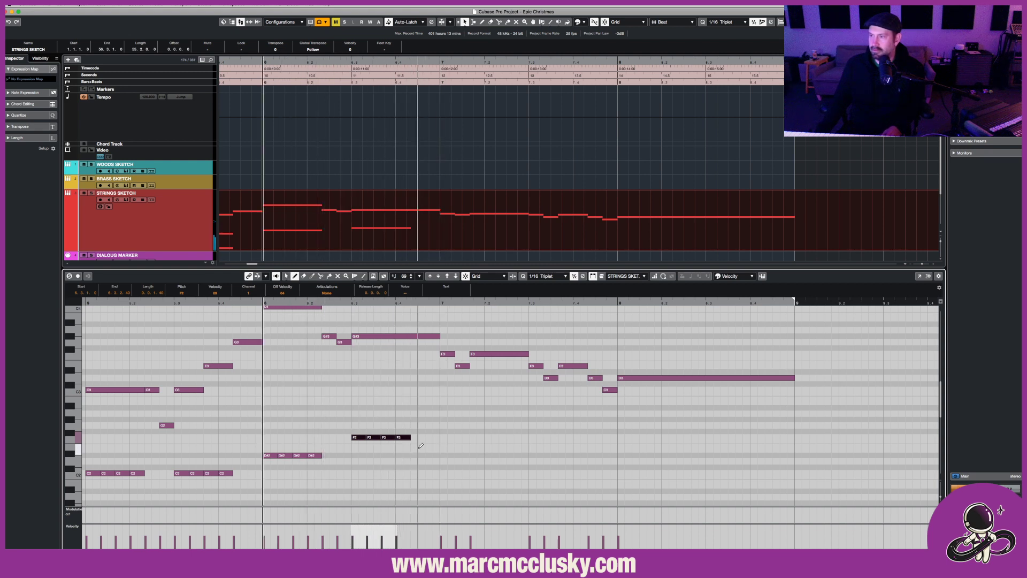
scroll(434, 441, "right", 3)
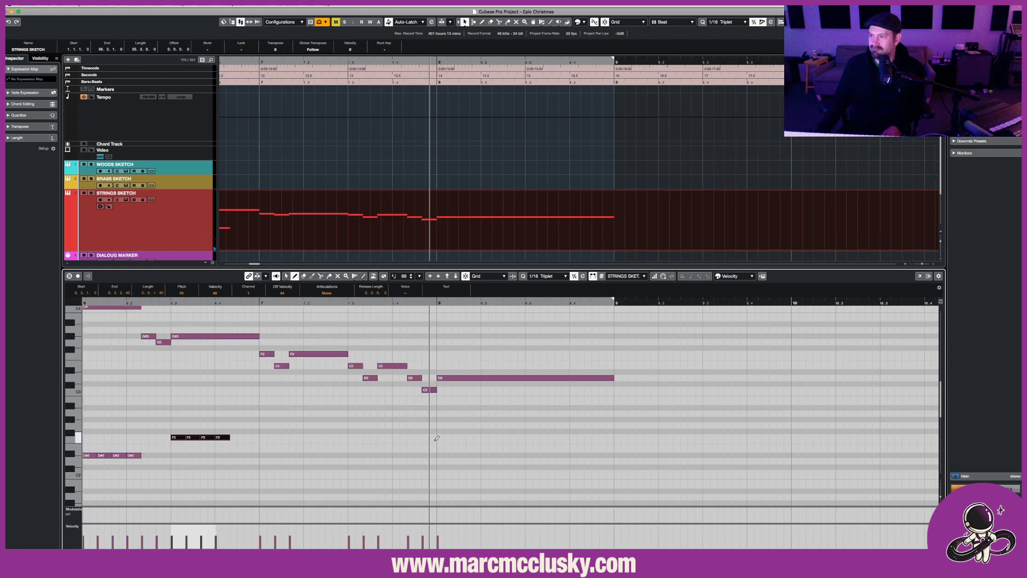
key("space")
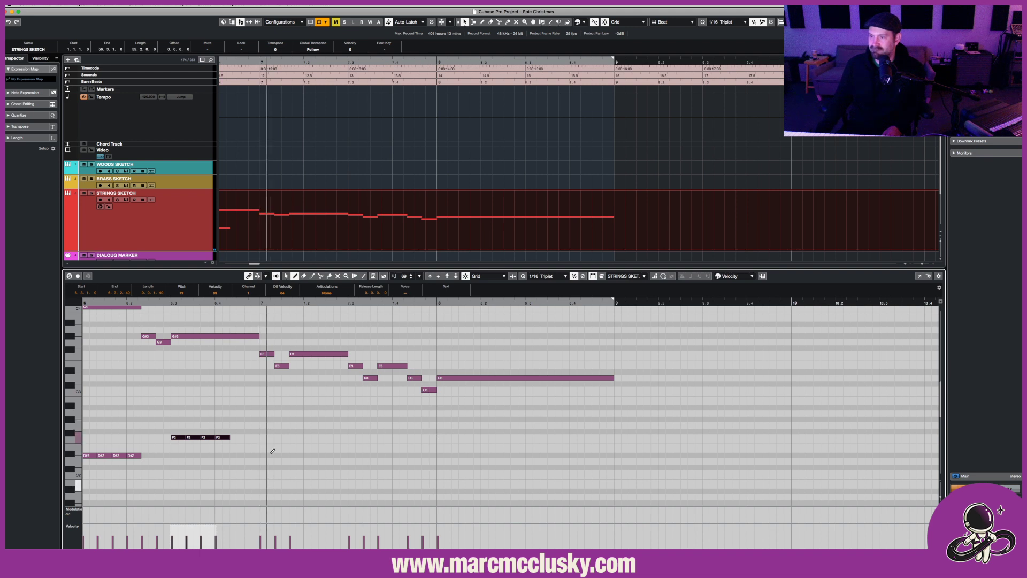
key("space")
left_click_drag(264, 407, 351, 405)
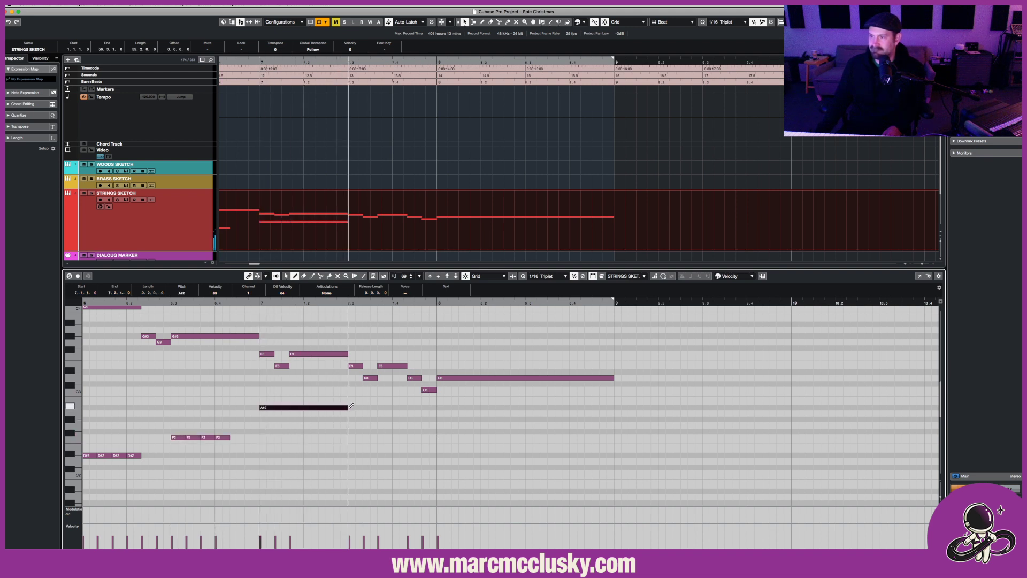
Lower the two-beat note at the start of bar 7 from A#2 to D2 and audition it under the melody.
key("1")
key("space")
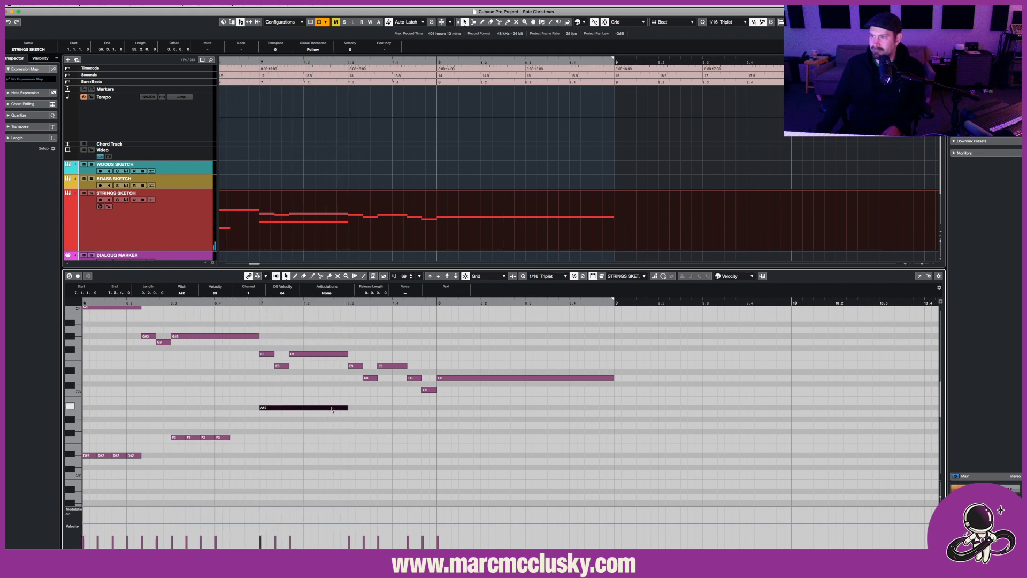
left_click_drag(332, 408, 335, 461)
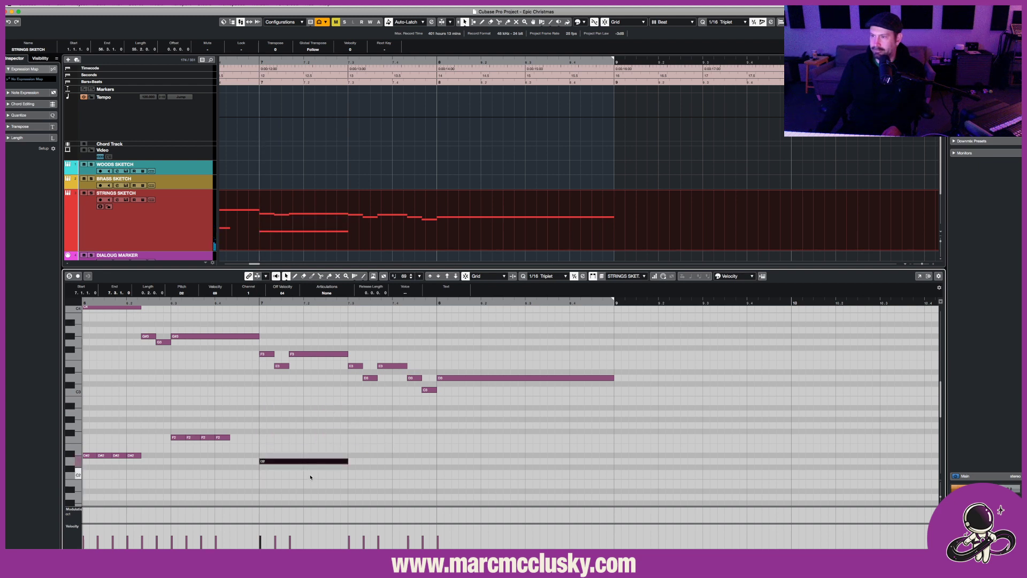
key("space")
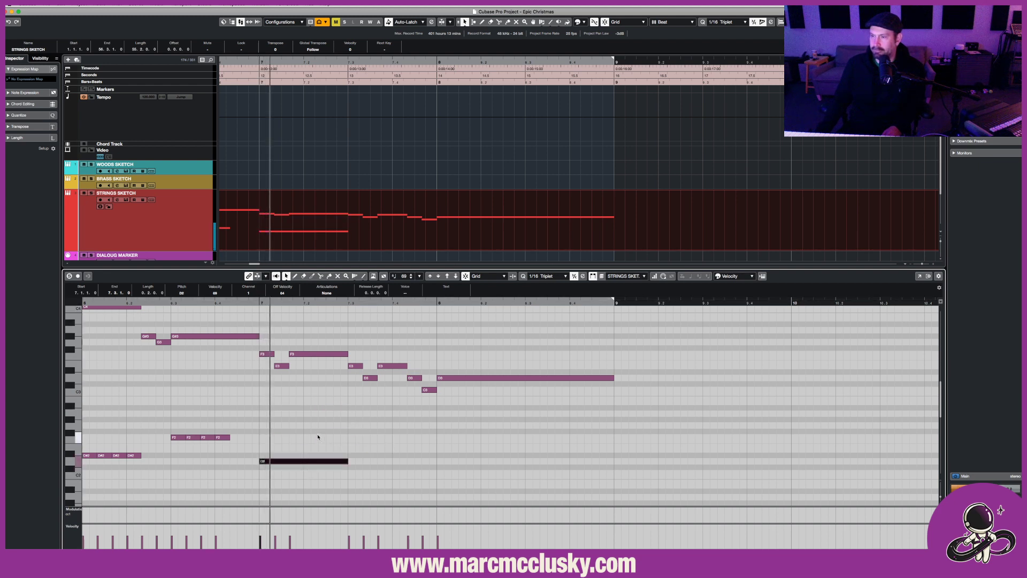
key("space")
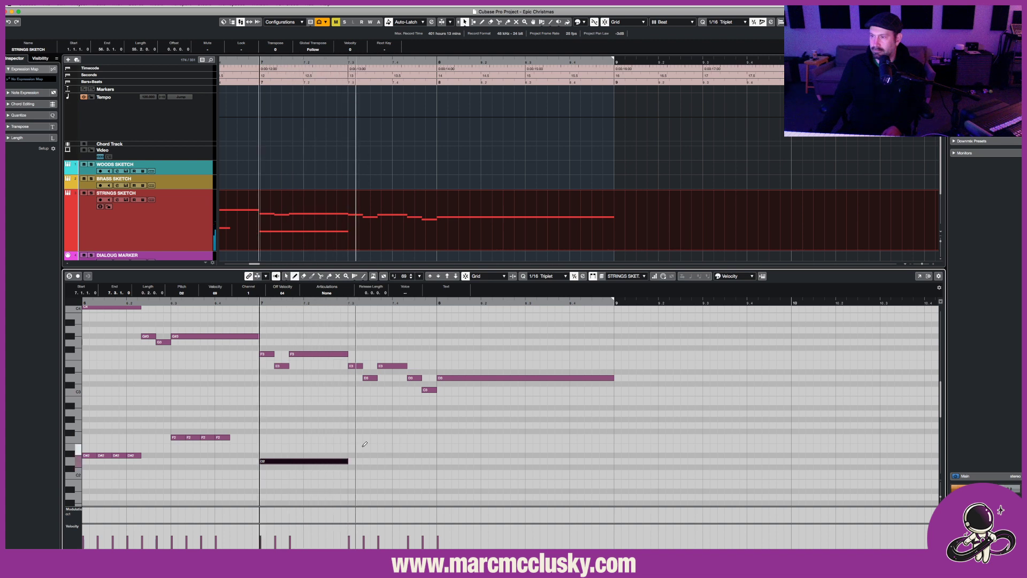
Draw a two-beat E2 note in the second half of bar 7 and a full-bar G2 note in bar 8, with playback.
left_click_drag(354, 447, 599, 427)
key("space")
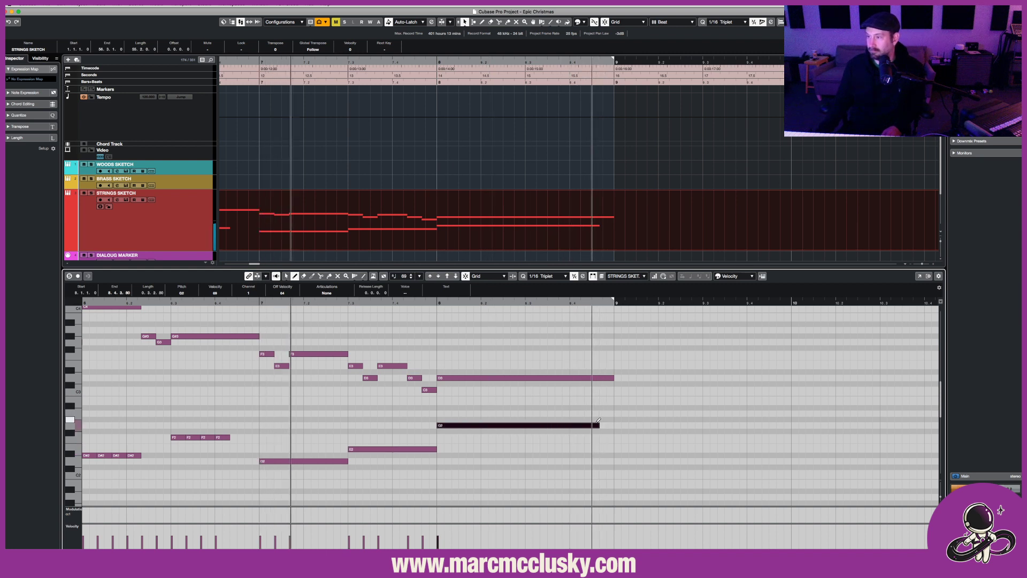
key("1")
left_click_drag(600, 426, 611, 426)
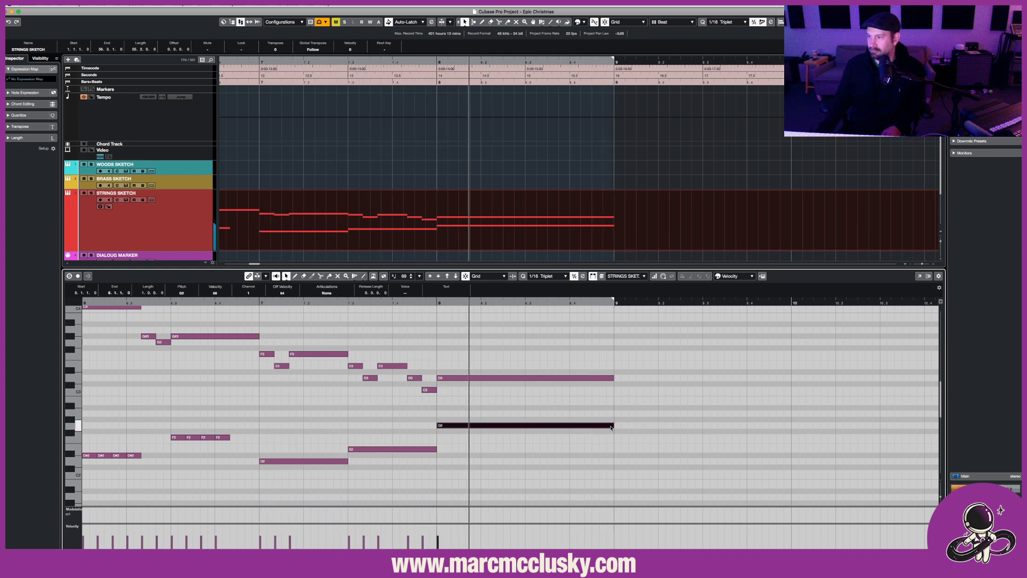
key("space")
Move the three low notes in bars 7 and 8 down an octave to D1, E1 and G1 and audition them.
left_click_drag(299, 420, 511, 490)
scroll(322, 440, "down", 2)
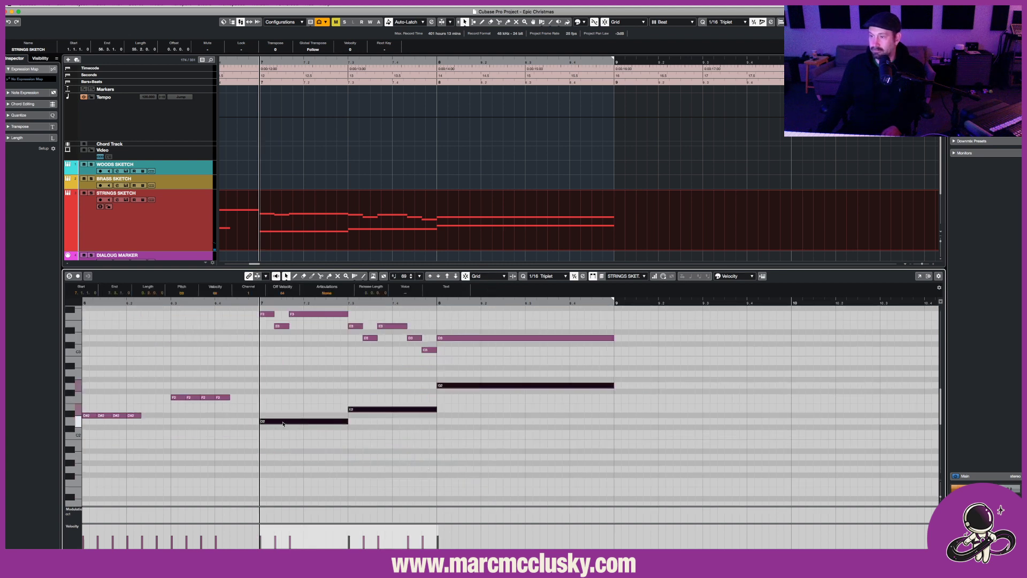
left_click_drag(283, 424, 283, 452)
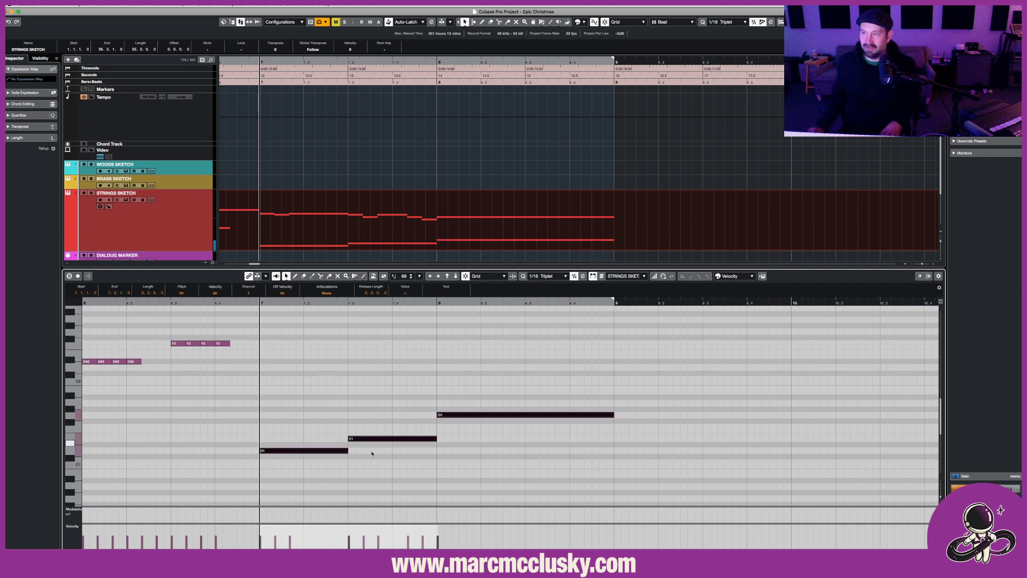
key("space")
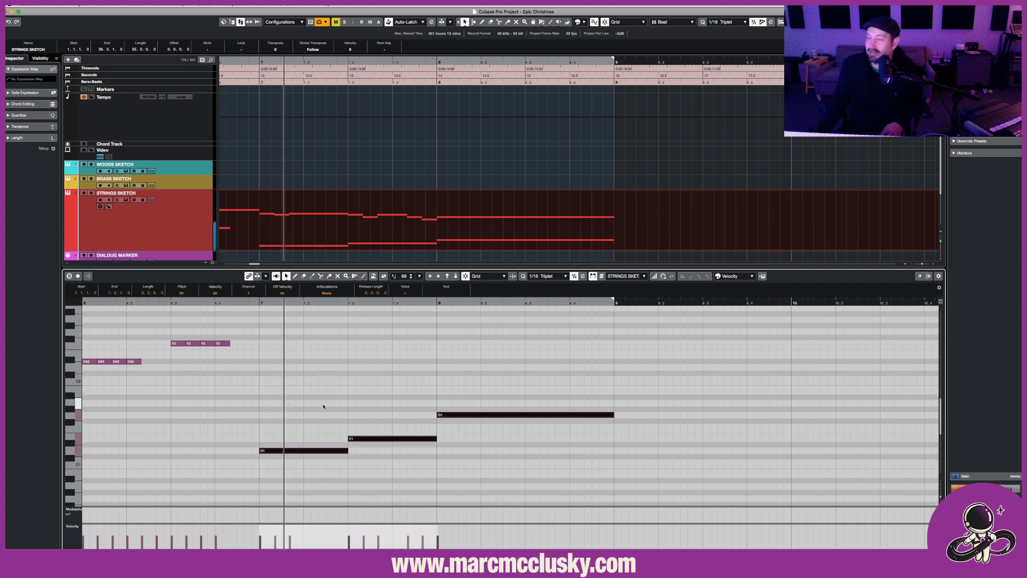
scroll(333, 400, "up", 1)
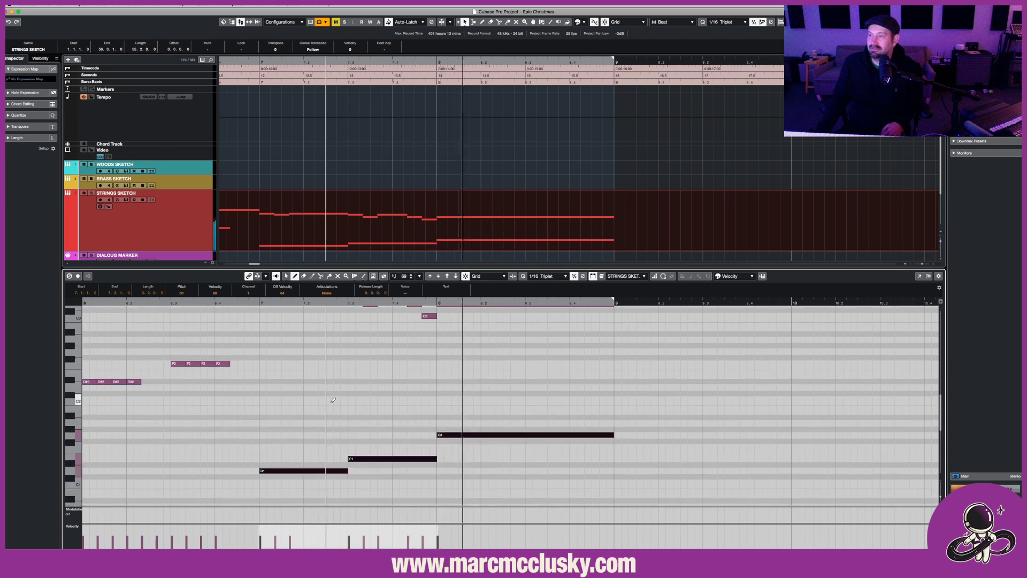
key("space")
Play the strings sketch from bar 1 to check the melody together with the low notes.
key("8")
scroll(333, 398, "up", 9)
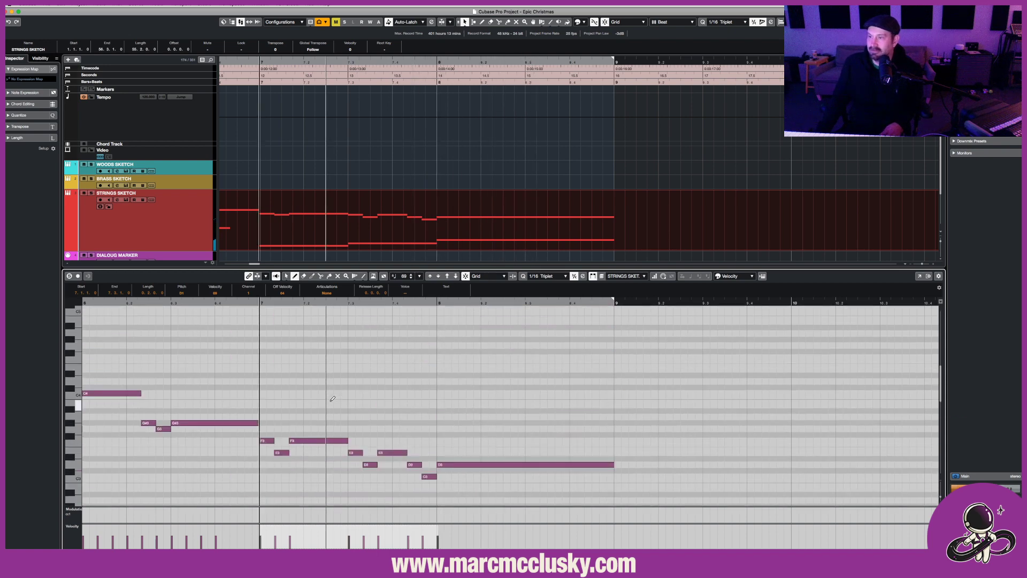
scroll(332, 399, "down", 4)
scroll(331, 399, "left", 15)
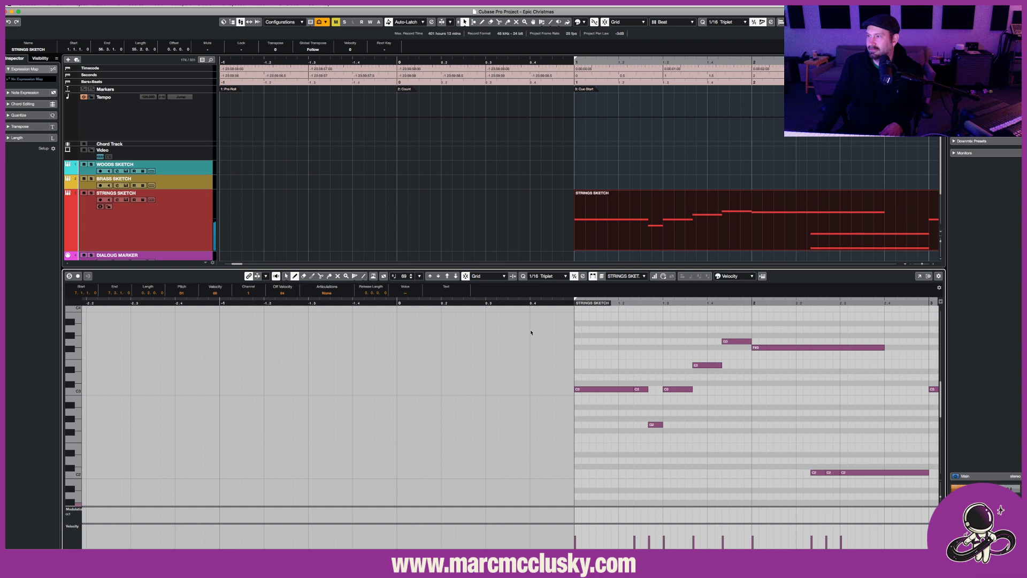
key("space")
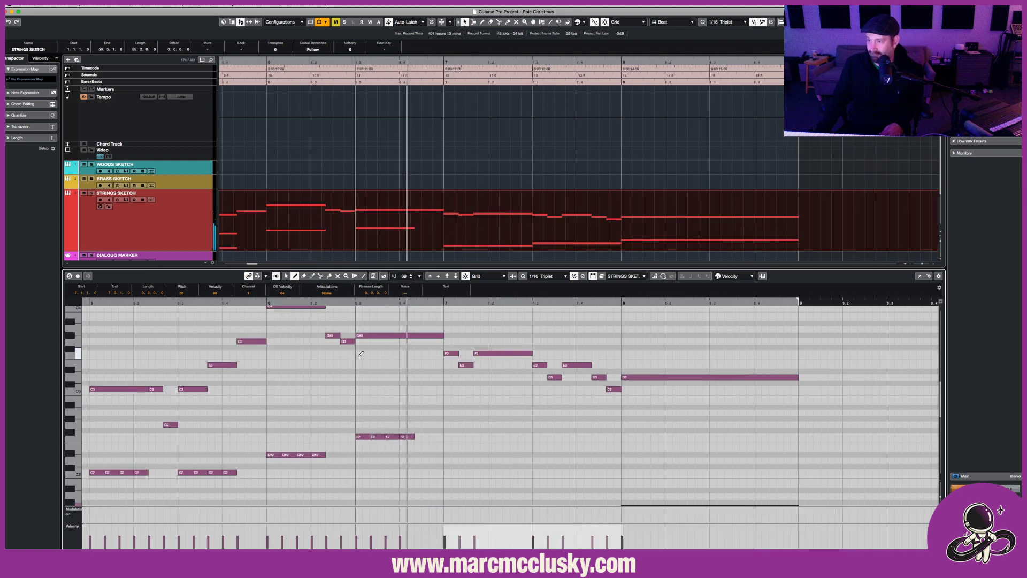
Copy the D#2 and F2 note groups in bar 6 one octave lower to D#1 and F1.
scroll(360, 356, "down", 5)
scroll(359, 357, "up", 3)
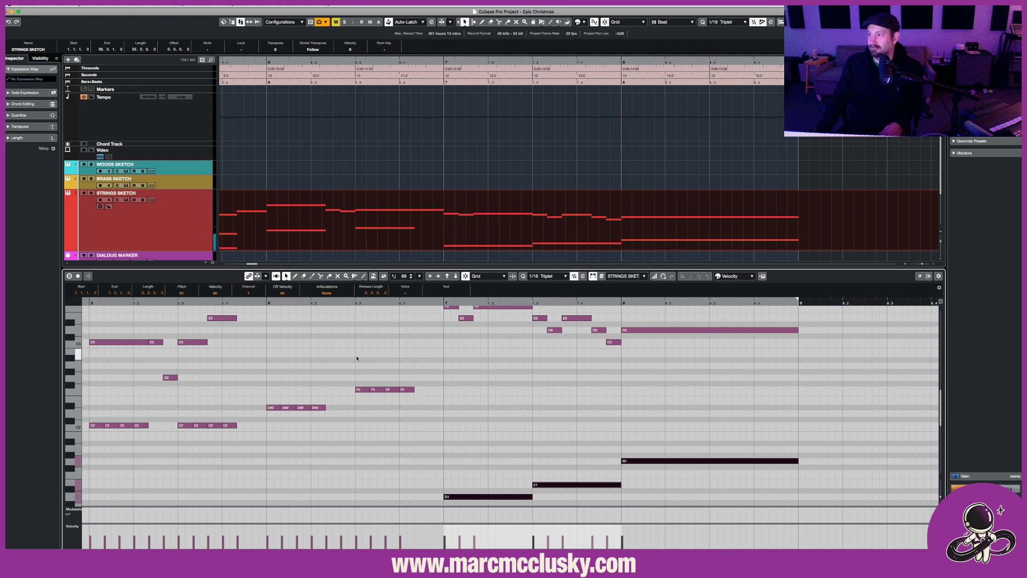
scroll(353, 358, "down", 3)
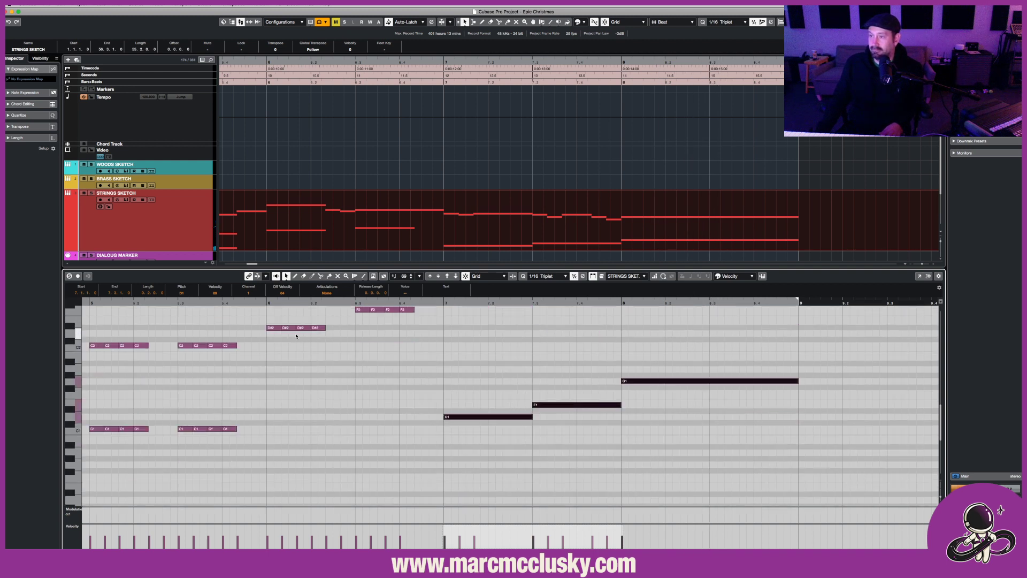
scroll(296, 336, "up", 5)
left_click_drag(271, 410, 410, 457)
scroll(376, 448, "down", 6)
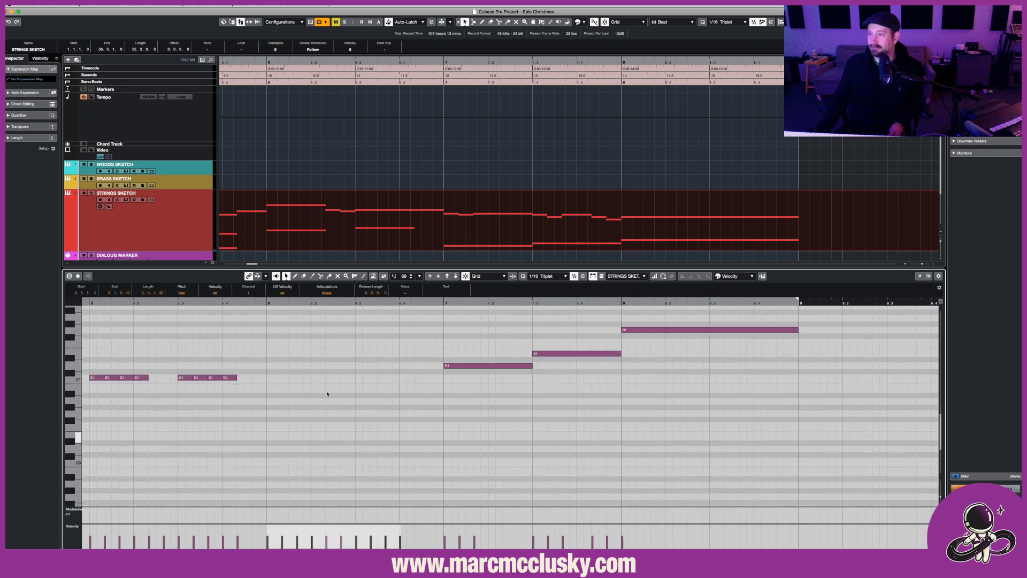
scroll(312, 378, "up", 4)
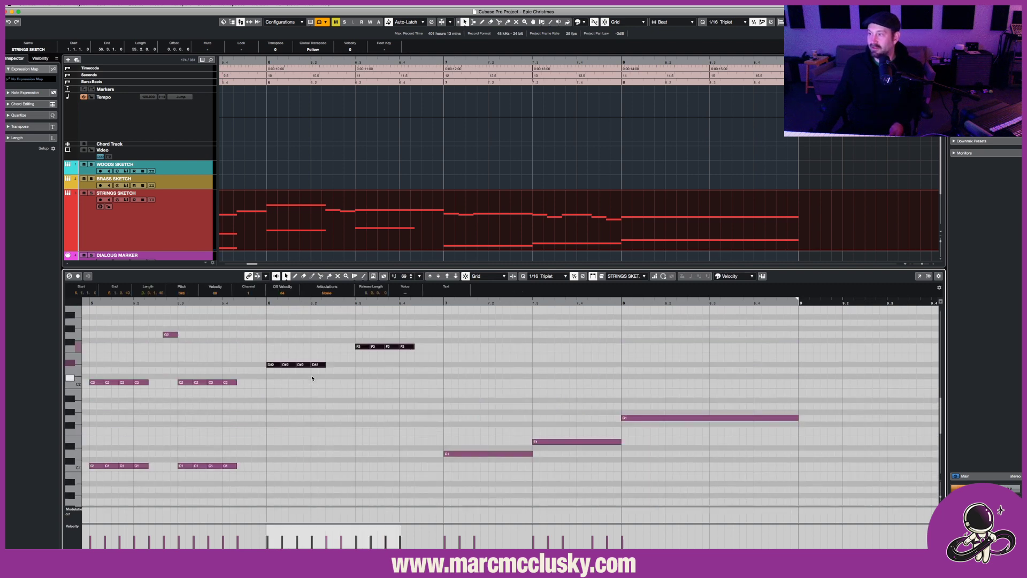
left_click_drag(271, 370, 273, 447)
scroll(390, 438, "up", 8)
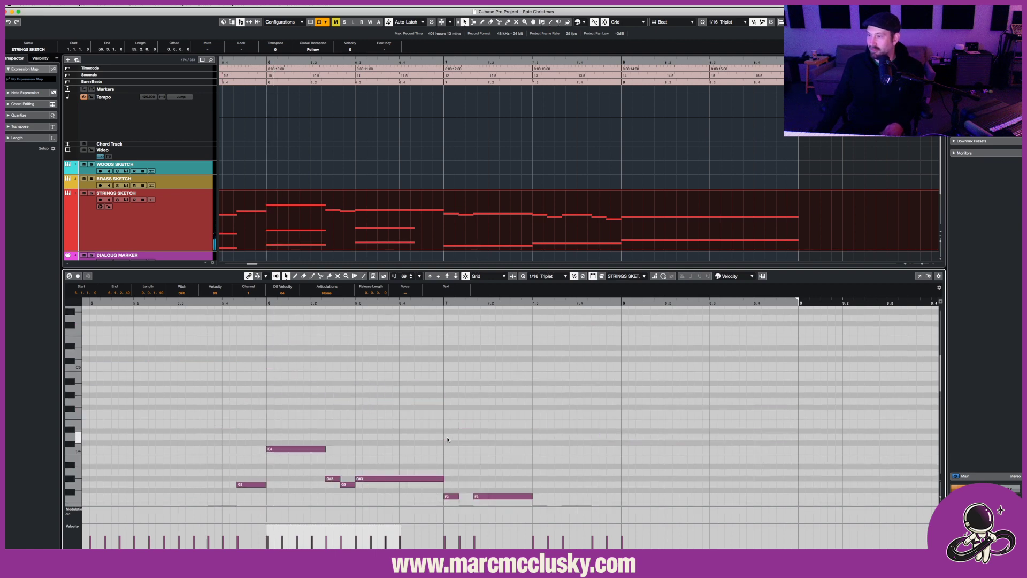
Duplicate the melody and low notes of bars 7 and 8 into bars 9 and 10, then clear the selection.
left_click_drag(447, 441, 801, 385)
scroll(800, 384, "up", 8)
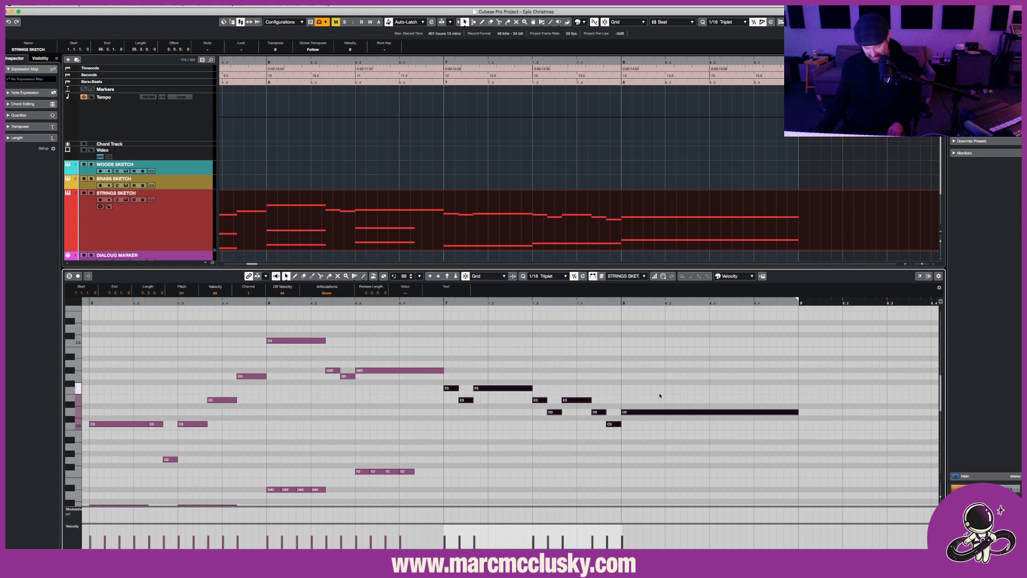
key("alt+d")
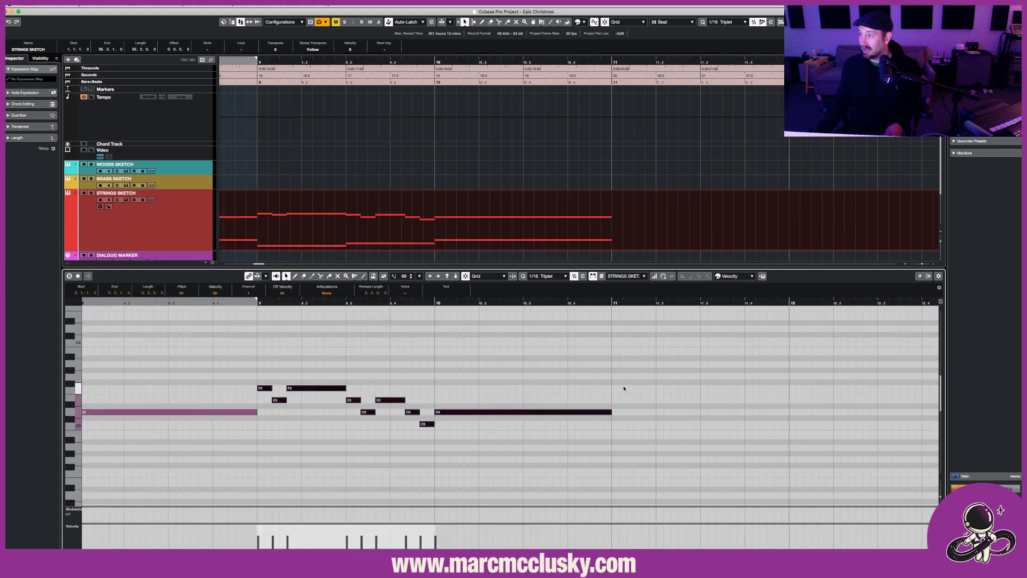
scroll(623, 388, "left", 5)
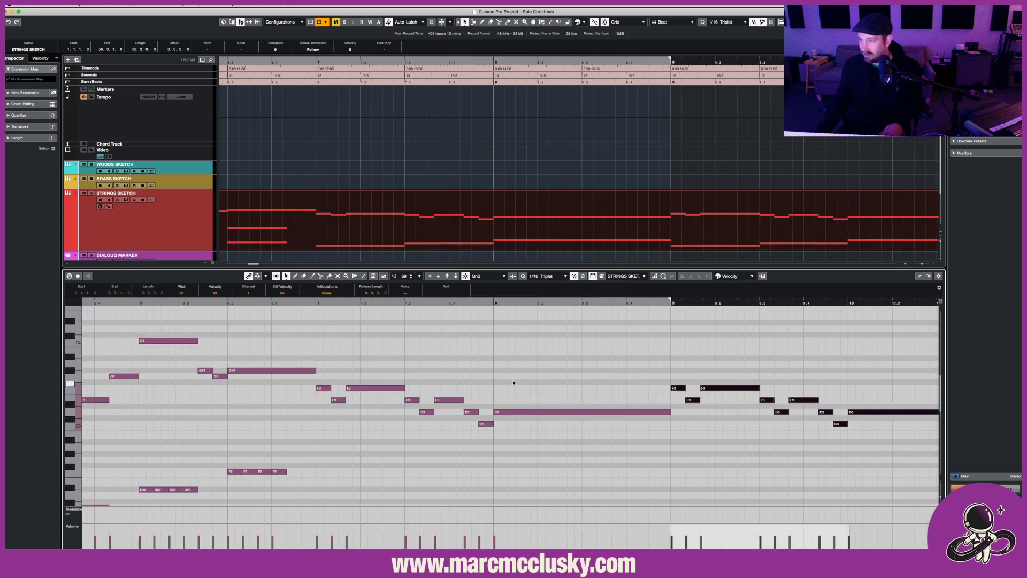
scroll(513, 383, "down", 6)
left_click(513, 383)
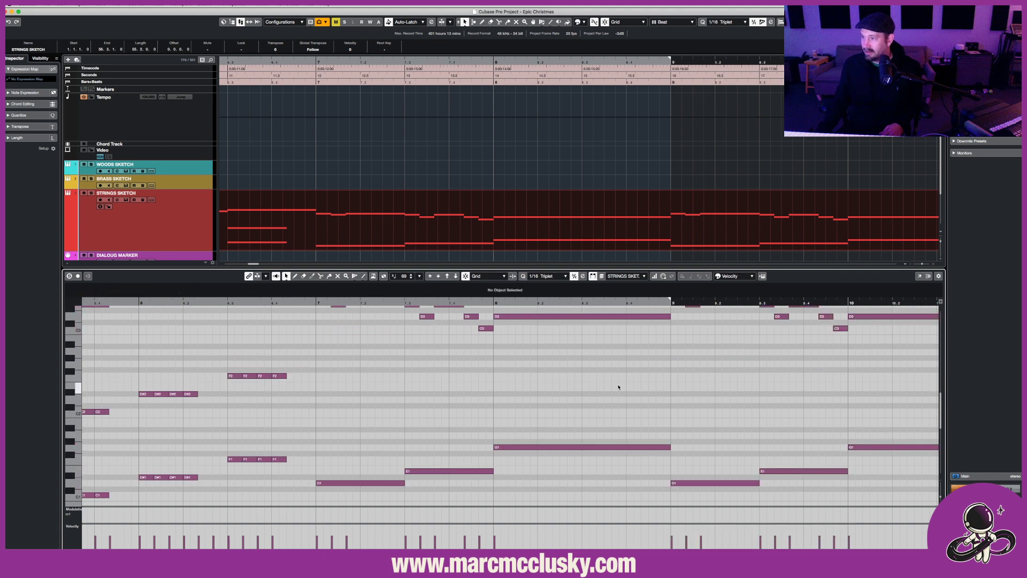
Select the three low notes in bars 9 and 10 and audition the duplicated phrase from bar 9.
scroll(733, 390, "right", 6)
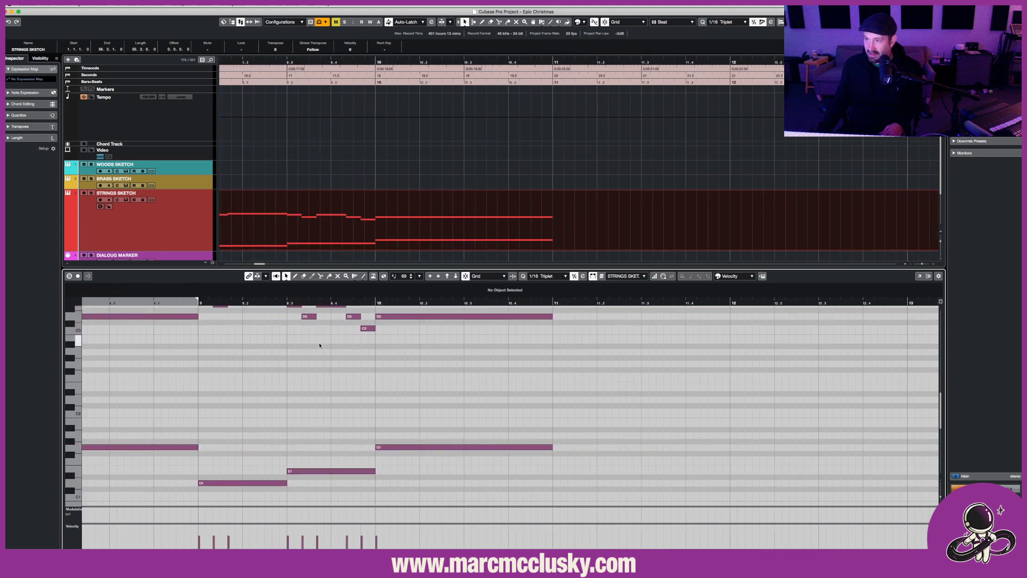
scroll(320, 345, "up", 8)
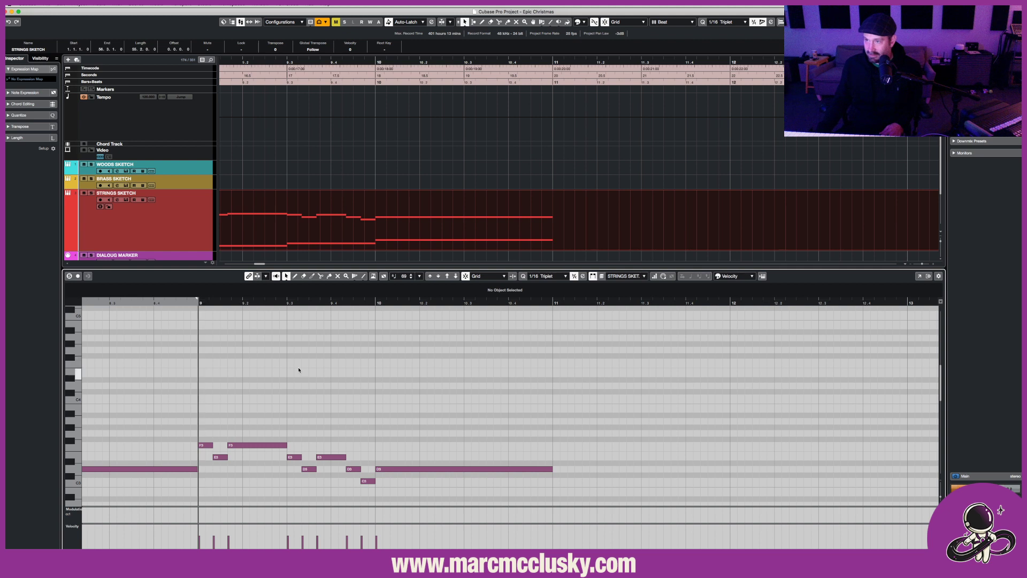
scroll(299, 370, "down", 8)
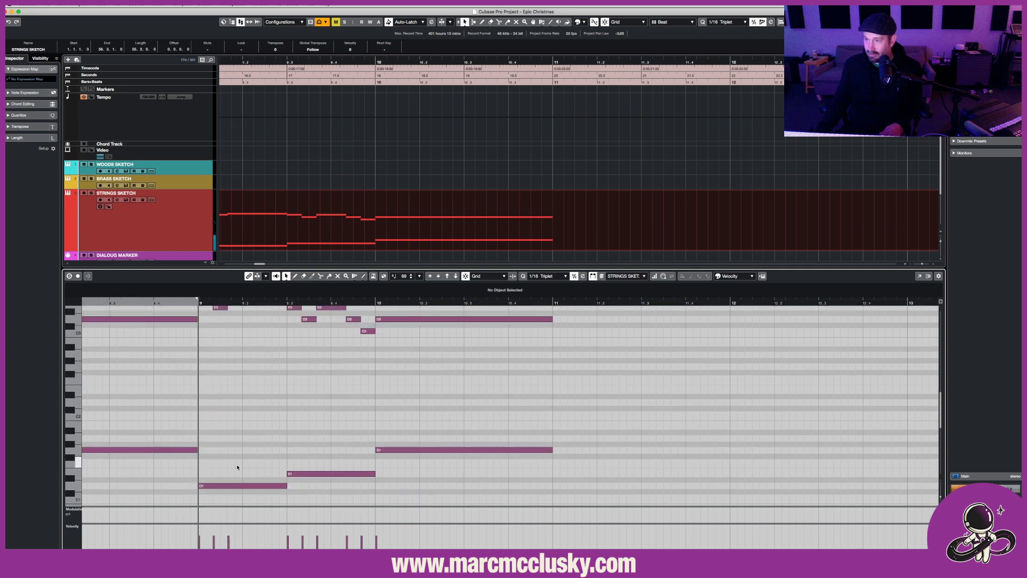
left_click_drag(238, 467, 431, 497)
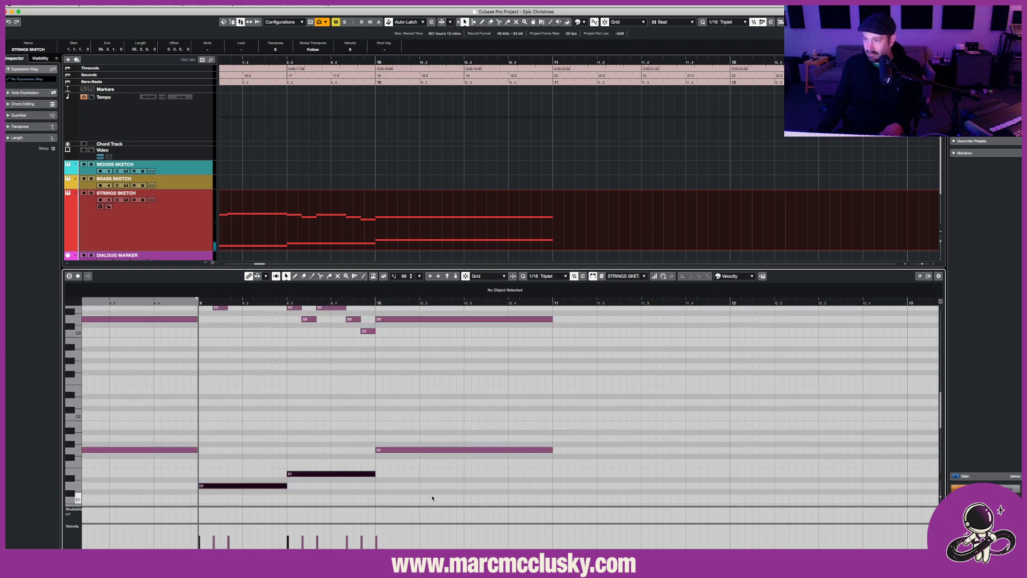
left_click(404, 449, "shift")
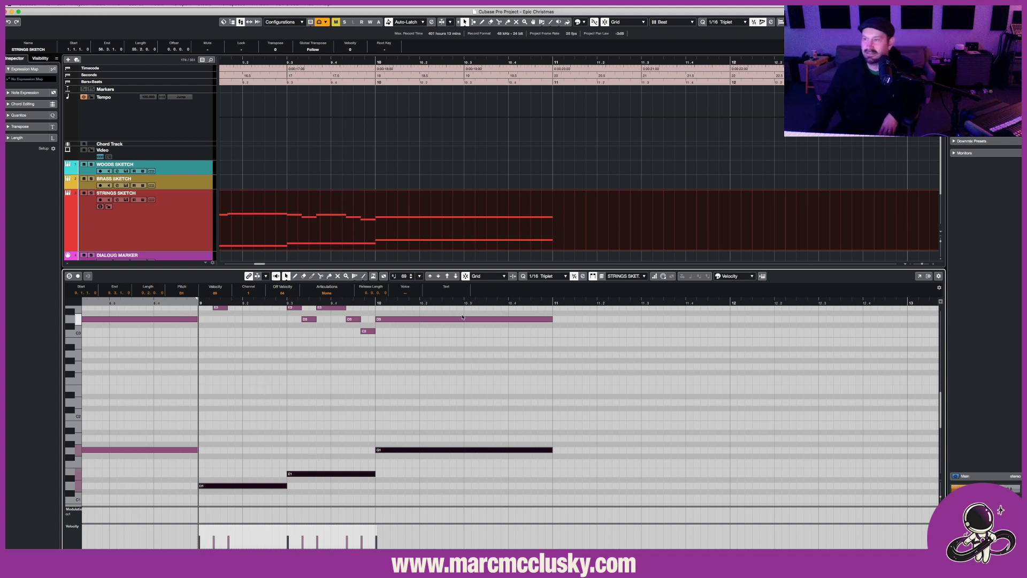
scroll(417, 383, "up", 2)
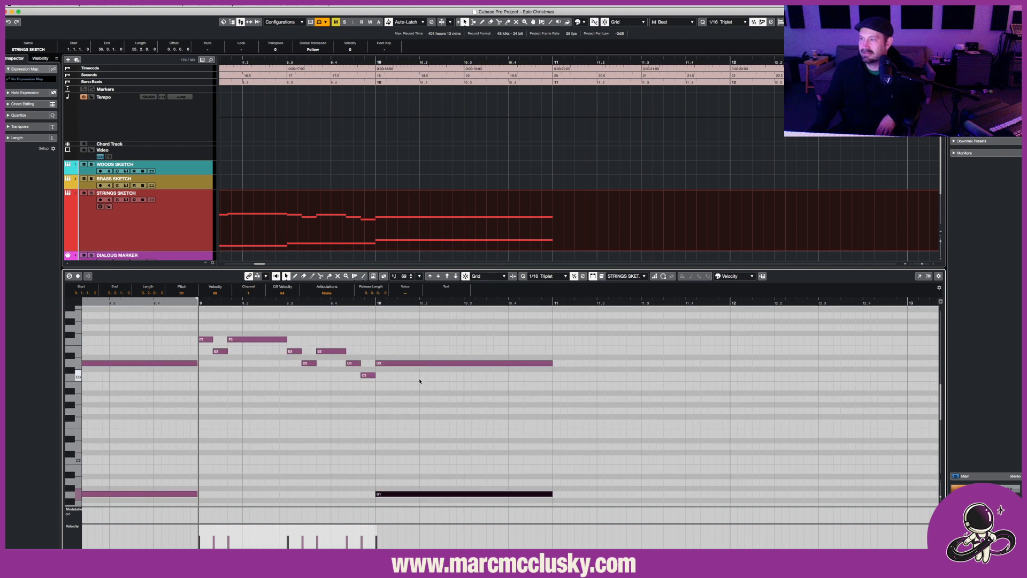
scroll(420, 381, "down", 5)
scroll(419, 381, "up", 5)
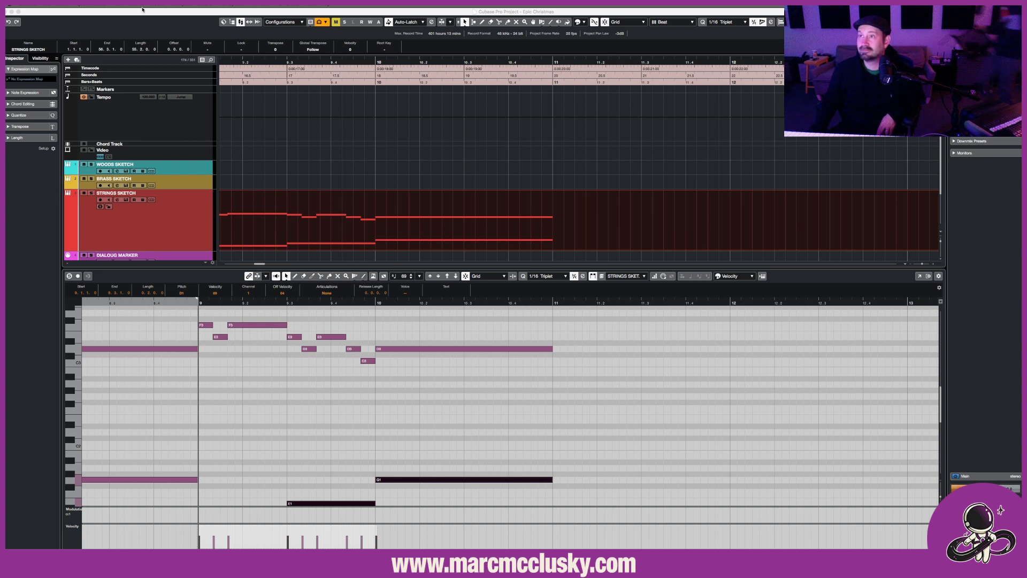
left_click(187, 401)
key("space")
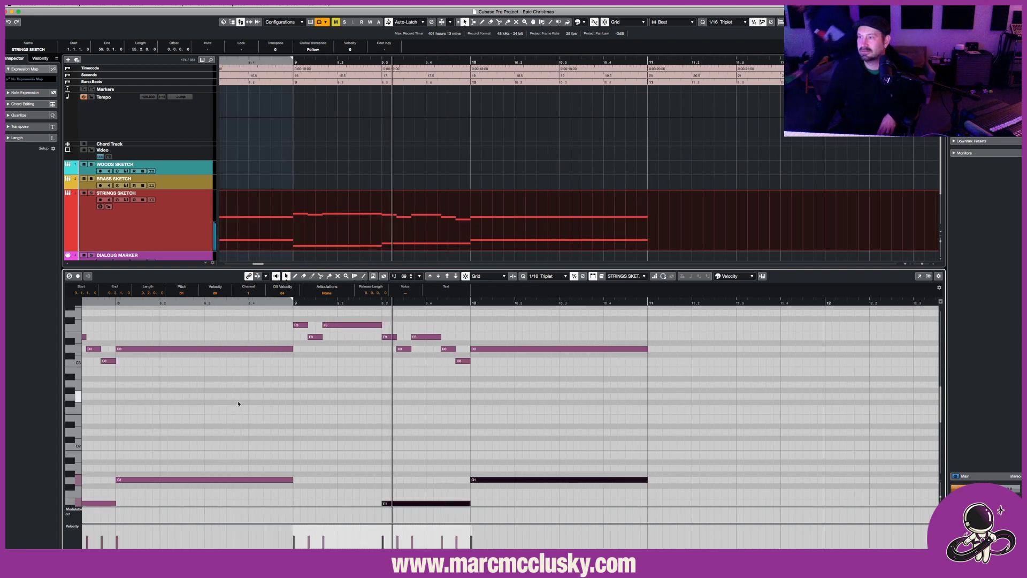
key("space")
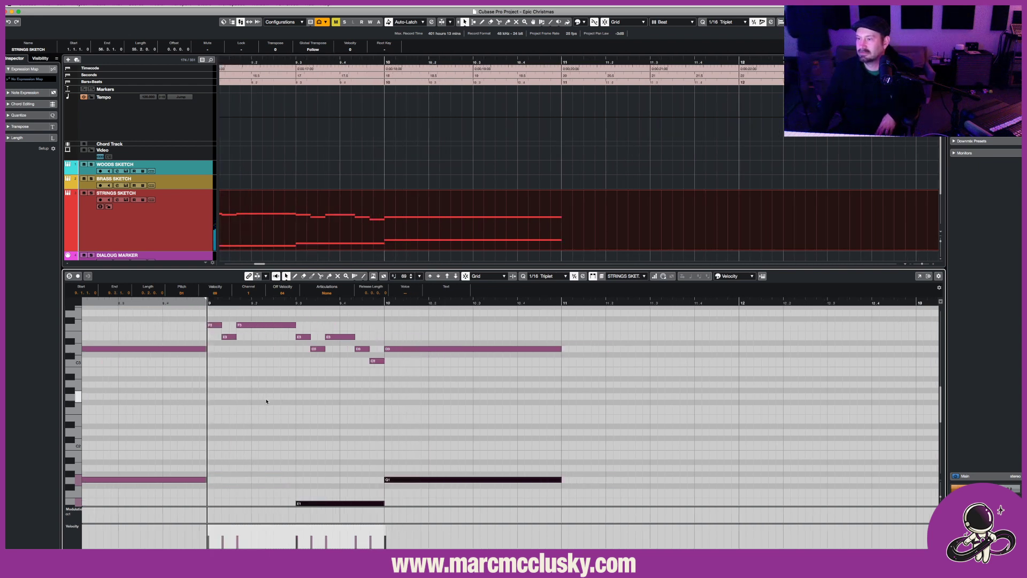
Move the three low notes in bars 9 and 10 up an octave to D2, E2 and G2 and audition them.
scroll(265, 401, "down", 3)
left_click_drag(239, 372, 431, 477)
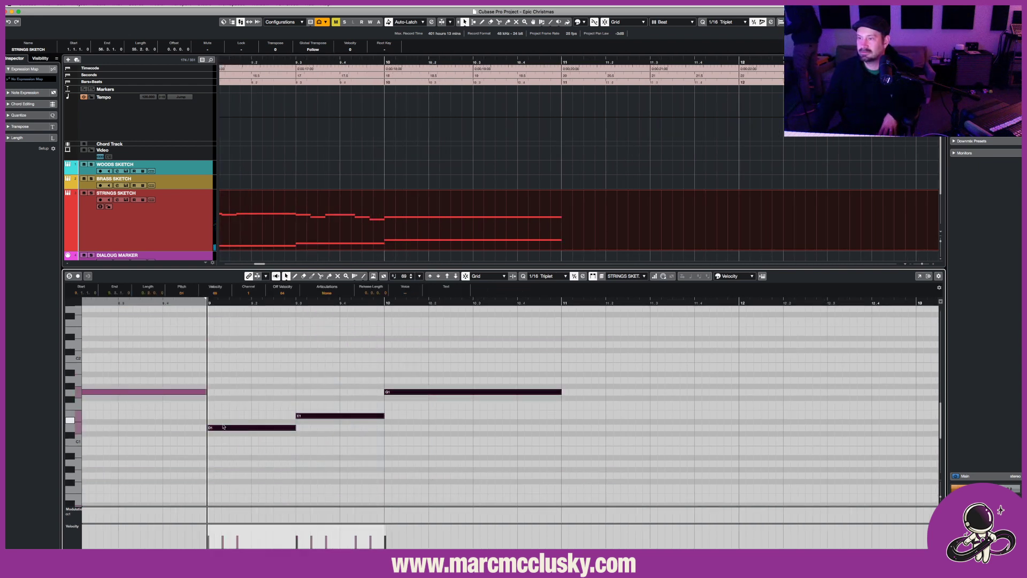
left_click_drag(225, 429, 527, 455)
scroll(225, 364, "up", 5)
key("space")
key("space")
Raise all melody and low notes in bars 9 and 10 by one octave and play the phrase back.
key("super+a")
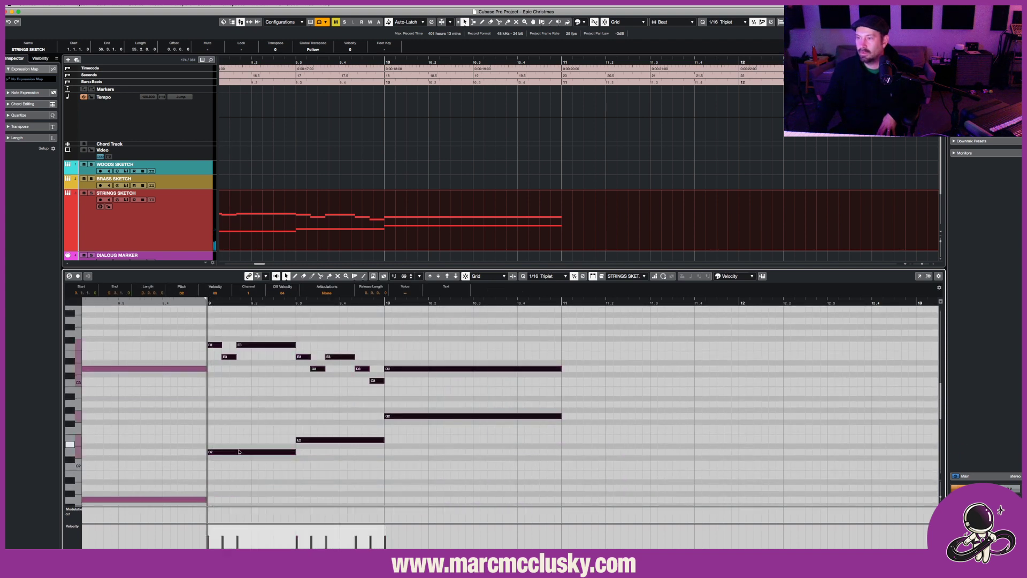
left_click_drag(233, 454, 244, 375)
key("space")
scroll(246, 397, "up", 4)
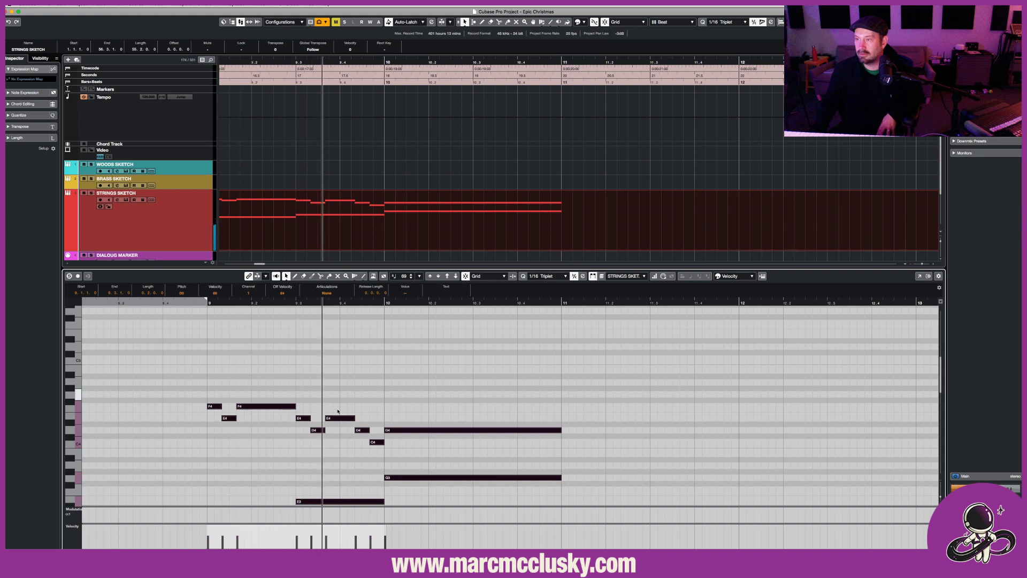
key("space")
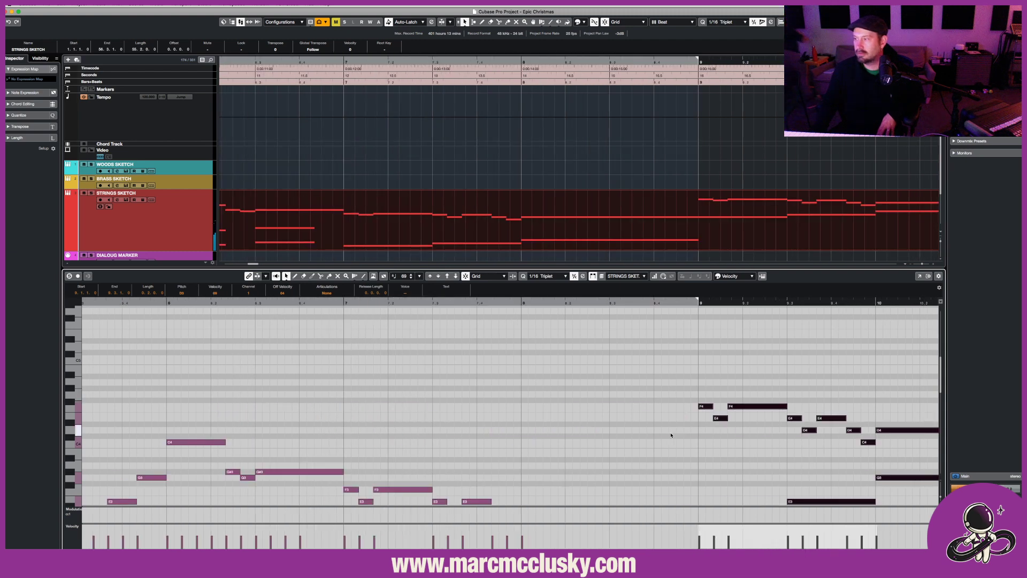
Play the strings sketch from bar 1 and review the melody and low notes through bar 10.
key("g")
key("g")
key("g")
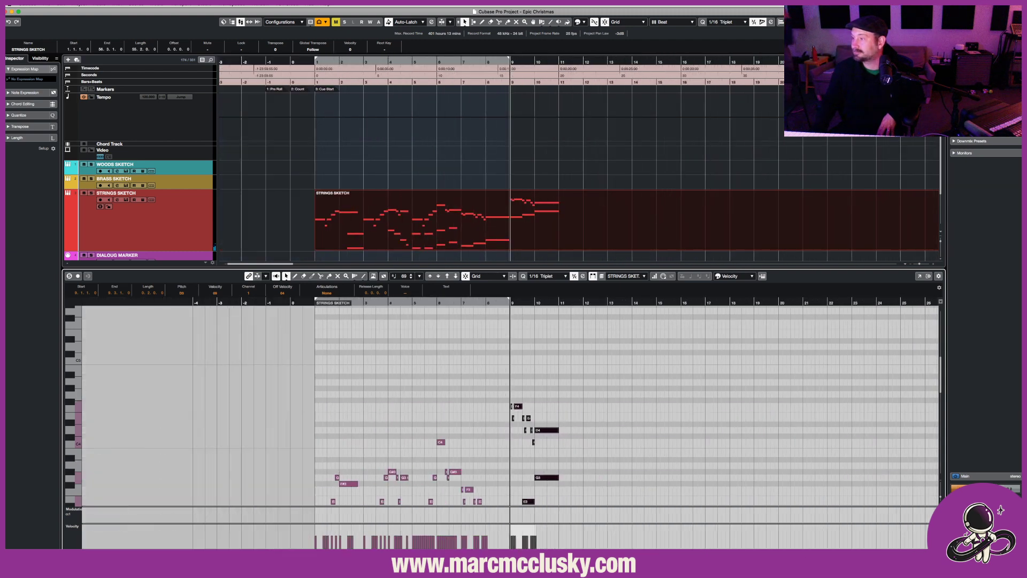
left_click(314, 303)
key("space")
scroll(366, 395, "down", 5)
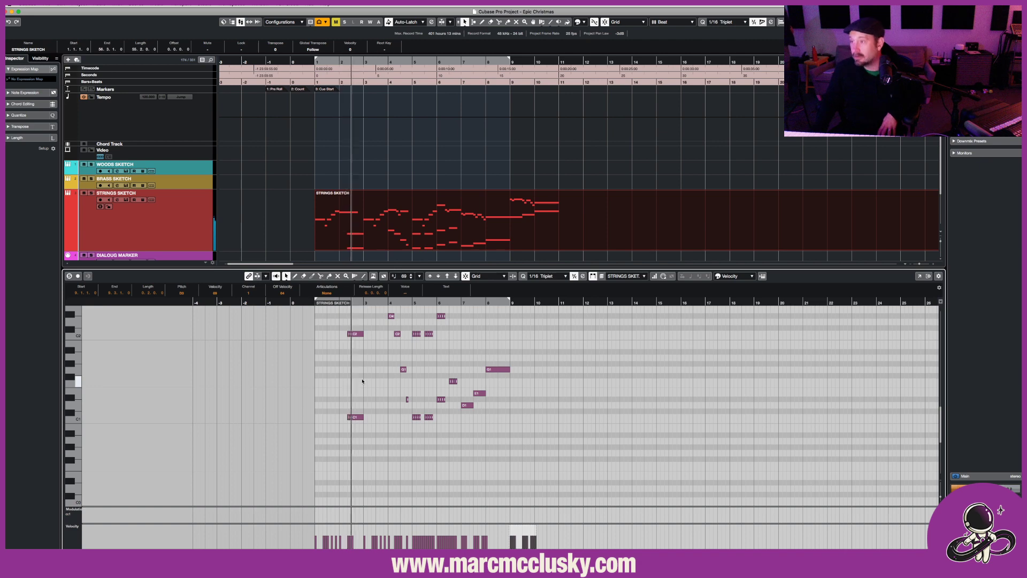
scroll(363, 382, "up", 5)
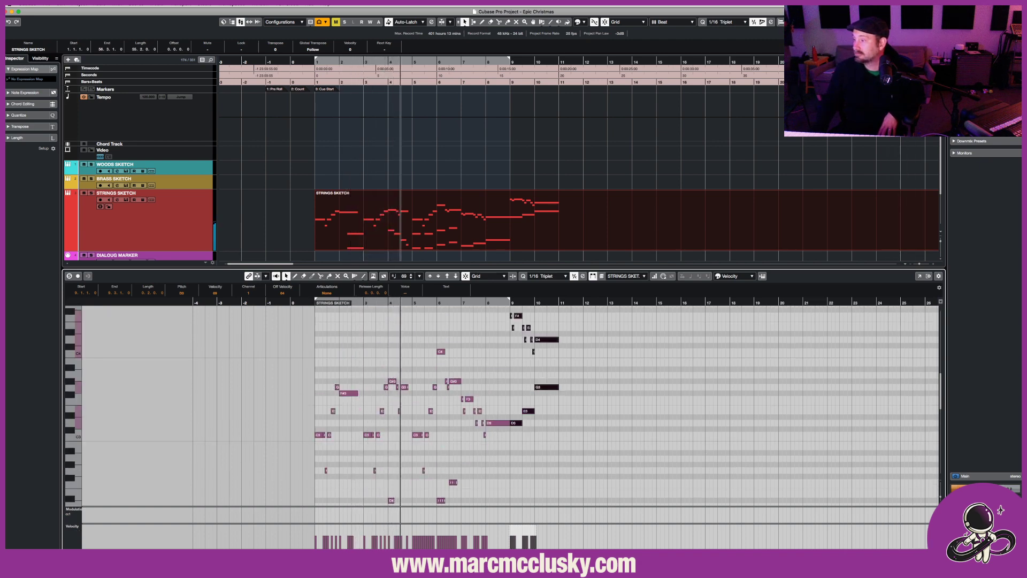
key("h")
key("h")
key("h")
key("h")
key("h")
key("h")
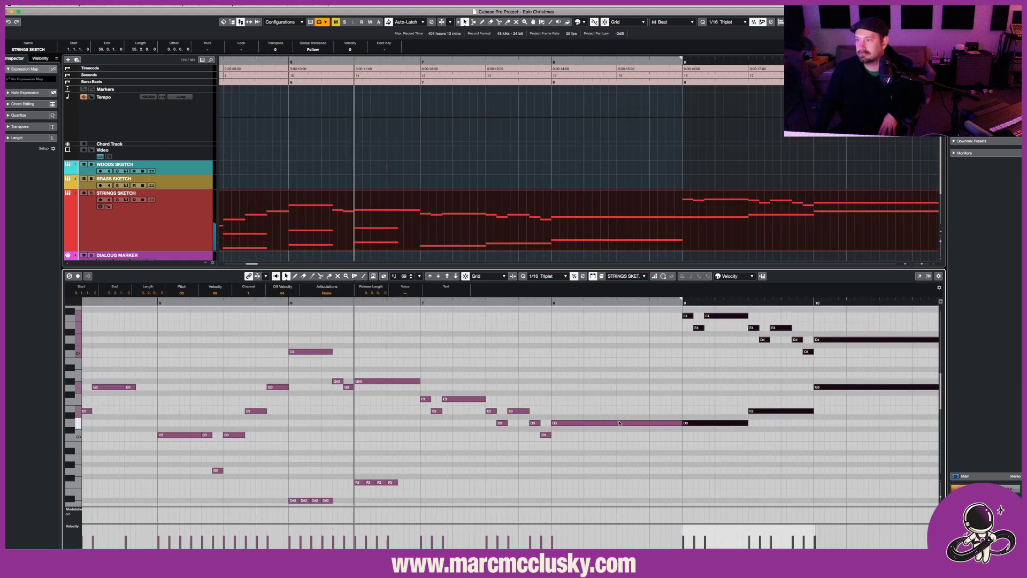
scroll(619, 423, "down", 5)
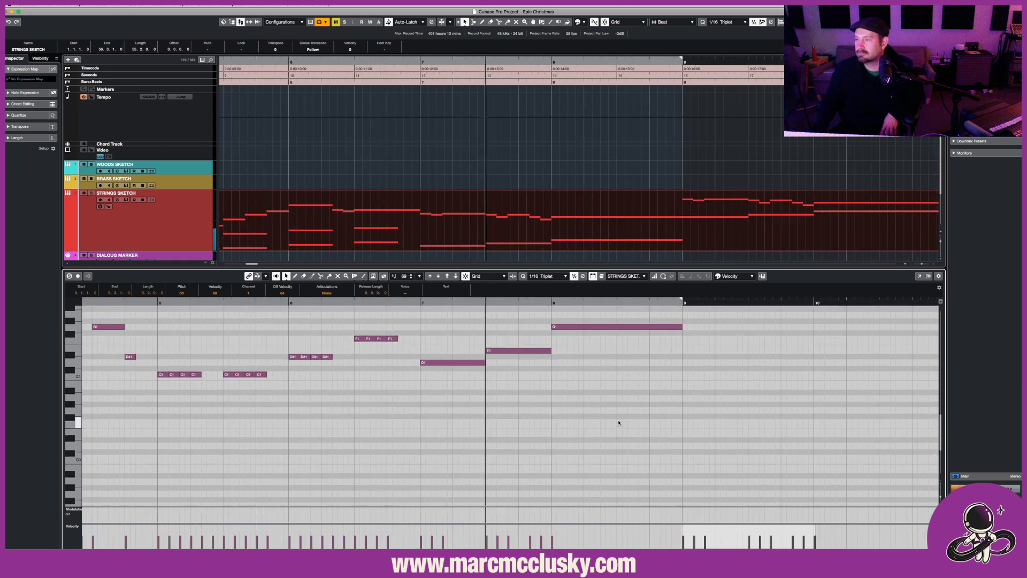
scroll(619, 422, "up", 2)
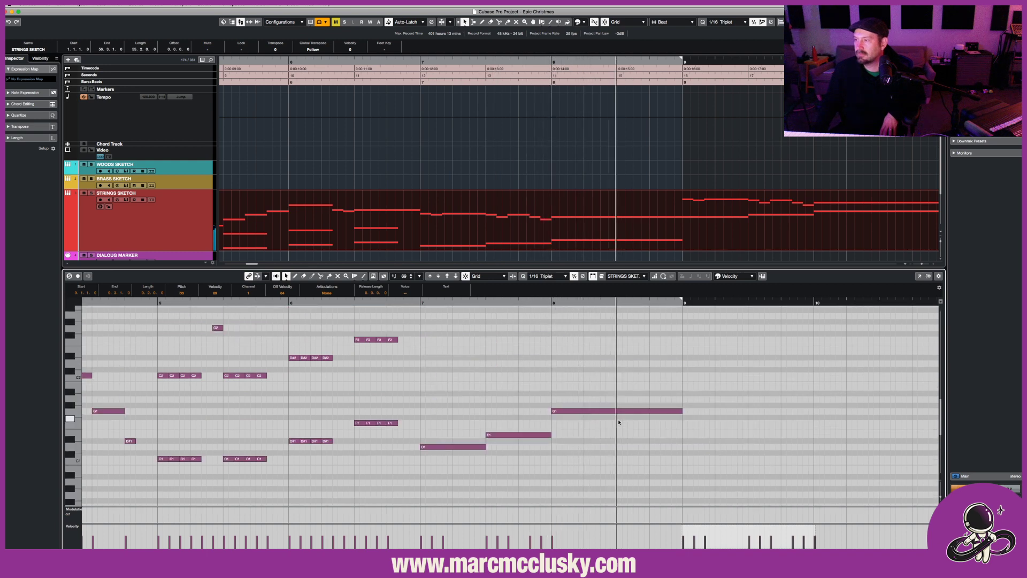
scroll(614, 394, "up", 3)
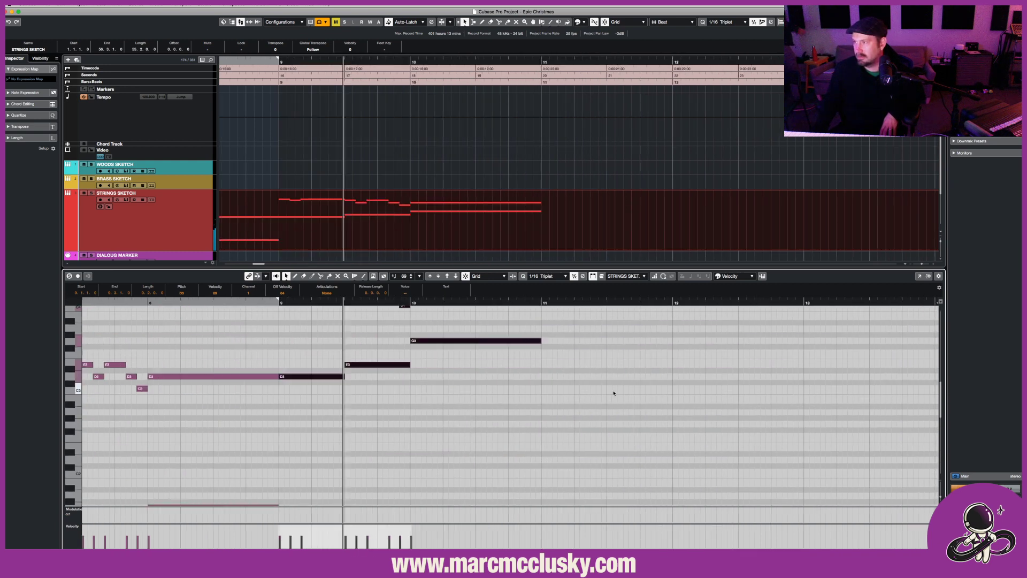
scroll(614, 393, "left", 3)
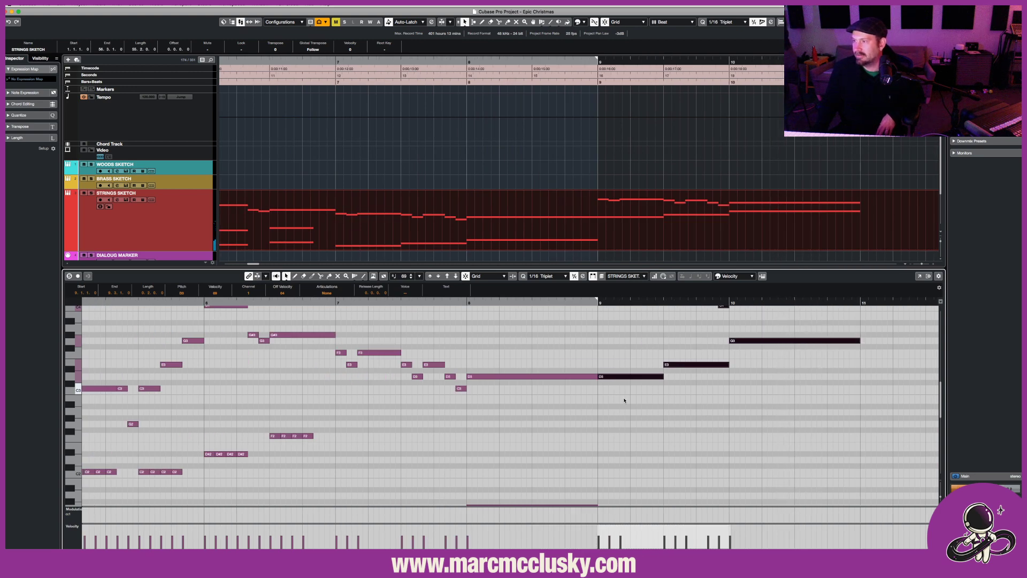
scroll(624, 400, "right", 10)
scroll(624, 400, "left", 3)
Choose the Draw tool and replay the end of the phrase from just before bar 10.
right_click(576, 400)
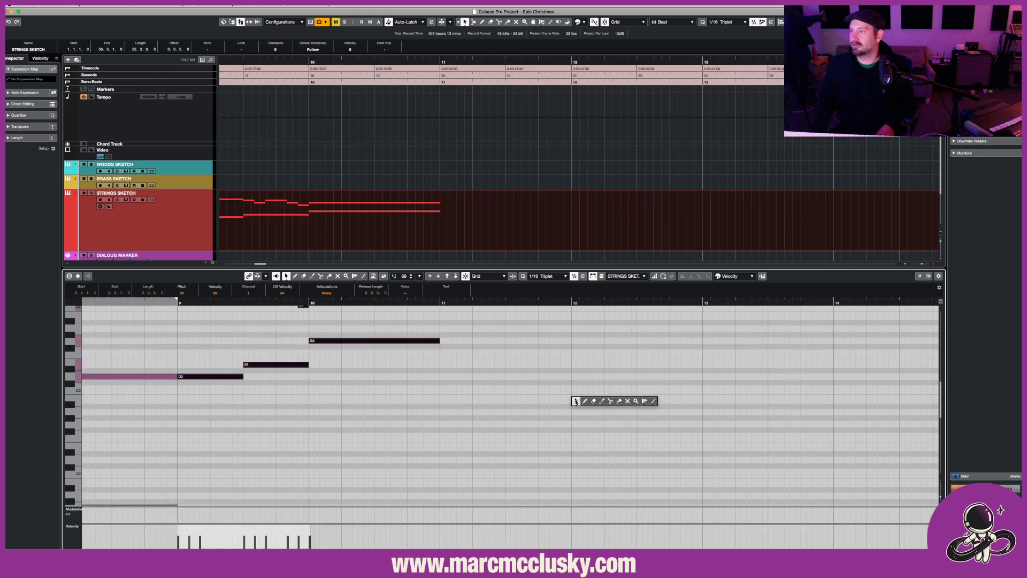
left_click(585, 401)
scroll(585, 396, "up", 5)
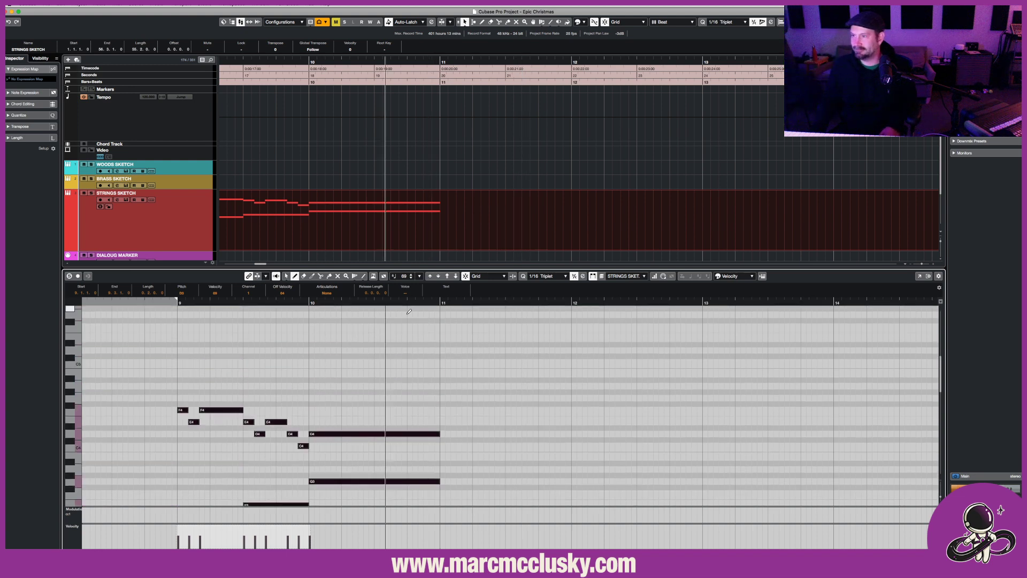
left_click_drag(316, 302, 304, 302)
key("space")
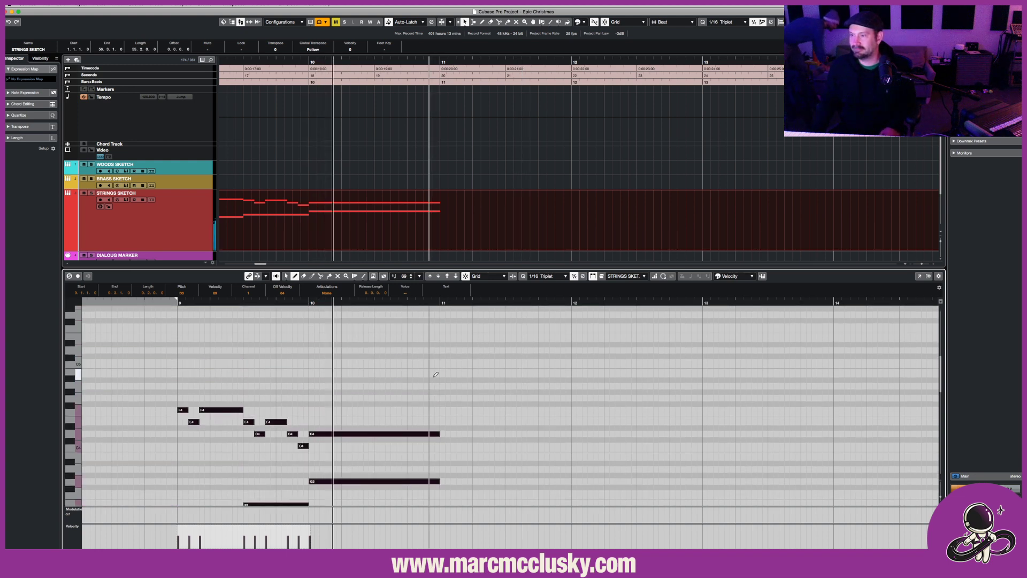
key("space")
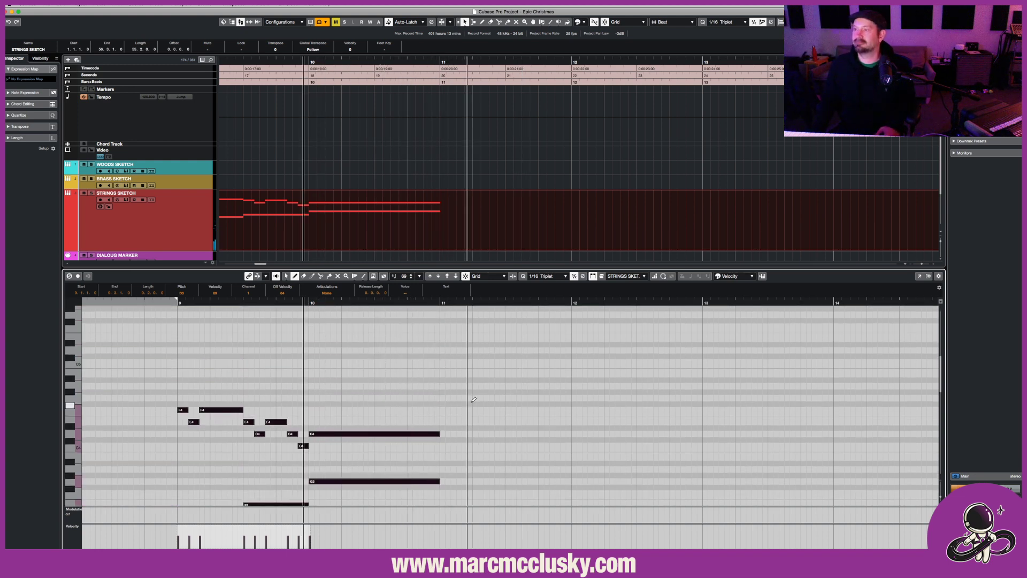
Draw short stacked C3, D#3 and G3 notes at the start of bar 11 and audition the chord.
scroll(473, 400, "down", 3)
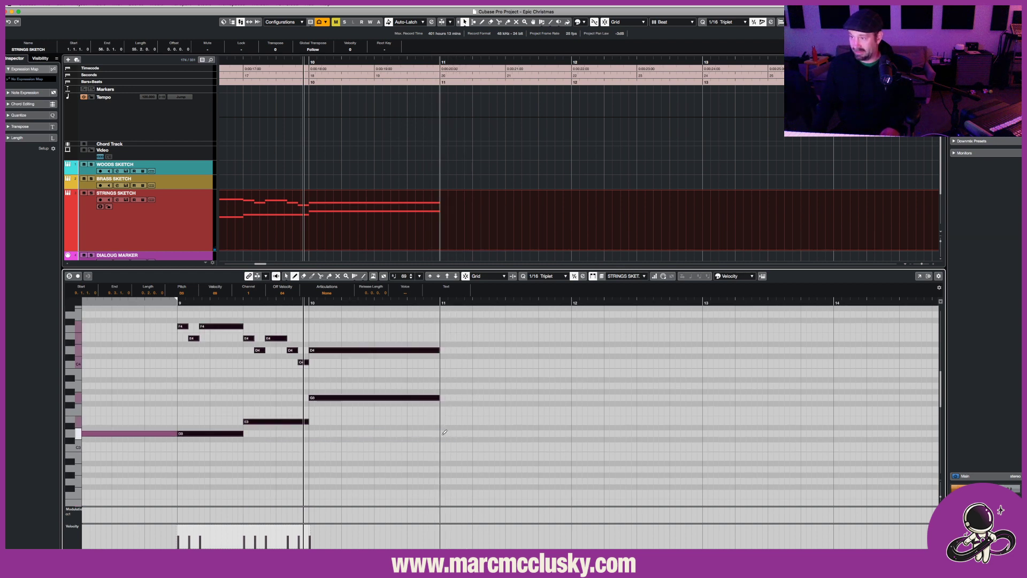
left_click(444, 432)
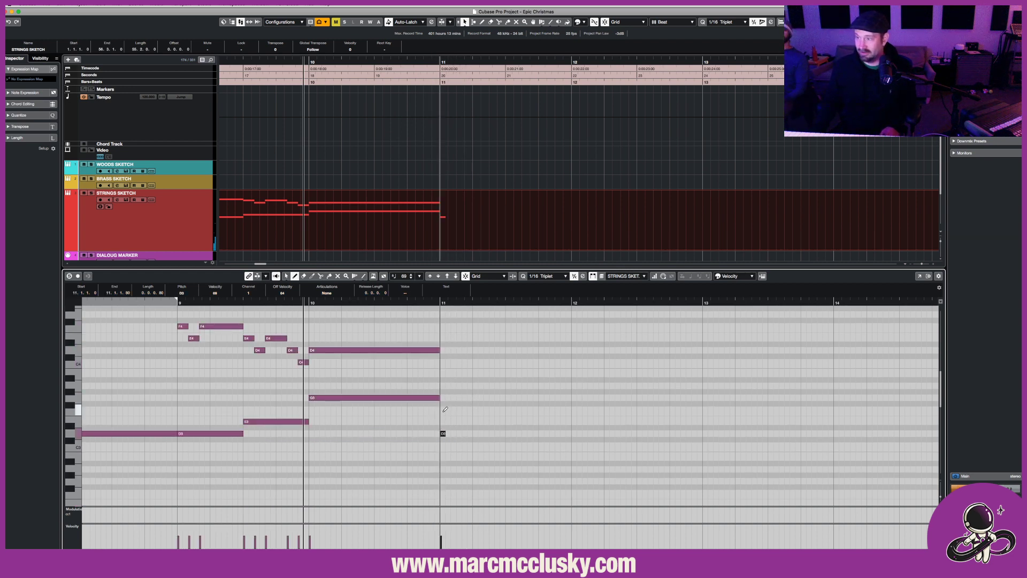
left_click(439, 303)
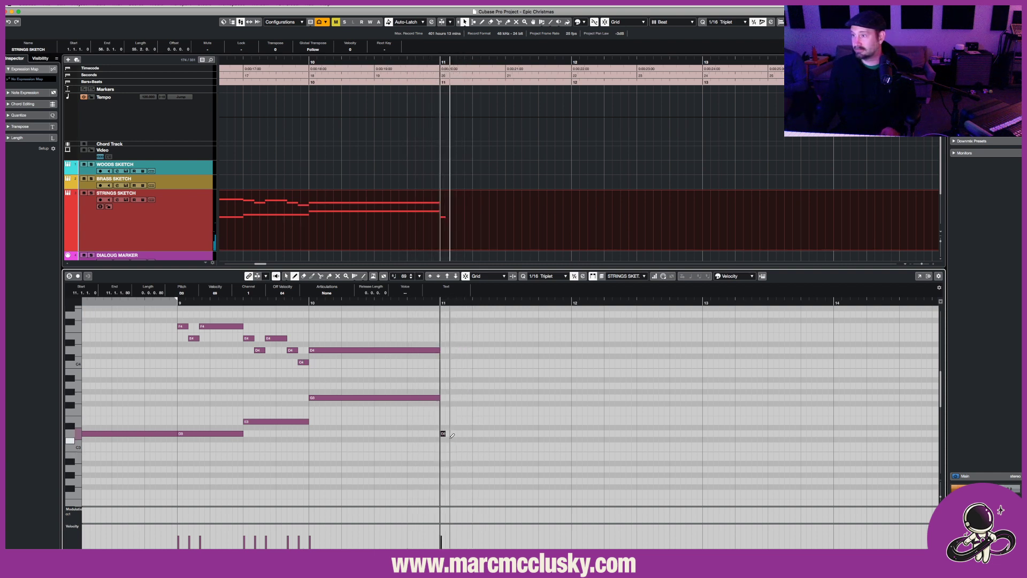
left_click(443, 434)
left_click(443, 445)
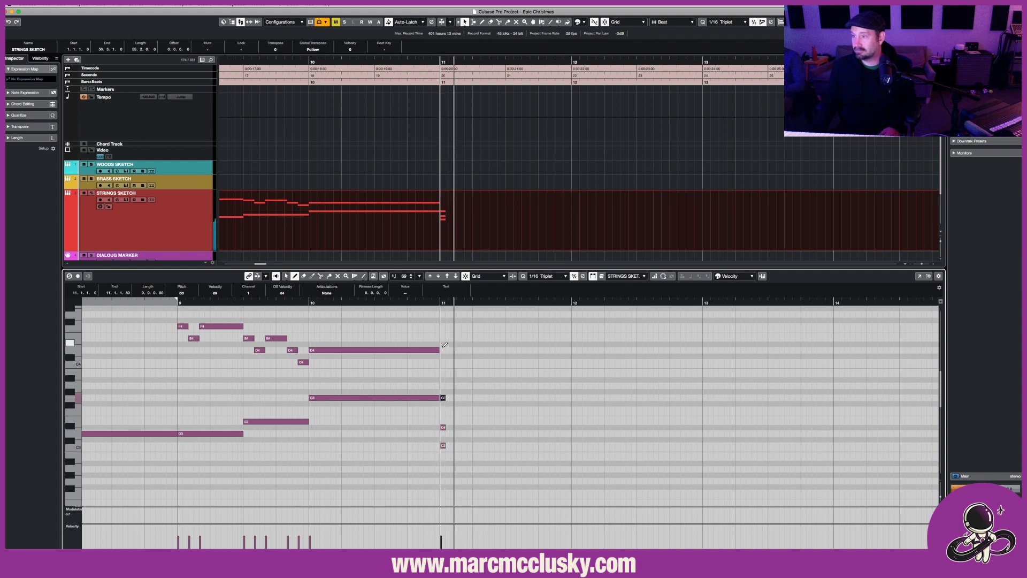
key("1")
key("space")
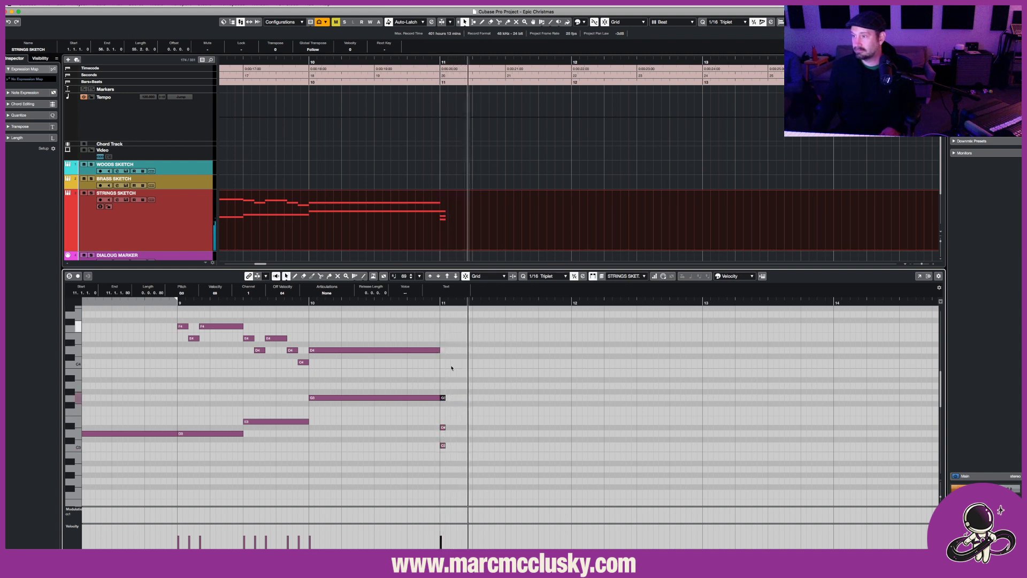
key("space")
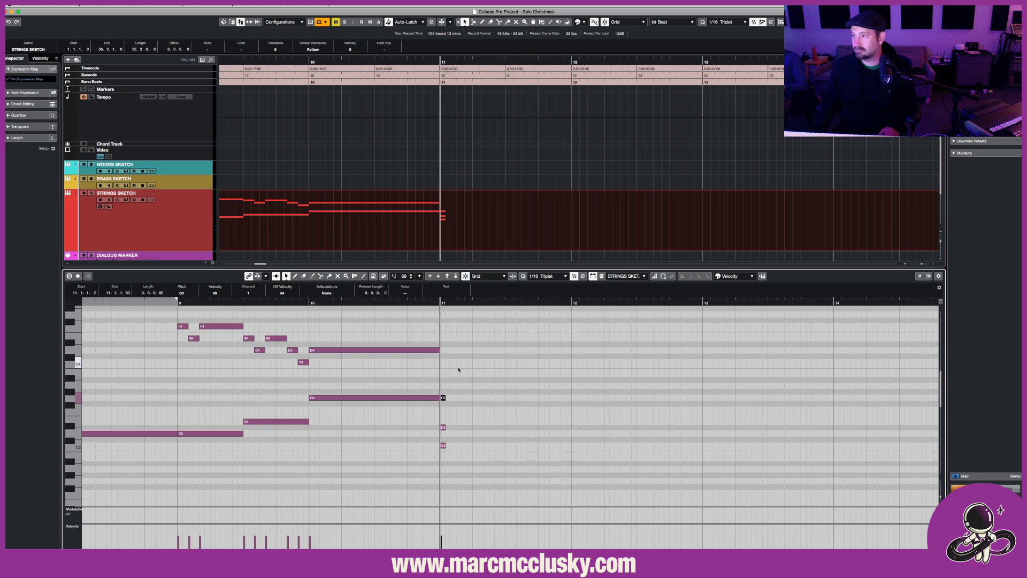
Return to bar 1 and play back the opening of the strings sketch.
scroll(458, 370, "left", 8)
scroll(398, 356, "left", 6)
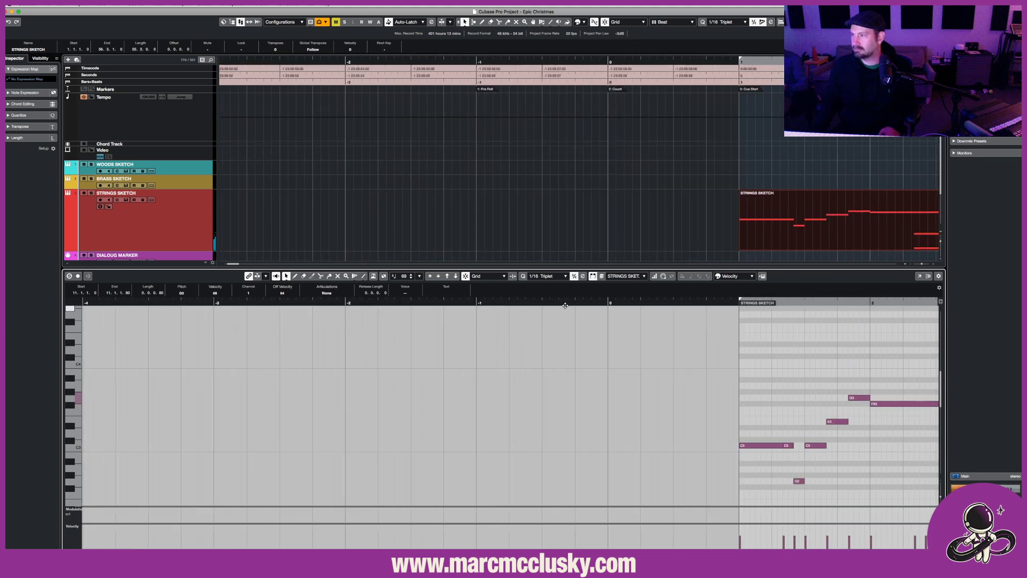
scroll(565, 306, "right", 4)
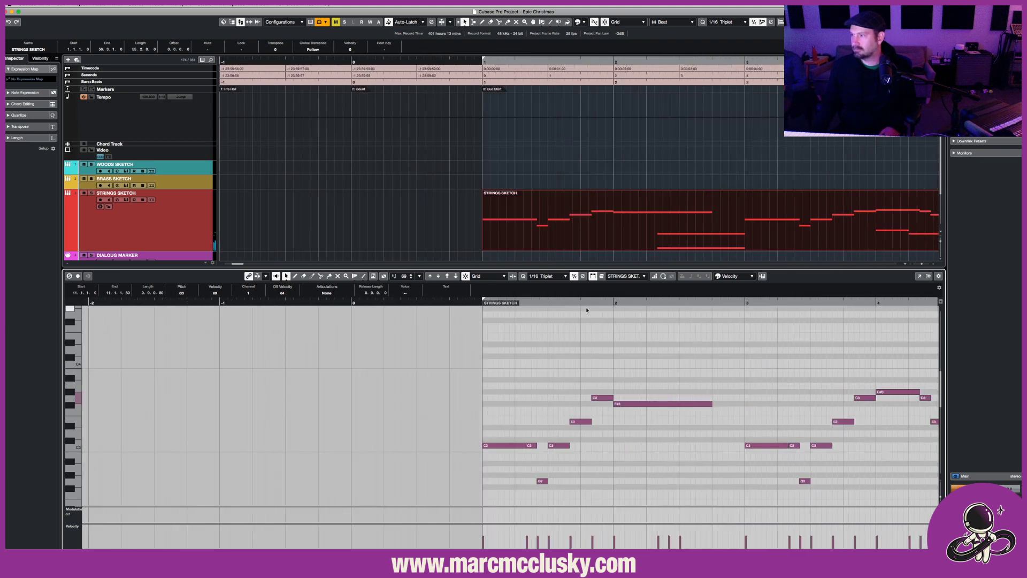
left_click(478, 302)
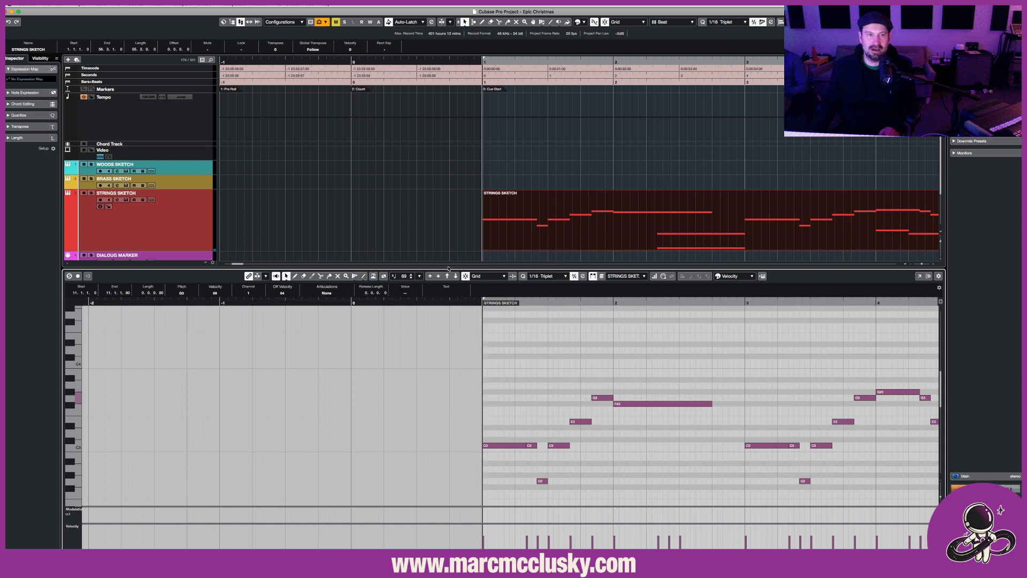
key("space")
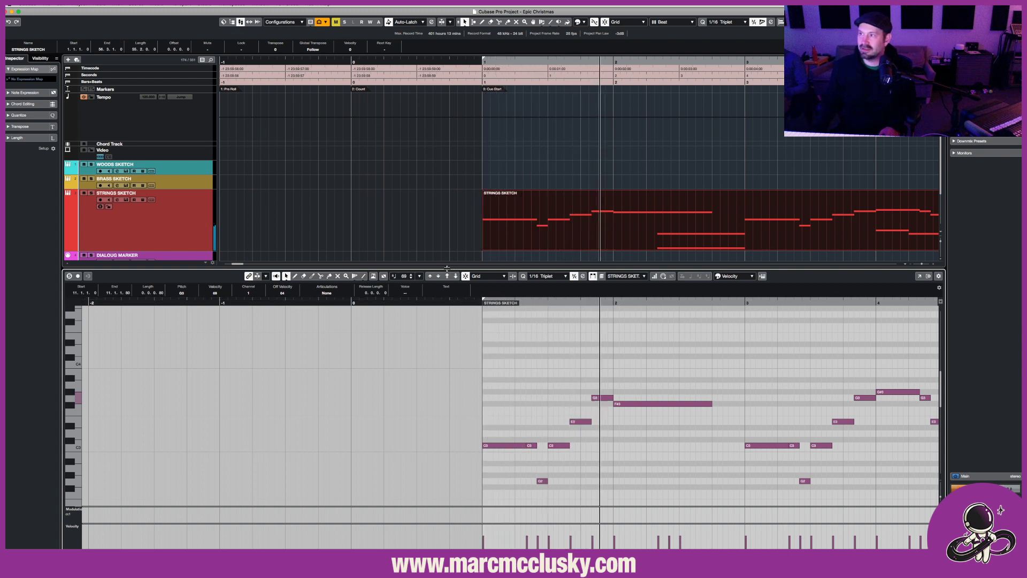
key("space")
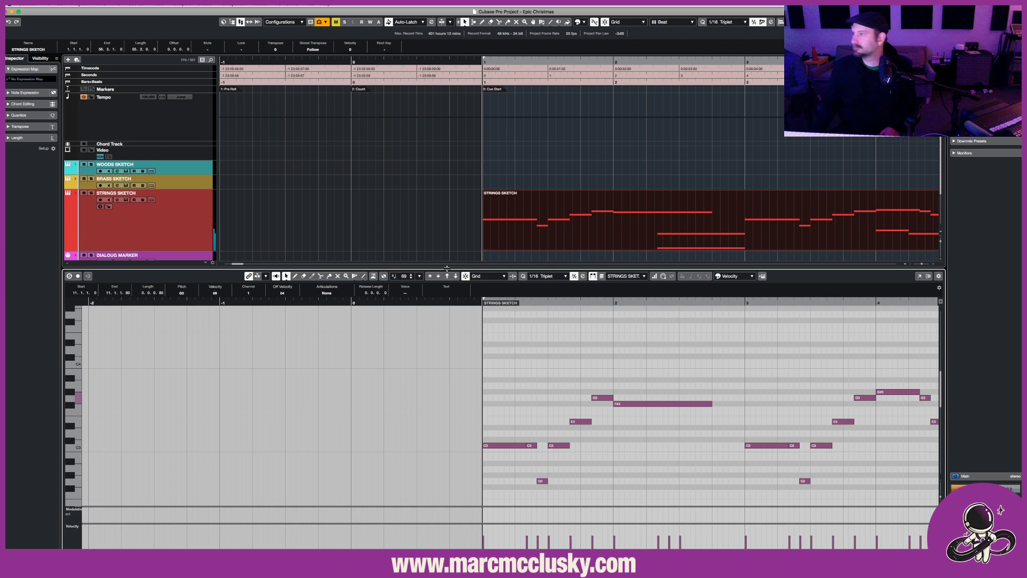
Enlarge the Key Editor, choose the Draw tool and audition the start of bar 1.
left_click_drag(447, 269, 445, 248)
scroll(497, 369, "right", 5)
right_click(438, 342)
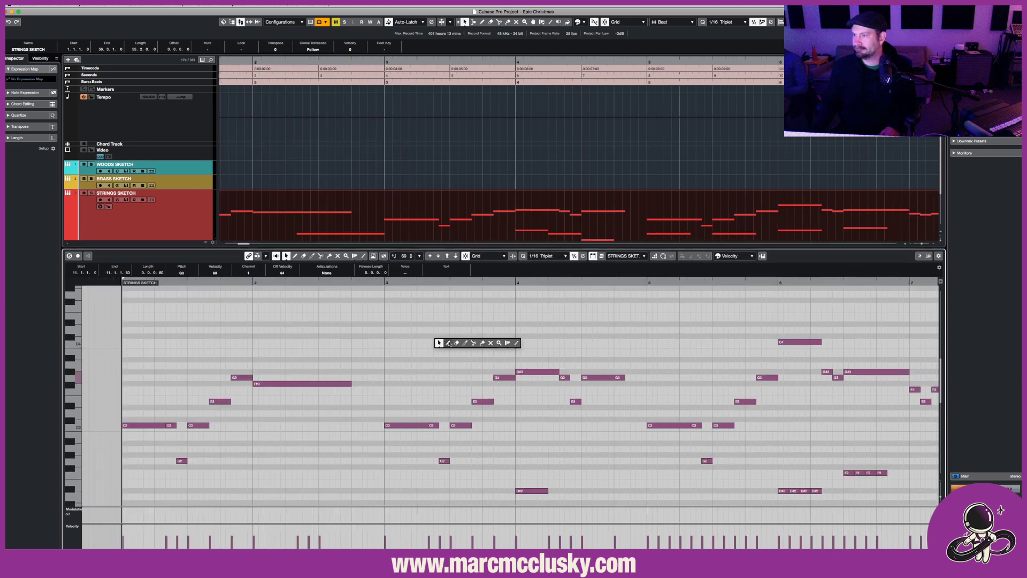
left_click(449, 344)
scroll(444, 343, "up", 3)
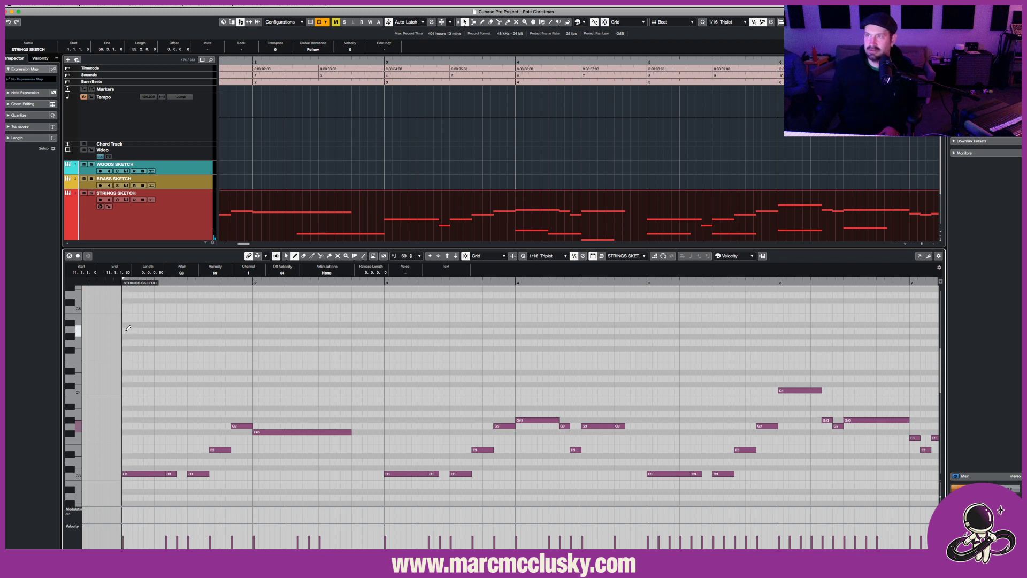
key("space")
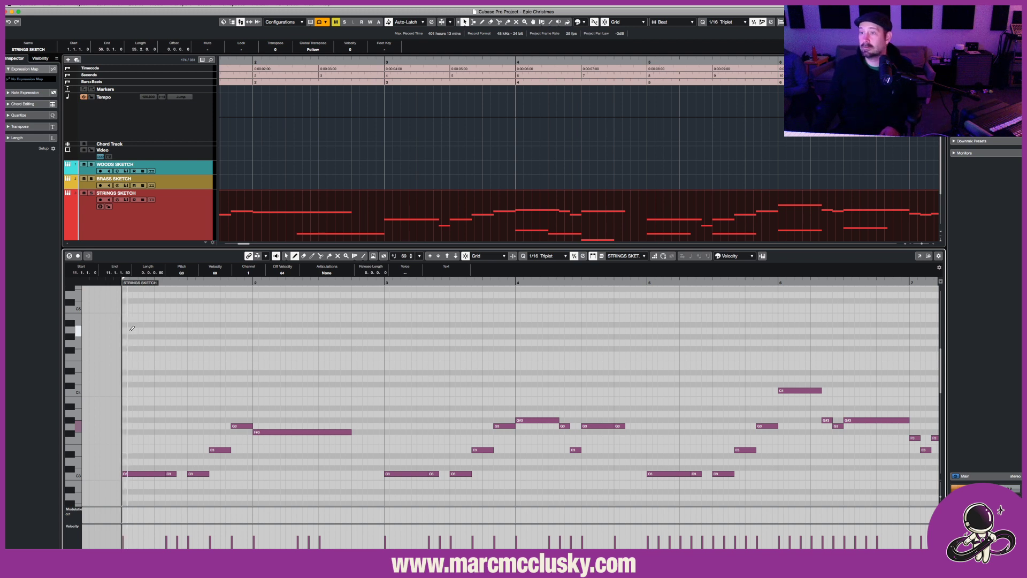
Draw short C5 notes in the first beat of bar 1, audition them and keep only those on the first and third eighth-note triplets.
left_click(125, 330)
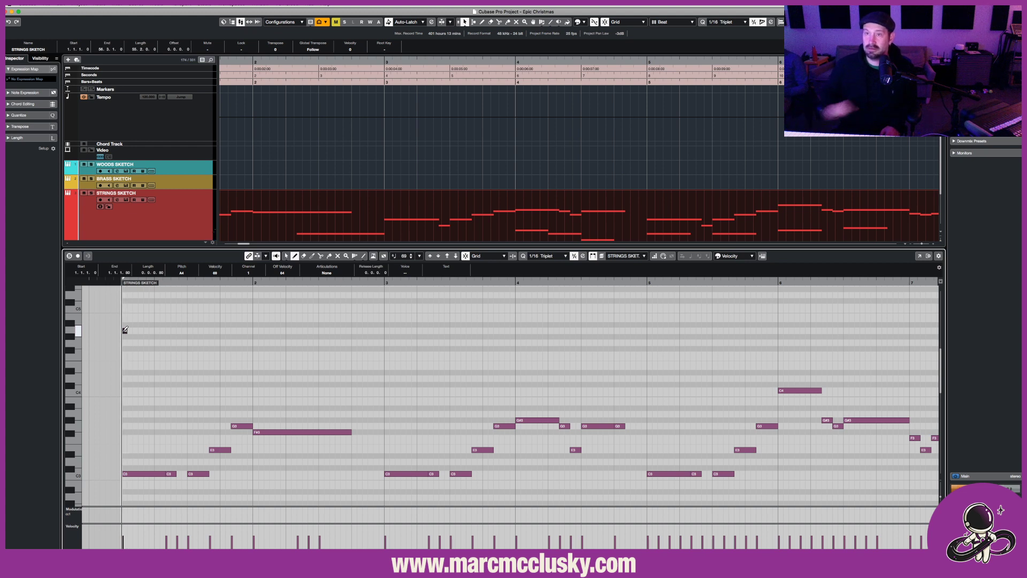
left_click(125, 330)
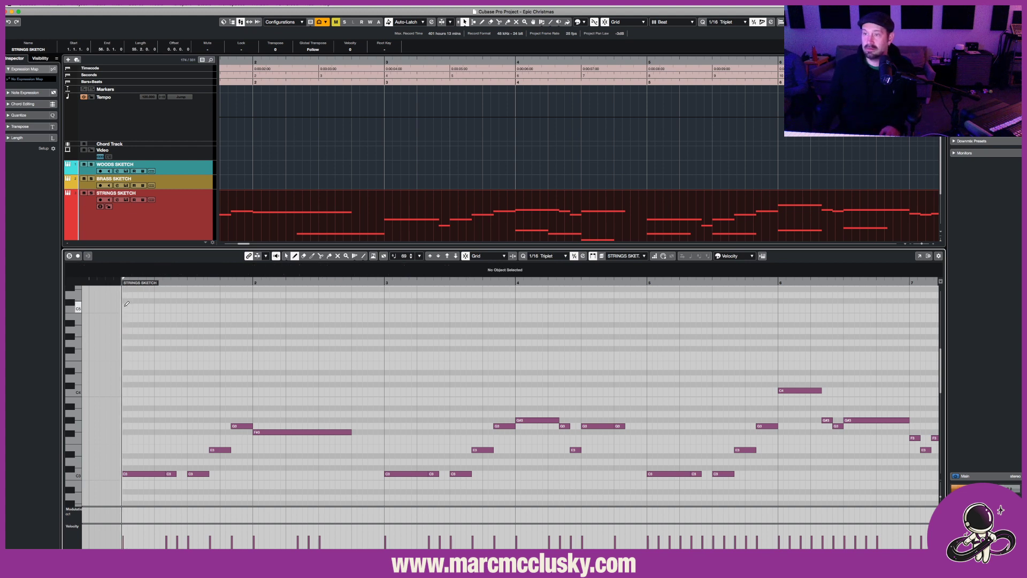
left_click(125, 306)
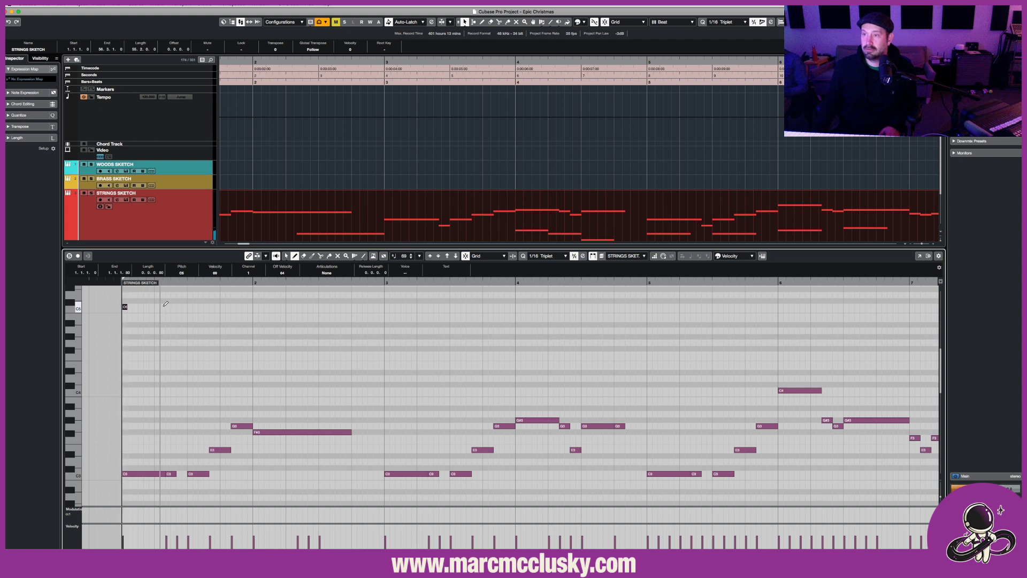
left_click(158, 306)
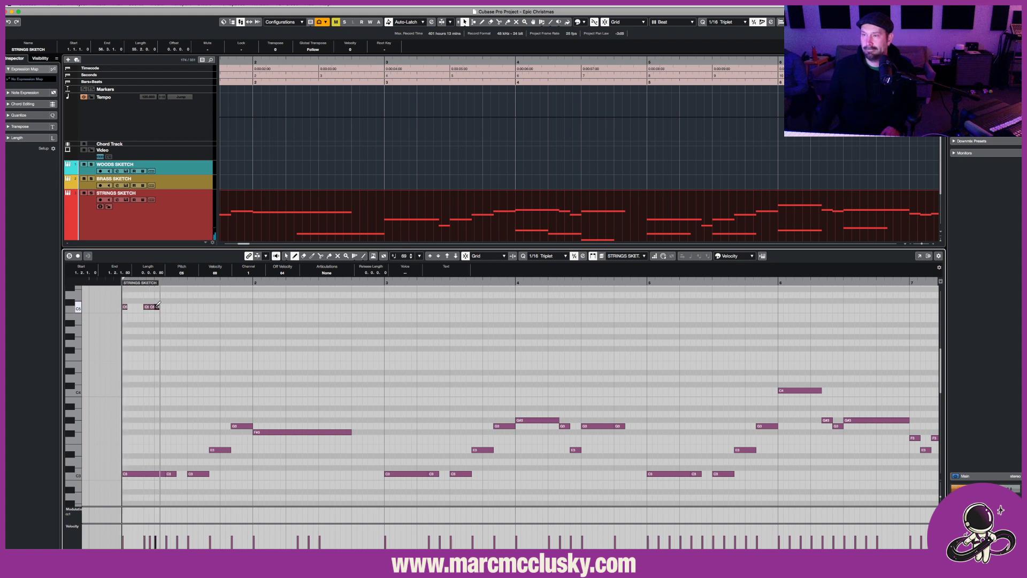
key("space")
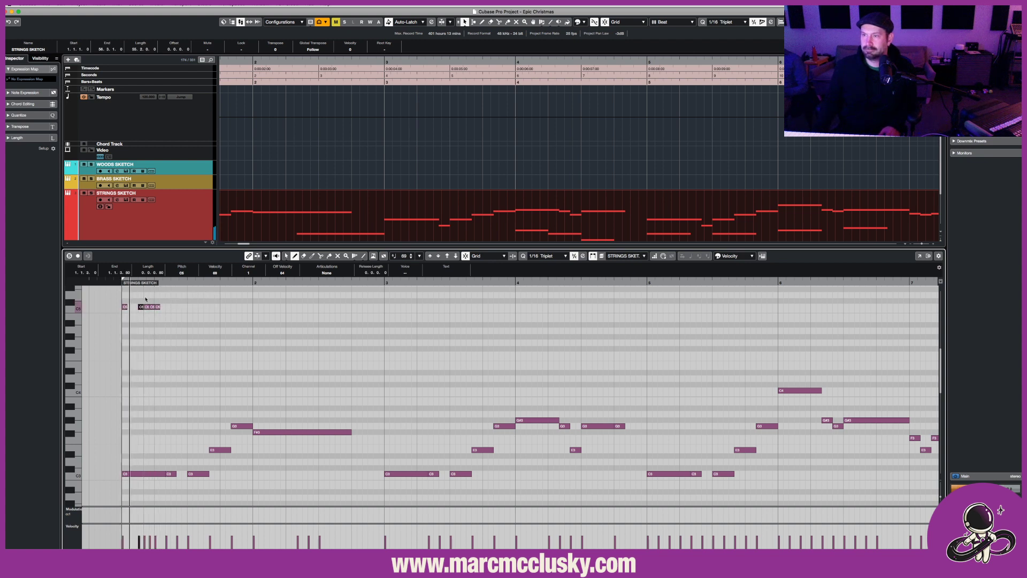
key("1")
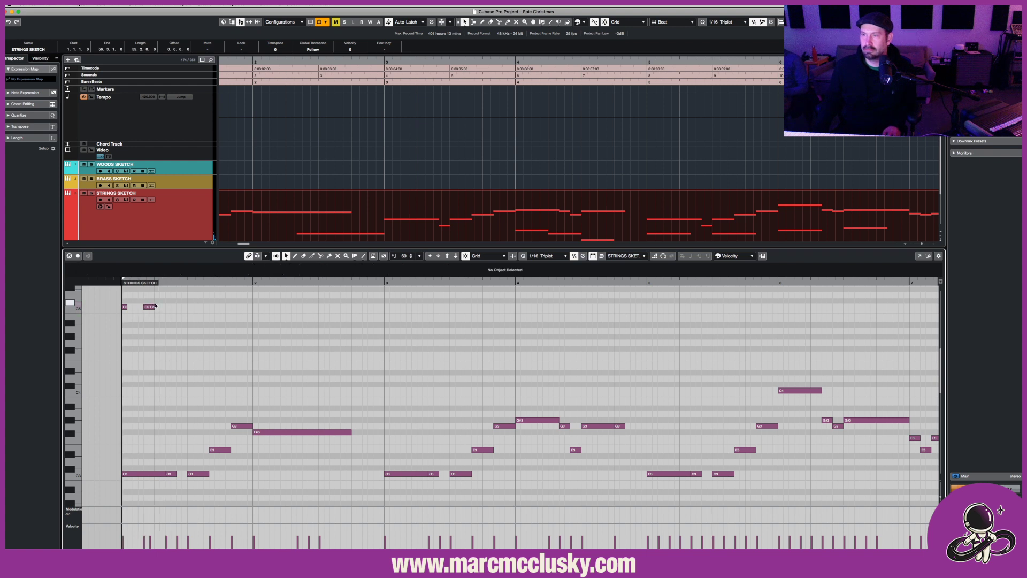
Set the quantize value to 1/8 Triplet and delete the short C5 on the third triplet of bar 1's first beat.
left_click(547, 256)
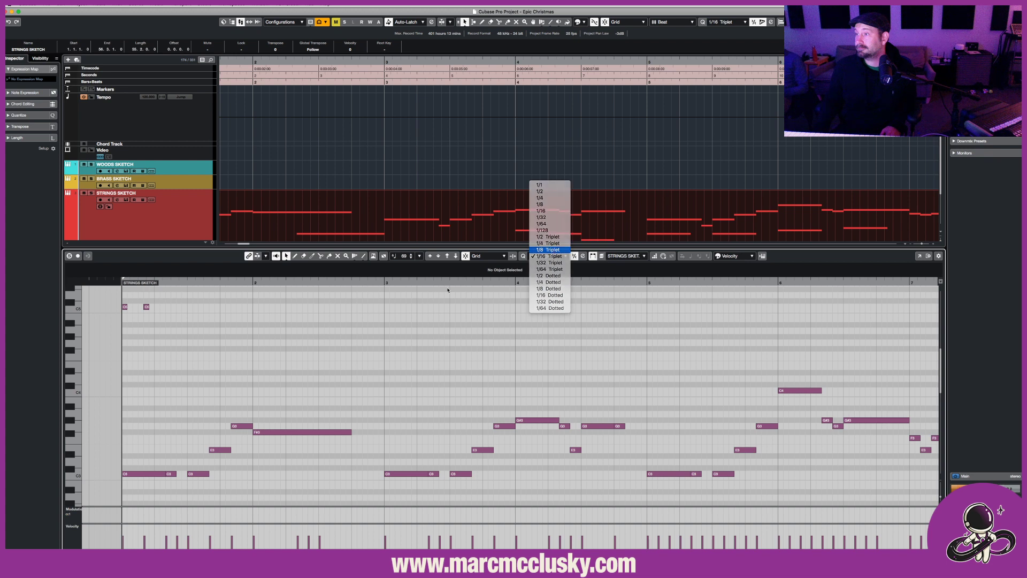
left_click(553, 250)
double_click(145, 308)
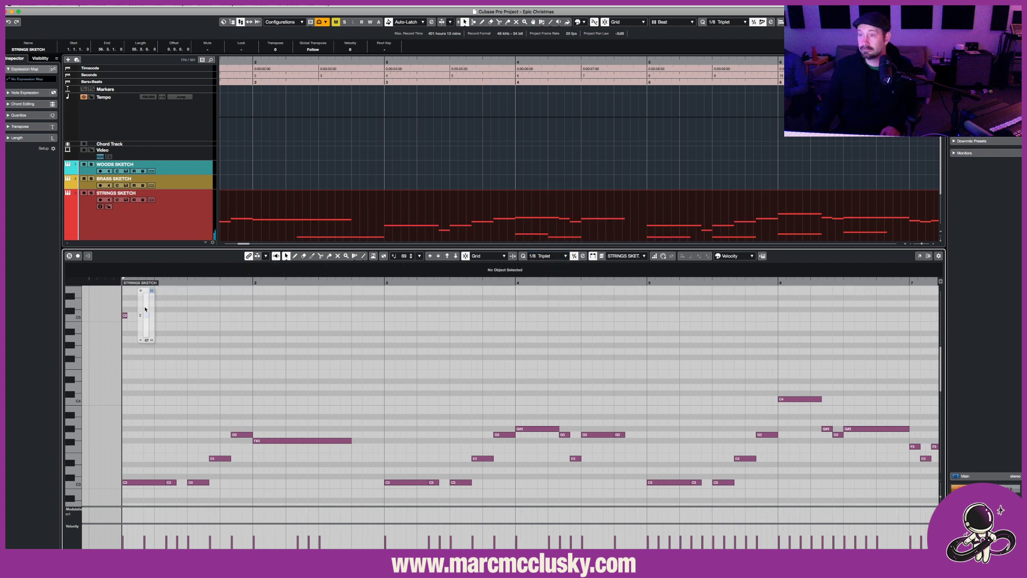
left_click(206, 330)
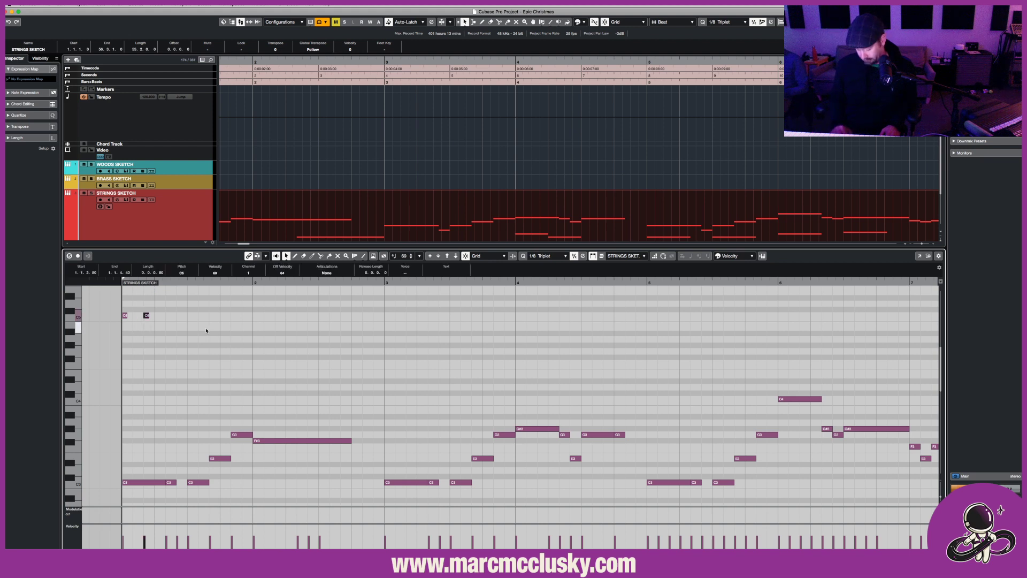
key("8")
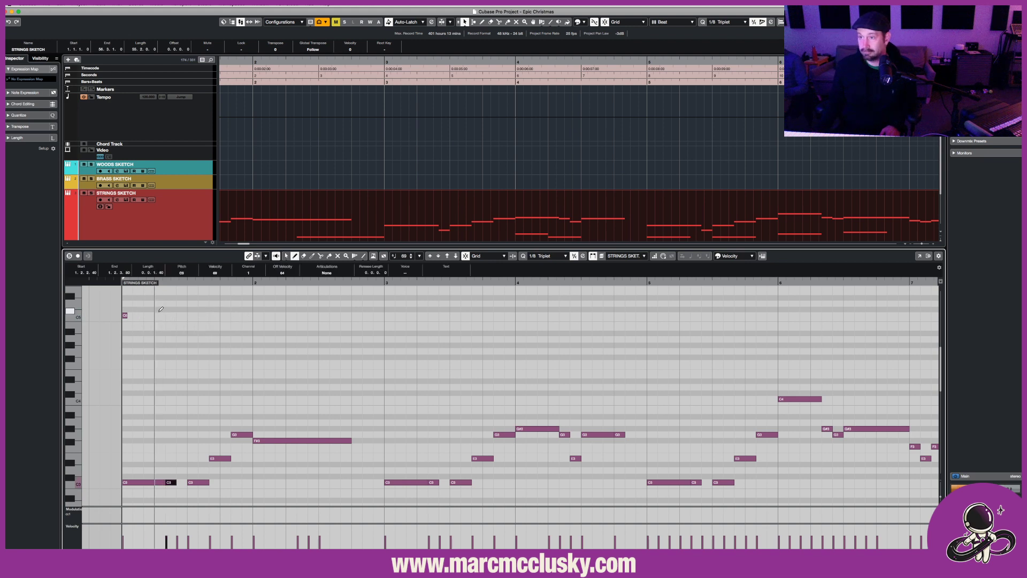
Draw eighth-triplet notes C5, C5, G4 and C5 in sequence from beat 2 of bar 1 and audition them.
left_click(159, 315)
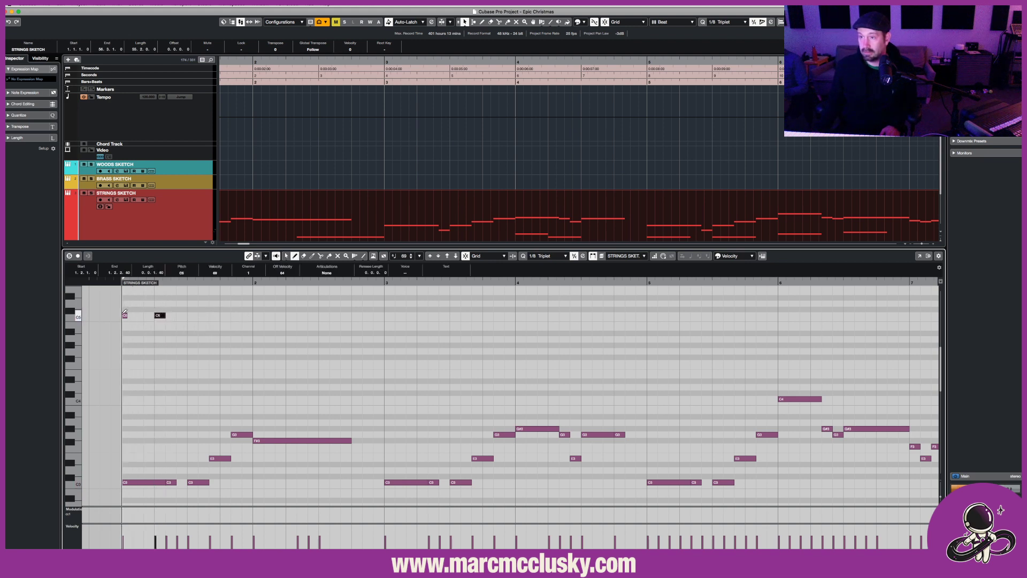
left_click(170, 316)
left_click(182, 351)
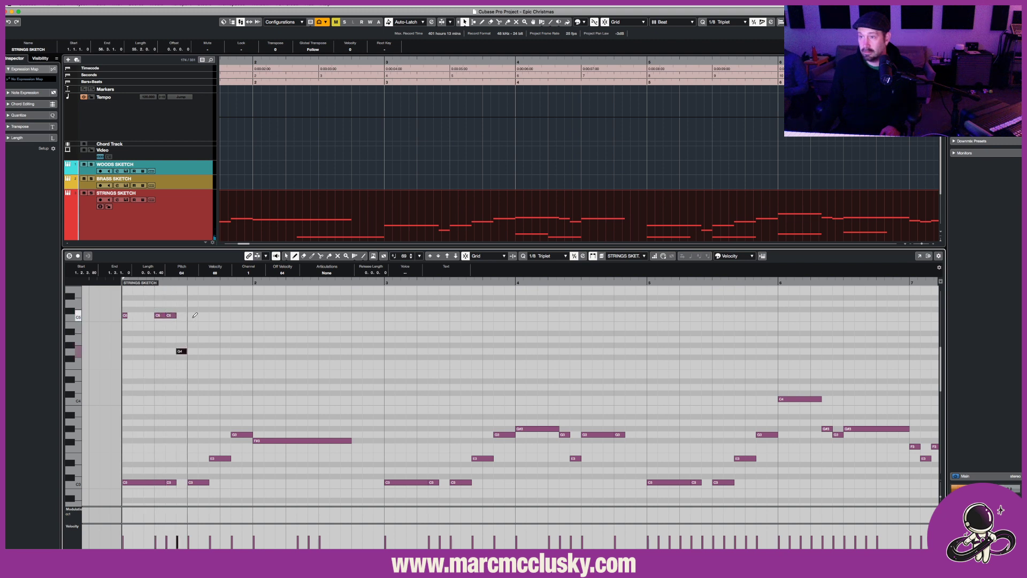
left_click(193, 315)
key("space")
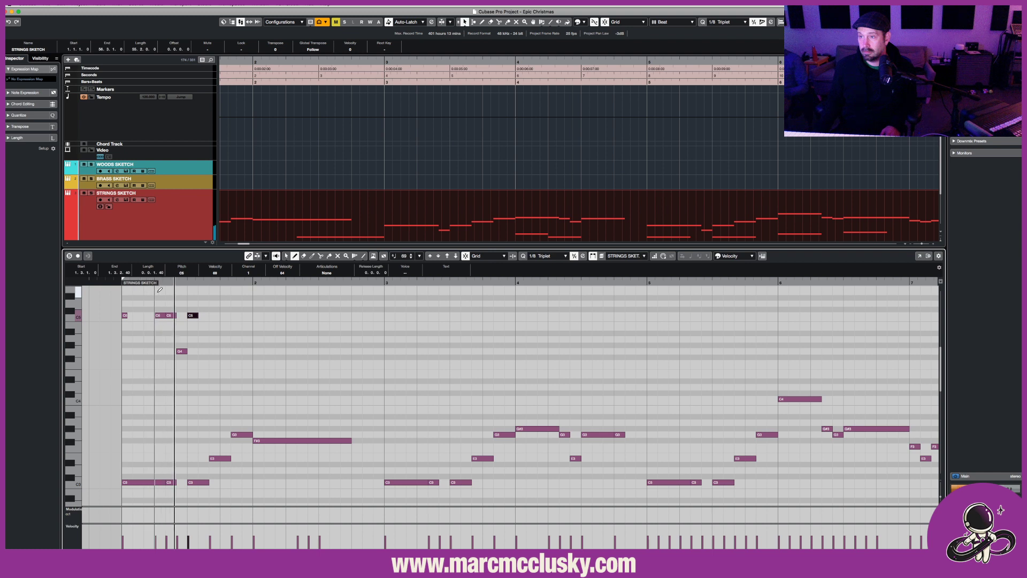
key("space")
Move the four new C5 and G4 notes one eighth-note triplet earlier and audition the result.
right_click(153, 289)
left_click(157, 296)
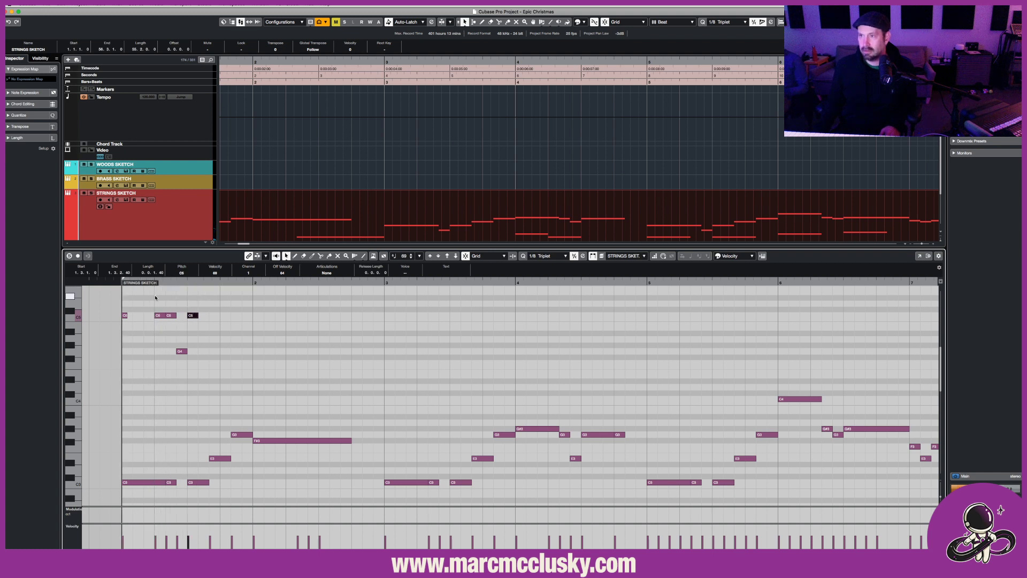
left_click_drag(156, 298, 198, 356)
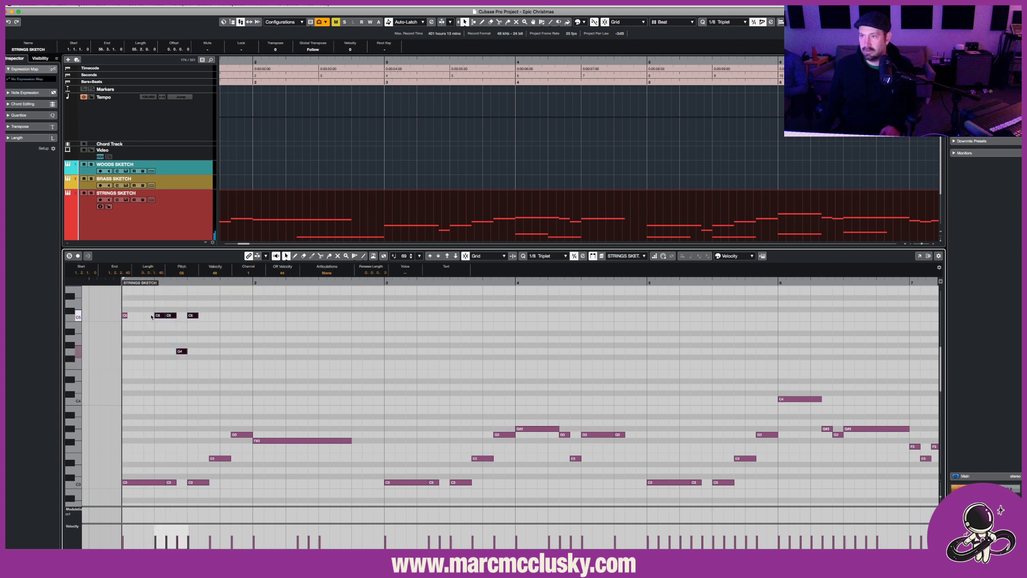
key("super+Left")
key("space")
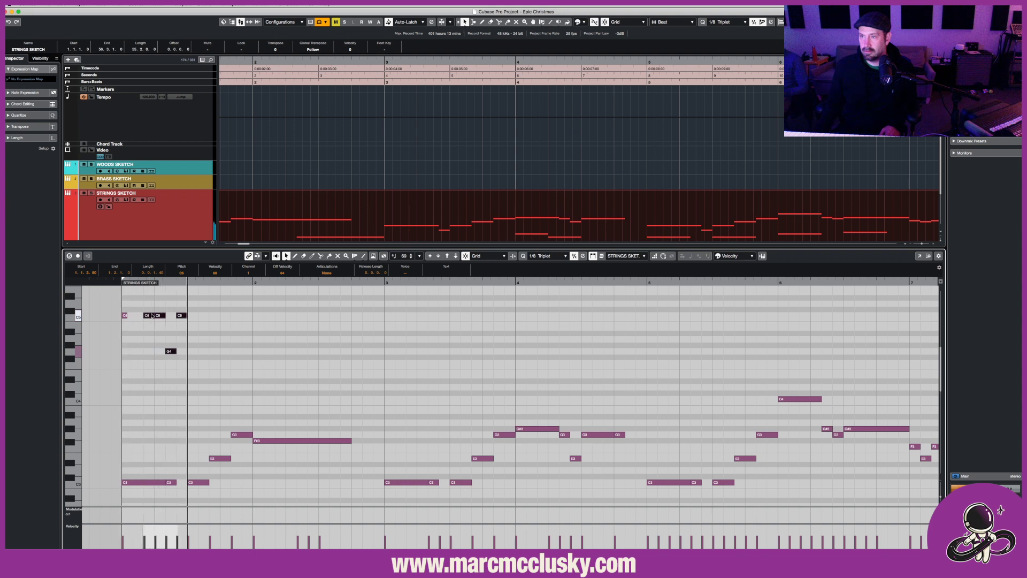
key("space")
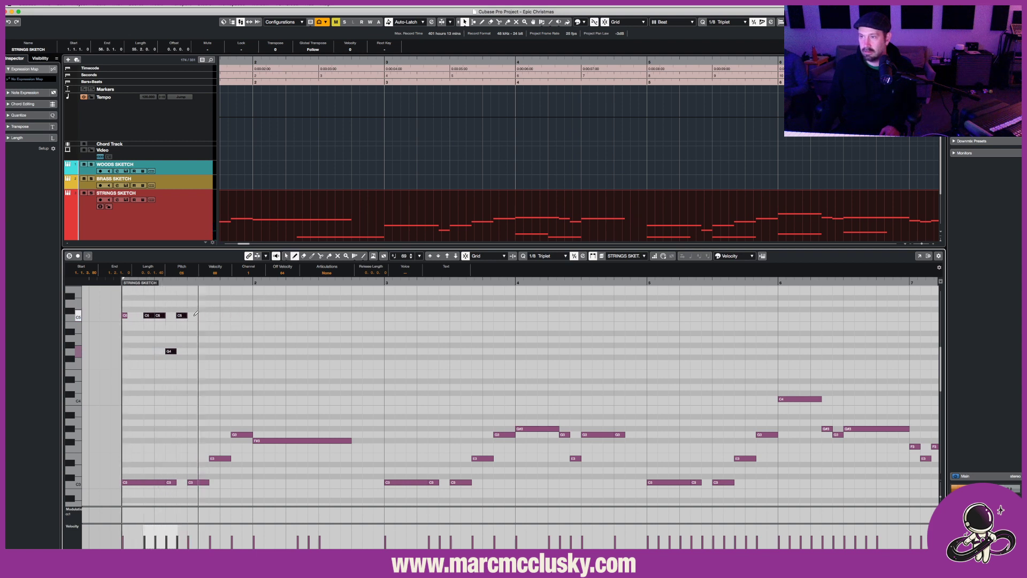
Draw a C5 on beat 3 of bar 1, replace the opening C5 with a full eighth-triplet C5 and audition the pattern.
left_click(194, 315)
key("1")
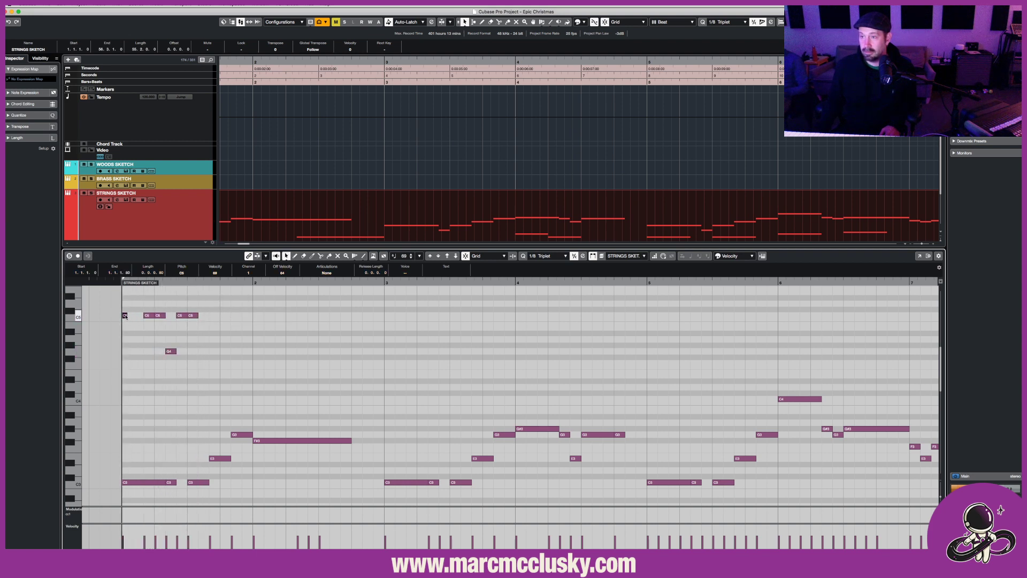
key("Delete")
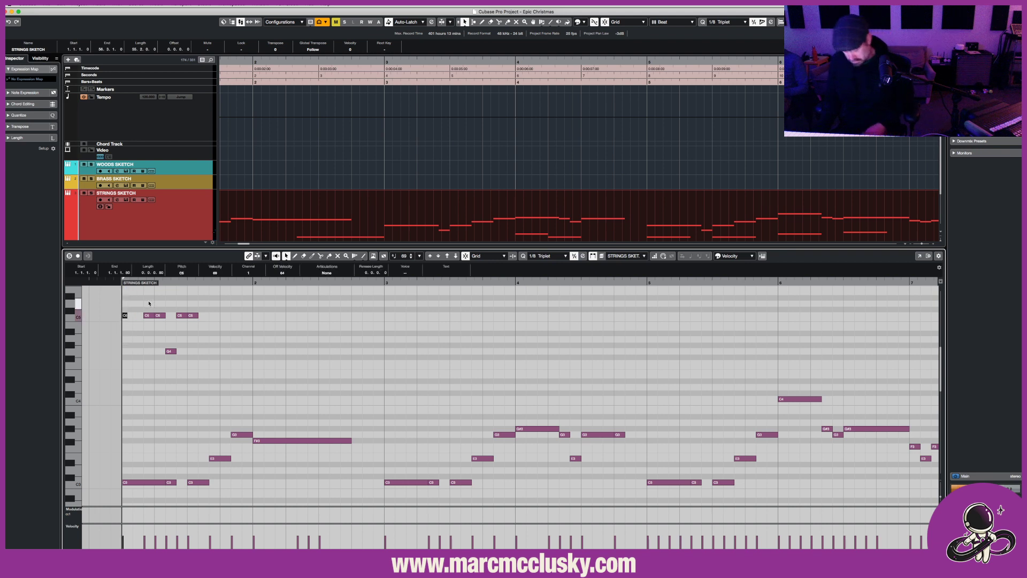
right_click(126, 305)
left_click(135, 305)
left_click(127, 315)
key("1")
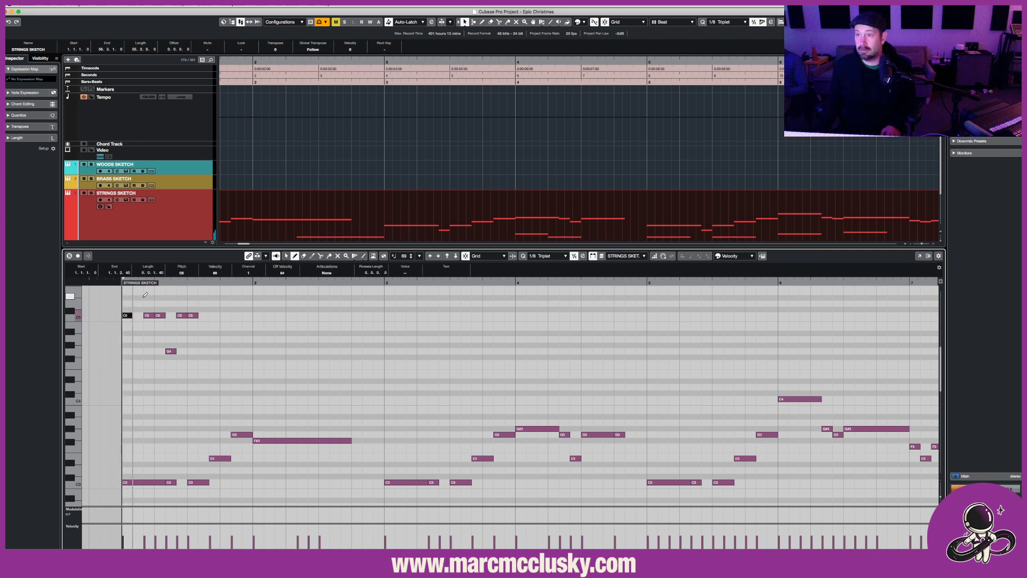
key("space")
key("space")
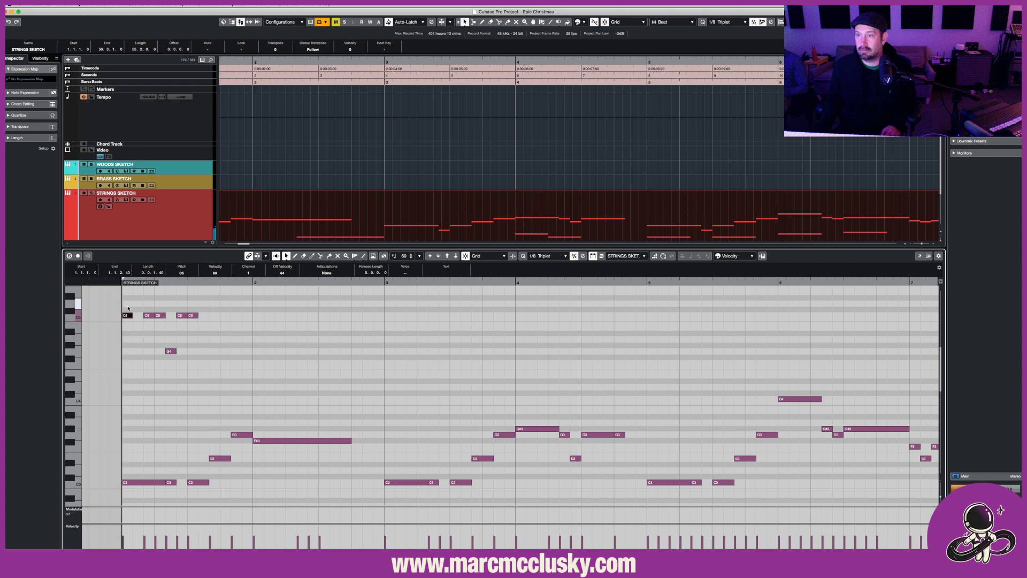
Duplicate the C5 and G4 triplet pattern directly after itself in bar 1.
left_click_drag(123, 301, 237, 353)
key("super+d")
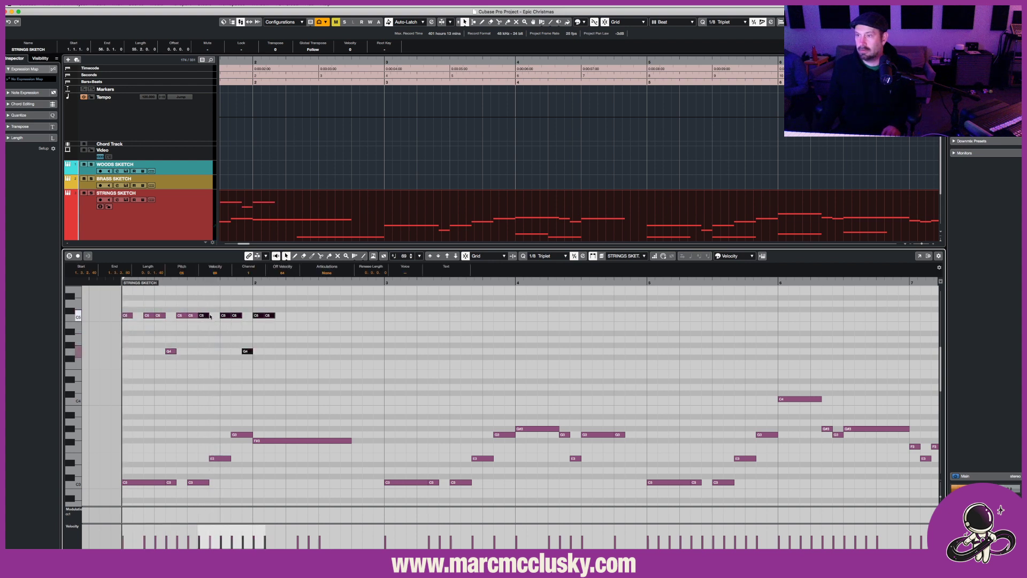
Try starting the copied pattern at bar 2 and undo the move.
left_click_drag(210, 316, 257, 316)
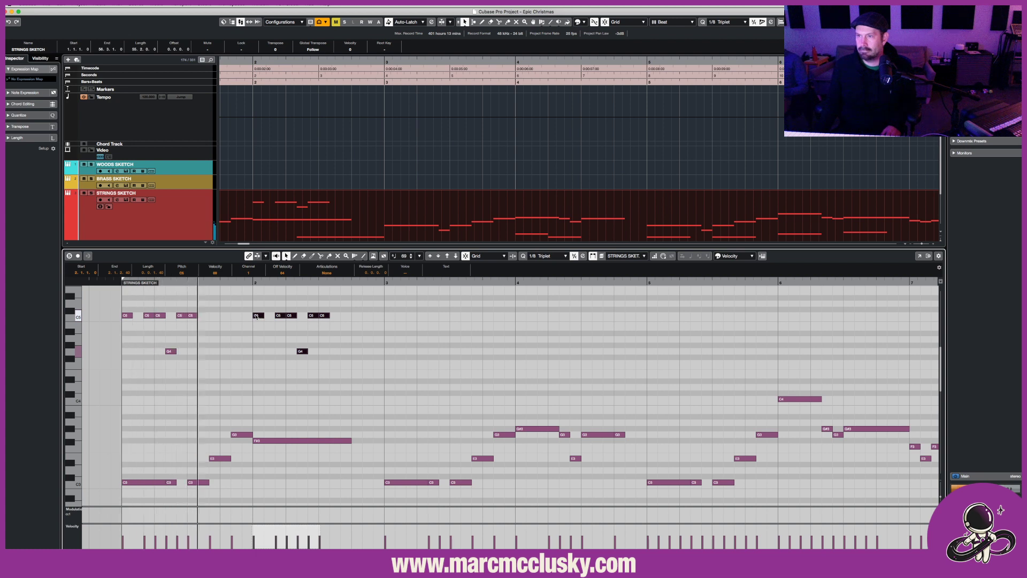
key("space")
key("super+z")
Replace the C5 on beat 3 of bar 1 by moving the copied pattern there, and delete its final C5 at bar 2.
left_click(193, 316)
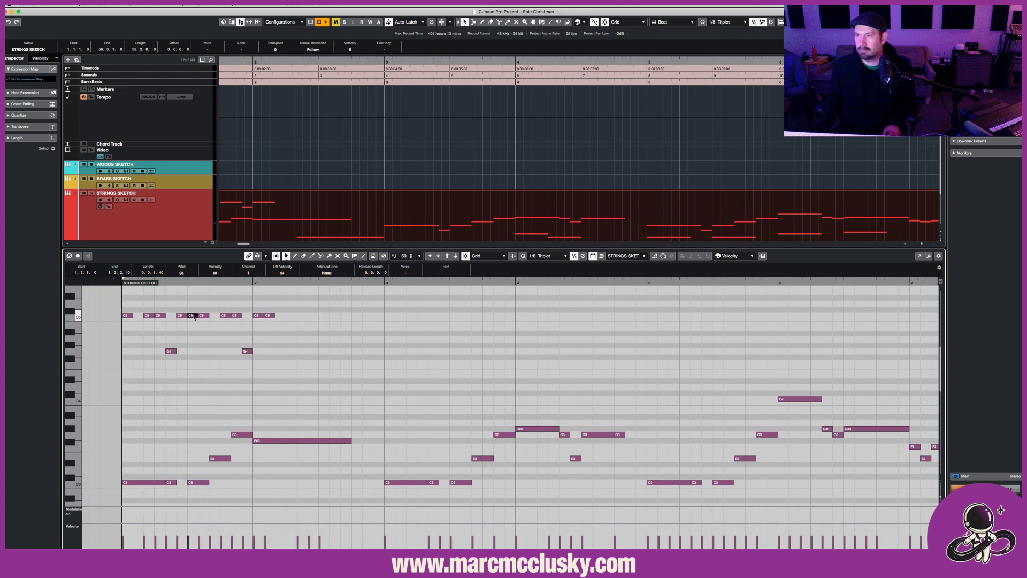
left_click_drag(202, 304, 282, 360)
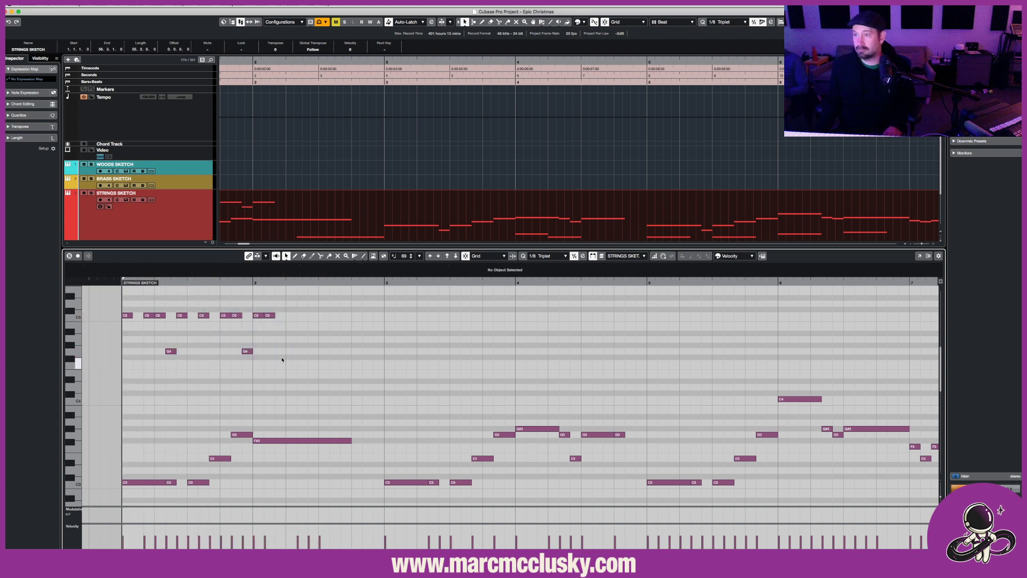
left_click_drag(194, 317, 195, 317)
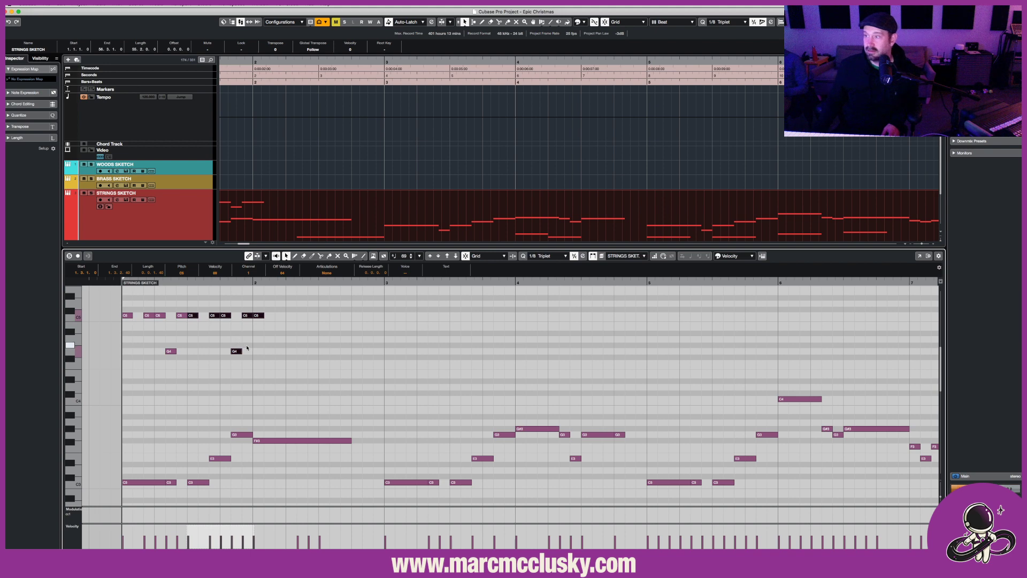
scroll(247, 348, "up", 5)
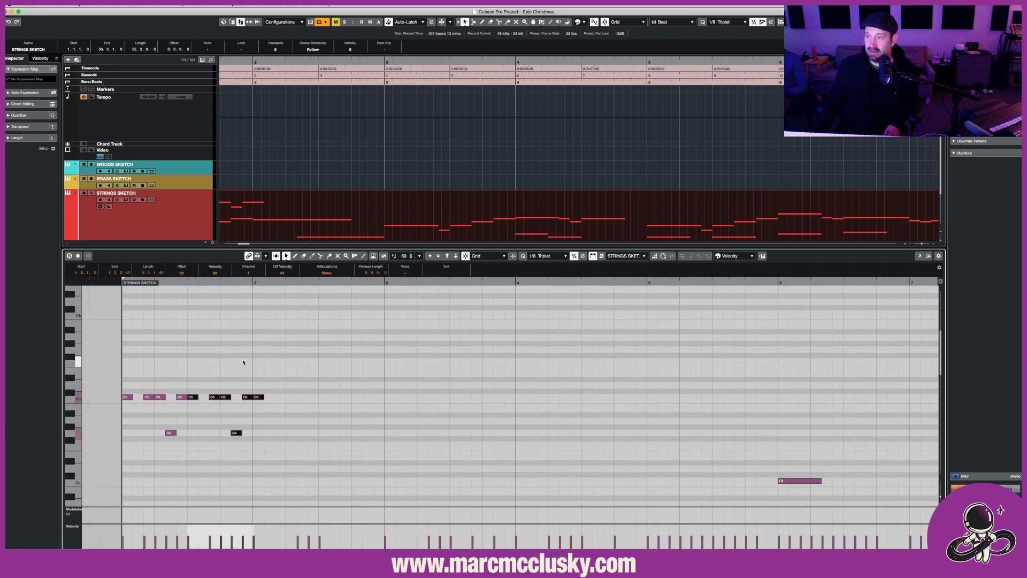
left_click(275, 392)
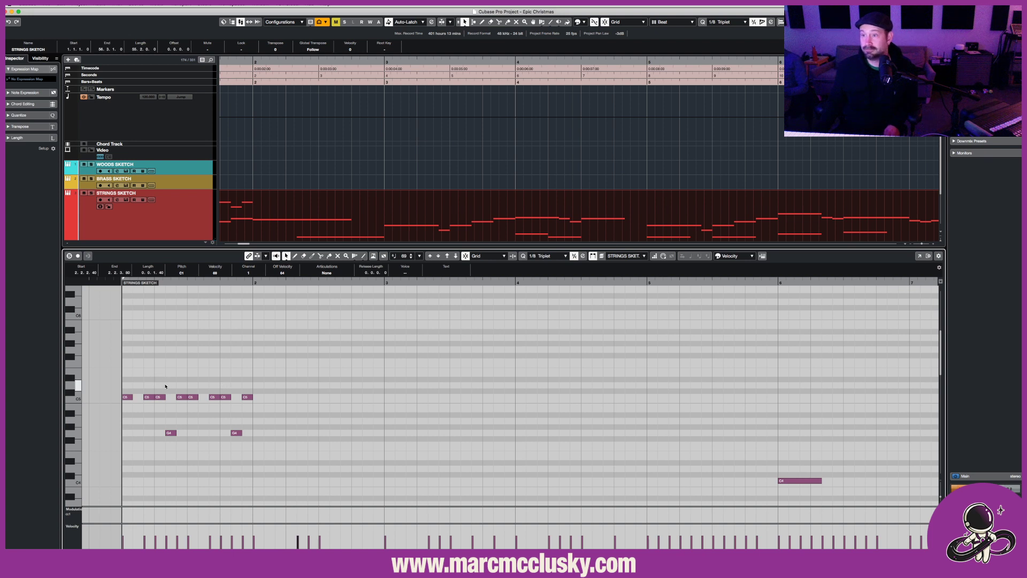
Duplicate bar 1's complete C5 and G4 pattern three times to fill bars 2 to 4.
left_click_drag(129, 384, 284, 446)
key("alt+d")
key("alt+d")
key("alt+d")
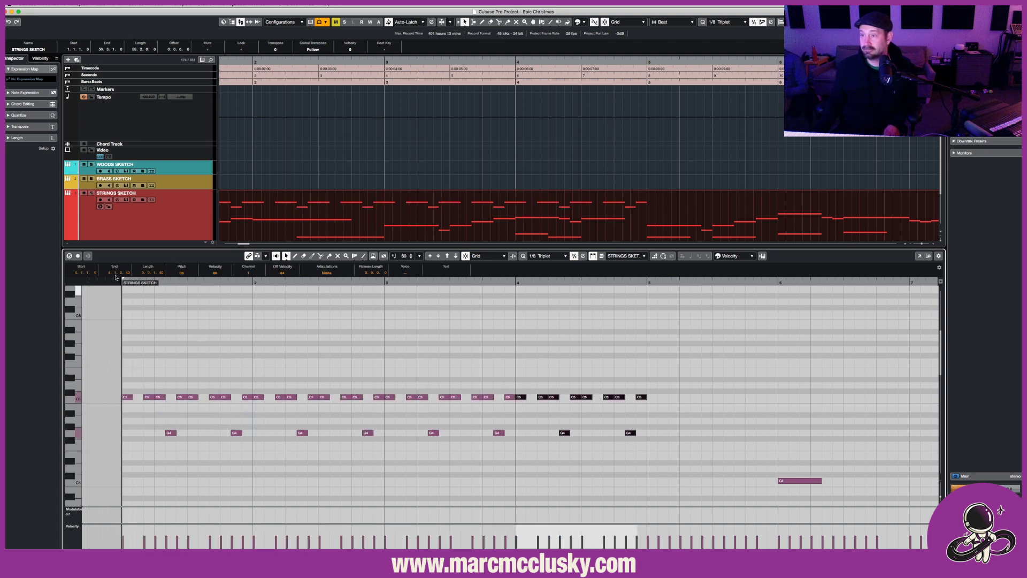
Play back the opening bars and check the repeated C5 and G4 pattern against the lower string notes.
key("space")
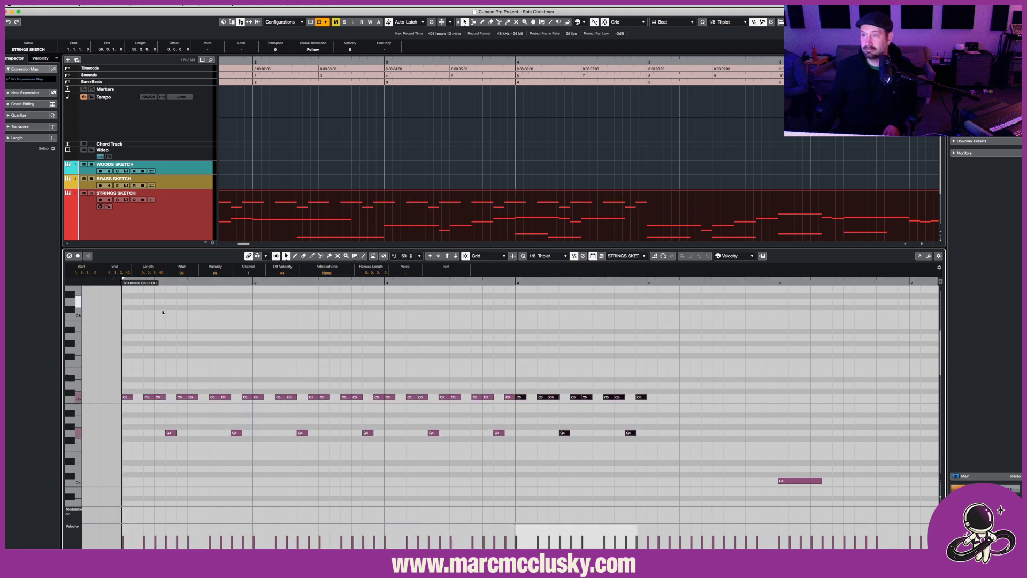
scroll(404, 364, "down", 10)
scroll(410, 372, "up", 10)
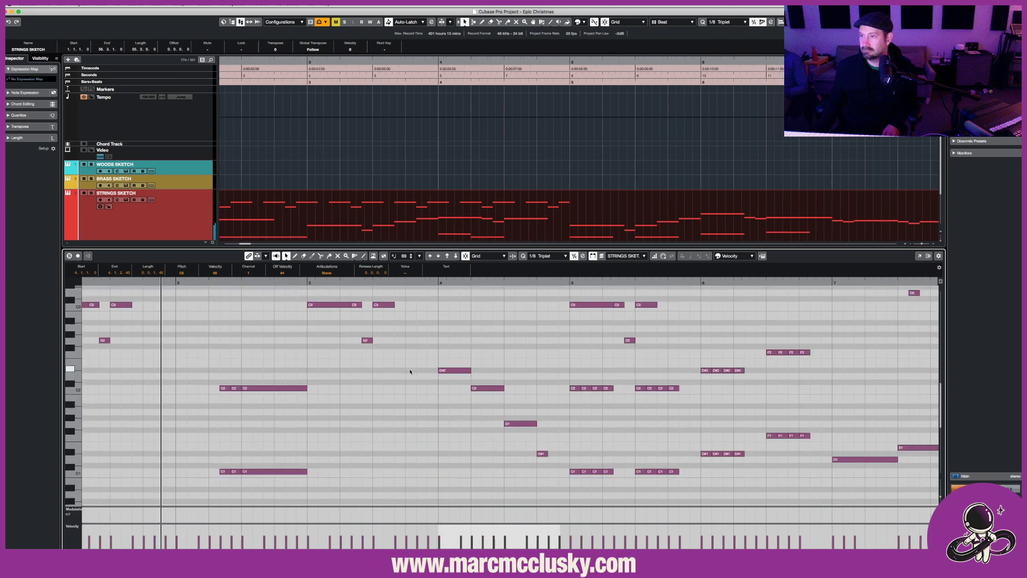
scroll(325, 365, "left", 5)
scroll(326, 364, "left", 3)
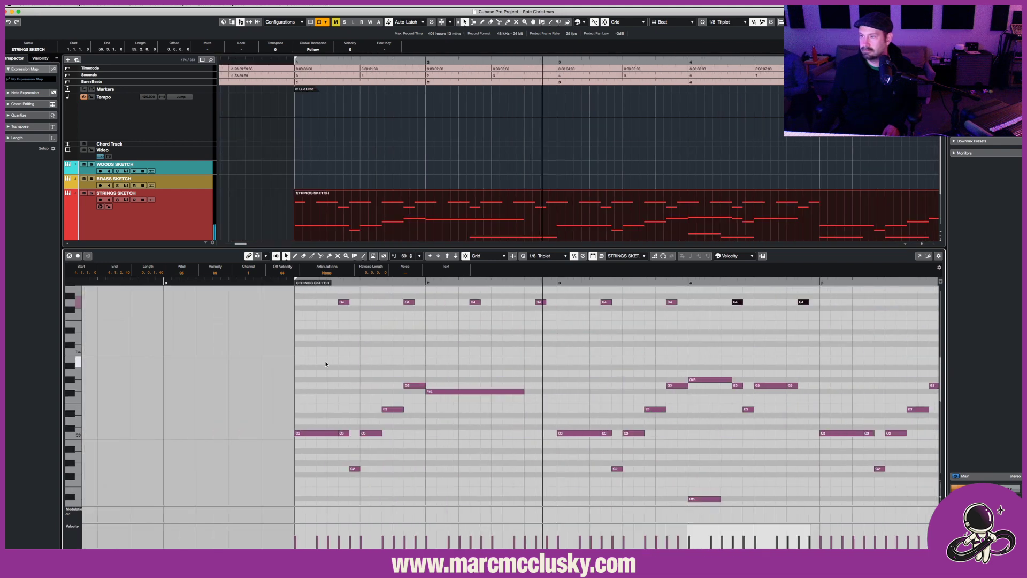
scroll(326, 364, "right", 2)
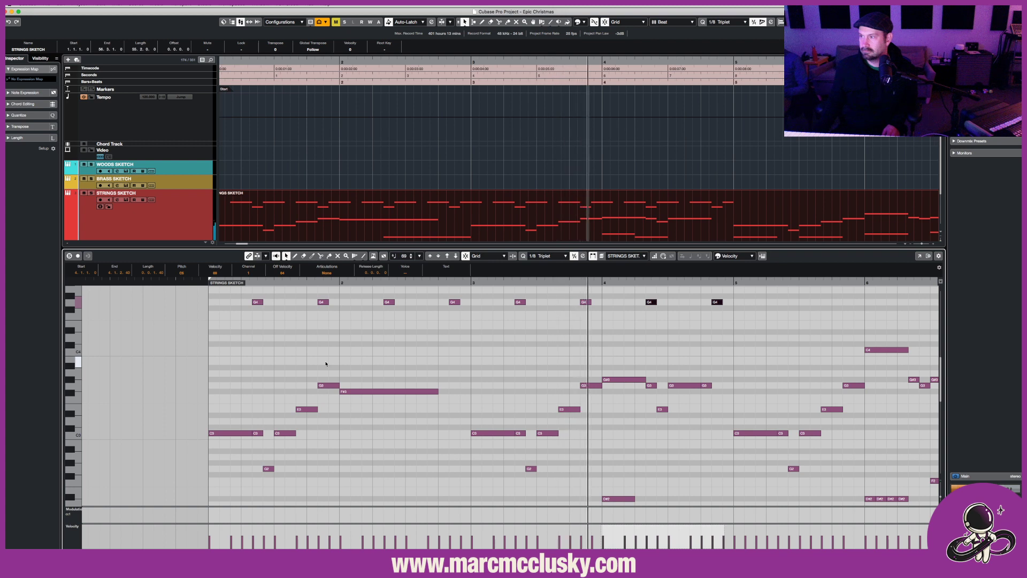
right_click(736, 372)
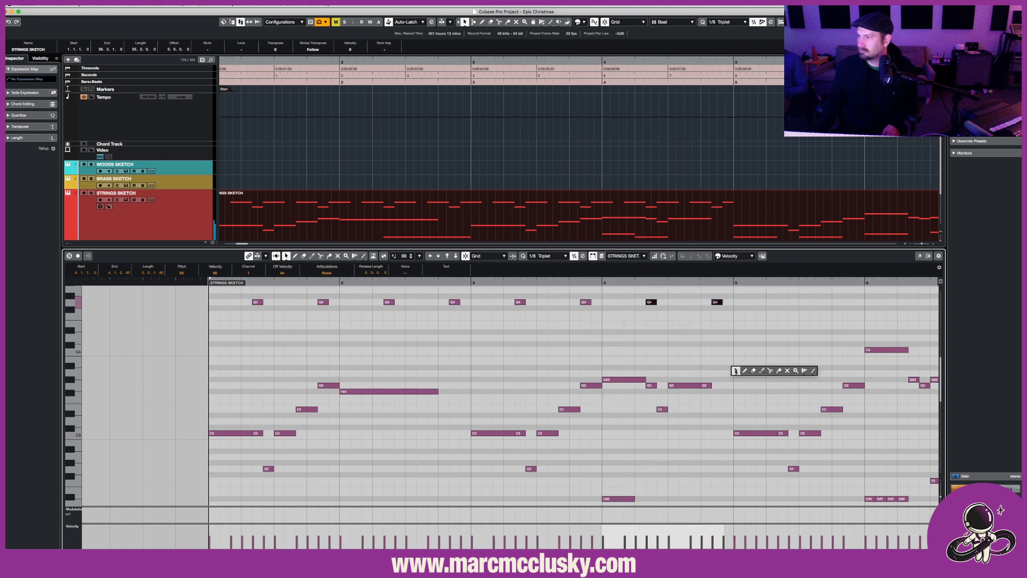
left_click(745, 370)
right_click(744, 371)
left_click(744, 370)
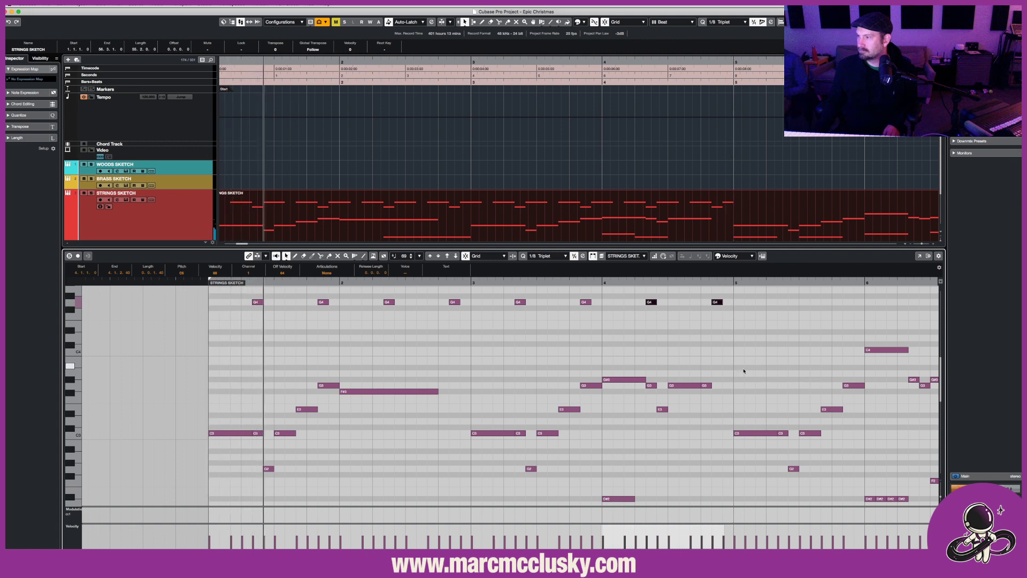
scroll(744, 370, "up", 5)
scroll(743, 371, "down", 4)
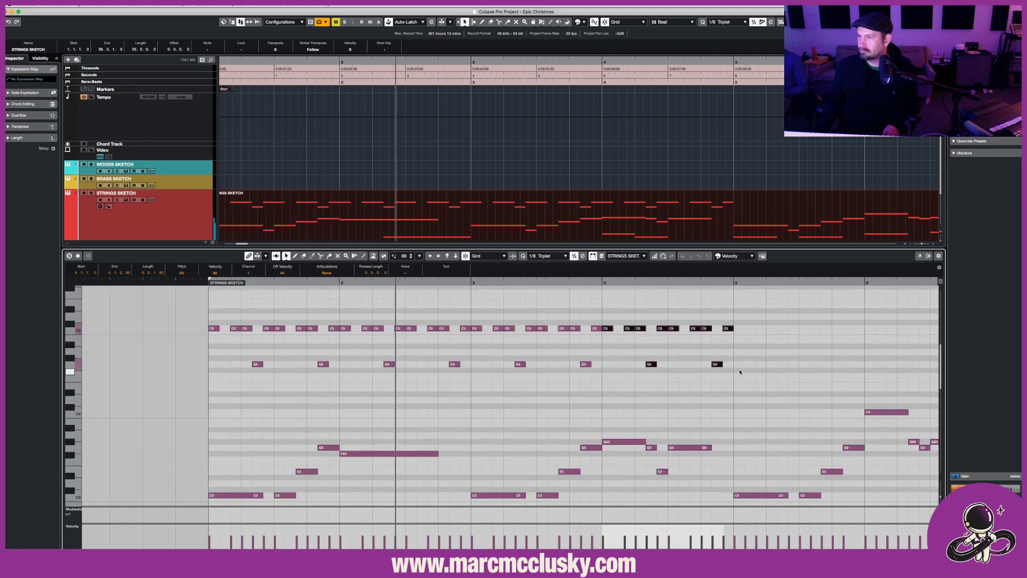
key("space")
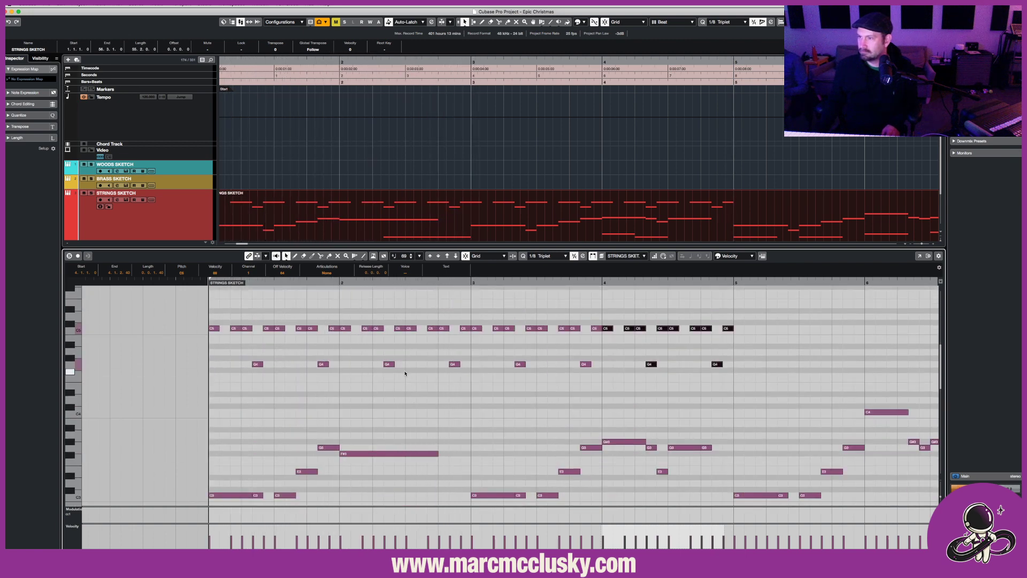
Raise the two G4 notes in bar 2 to A4 and audition the change.
key("space")
key("space")
left_click_drag(378, 352, 453, 352)
key("space")
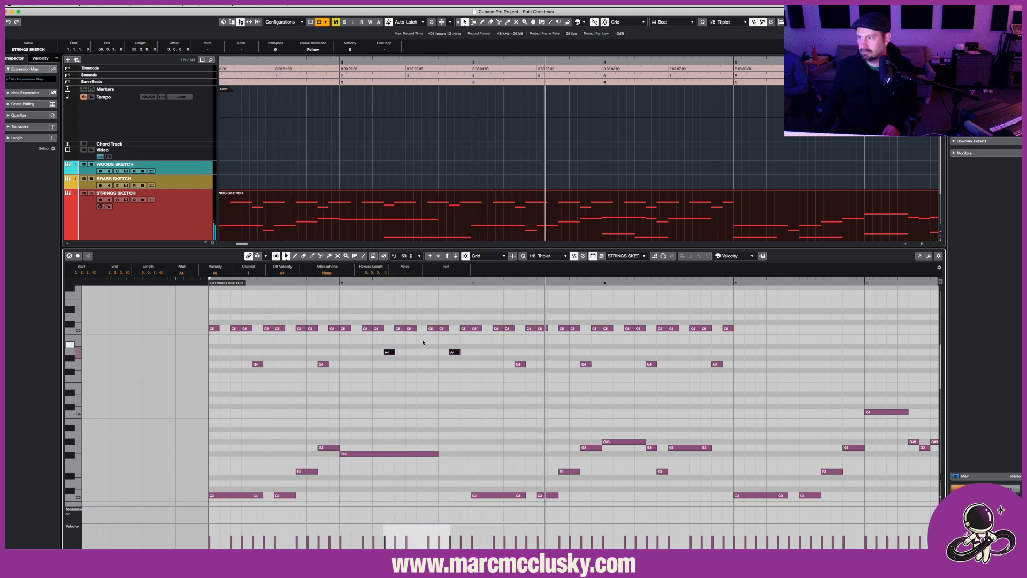
key("space")
Try the two raised notes in bar 2 at F#4, return them to G4 and play back the opening.
left_click(454, 352)
left_click_drag(455, 353, 455, 373)
key("space")
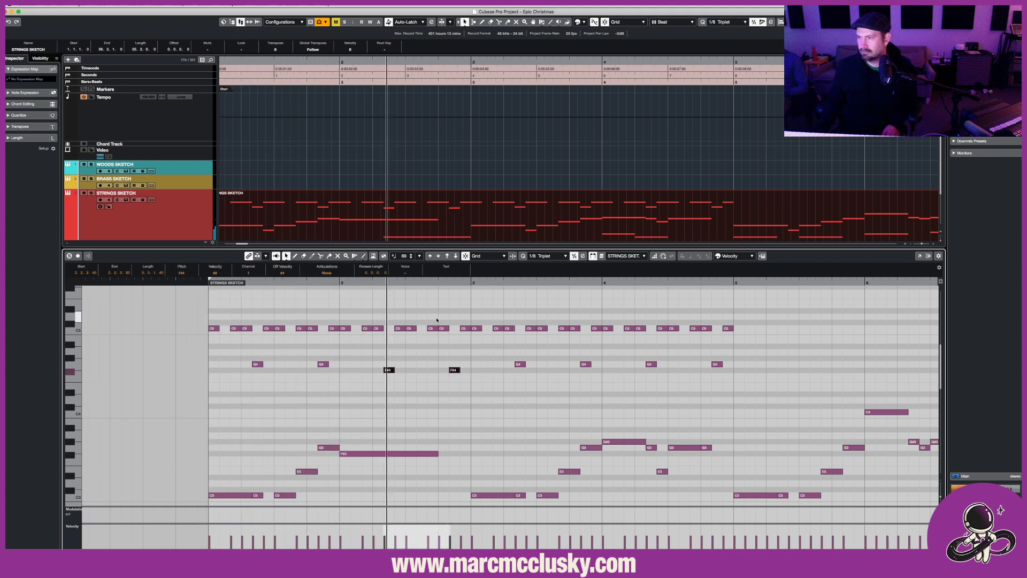
key("space")
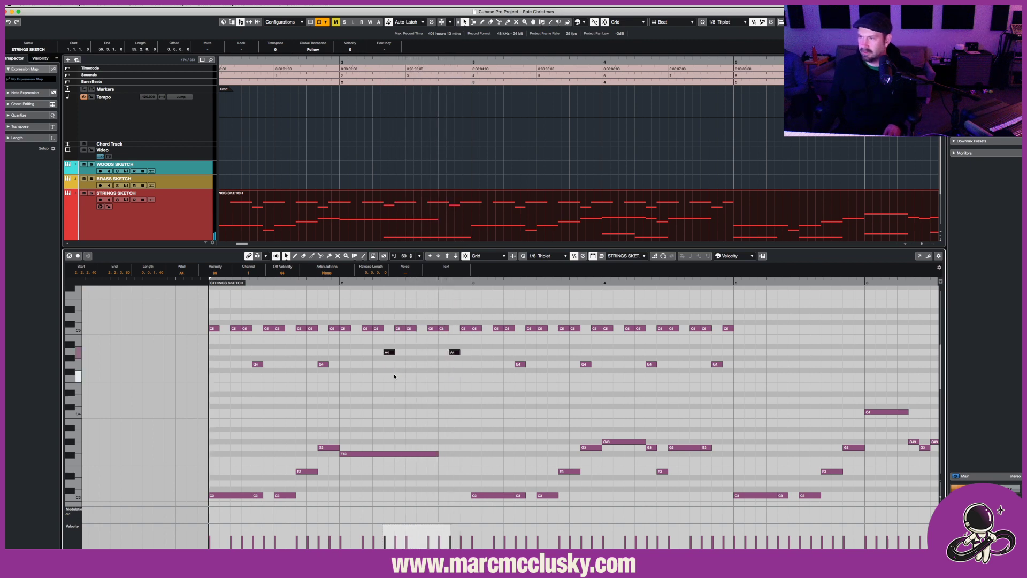
key("space")
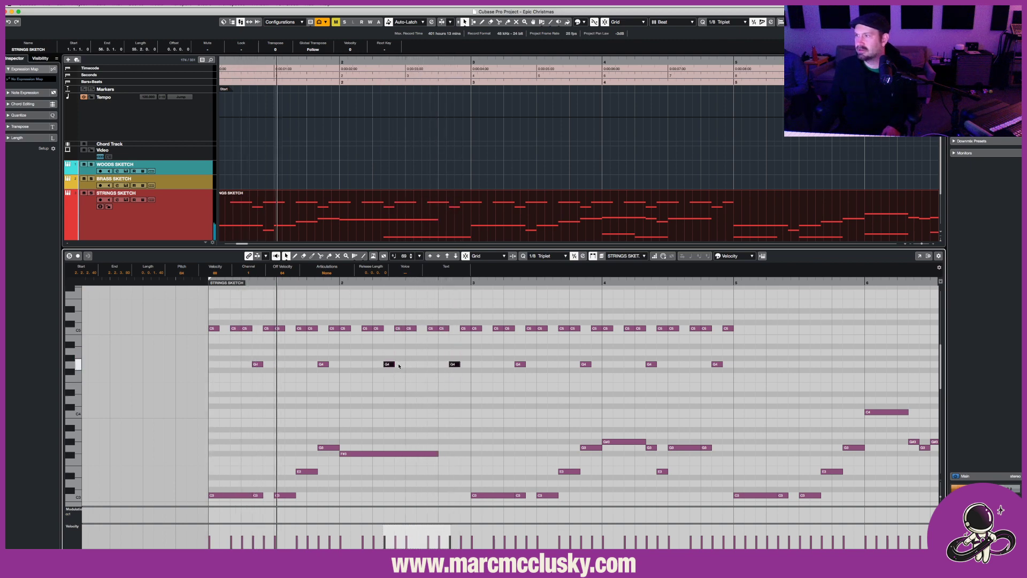
Duplicate the complete C5 and G4 pattern of bars 1 to 4 into bars 5 to 8 and play it back.
scroll(398, 365, "right", 5)
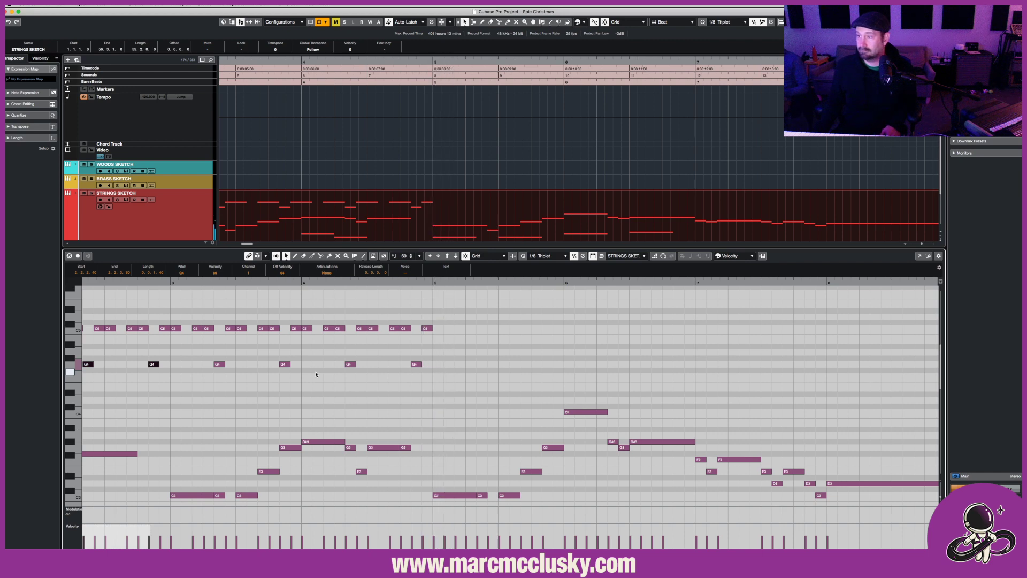
scroll(325, 334, "left", 5)
scroll(325, 334, "right", 4)
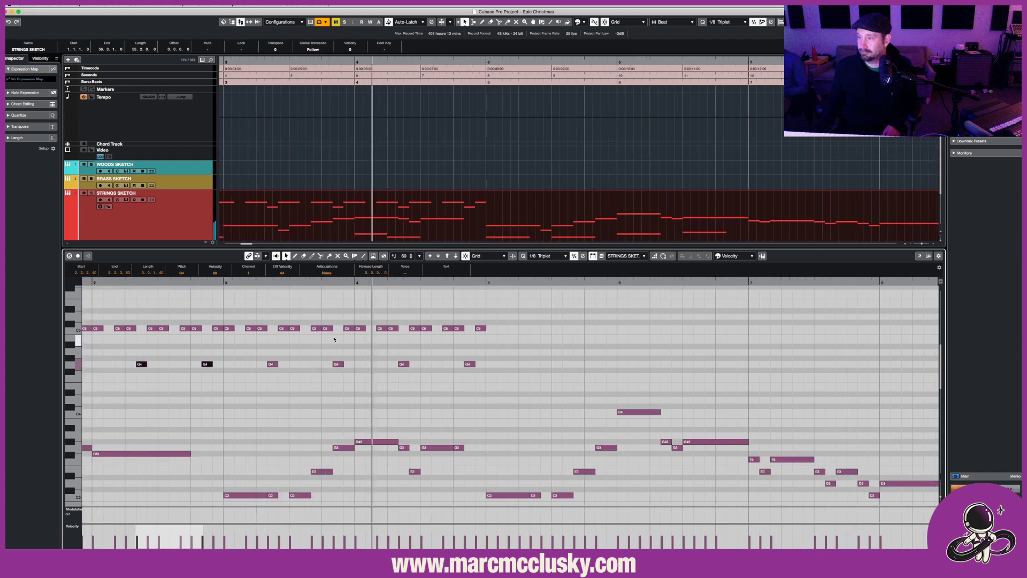
left_click(504, 316)
left_click_drag(512, 307, 421, 362)
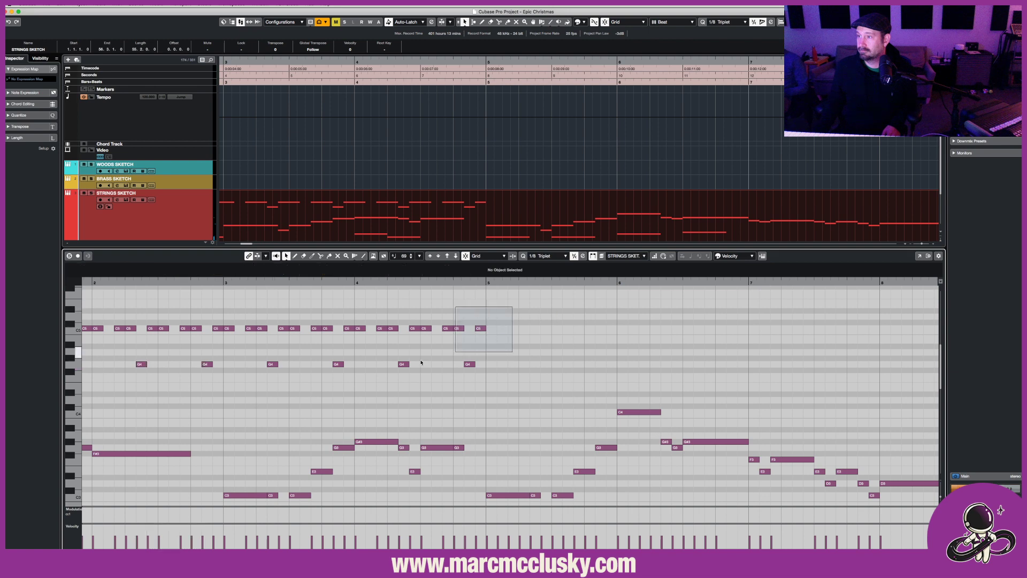
left_click_drag(269, 392, 163, 390)
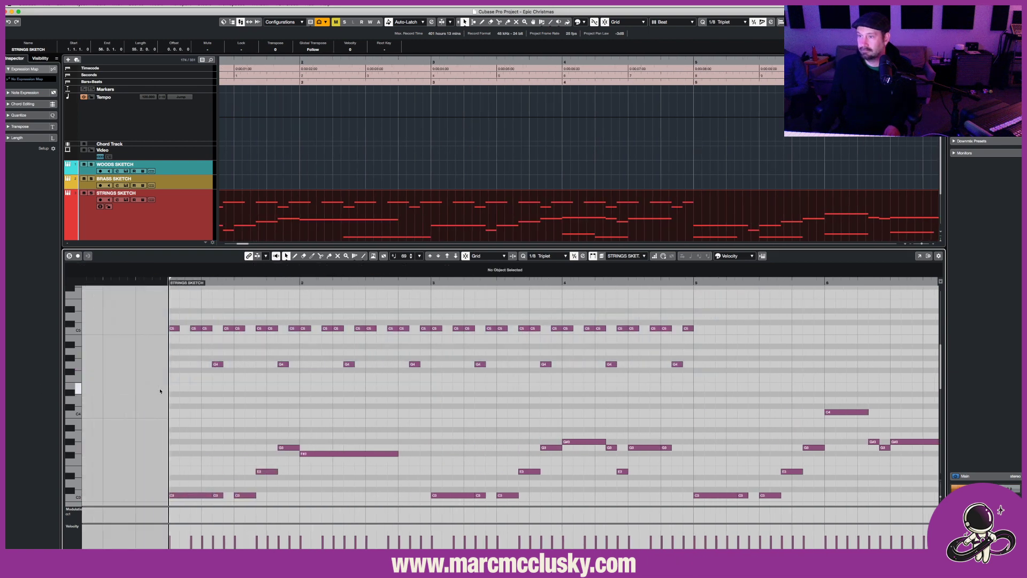
key("super+d")
scroll(387, 298, "right", 5)
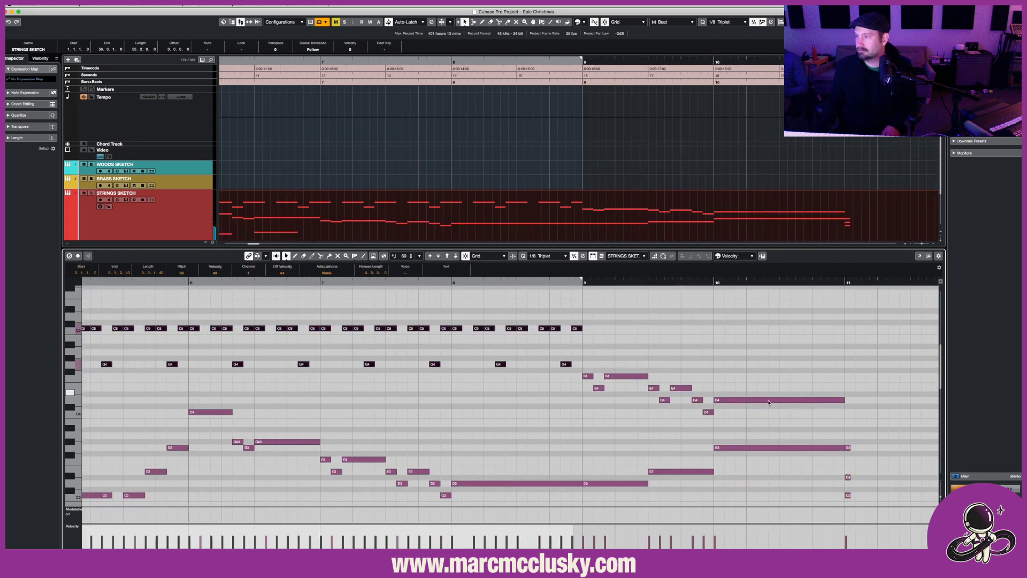
key("g")
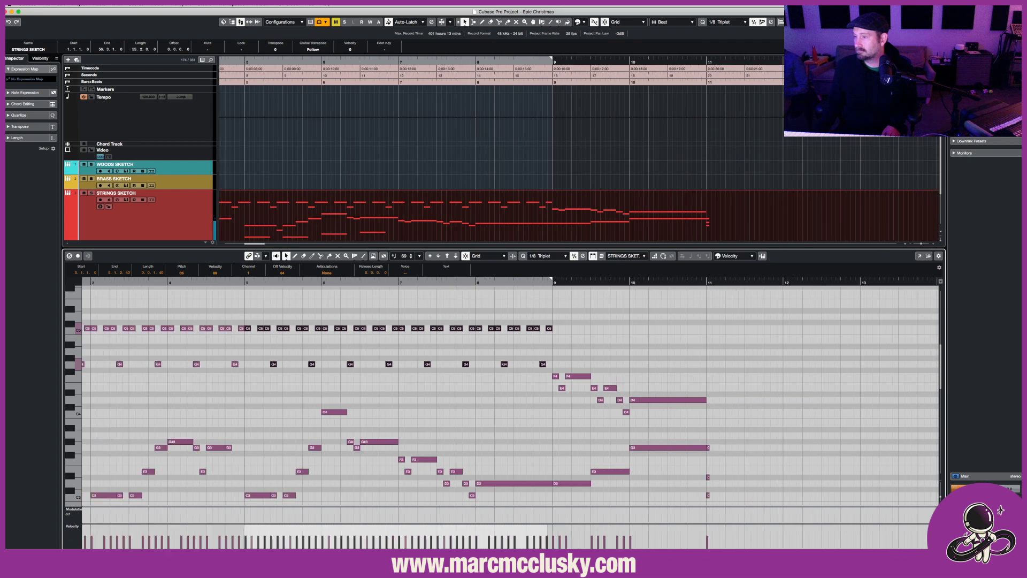
key("space")
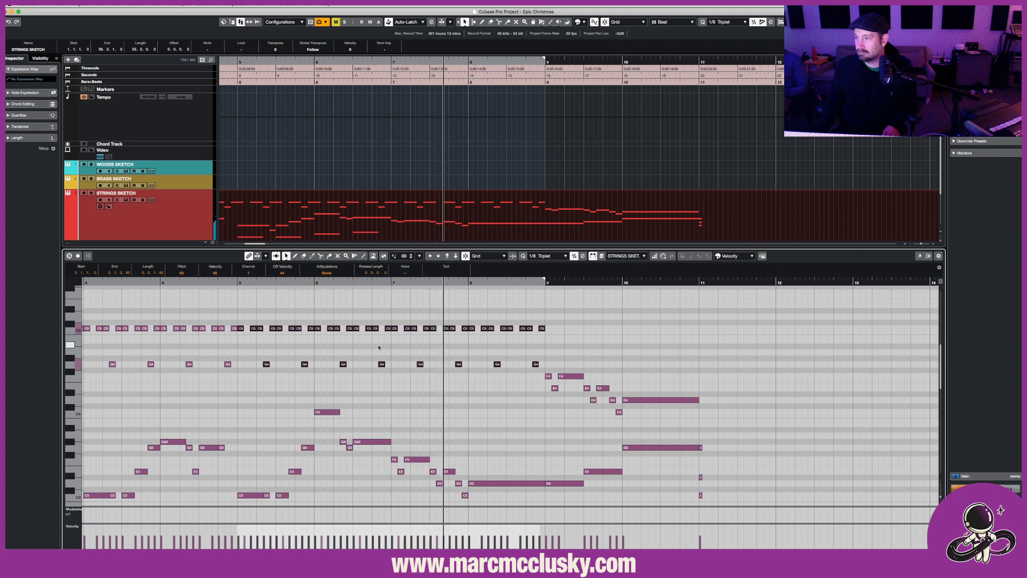
Delete the high C5 and G4 pattern notes from bars 7 and 8 and play back bar 6.
left_click_drag(395, 314, 541, 383)
key("Delete")
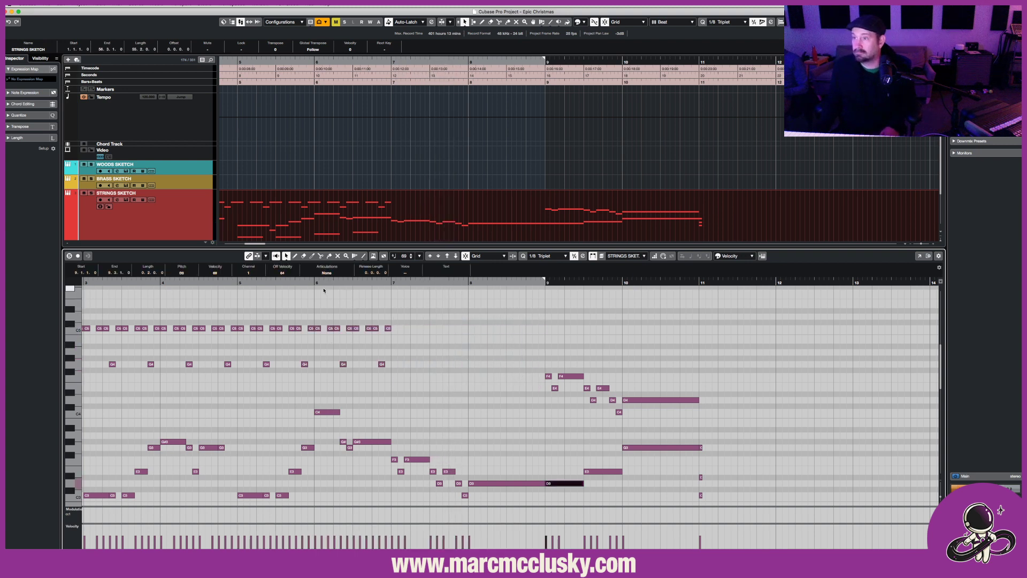
left_click(316, 282)
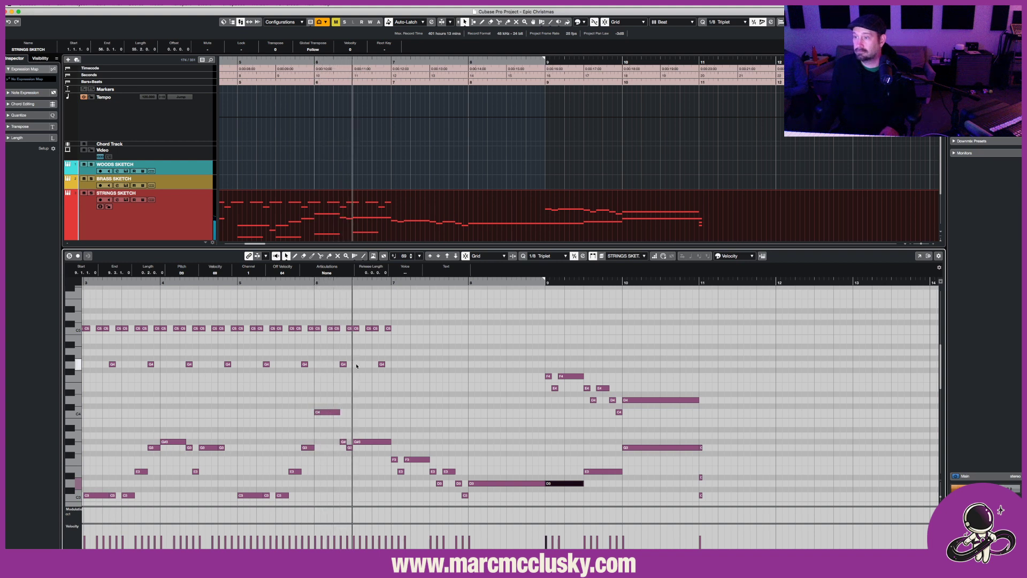
key("space")
key("space")
key("space")
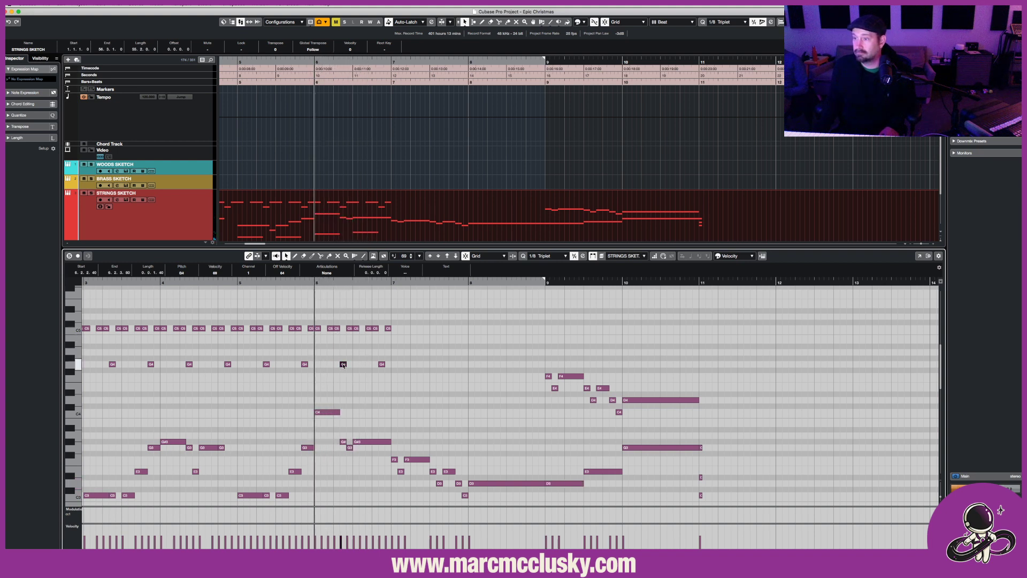
Raise the two G4 notes in bar 6 to G#4 with playback checks, and lower the C5 starting beat 4 to G#4.
left_click_drag(343, 365, 343, 361)
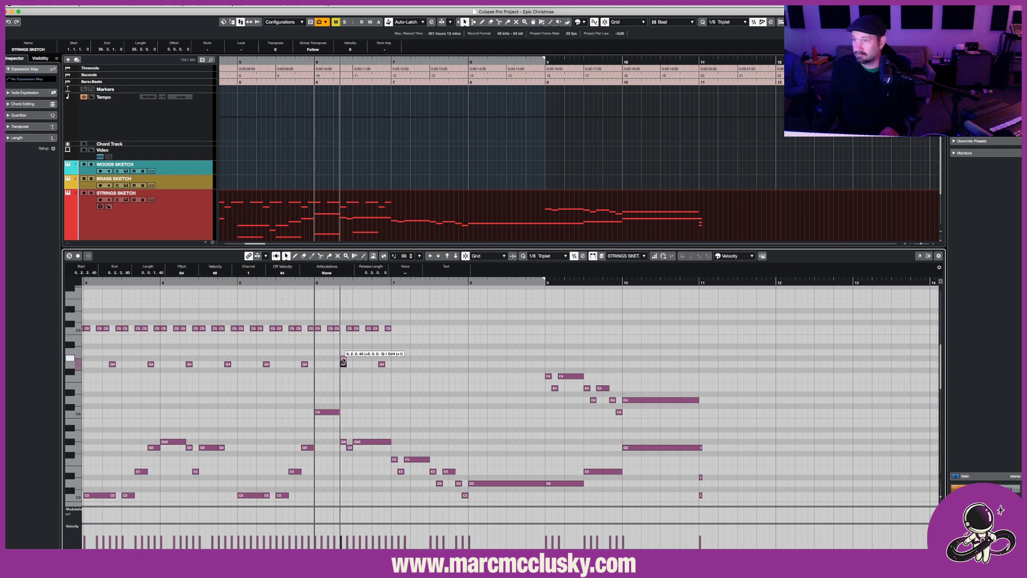
left_click_drag(343, 363, 343, 359)
key("space")
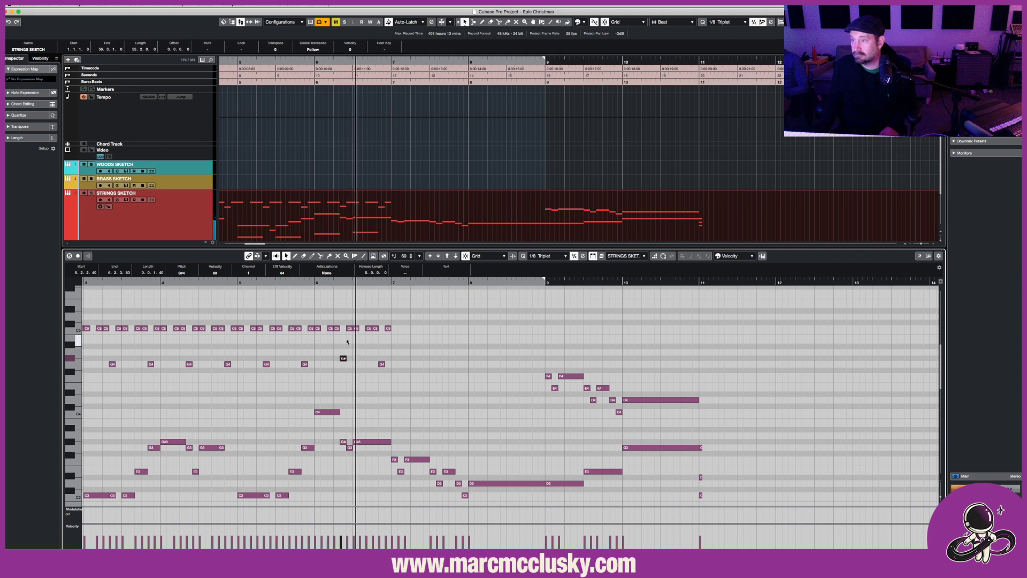
key("space")
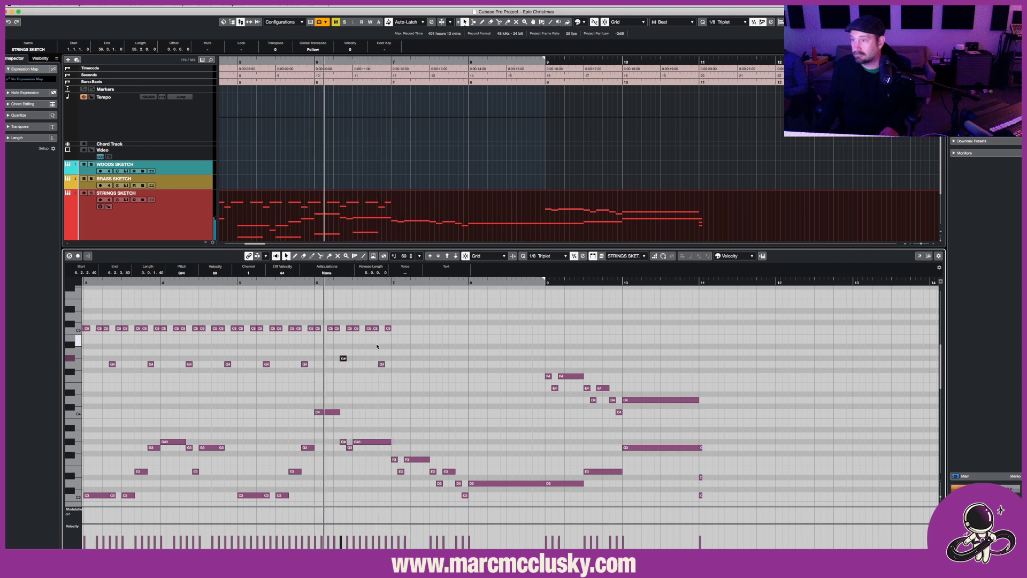
left_click_drag(382, 365, 382, 363)
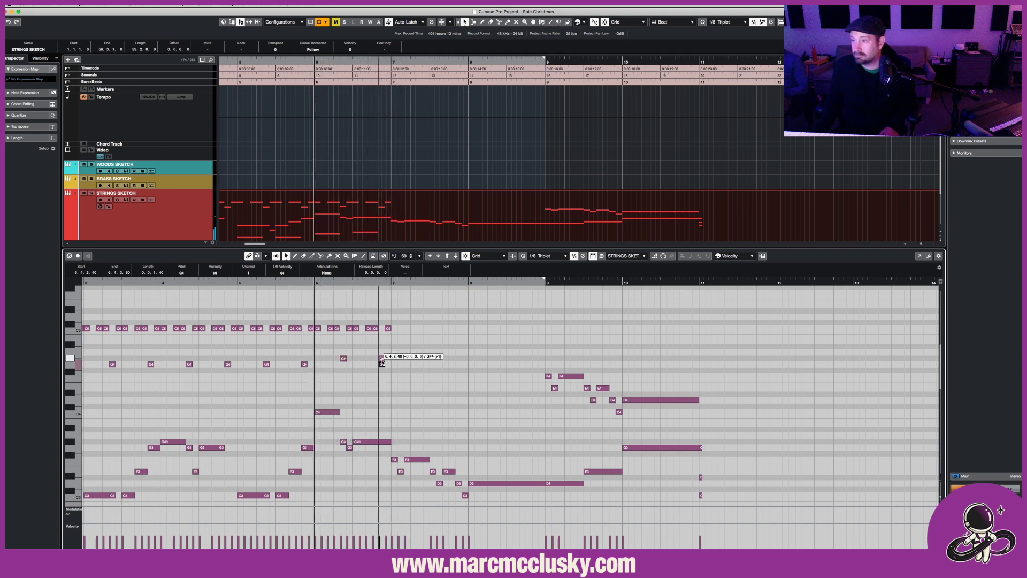
key("space")
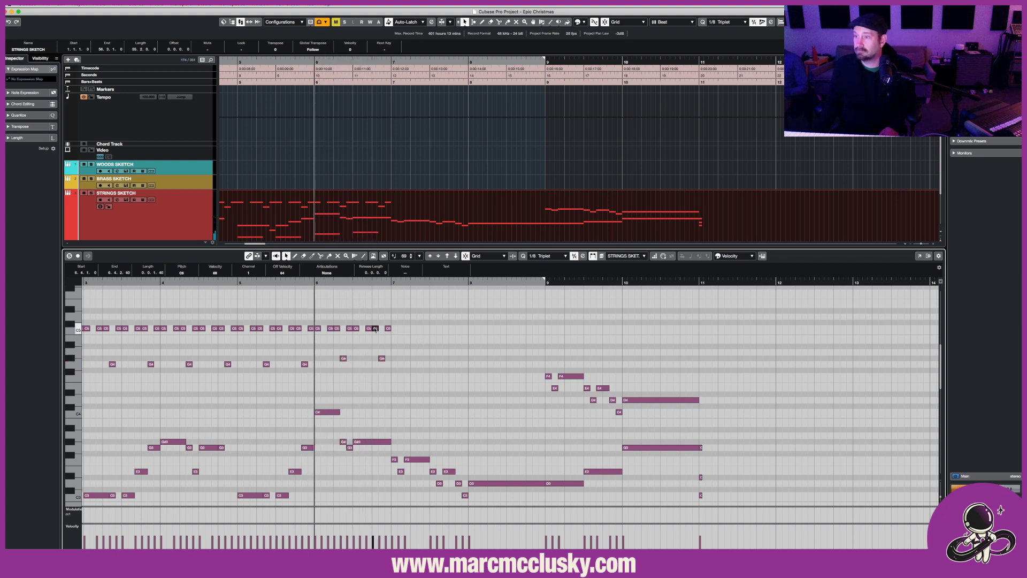
left_click_drag(375, 329, 376, 359)
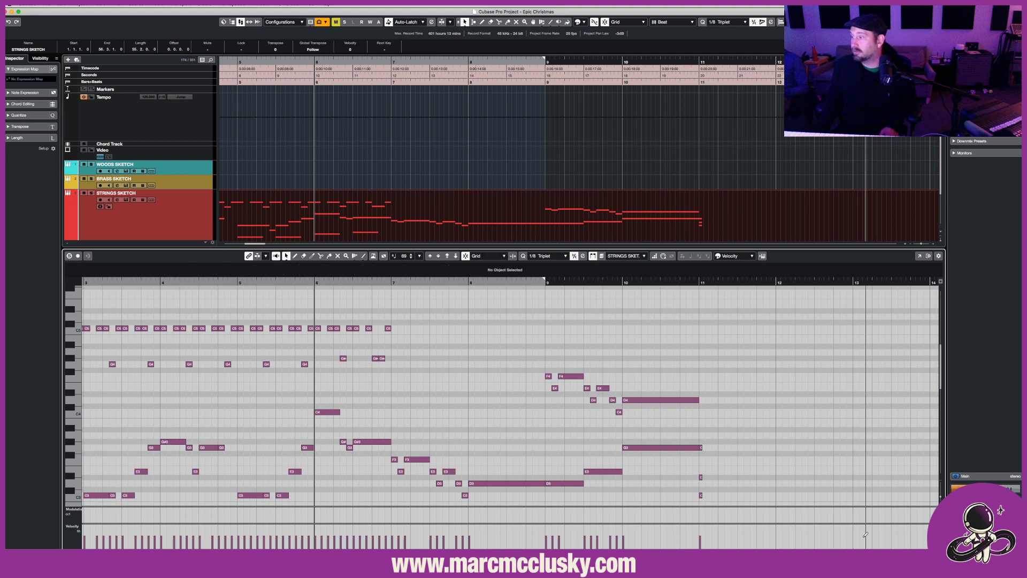
Set the quantize grid to 1/16 Triplet and fill beat 4 of bar 6 with a rising run from G#4 to E5.
key("h")
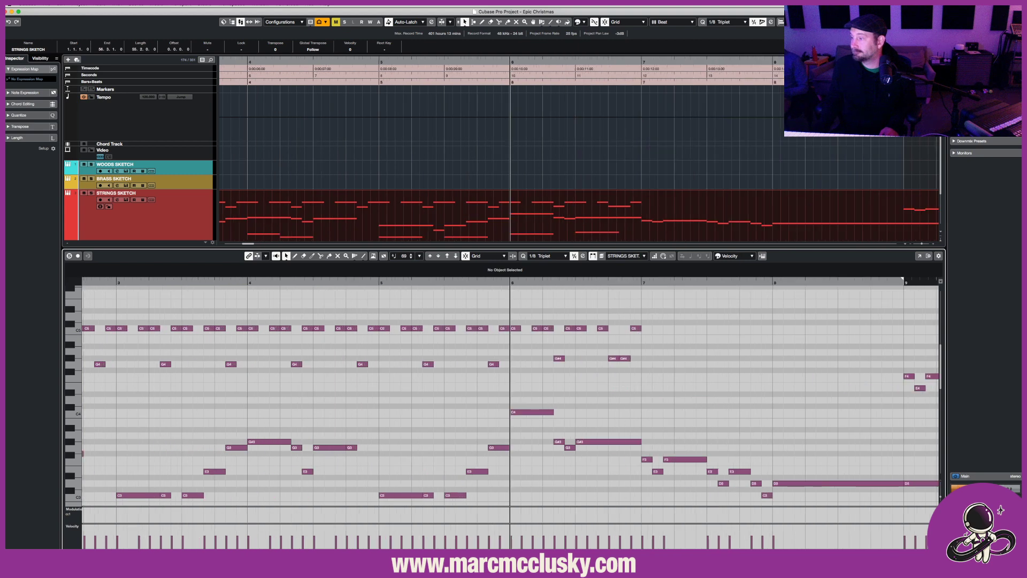
scroll(506, 261, "left", 5)
left_click(551, 260)
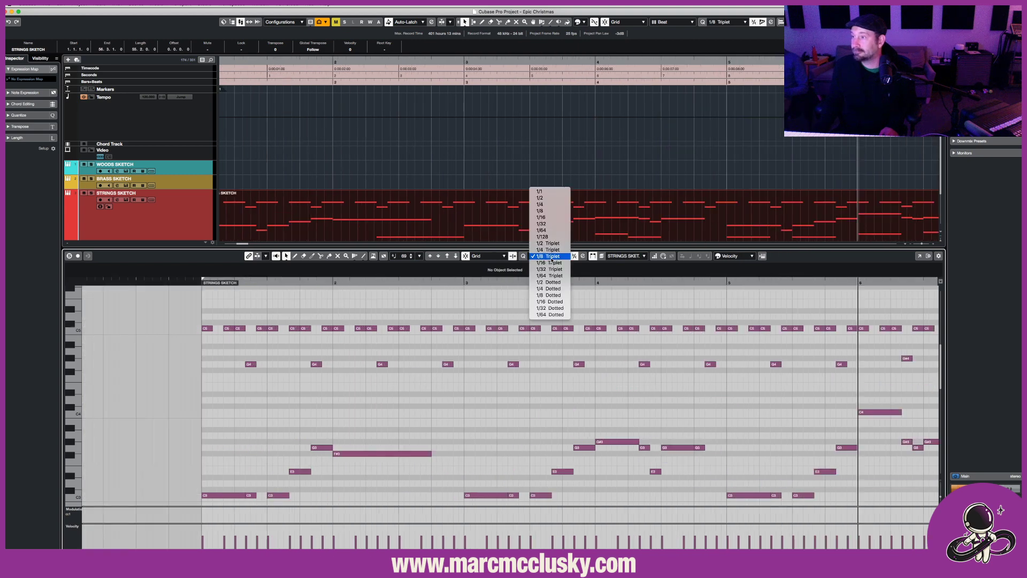
left_click(545, 263)
scroll(609, 342, "right", 10)
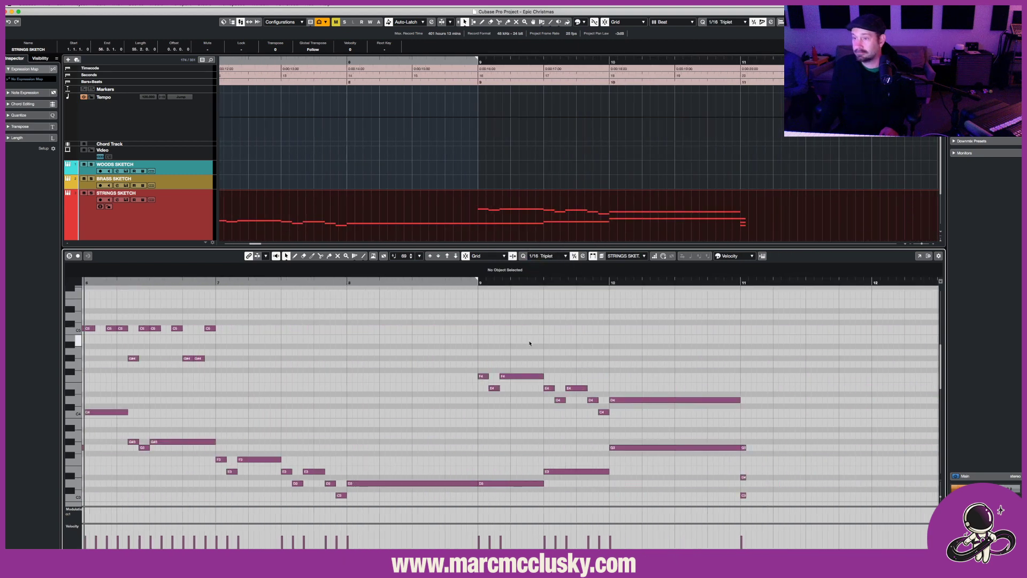
right_click(192, 360)
left_click(209, 357)
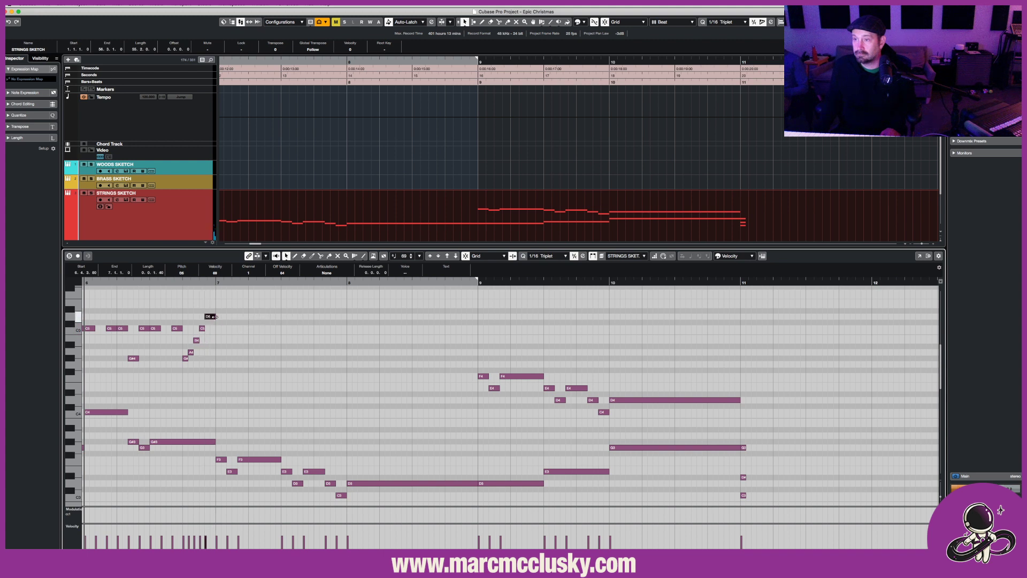
left_click(233, 326)
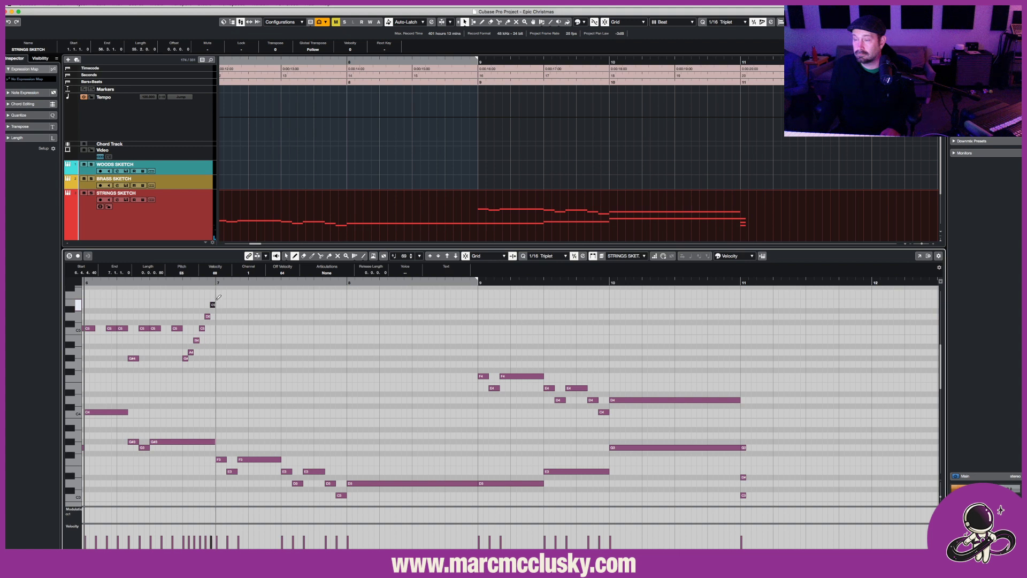
Draw a short F5, a short G5 and a longer F5 across the first half of bar 7 and audition them.
mouse_move(219, 293)
left_mouse_down()
mouse_move(281, 292)
mouse_move(231, 292)
left_mouse_up()
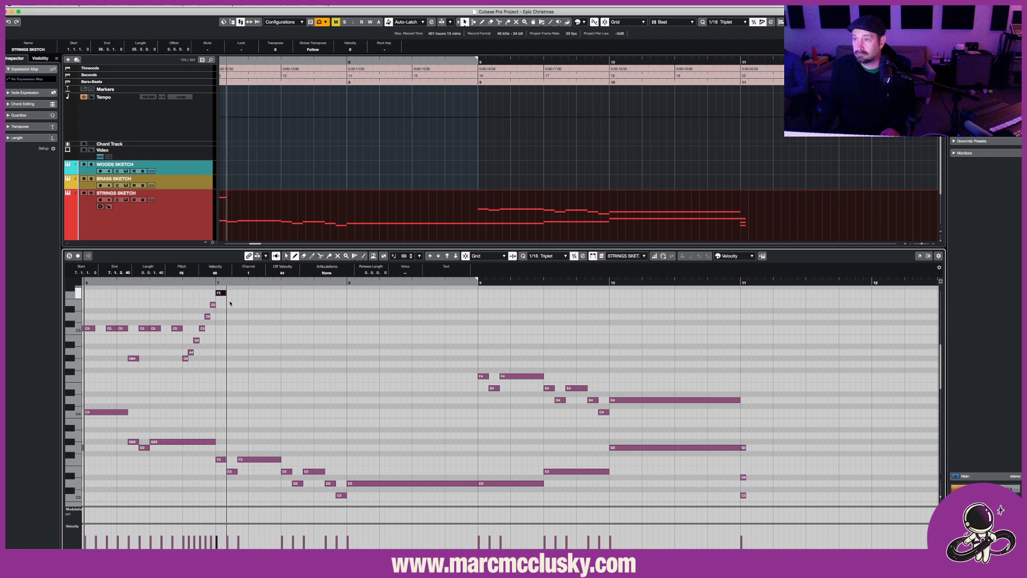
scroll(232, 304, "up", 2)
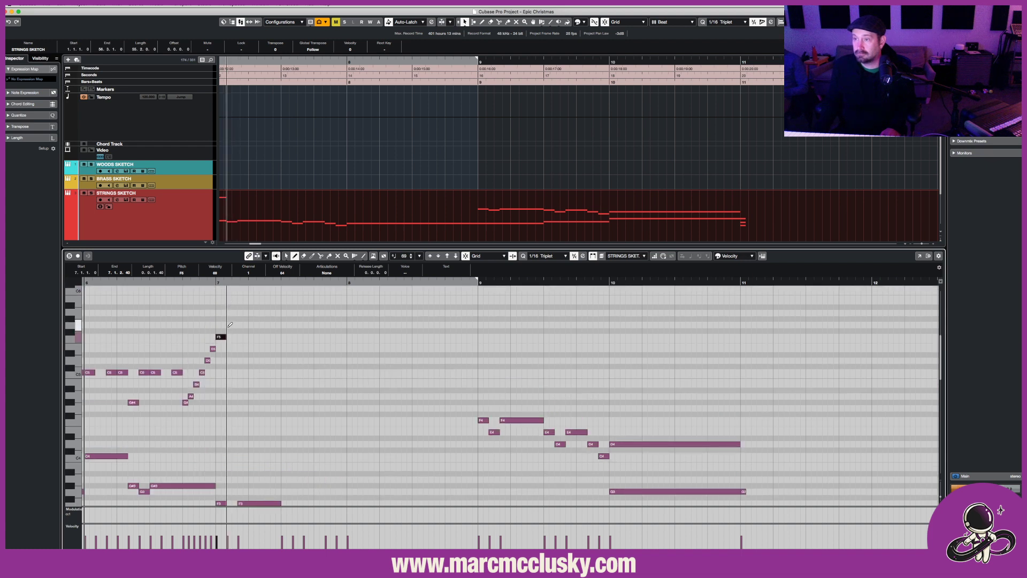
left_click_drag(229, 325, 281, 336)
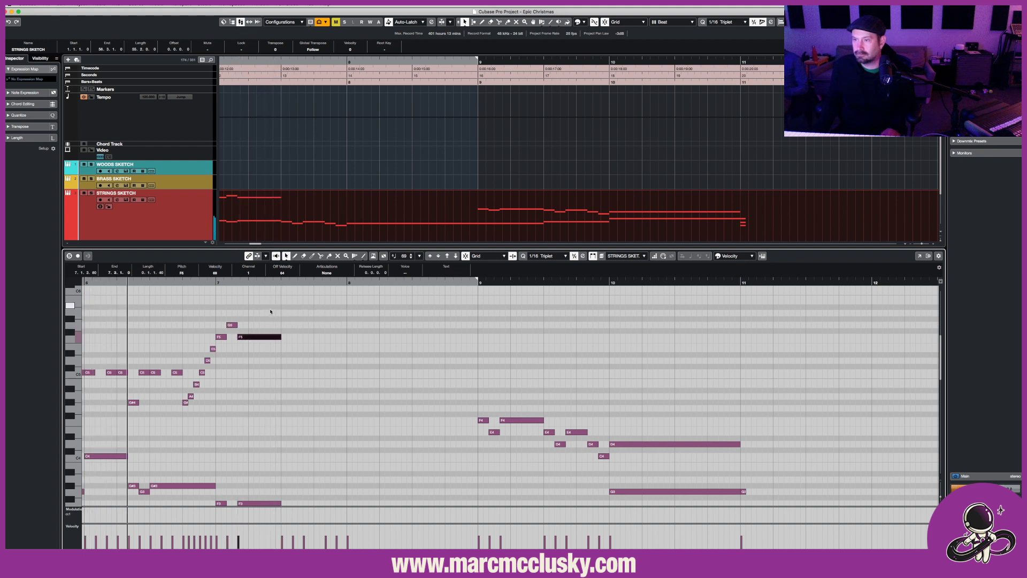
key("space")
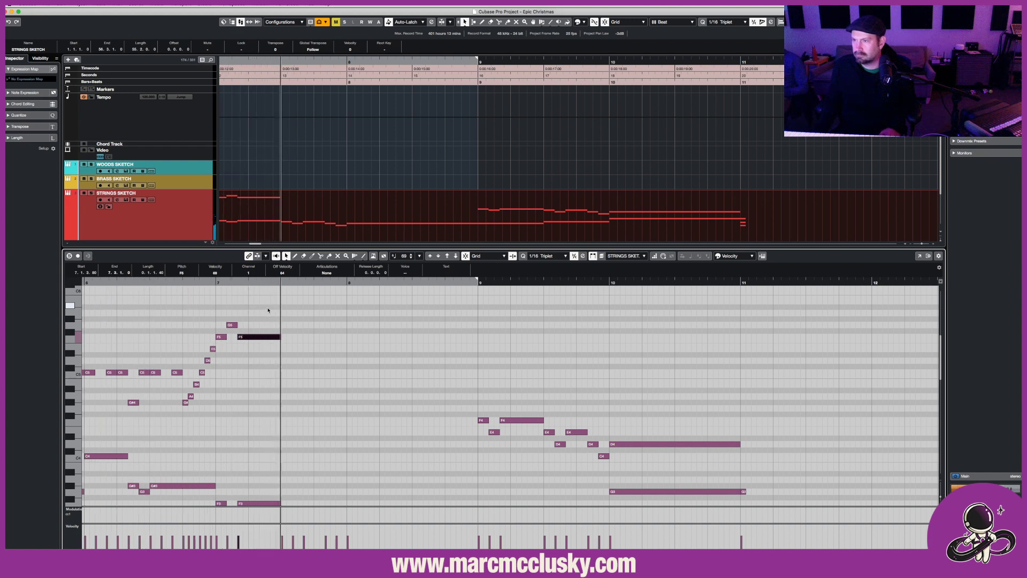
Draw a short E5, a short F5 and a longer E5 across the second half of bar 7 and play back the phrase.
right_click(270, 310)
left_click(276, 309)
scroll(281, 311, "right", 5)
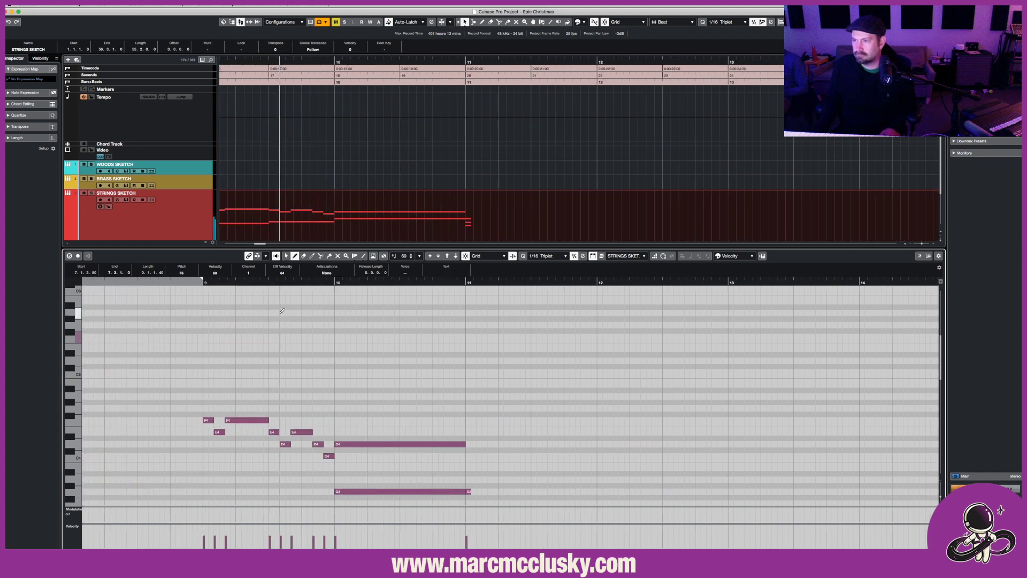
scroll(281, 312, "down", 2)
scroll(281, 311, "left", 5)
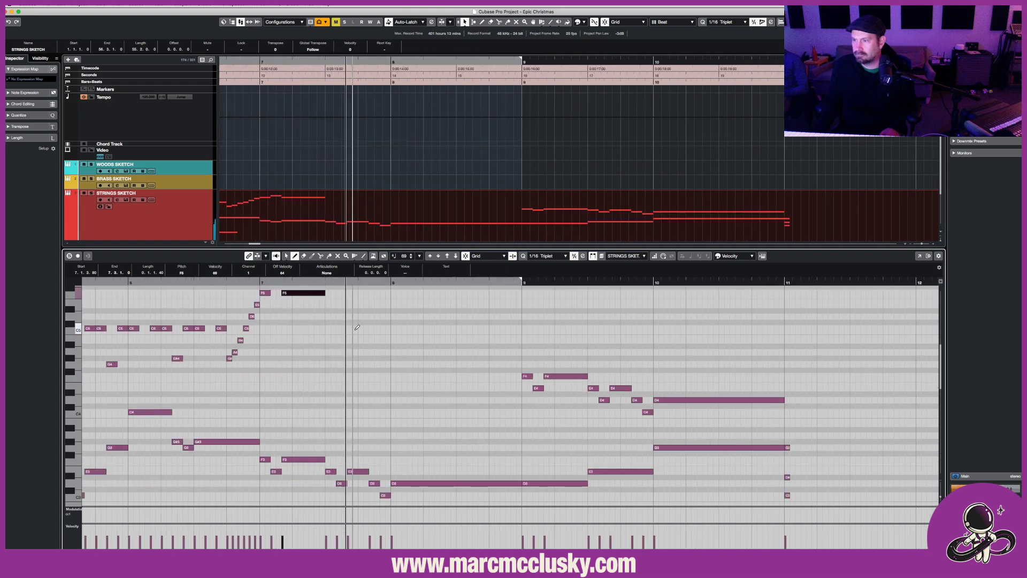
scroll(355, 327, "up", 2)
key("space")
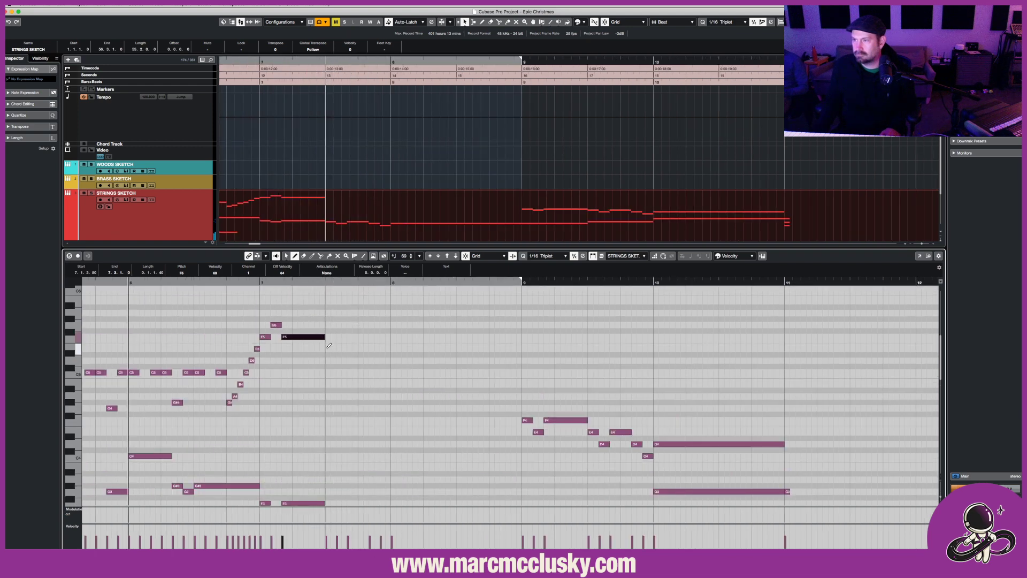
mouse_move(328, 348)
left_mouse_down()
mouse_move(350, 337)
mouse_move(360, 347)
mouse_move(394, 345)
left_mouse_up()
right_click(378, 333)
left_click(379, 332)
key("space")
Shorten the longer E5 in bar 7 to end at 7.4.2.40, matching the E3 in the lower line.
scroll(373, 333, "down", 3)
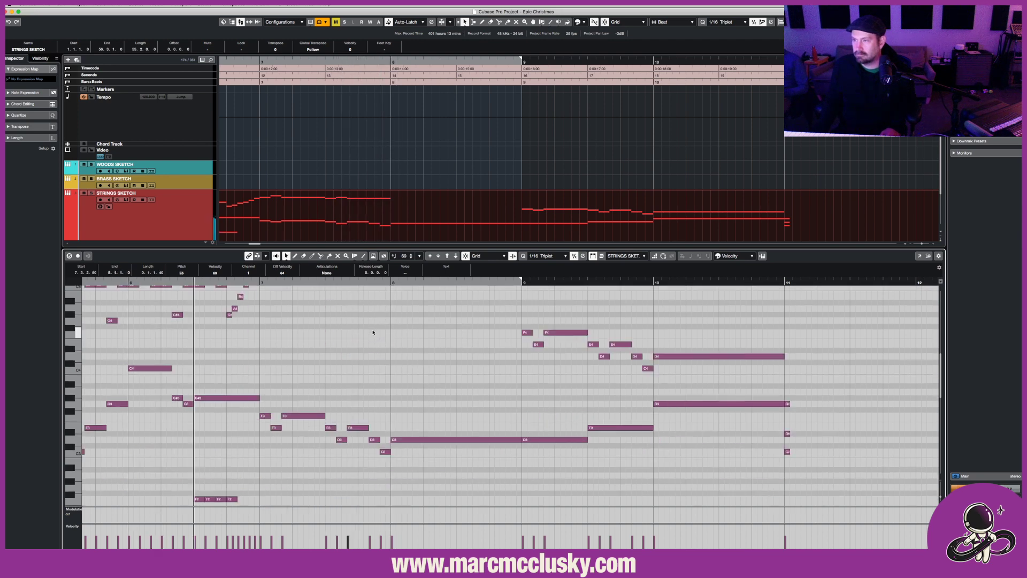
scroll(373, 332, "up", 3)
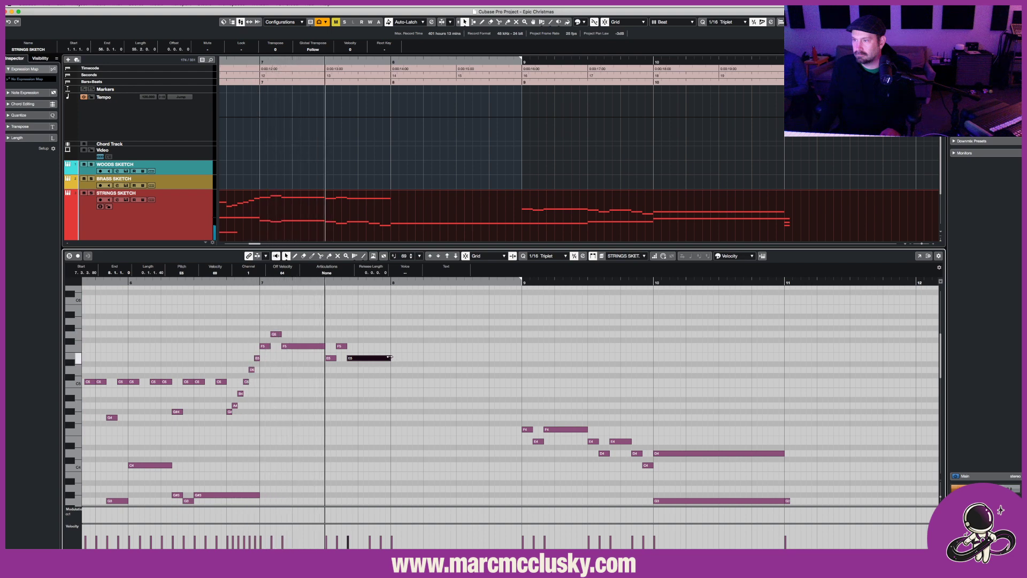
key("space")
left_click_drag(389, 358, 377, 357)
scroll(378, 368, "down", 4)
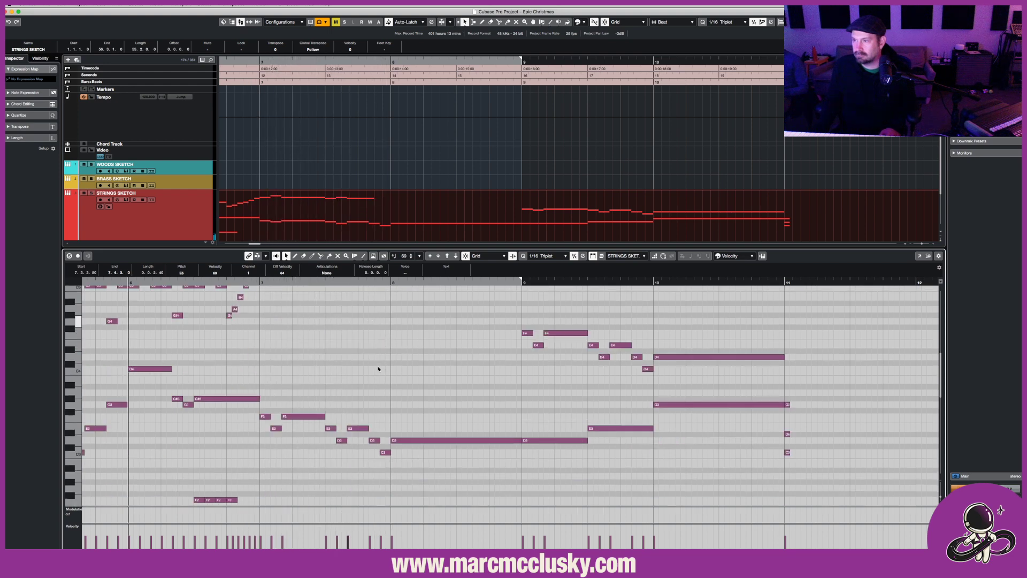
scroll(378, 369, "up", 3)
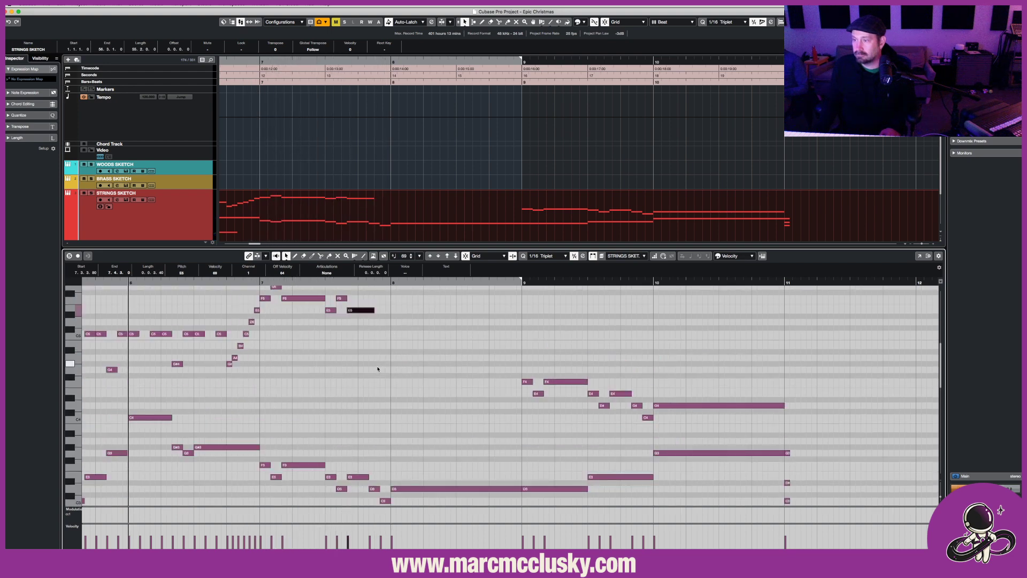
left_click_drag(373, 310, 369, 311)
Try a short F5 directly after the shortened E5 in bar 7, and delete it.
right_click(381, 323)
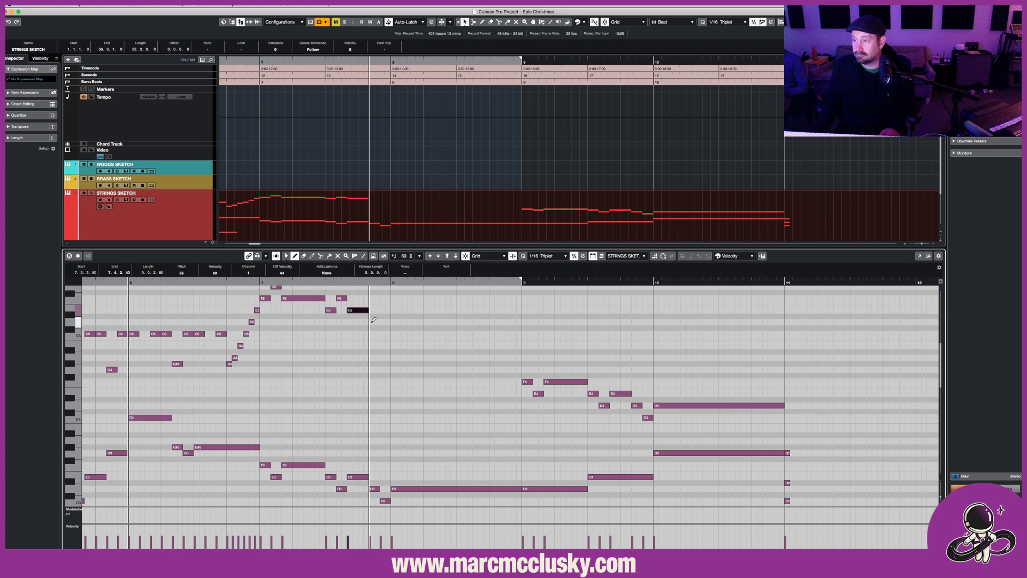
left_click(373, 299)
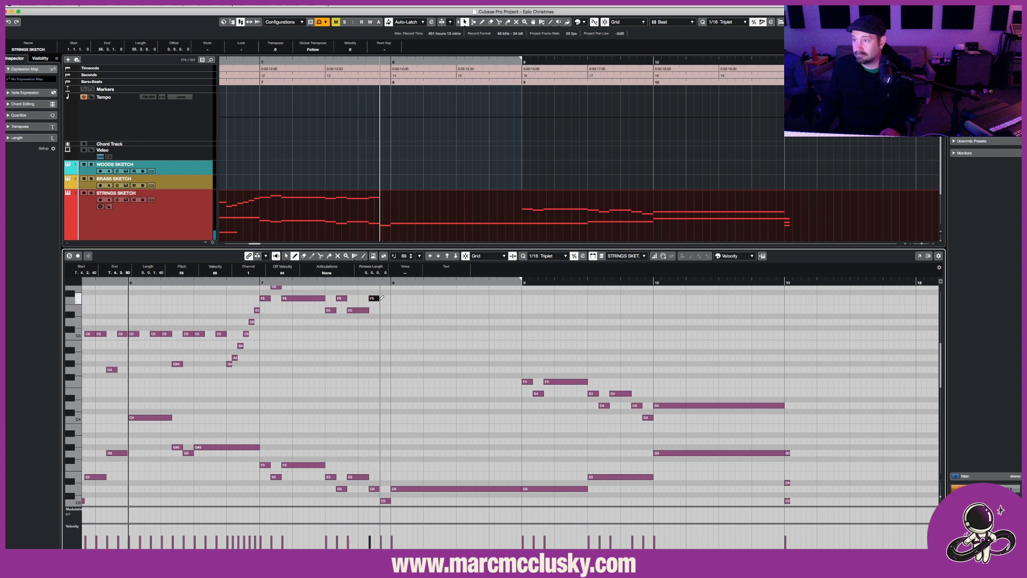
key("BackSpace")
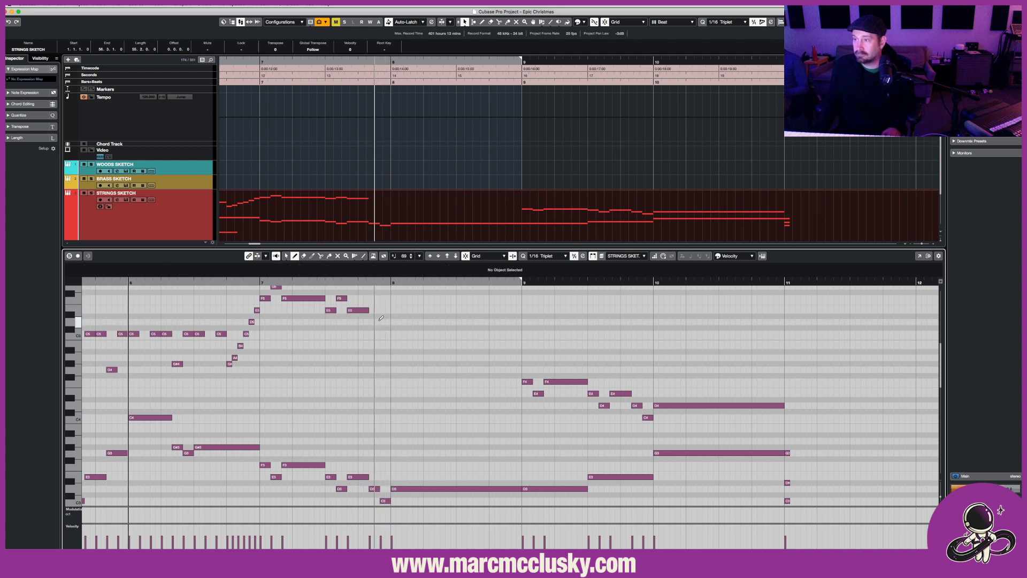
Draw a short D5 and a short E5 at the end of bar 7 and a G5 across bar 8, auditioning the phrase.
left_click(373, 321)
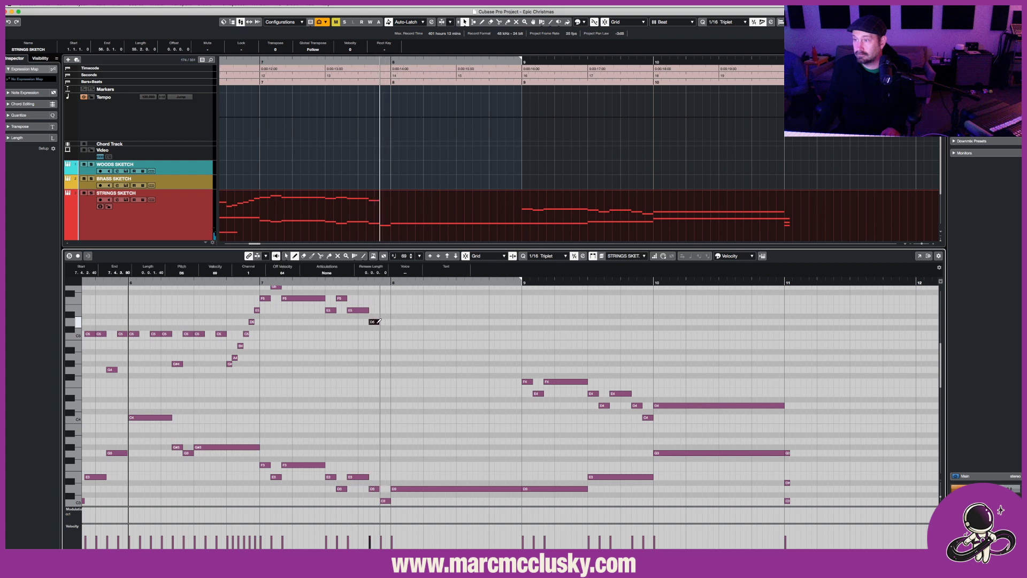
left_click(383, 309)
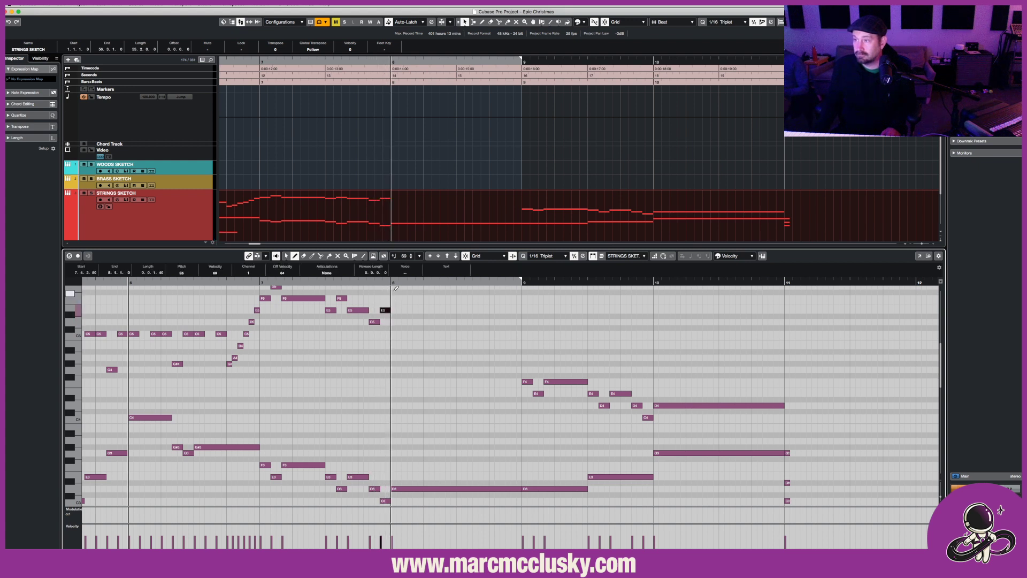
left_click_drag(394, 285, 523, 285)
key("1")
key("space")
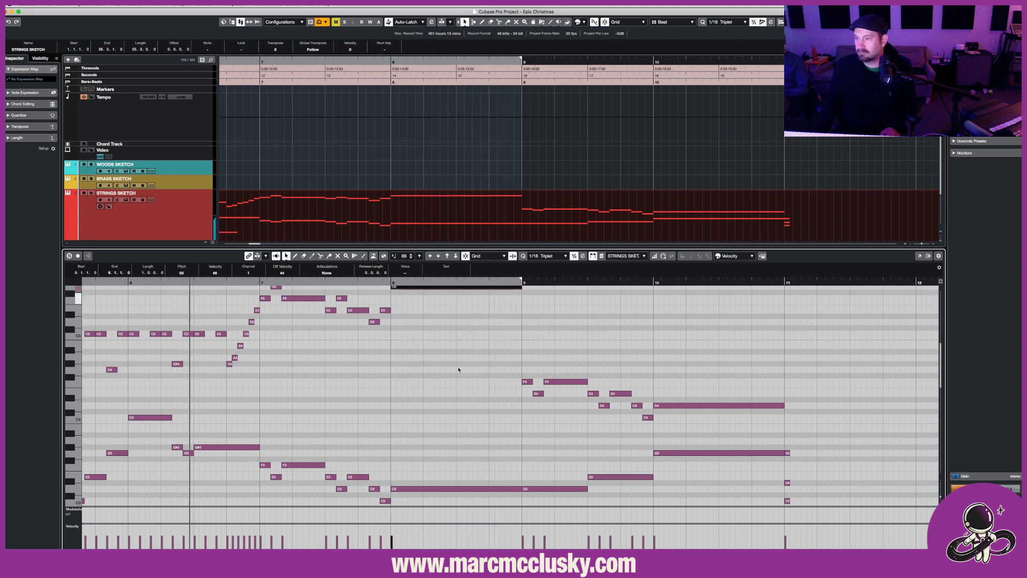
scroll(460, 377, "up", 3)
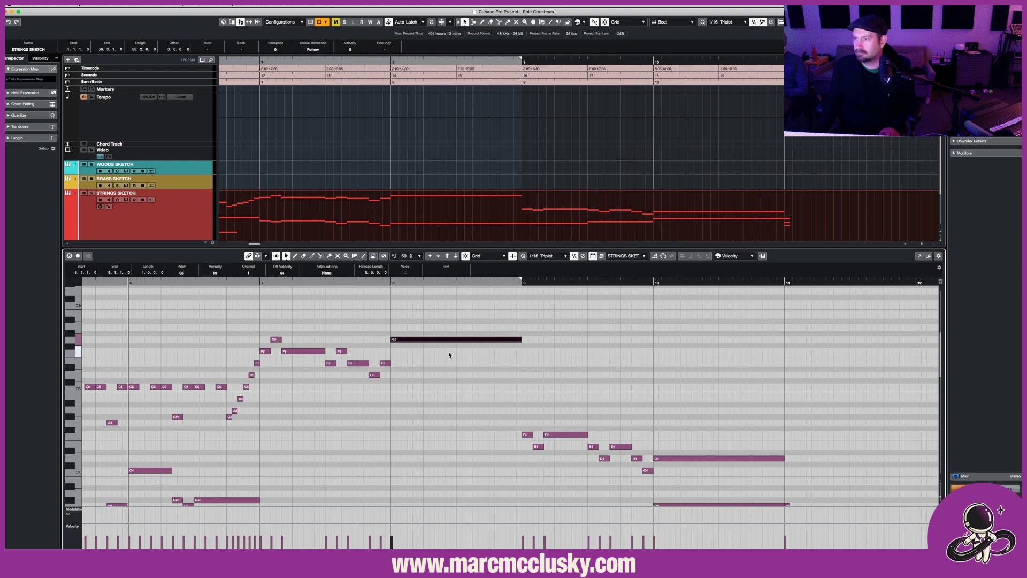
scroll(450, 354, "down", 3)
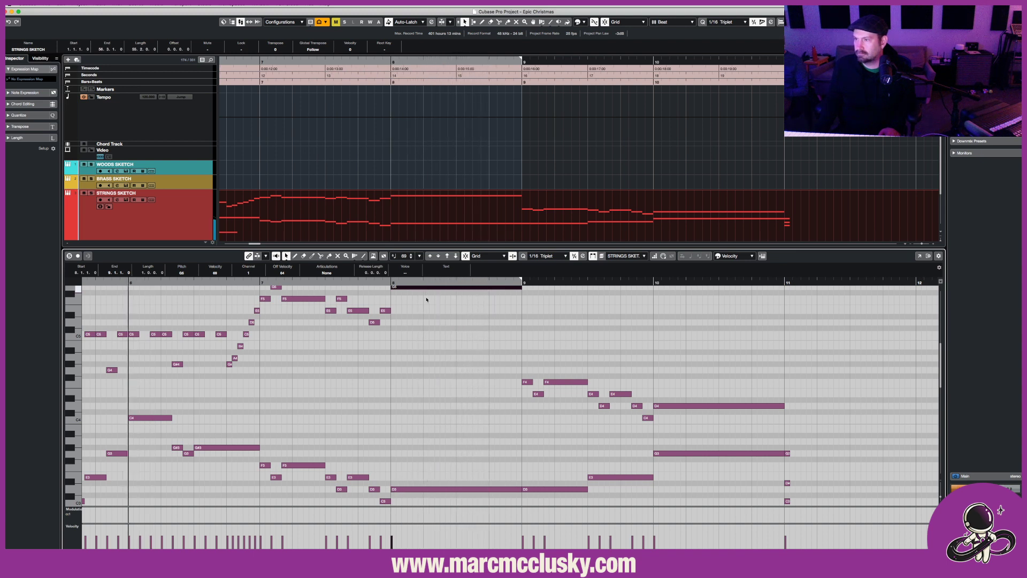
Lower the bar 8 G5 to C5, covering only the first half, and draw a B4 across the second half, auditioning the phrase.
left_click_drag(427, 287, 428, 334)
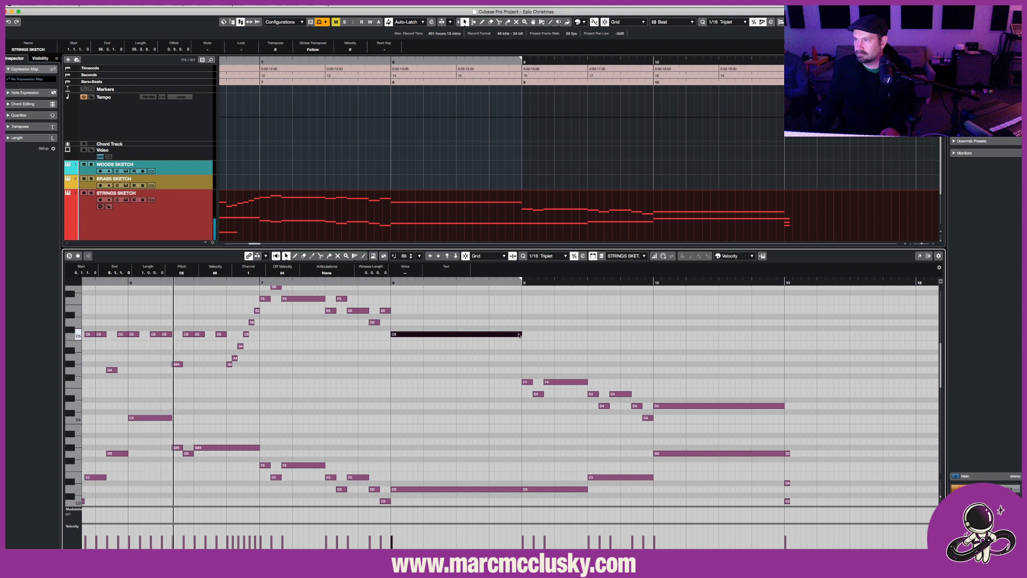
mouse_move(518, 336)
left_mouse_down()
mouse_move(456, 336)
mouse_move(523, 346)
left_mouse_up()
right_click(459, 337)
left_click(466, 340)
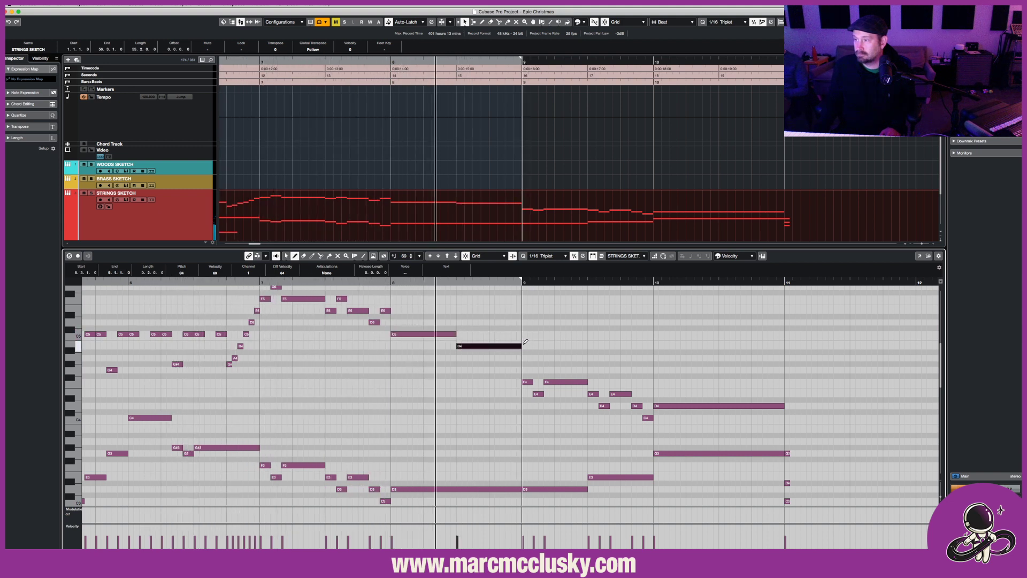
left_click(286, 256)
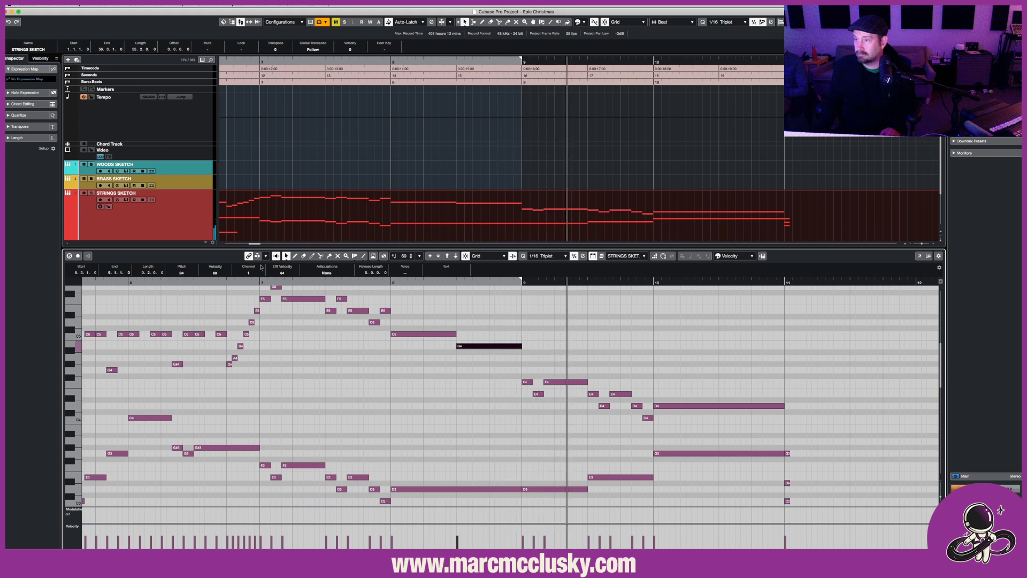
key("space")
left_click(260, 281)
key("space")
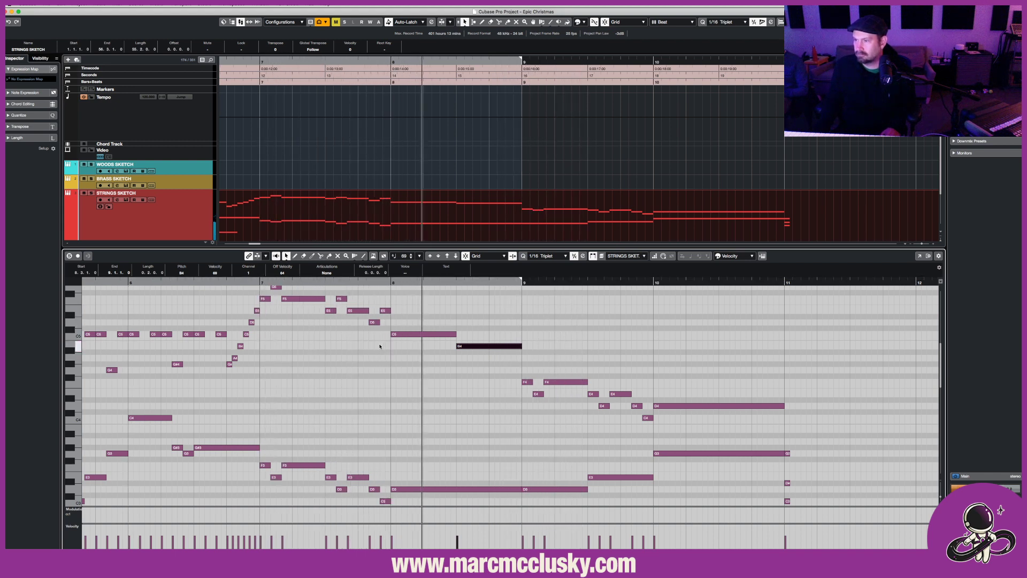
key("space")
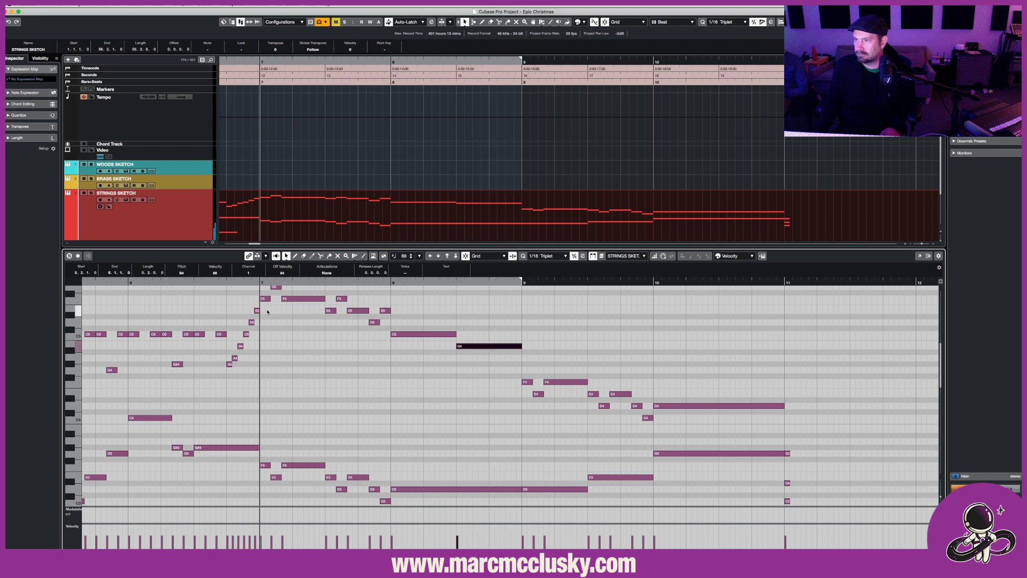
Select the high phrase across bars 7 and 8 and play it back against the other lines.
scroll(267, 300, "up", 8)
scroll(284, 364, "down", 5)
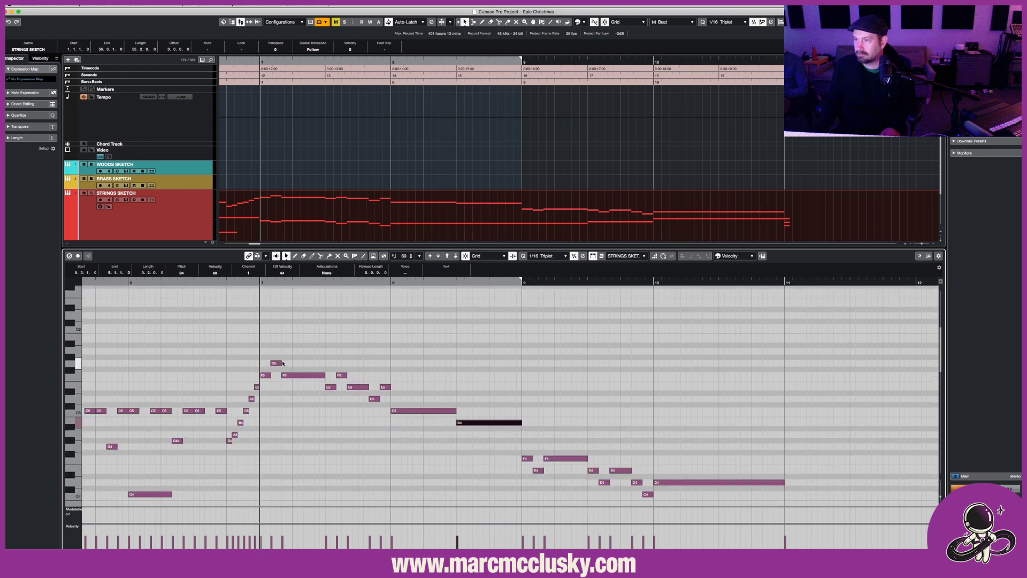
left_click_drag(405, 399, 483, 428)
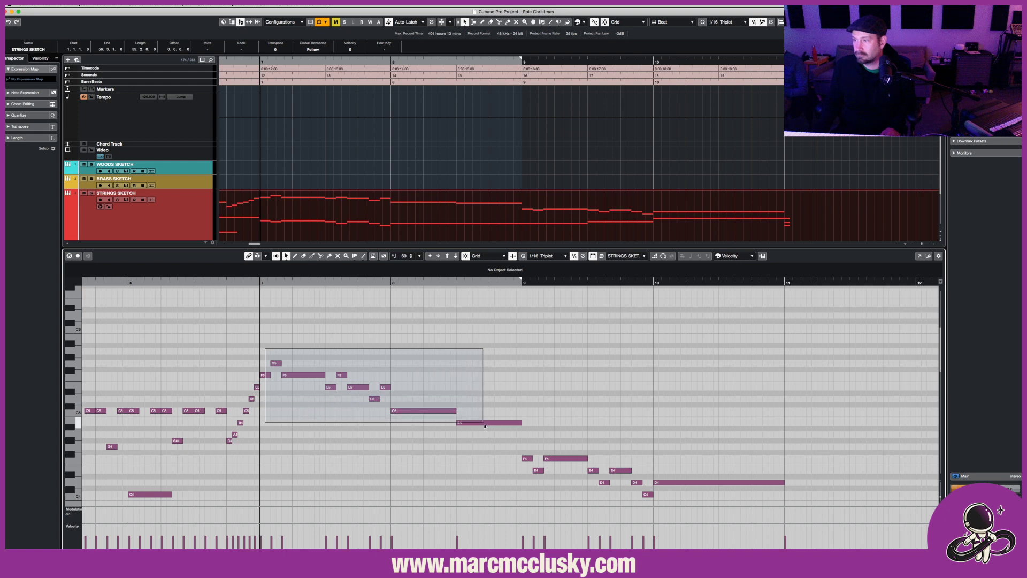
scroll(483, 433, "down", 5)
key("space")
scroll(399, 364, "up", 6)
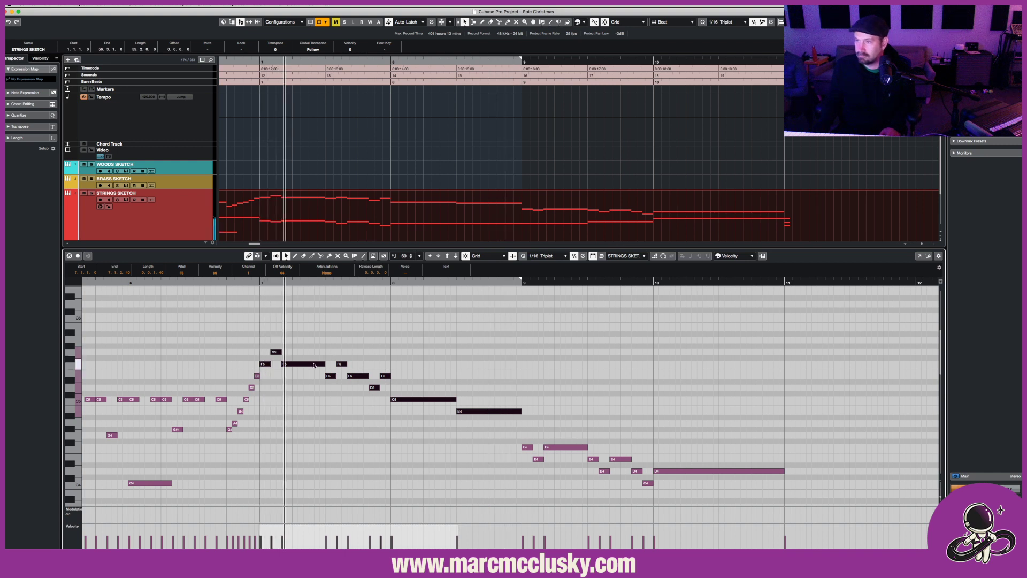
left_click(329, 333)
key("space")
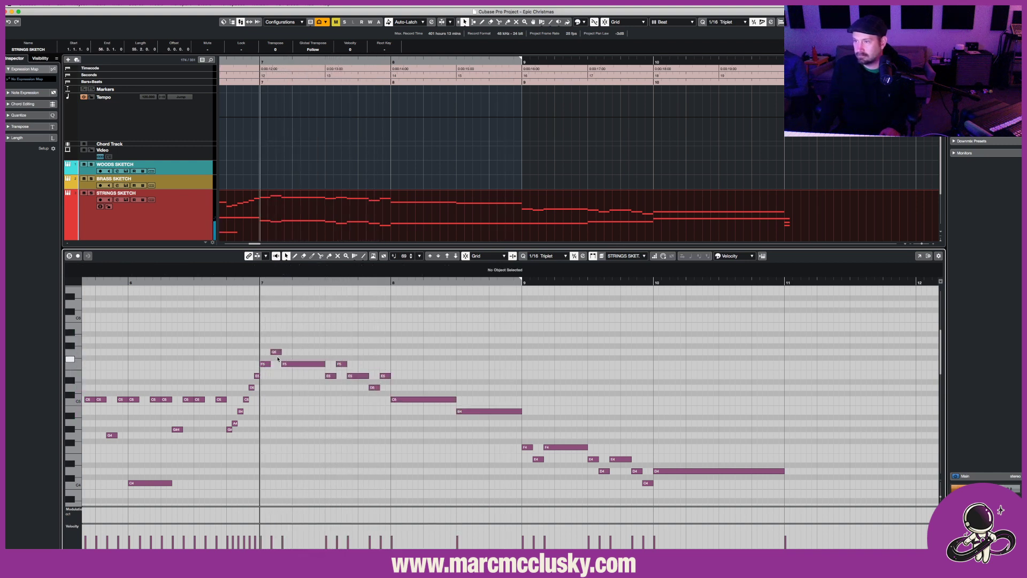
Lower bar 7's short G5 to E5, its second short F5 to D5 and its last E5 to C5, auditioning the line.
left_click_drag(277, 354, 277, 375)
scroll(278, 364, "down", 5)
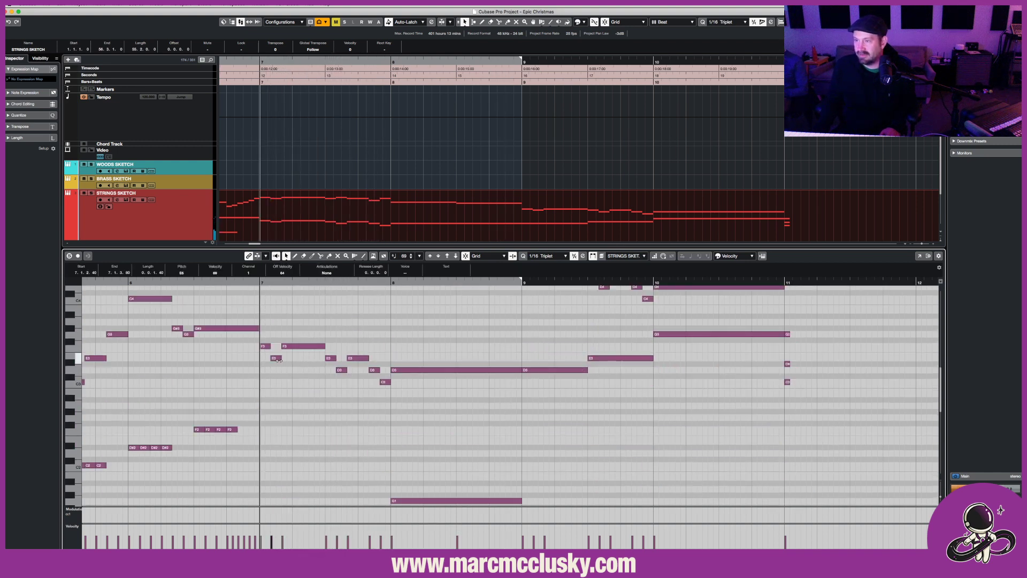
scroll(279, 361, "up", 10)
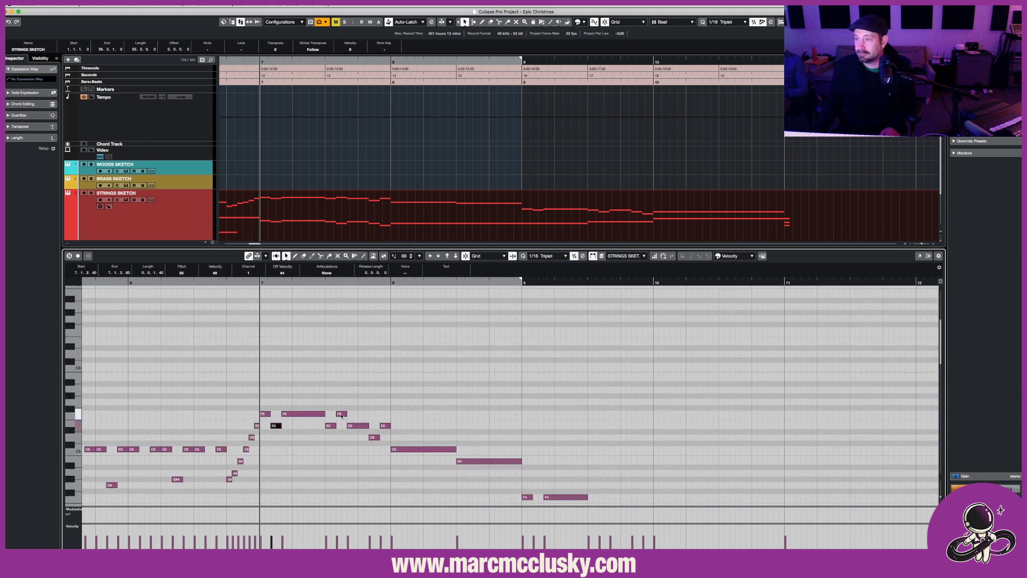
left_click_drag(341, 415, 342, 438)
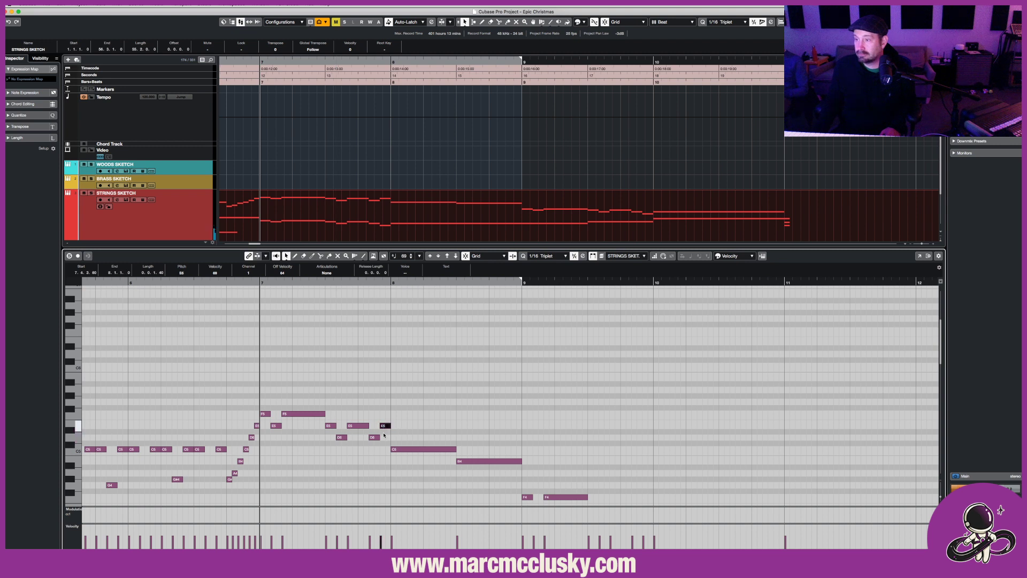
left_click_drag(385, 435, 384, 468)
scroll(385, 468, "down", 5)
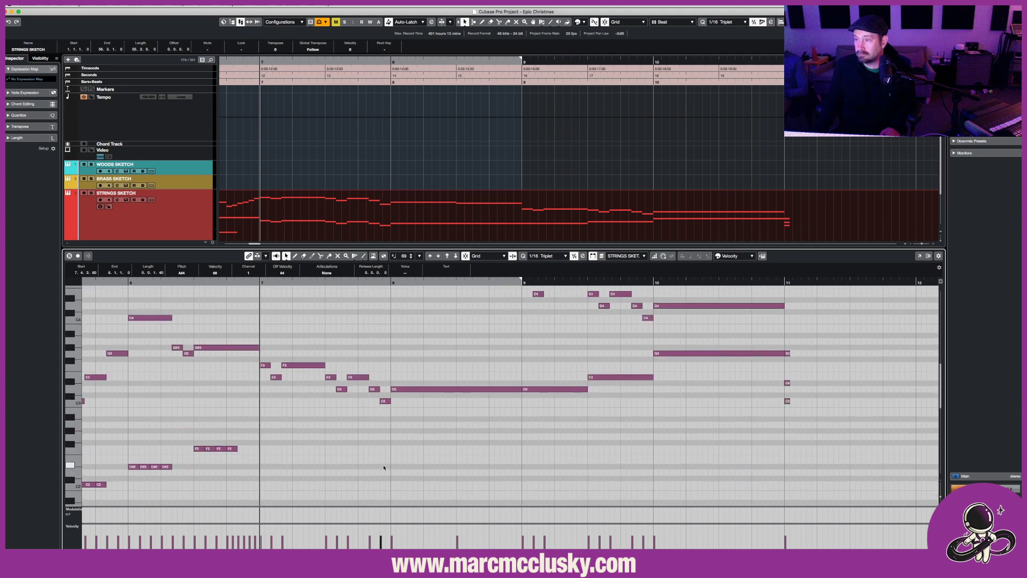
scroll(384, 467, "up", 5)
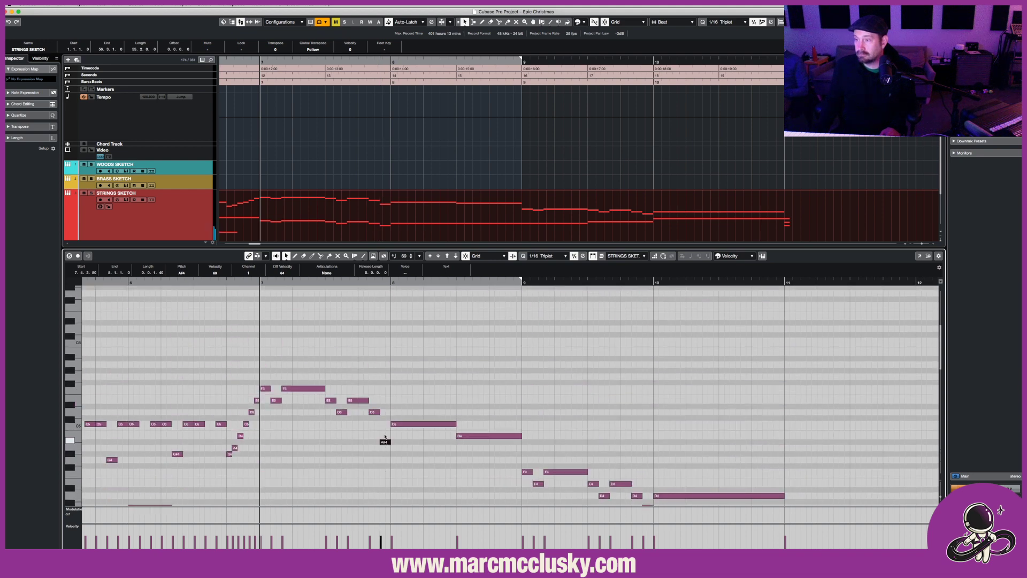
left_click_drag(384, 437, 388, 424)
key("space")
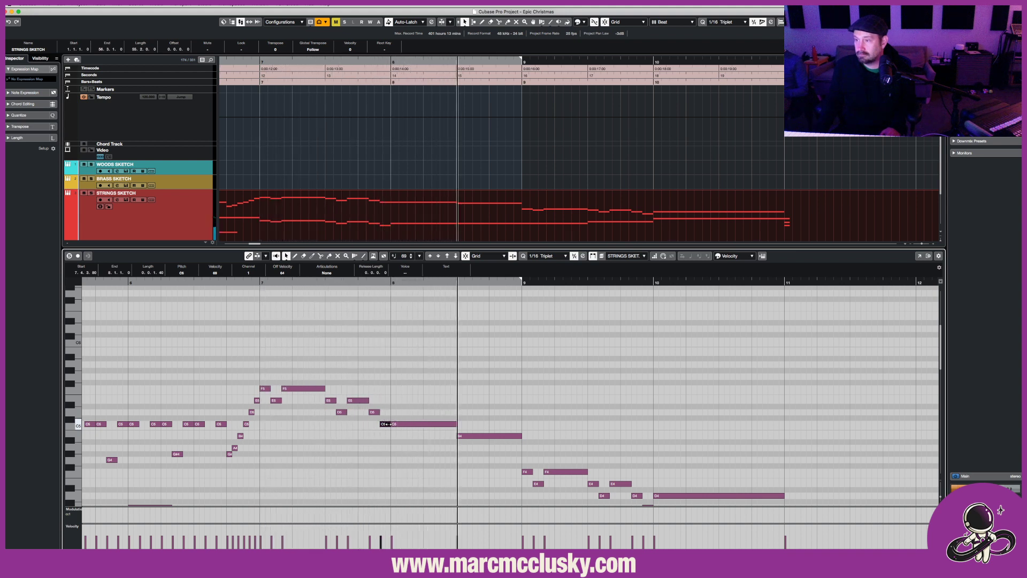
Try splitting the end of bar 7 into a halved C5 and a very short G4, audition it, and delete the G4.
key("space")
left_click_drag(388, 424, 383, 426)
right_click(383, 430)
left_click(392, 436)
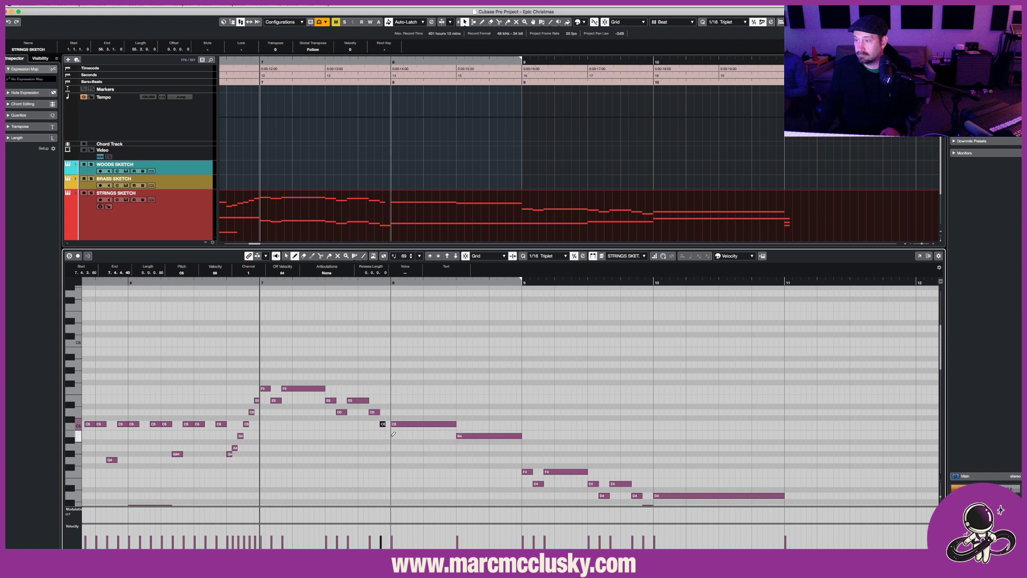
left_click(390, 459)
key("space")
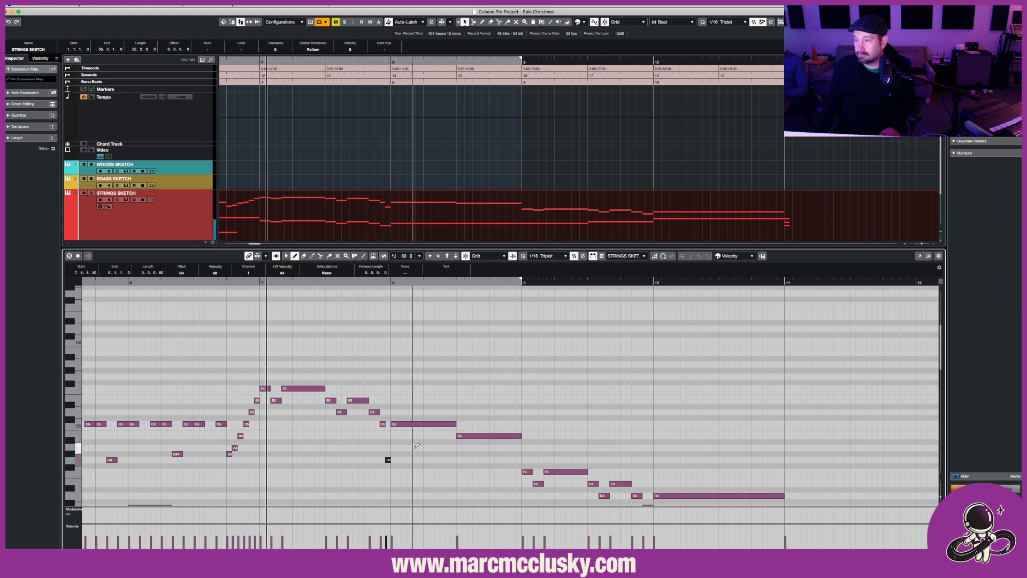
key("1")
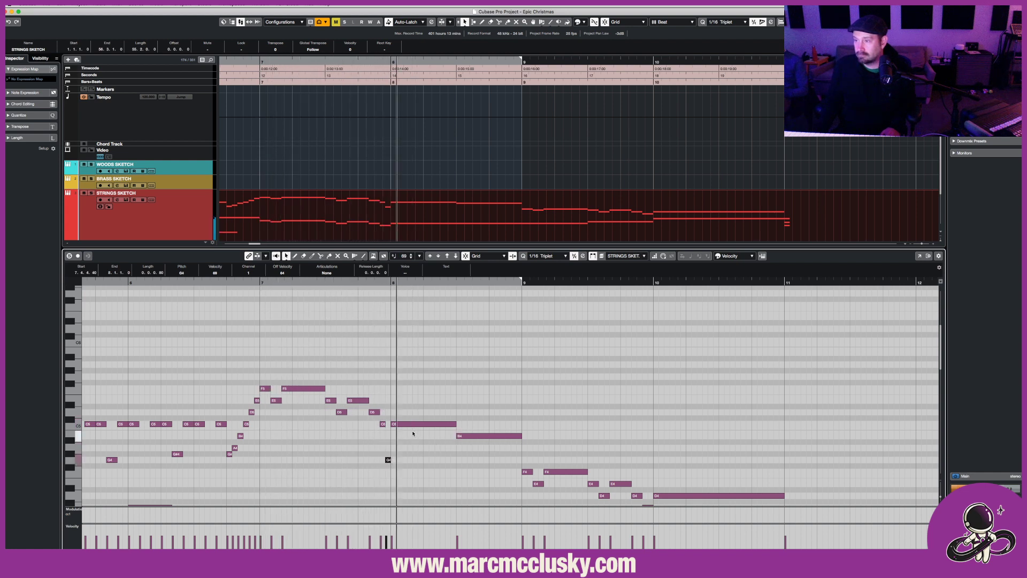
key("space")
key("Delete")
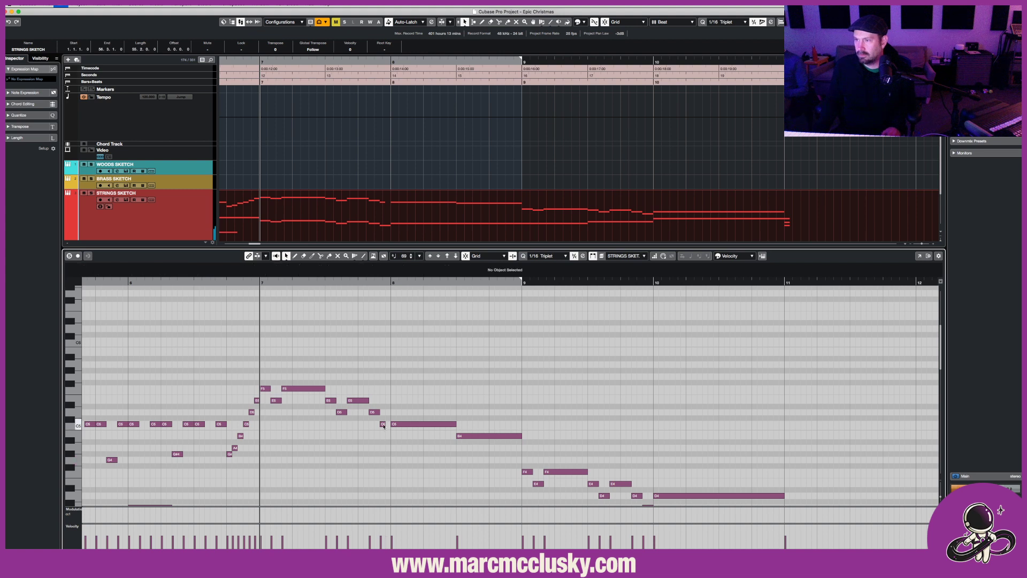
Lengthen bar 7's last C5 to reach bar 8 and try it at G4, auditioning the change.
left_click(382, 425)
left_click_drag(384, 423, 384, 459)
right_click(385, 393)
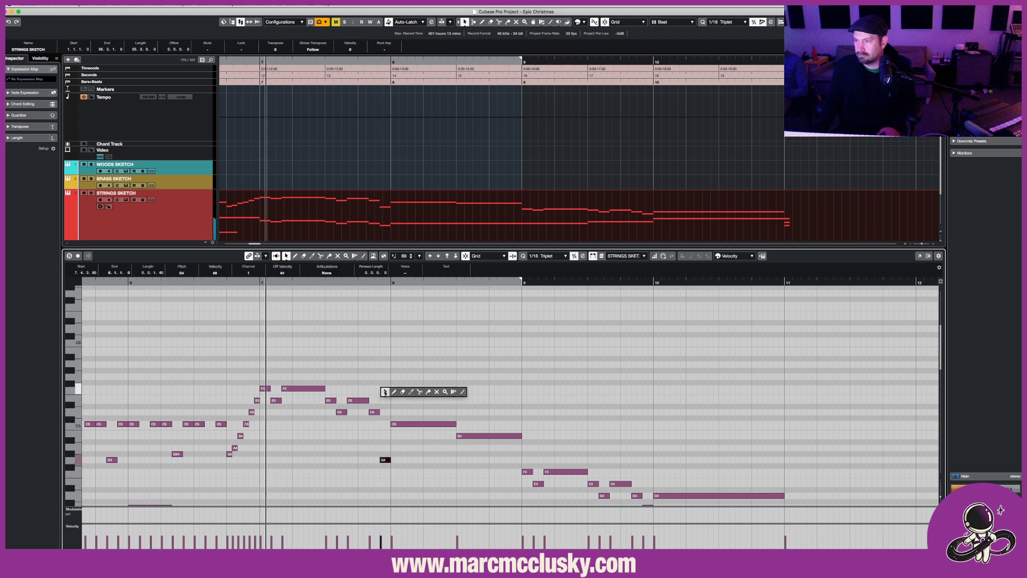
left_click(394, 392)
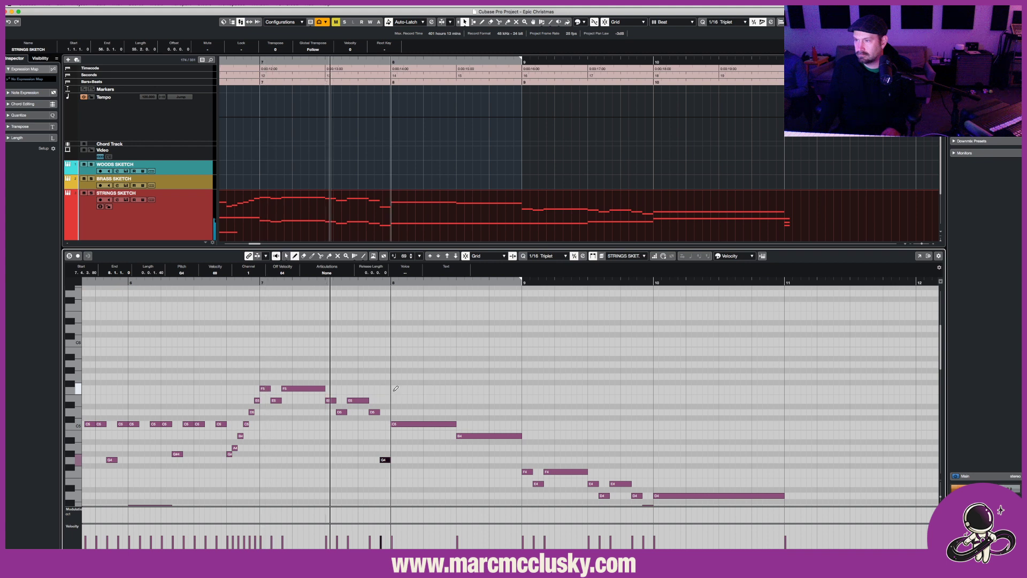
key("space")
key("1")
Return bar 7's last note to C5, raise both long bar 8 notes to D5, and place a short C5 between them at the first one's shortened end.
left_click_drag(384, 460, 404, 415)
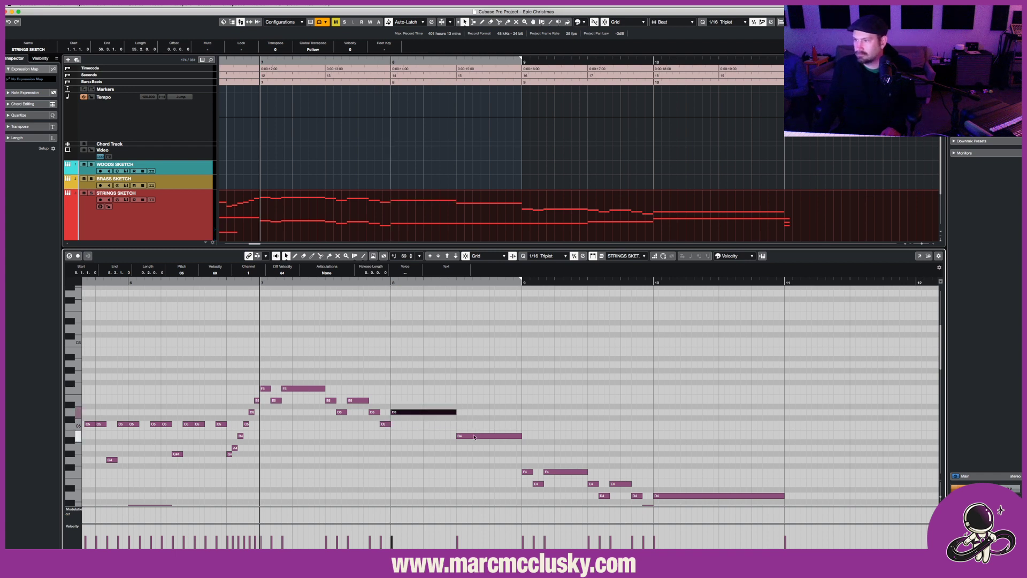
mouse_move(474, 436)
left_mouse_down()
mouse_move(471, 413)
mouse_move(445, 415)
left_mouse_up()
right_click(444, 422)
left_click(450, 423)
left_click(450, 423)
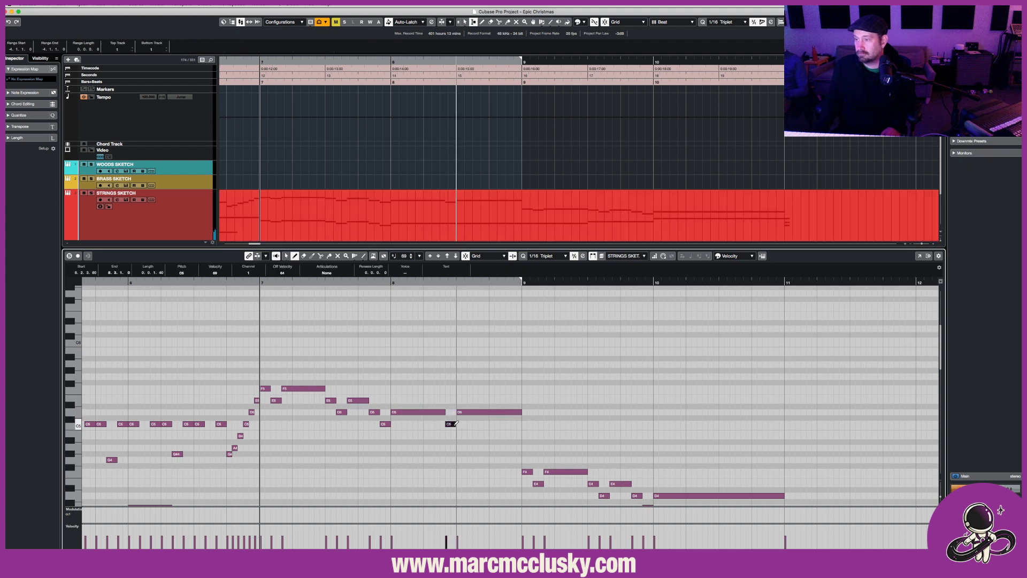
right_click(446, 396)
left_click(448, 395)
key("space")
Match the rhythm in the lower line of bar 8 by shortening its D3 and adding a short C3 and a half-bar D3.
scroll(447, 396, "down", 3)
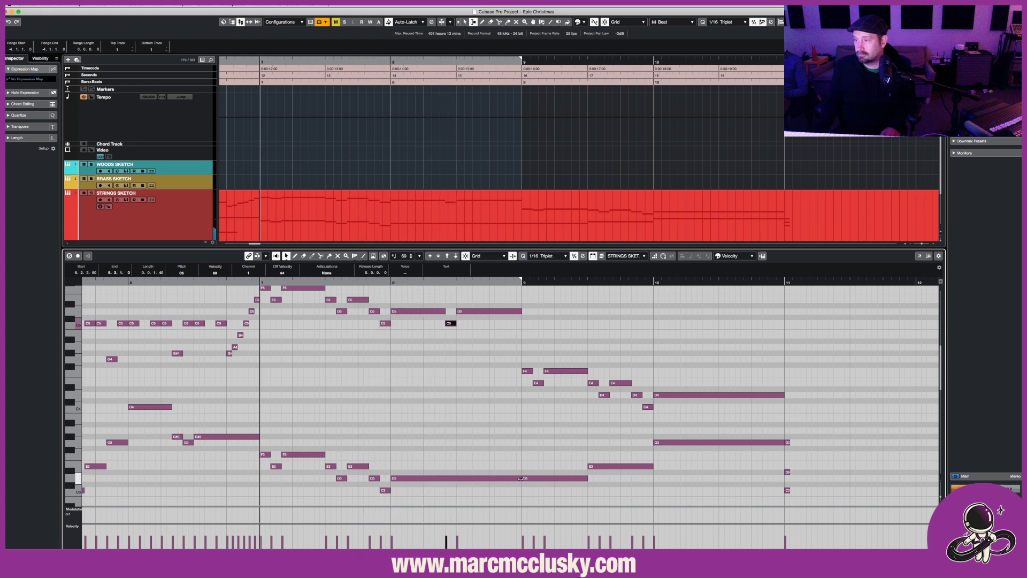
mouse_move(522, 478)
left_mouse_down()
mouse_move(445, 479)
mouse_move(522, 479)
left_mouse_up()
key("2")
left_click(449, 490)
right_click(502, 452)
left_click(502, 452)
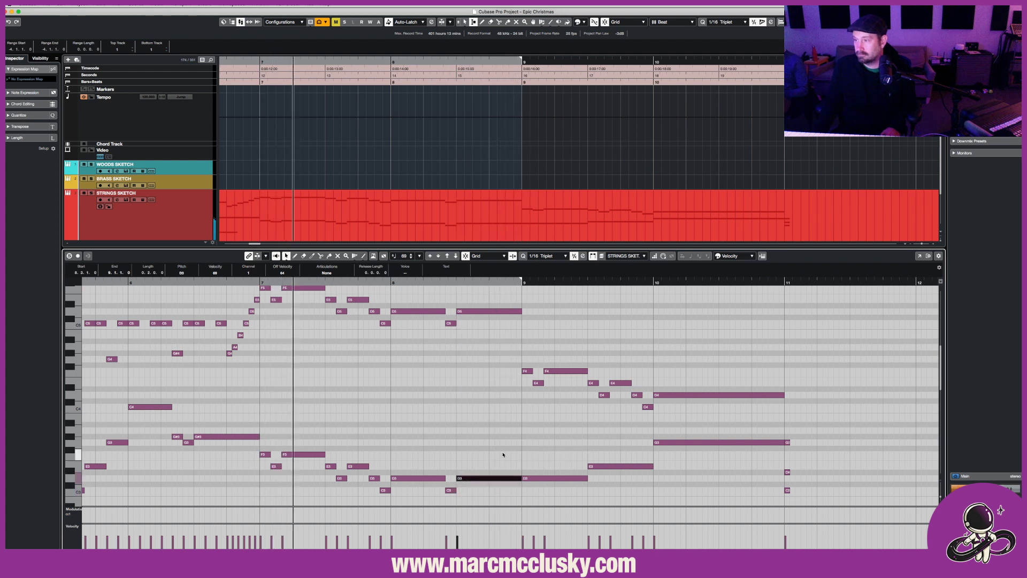
Draw A1 and C2 across the two halves of bar 7 and D2 across bar 8 above the bass notes, auditioning them.
scroll(505, 456, "down", 5)
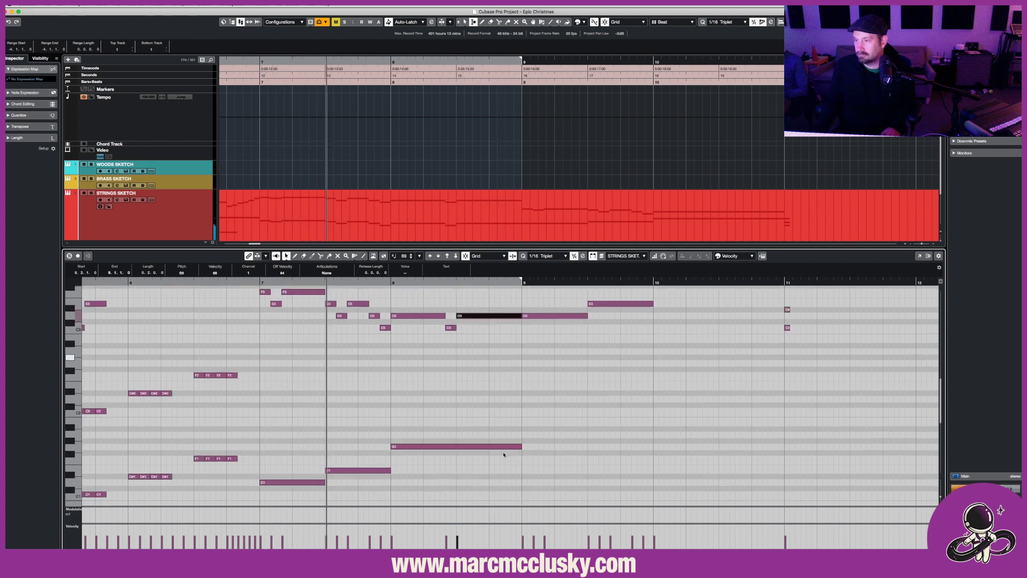
key("space")
right_click(291, 383)
left_click(299, 384)
key("space")
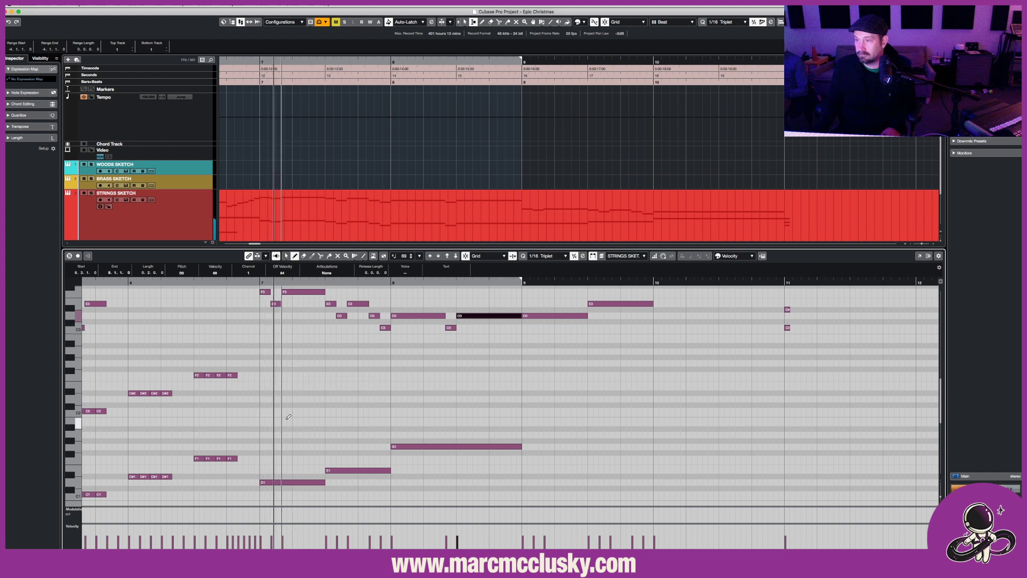
mouse_move(265, 435)
left_mouse_down()
mouse_move(324, 431)
mouse_move(360, 412)
mouse_move(534, 399)
mouse_move(524, 397)
left_mouse_up()
key("space")
key("1")
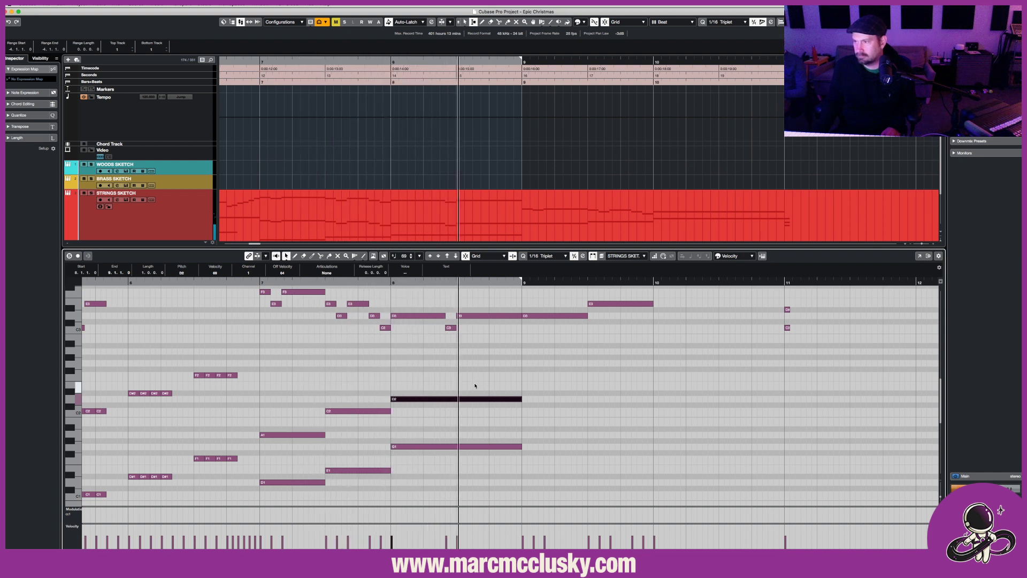
Draw F2 in the first half of bar 7 and G2 in the second half, above the existing bass notes.
left_click(459, 383)
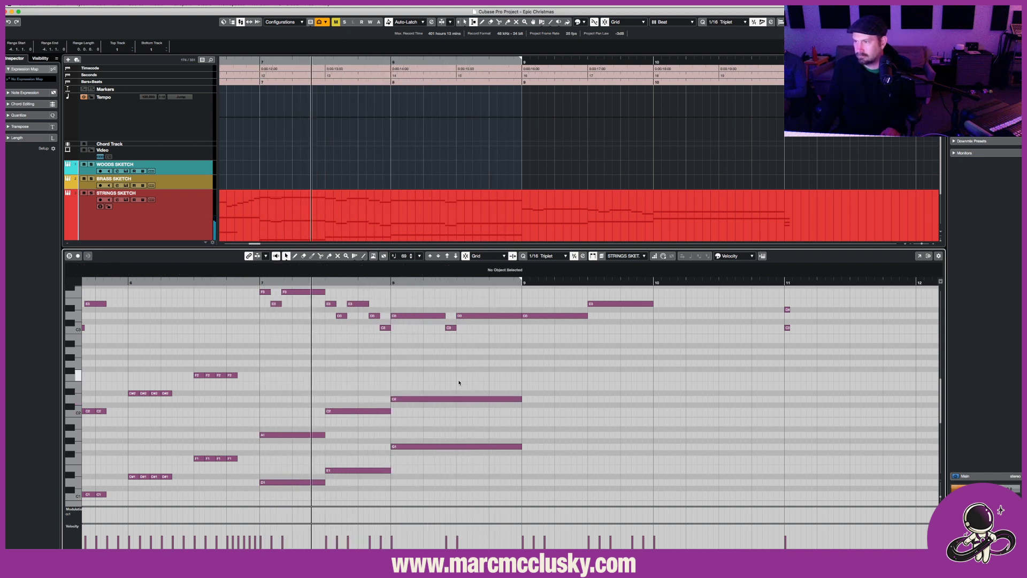
right_click(459, 382)
left_click(467, 382)
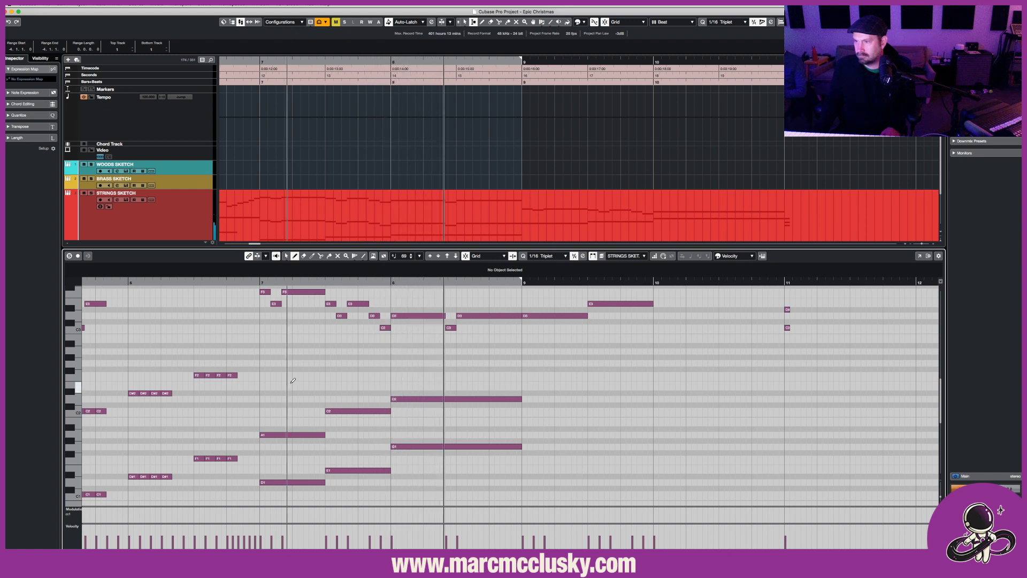
key("space")
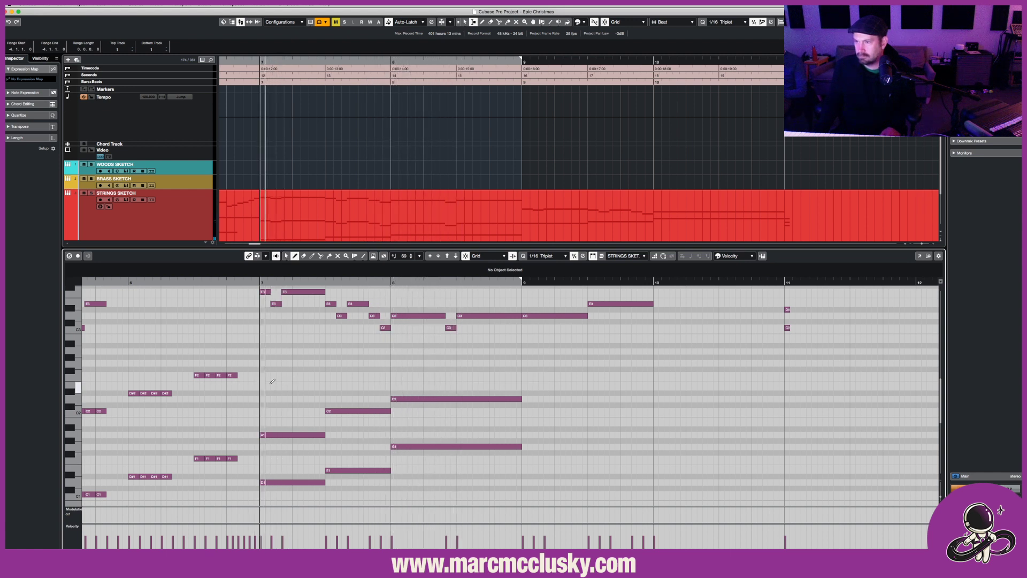
left_click_drag(262, 375, 397, 362)
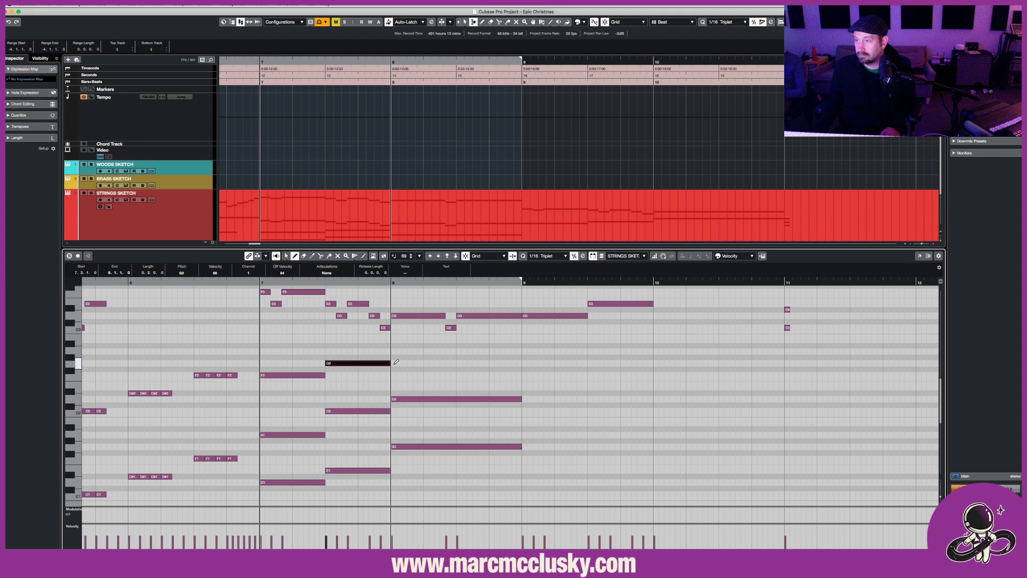
Try F2 and E2 across the halves of bar 8, audition them with the F2 moved to G2, and delete both notes.
left_click_drag(395, 375, 522, 384)
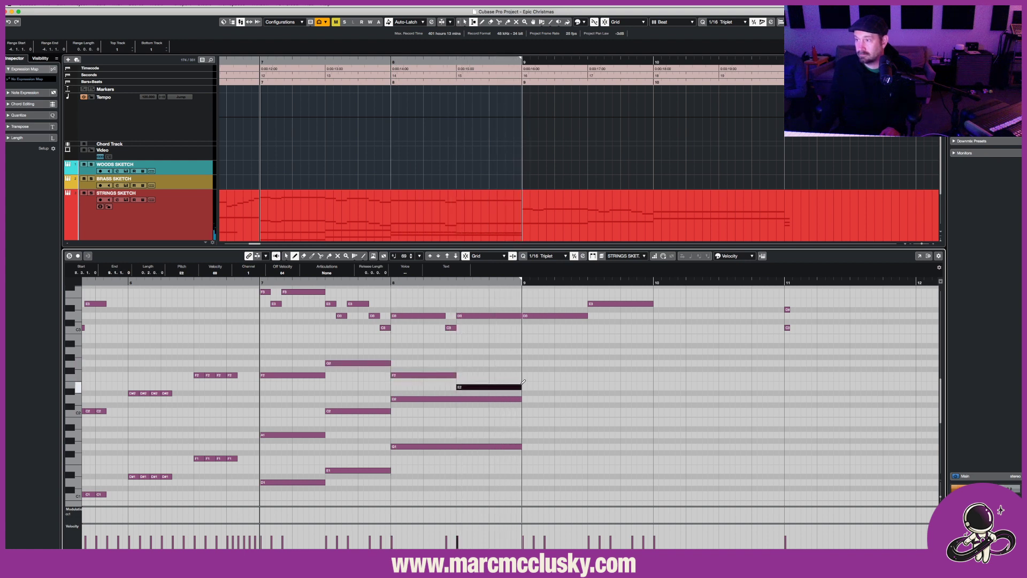
key("1")
key("space")
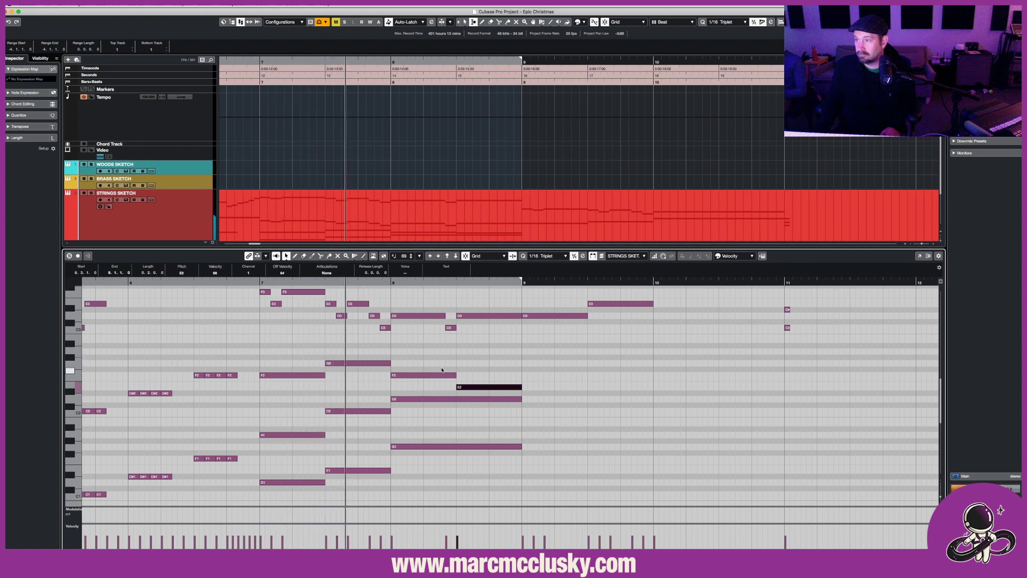
key("space")
mouse_move(429, 377)
left_mouse_down()
mouse_move(429, 332)
mouse_move(430, 377)
mouse_move(425, 366)
left_mouse_up()
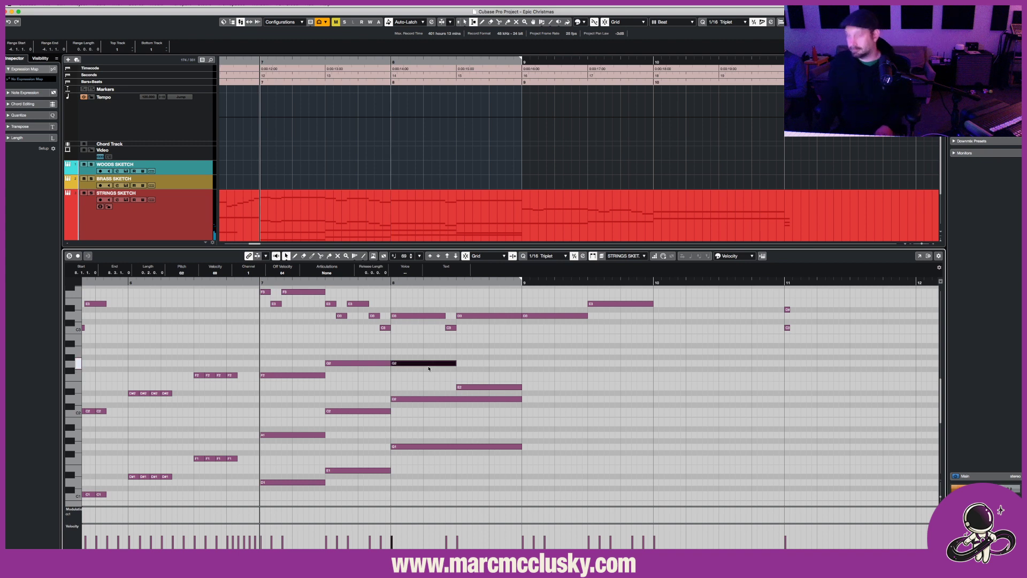
key("Delete")
left_click(470, 387)
key("Delete")
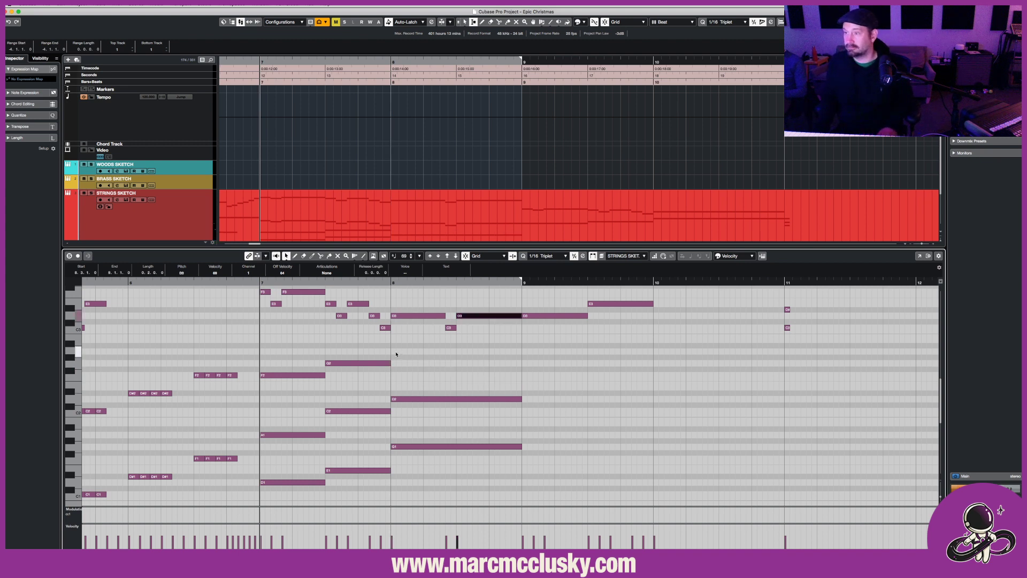
Lower the long notes of bar 8's lower line to C3 in the first half and B2 in the second, auditioning the change.
key("space")
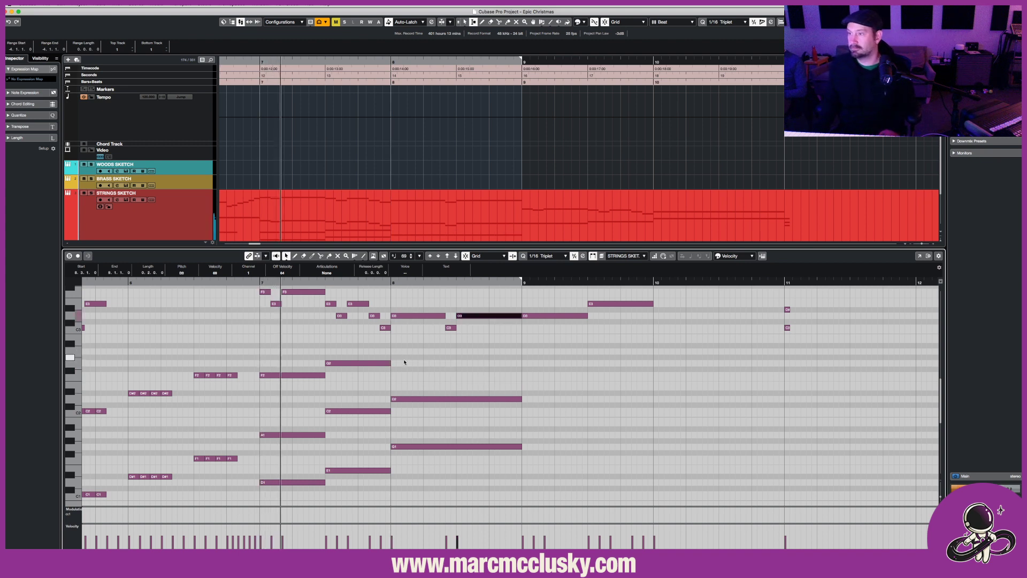
key("space")
left_click(412, 316)
key("Down")
key("Down")
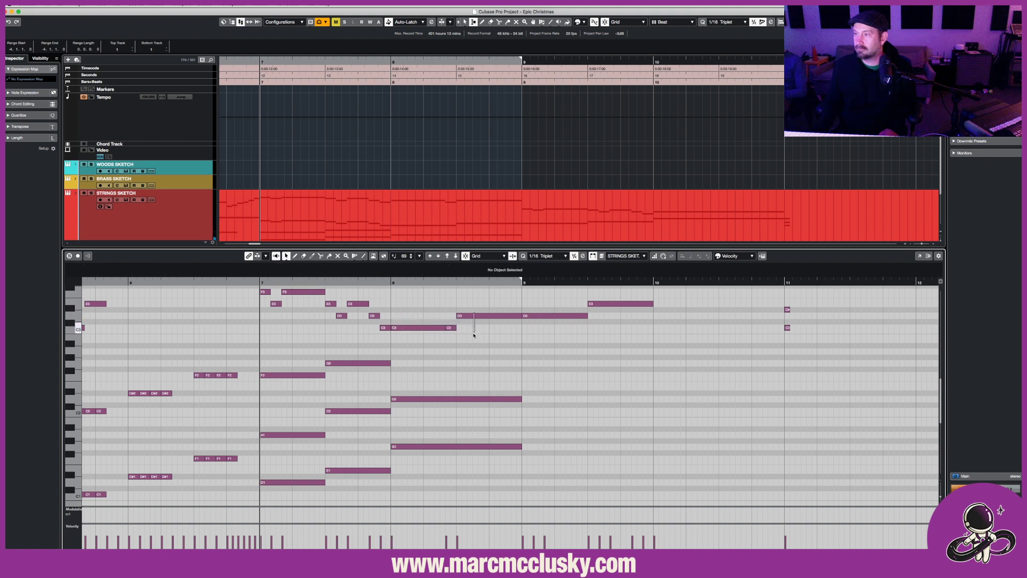
left_click_drag(476, 315, 474, 332)
key("space")
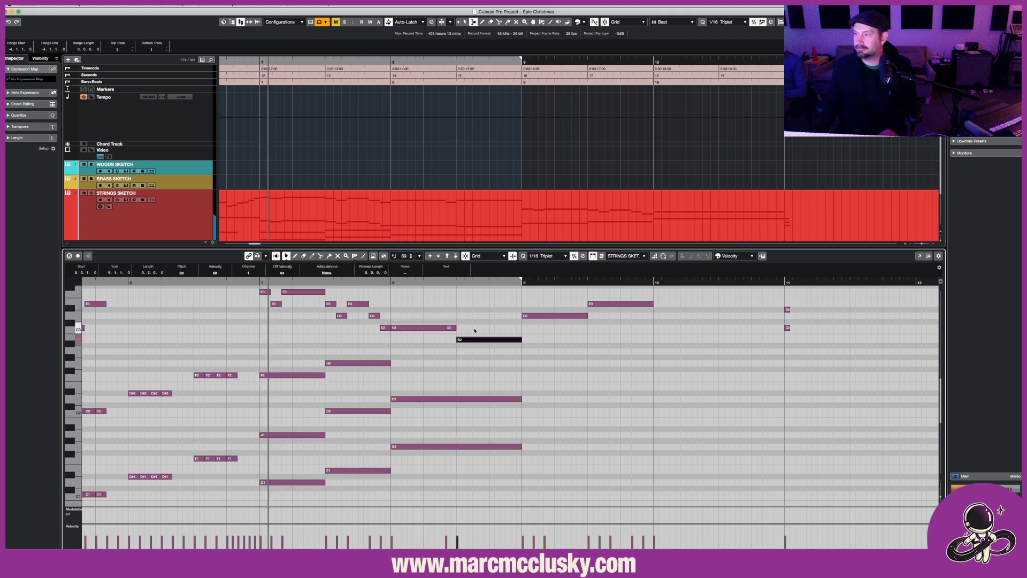
key("space")
Draw two half-bar G2 notes across bar 8, above the long D2.
right_click(423, 365)
left_click(433, 365)
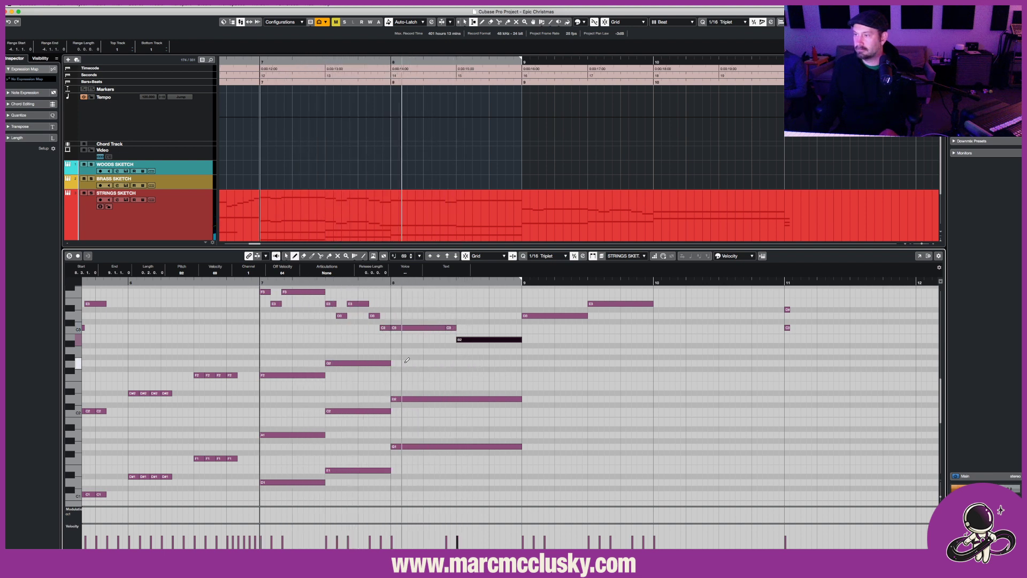
mouse_move(394, 363)
left_mouse_down()
mouse_move(528, 362)
mouse_move(519, 364)
left_mouse_up()
key("1")
Lower the long bar 8 notes of the high countermelody to C5 in the first half and B4 in the second.
scroll(510, 366, "up", 4)
scroll(510, 366, "right", 2)
scroll(510, 366, "up", 4)
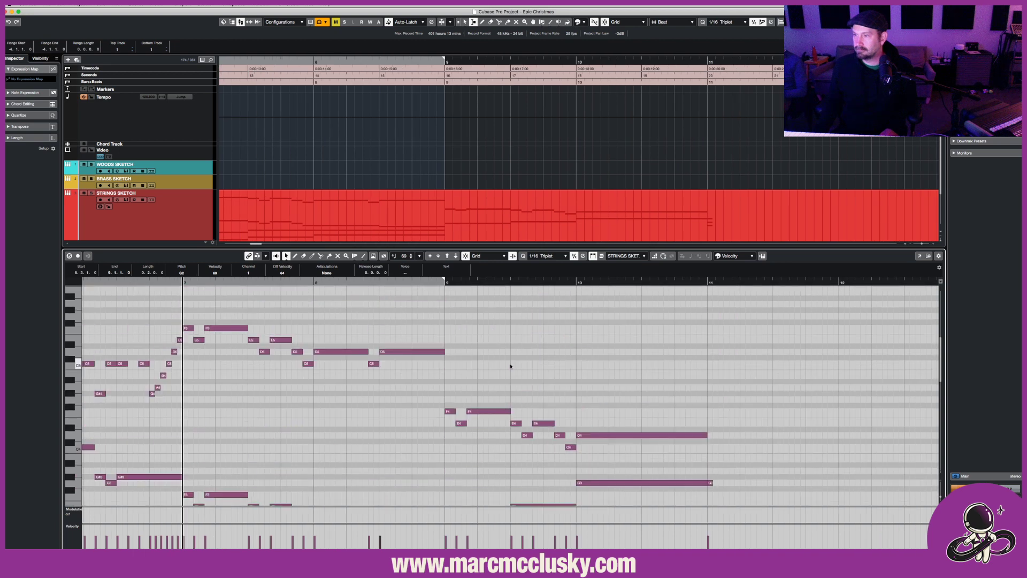
key("Down")
key("Down")
key("Down")
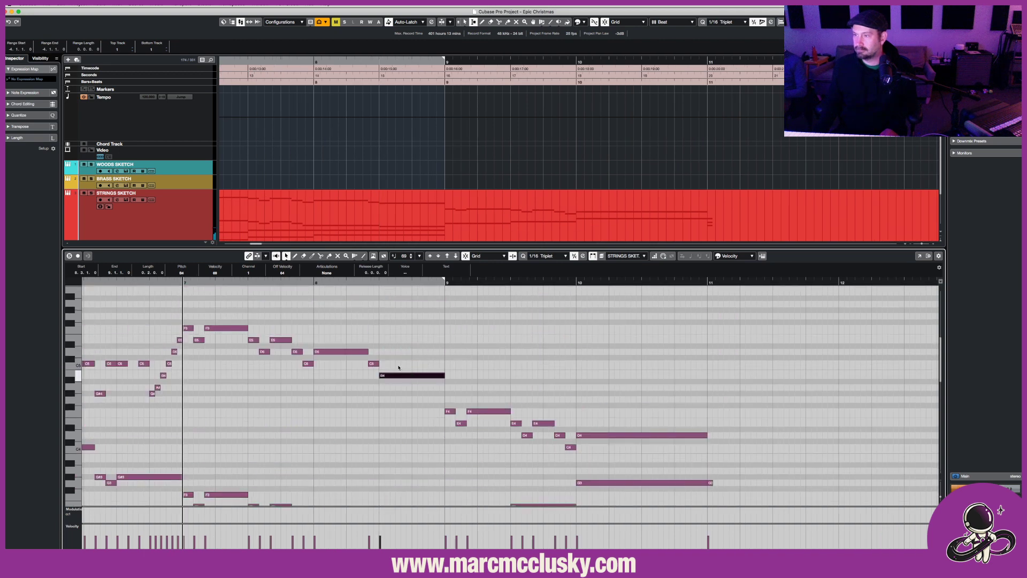
left_click_drag(327, 351, 337, 363)
Audition bars 7 and 8 repeatedly, checking the high countermelody against the lower line and bass harmony.
key("space")
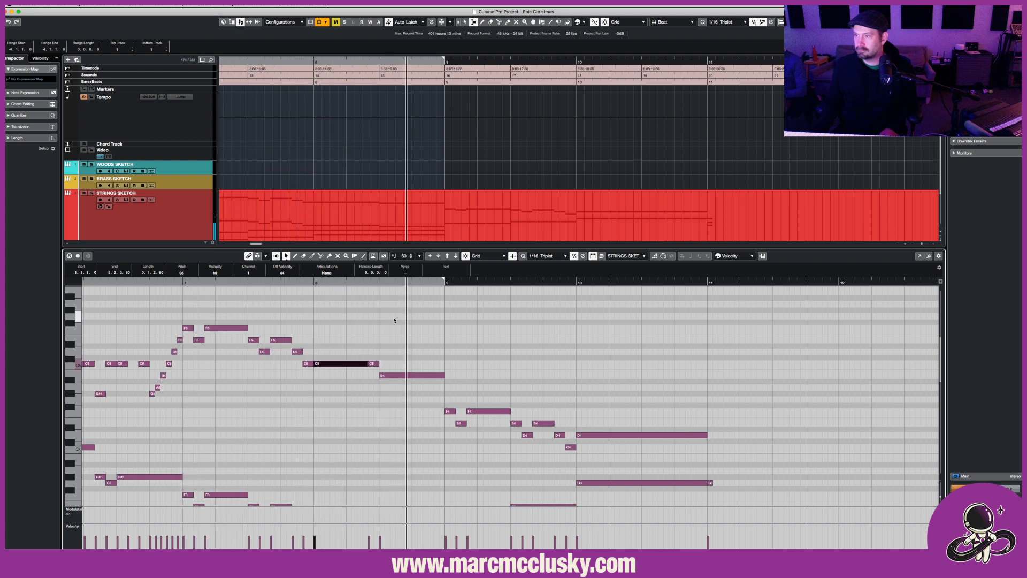
key("space")
scroll(355, 313, "down", 6)
key("space")
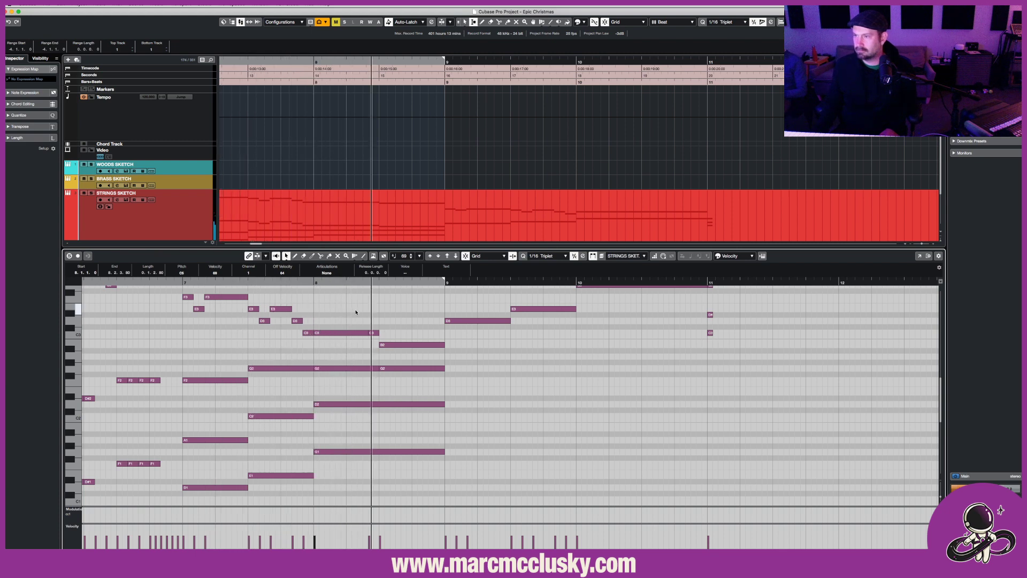
key("space")
key("space")
scroll(353, 313, "up", 7)
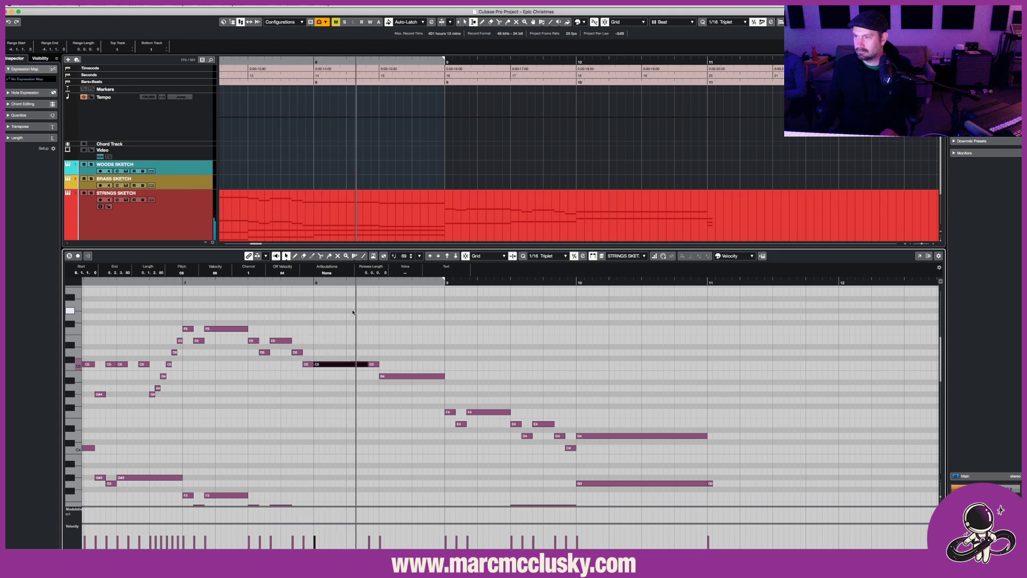
key("space")
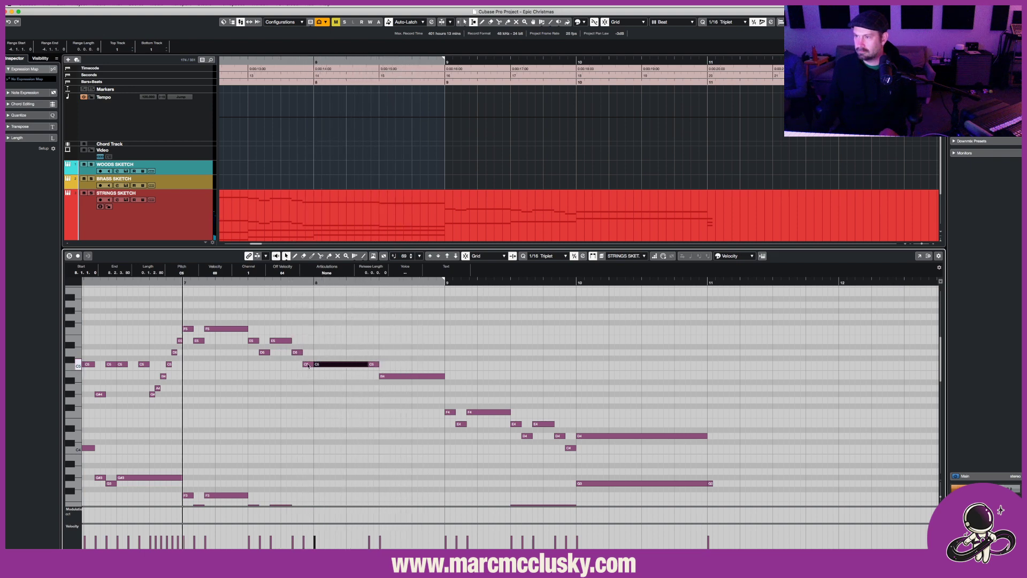
Raise the last short note of bar 7 to D5 in the high countermelody and D3 in the lower line, auditioning the result.
left_click_drag(307, 364, 307, 352)
key("space")
scroll(309, 389, "down", 6)
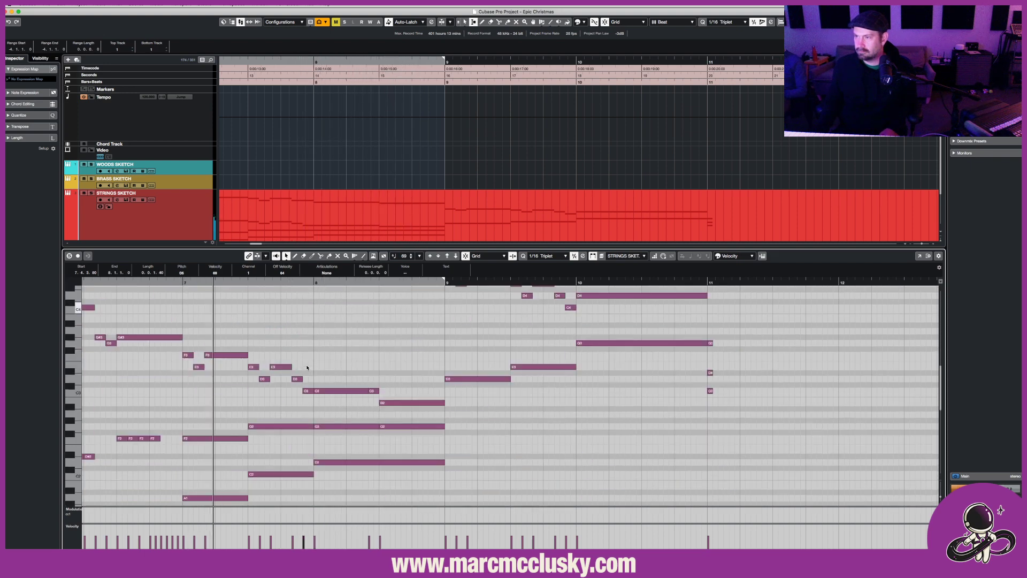
key("space")
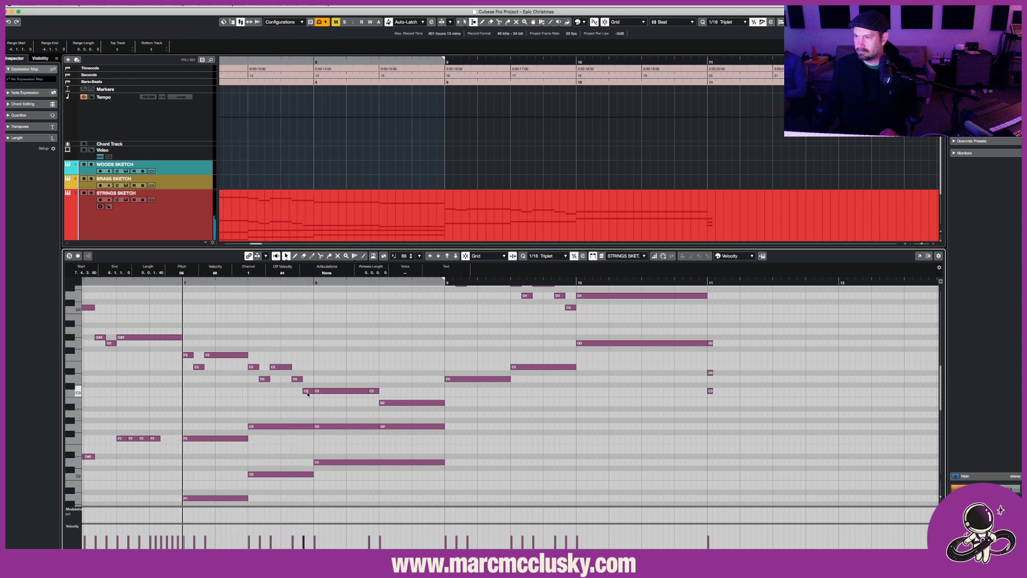
left_click_drag(309, 389, 309, 382)
key("space")
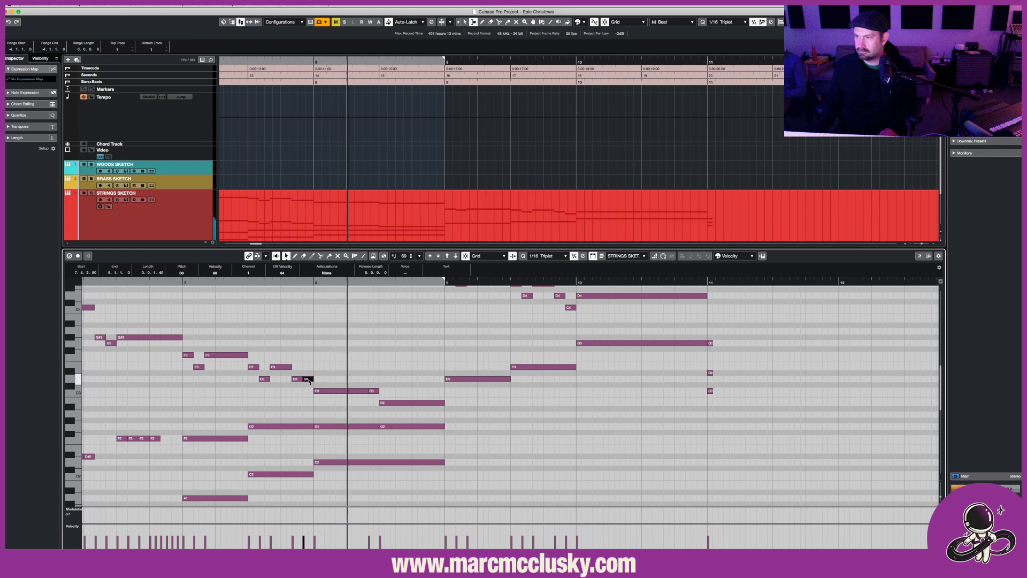
key("space")
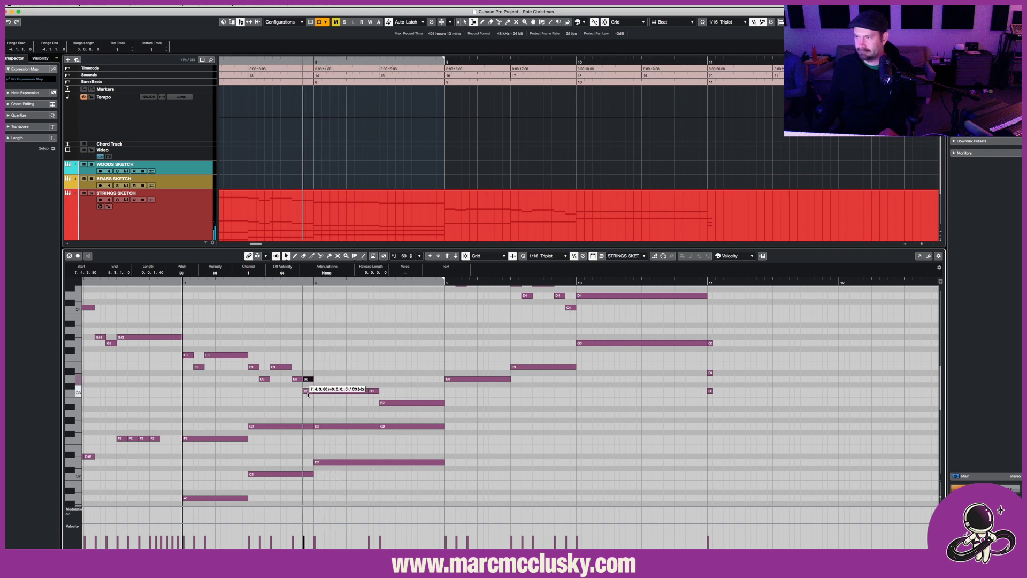
scroll(310, 355, "up", 5)
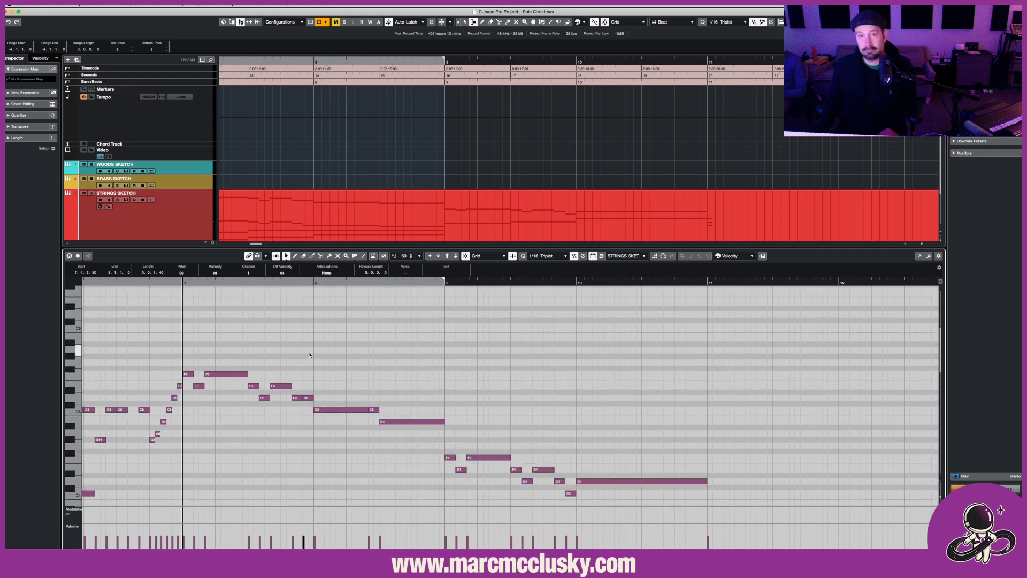
key("super+Tab")
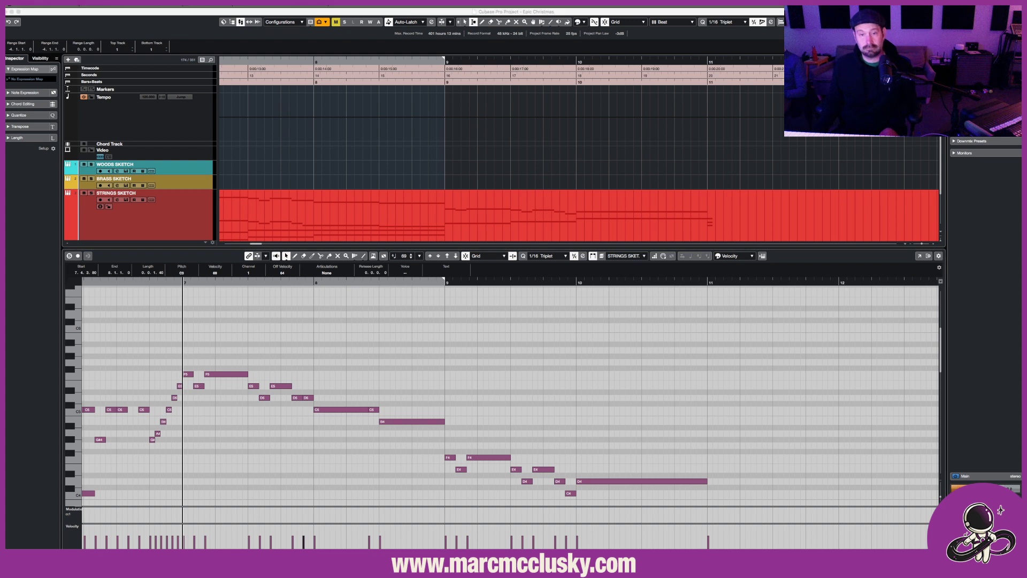
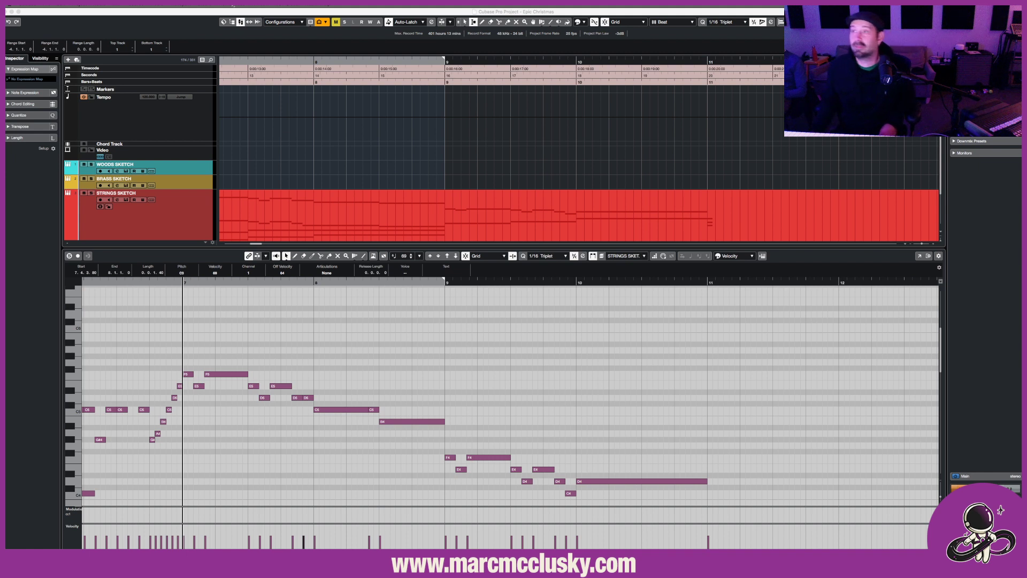
Audition the strings sketch from bar 1 through bar 10, checking how the countermelody leads into bars 9 and 10.
left_click(232, 12)
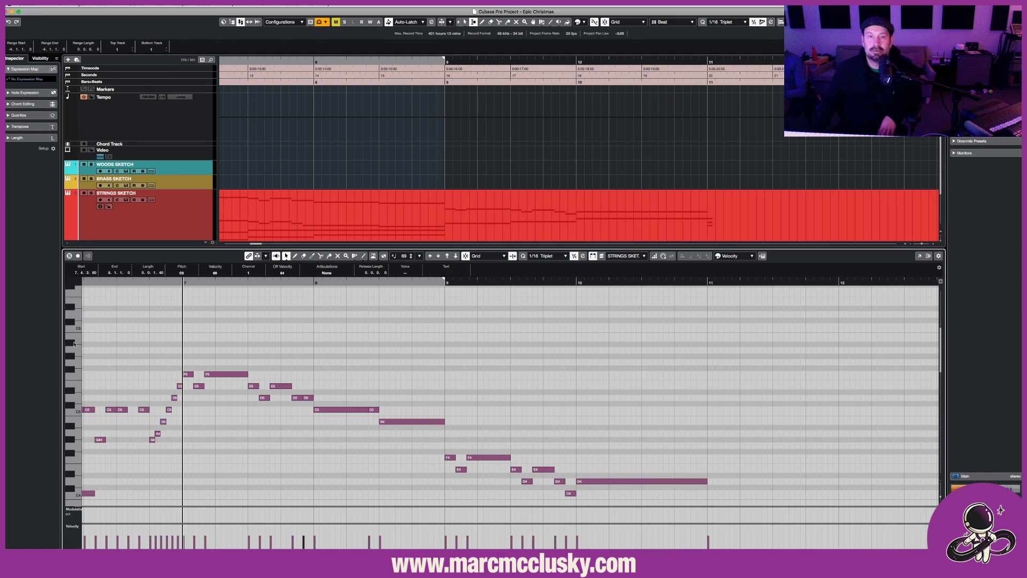
scroll(262, 358, "down", 5)
scroll(262, 358, "left", 5)
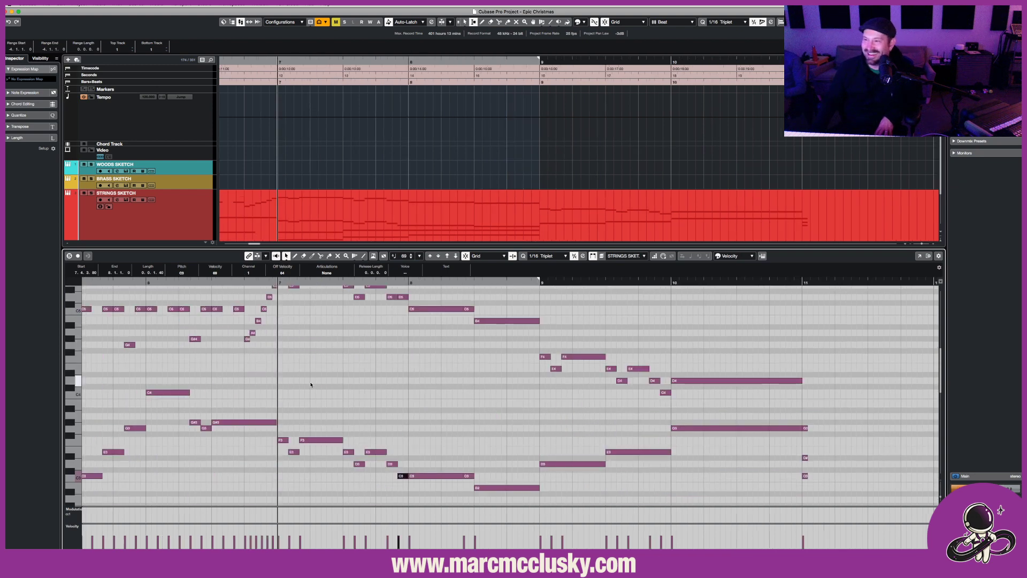
scroll(311, 384, "up", 5)
scroll(304, 374, "left", 15)
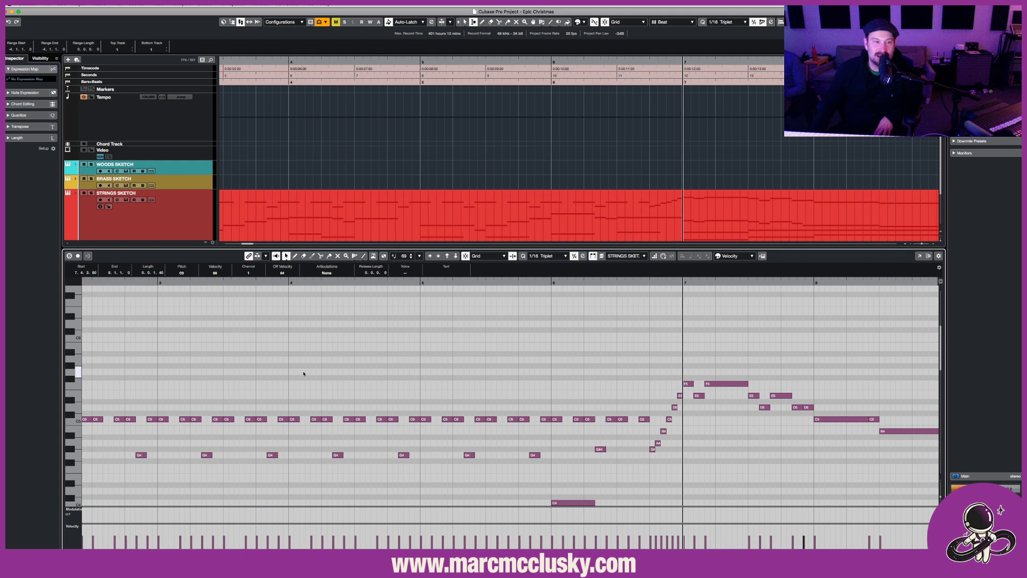
scroll(302, 374, "left", 15)
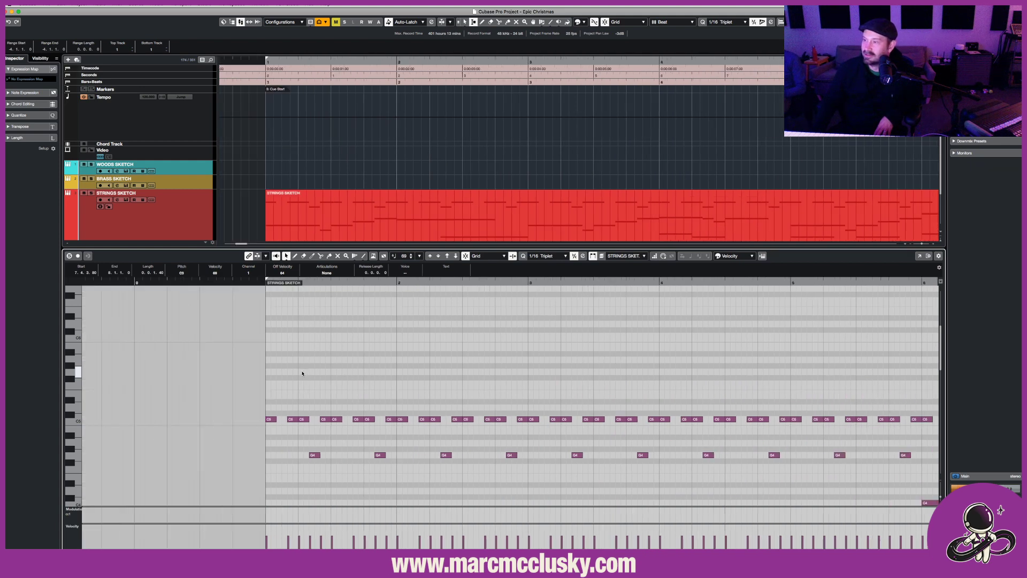
left_click(261, 282)
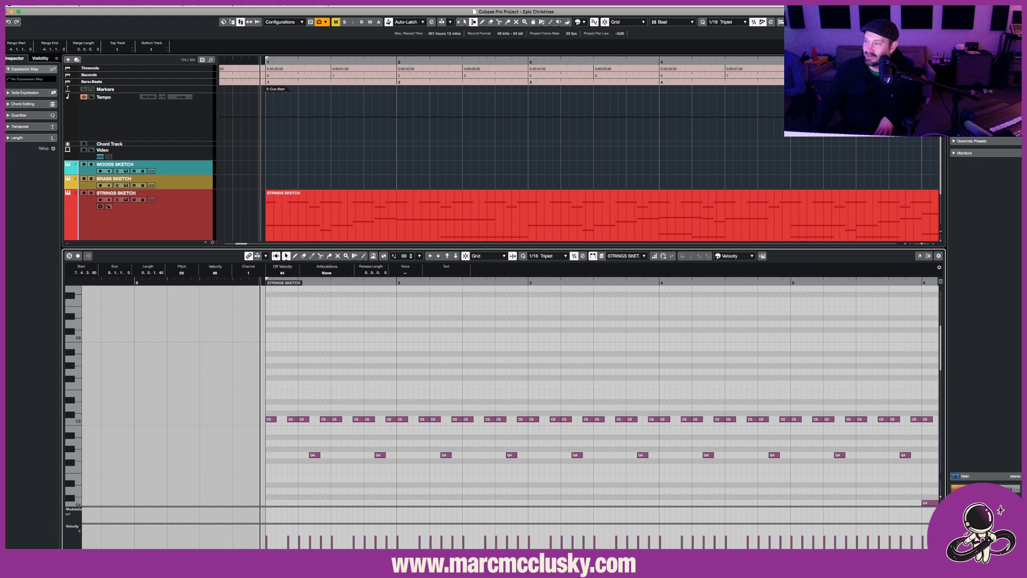
key("g")
key("g")
key("space")
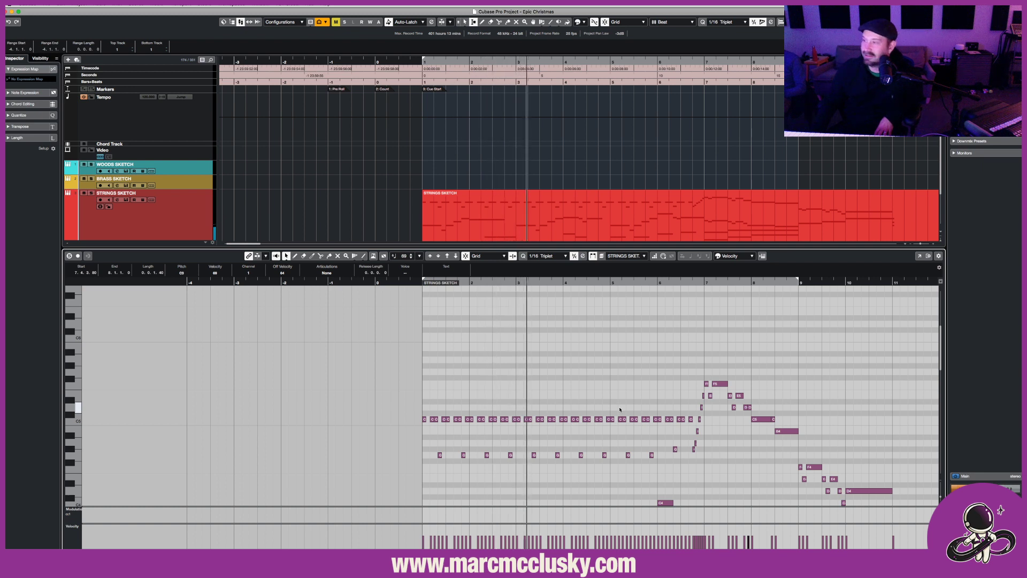
scroll(620, 409, "right", 3)
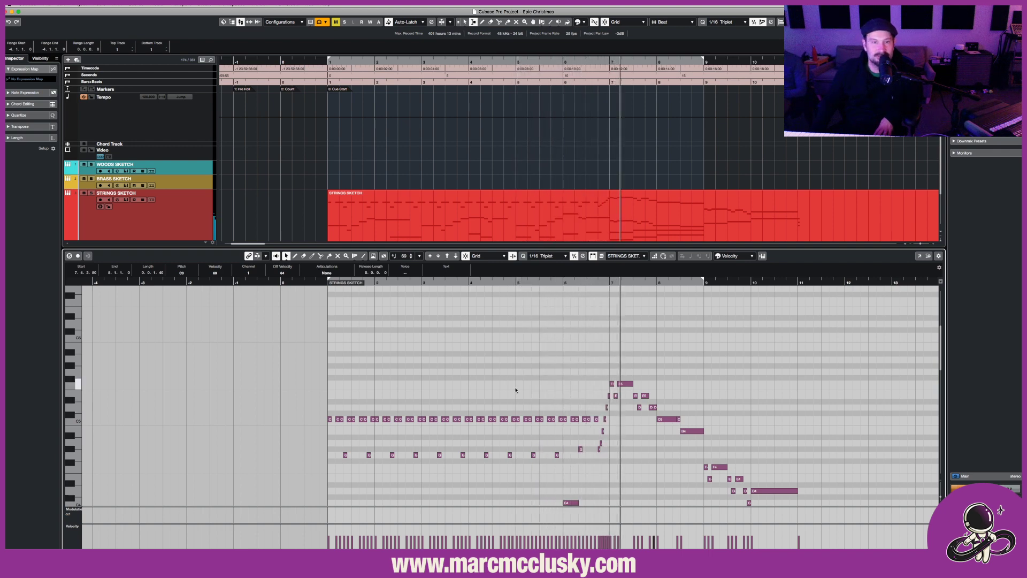
scroll(612, 402, "right", 10)
scroll(612, 402, "down", 2)
scroll(612, 401, "down", 2)
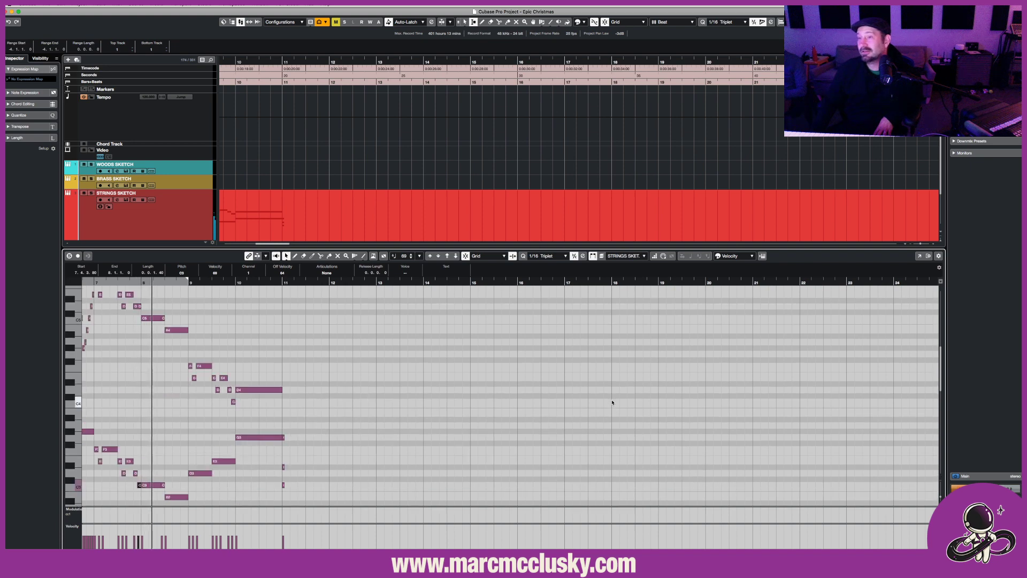
scroll(612, 401, "left", 4)
scroll(814, 497, "up", 3)
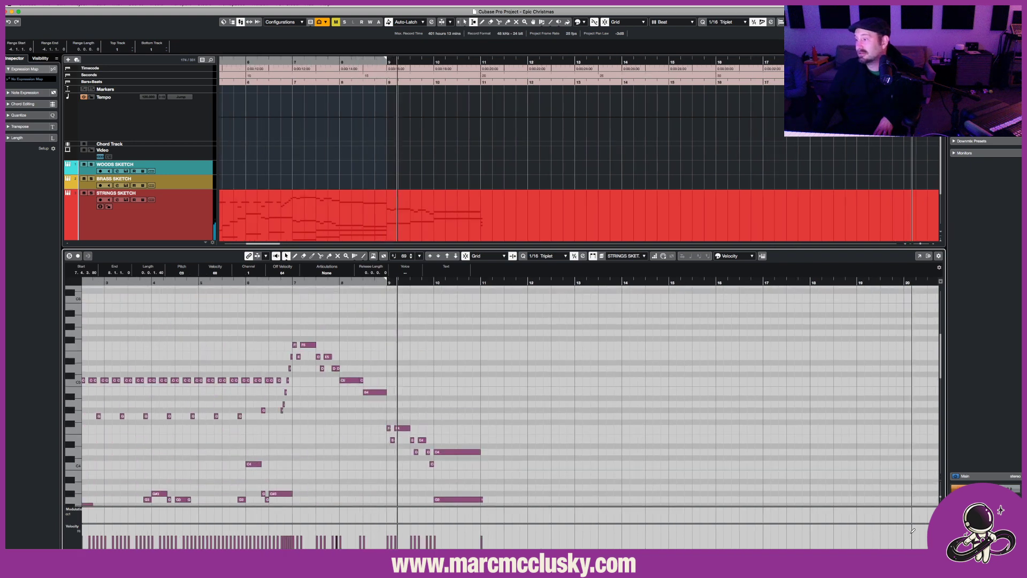
key("g")
key("g")
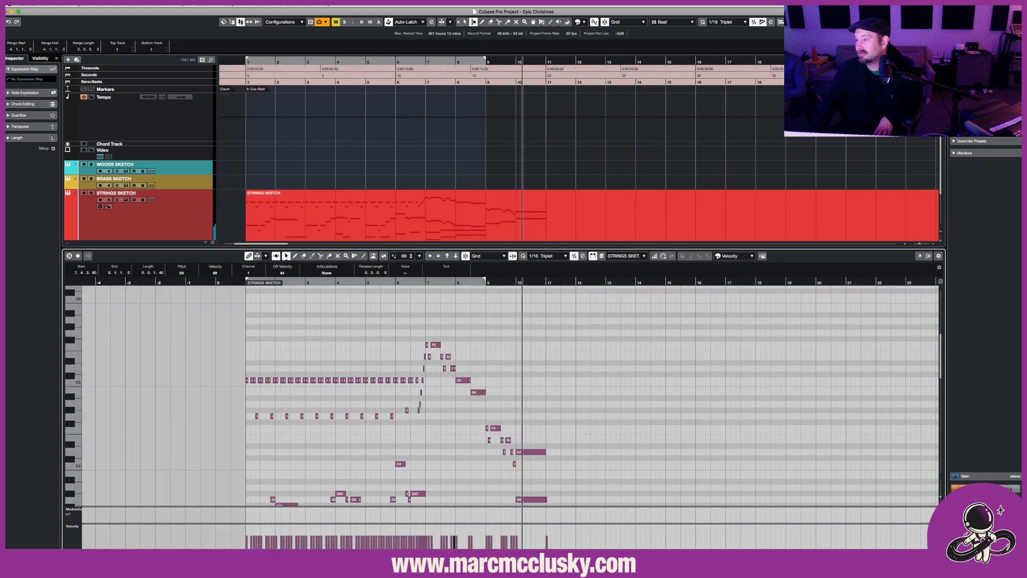
key("h")
key("h")
key("h")
scroll(776, 466, "left", 2)
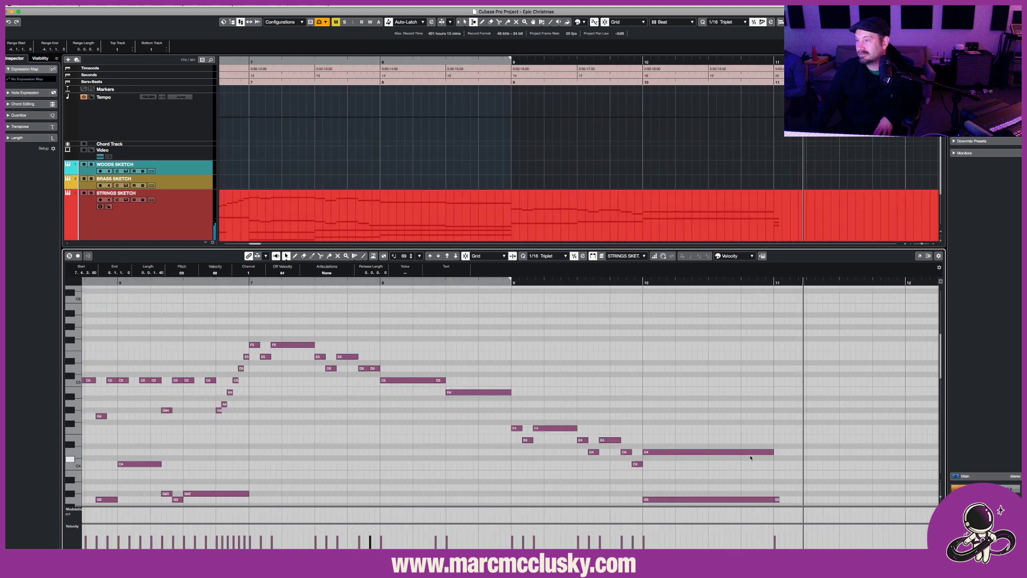
Lower the last short note of bar 7 in the high countermelody to C5, auditioning the passage from bar 7.
left_click(249, 283)
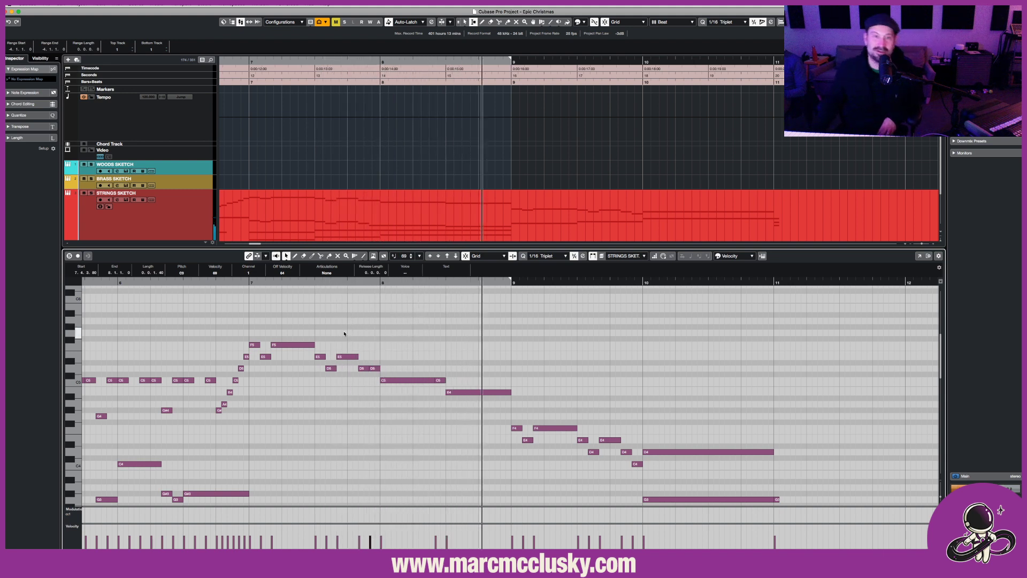
key("space")
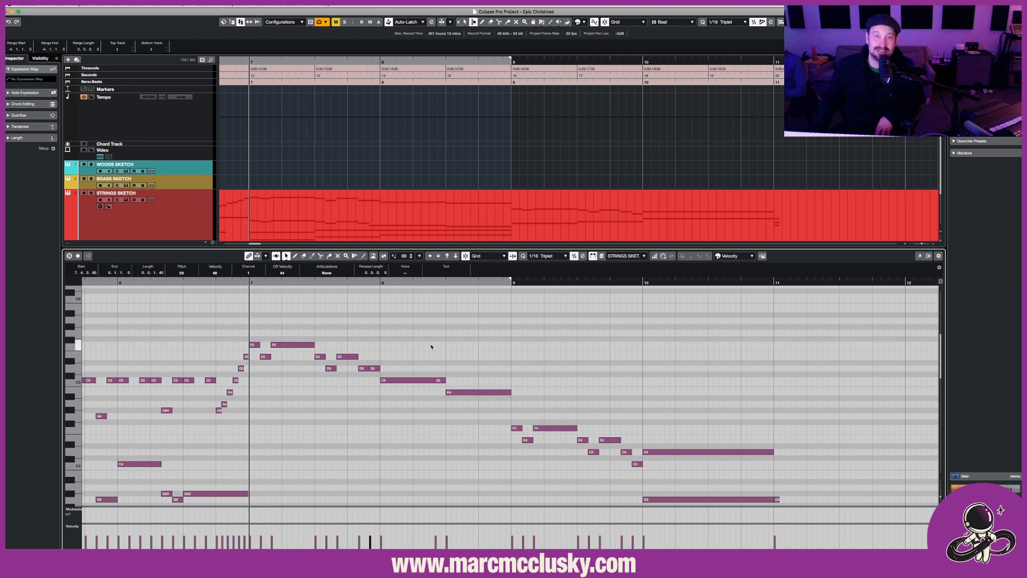
key("space")
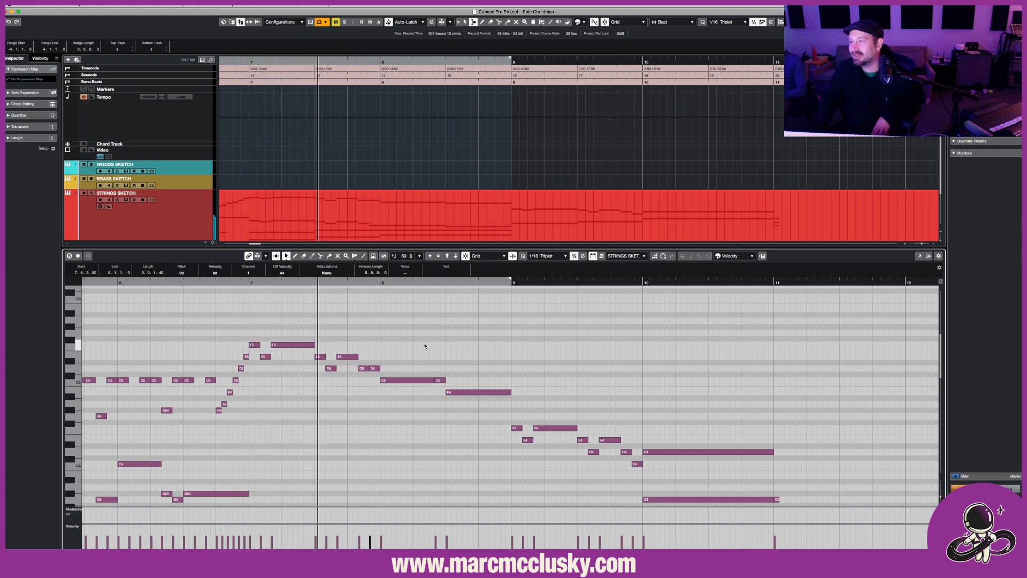
key("space")
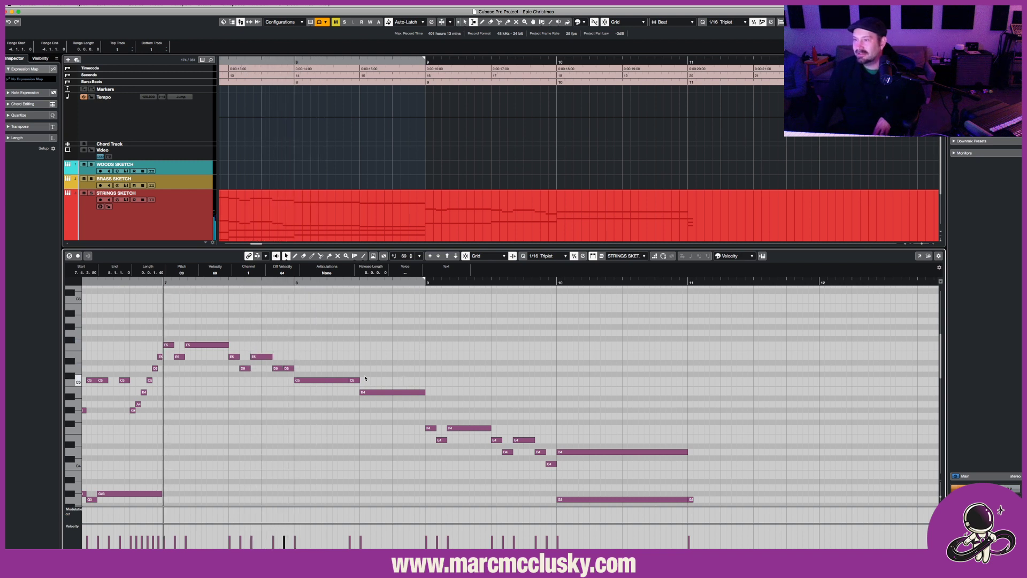
left_click(288, 369)
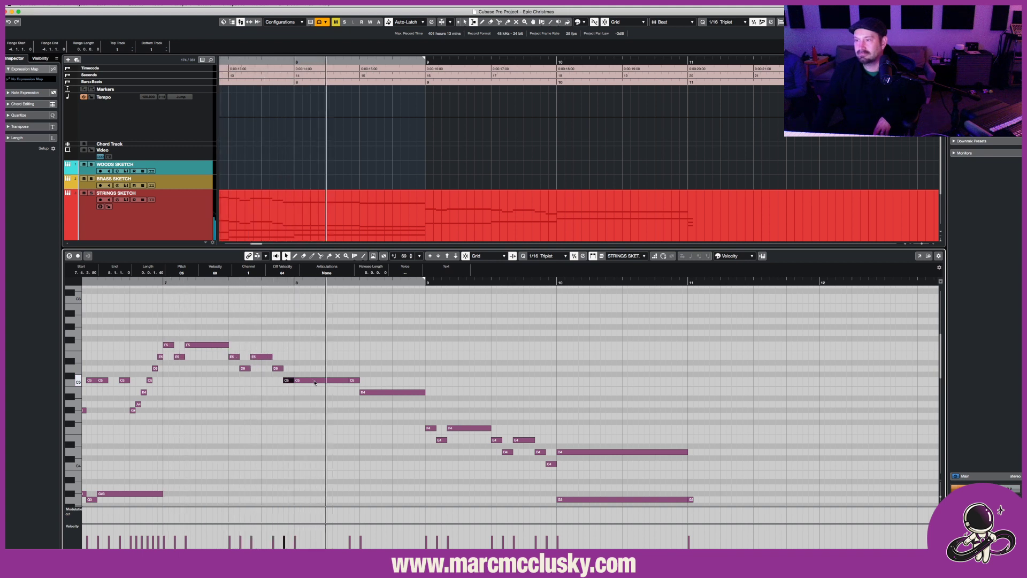
scroll(314, 383, "down", 2)
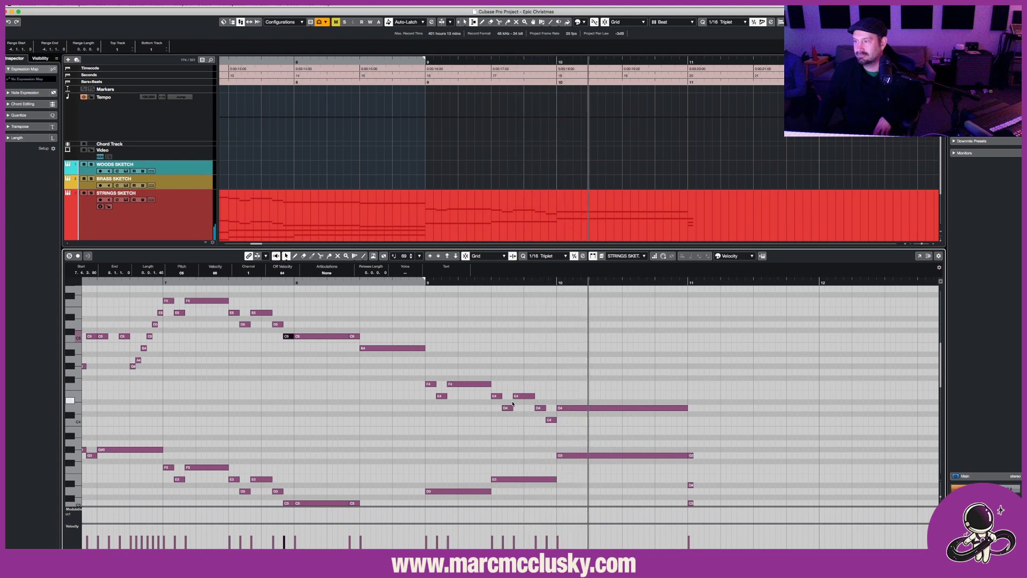
key("space")
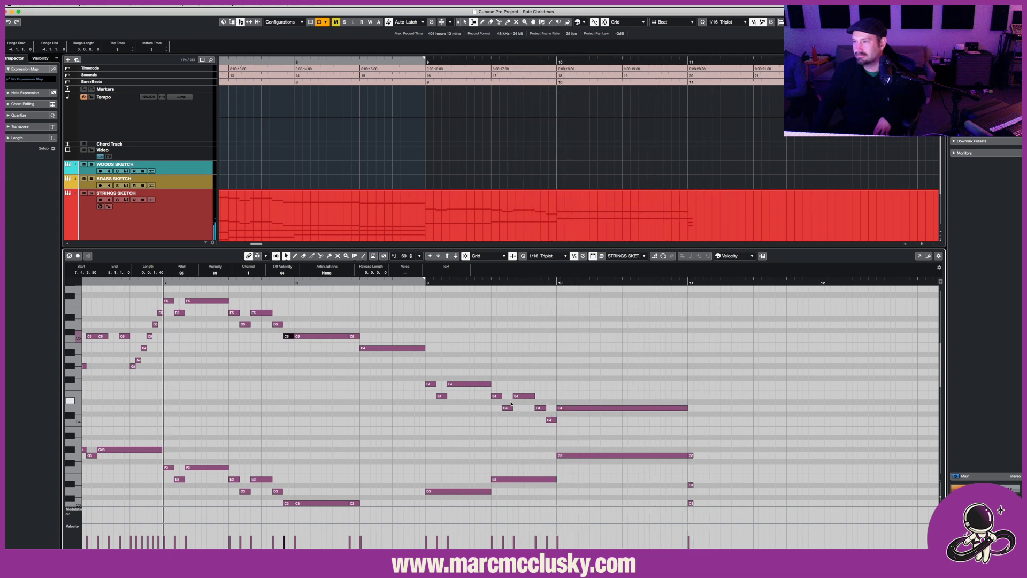
Play the whole strings sketch again from the cue start, reviewing the revised bar 7 ending in context.
key("Home")
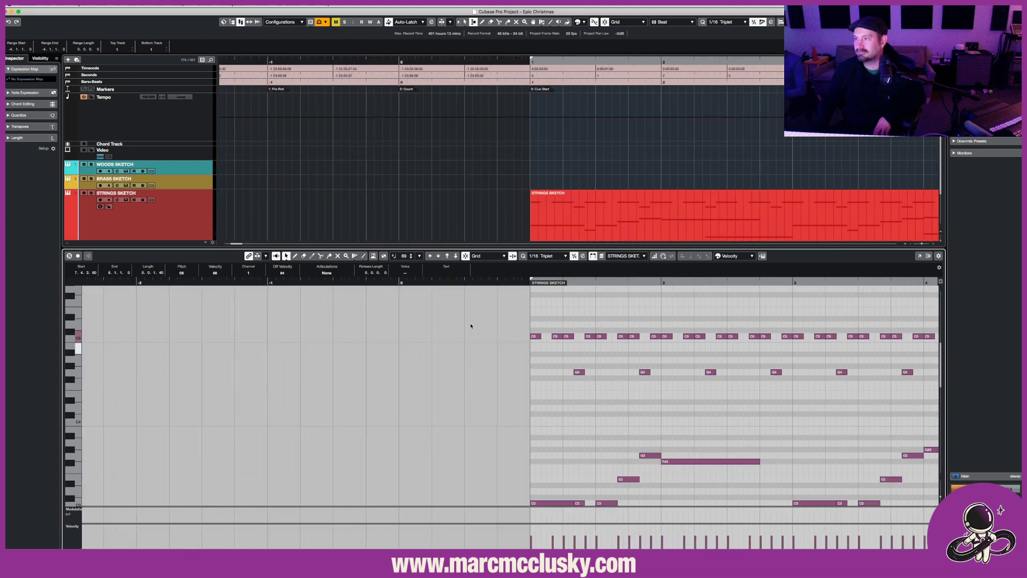
key("space")
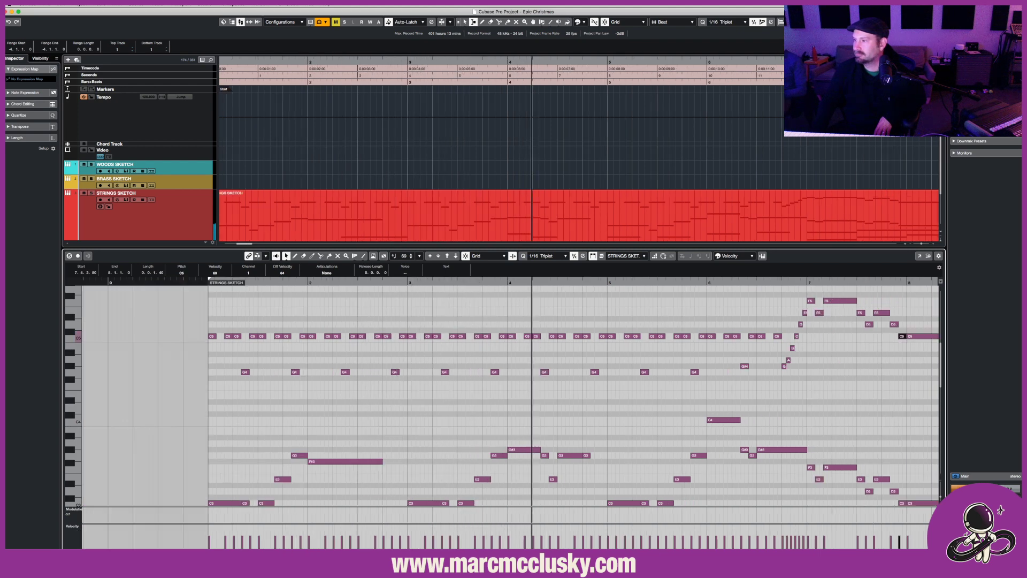
scroll(663, 425, "left", 3)
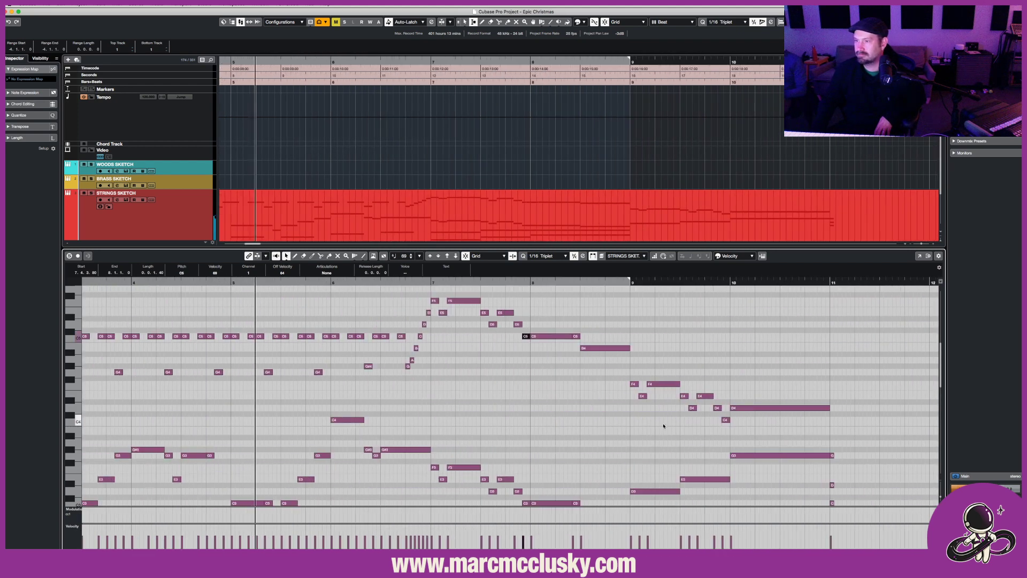
scroll(664, 425, "right", 2)
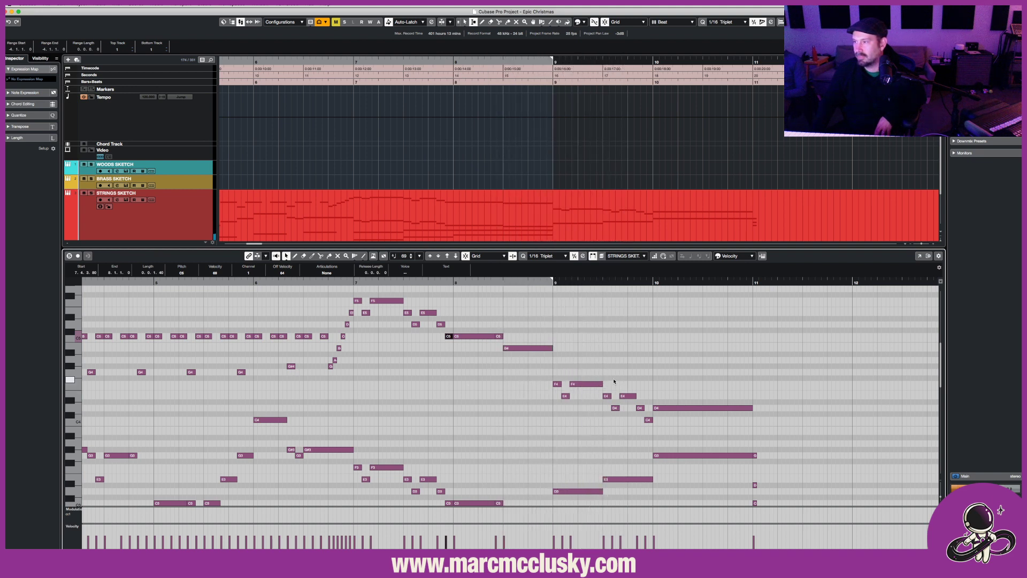
Delete the melody notes after the second-half E4 in bar 9, along with the long D4 and G3 in bar 10.
left_click_drag(614, 381, 717, 429)
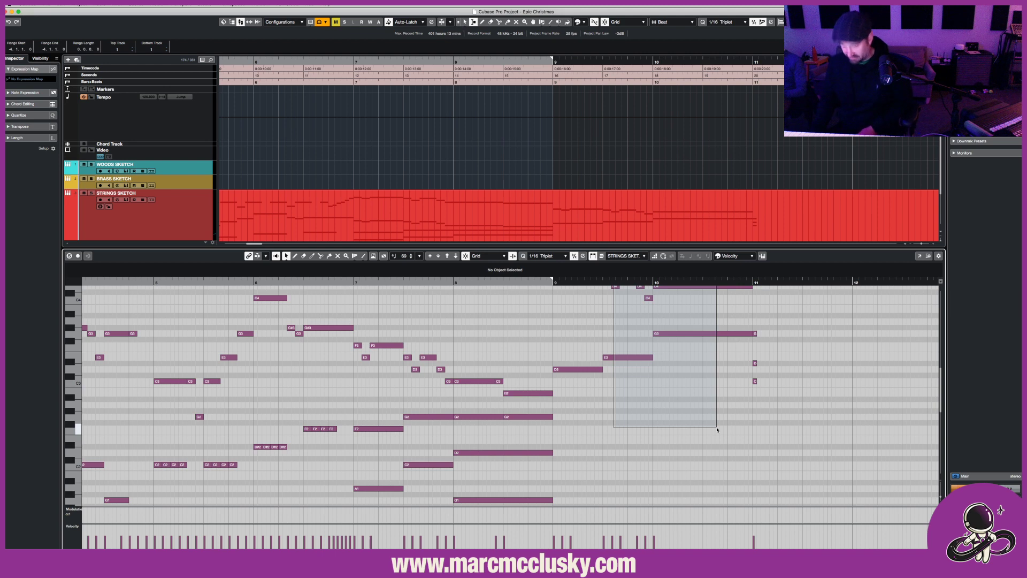
left_click_drag(719, 350, 718, 348)
key("Delete")
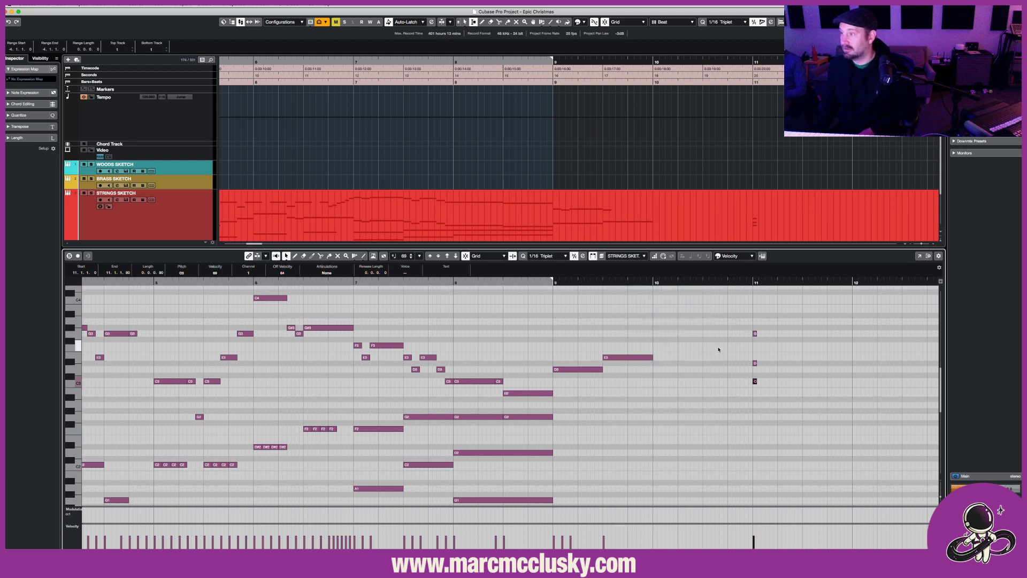
scroll(626, 381, "up", 5)
scroll(614, 385, "down", 3)
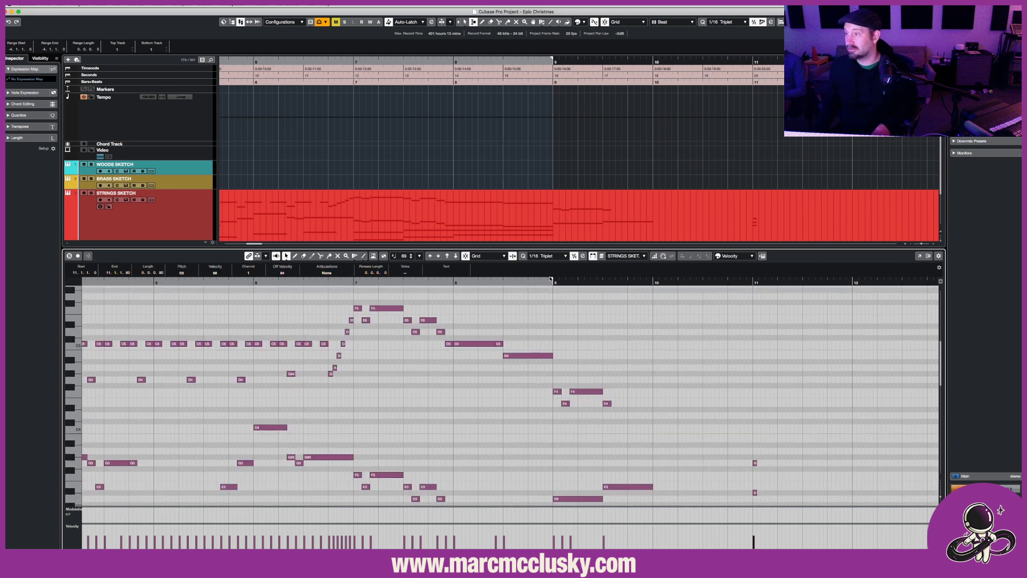
Shorten the second-half E3 of bar 9 in the lower line to a length of 0.0.2.80, auditioning from bar 9.
left_click(553, 283)
key("space")
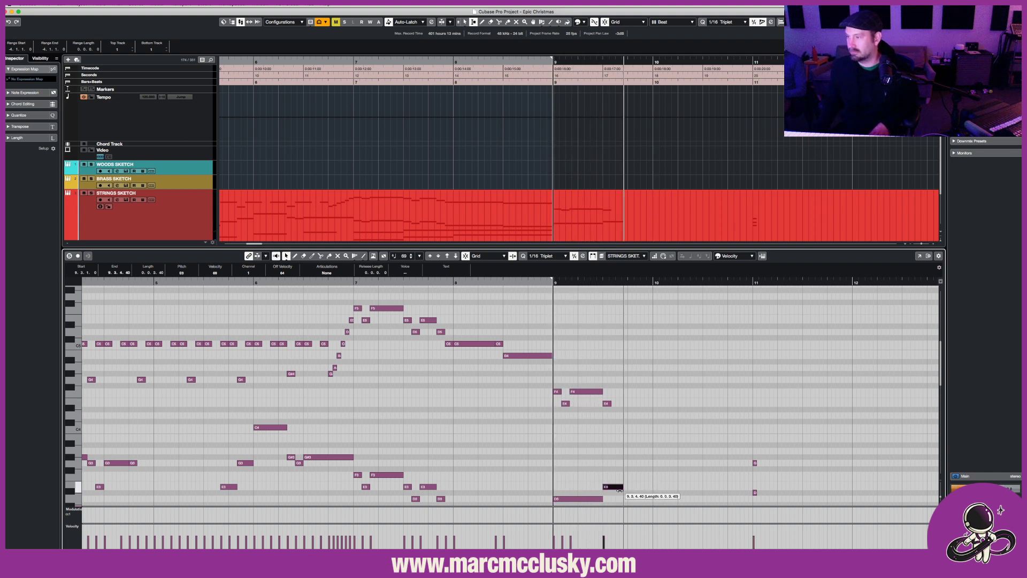
left_click_drag(620, 488, 615, 491)
key("space")
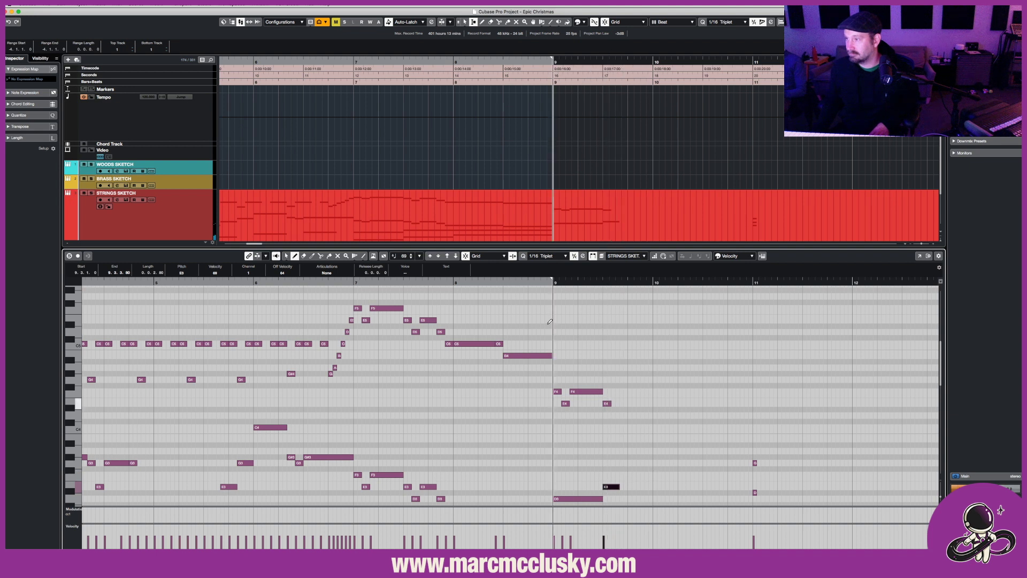
With 1/8 Triplet quantize, draw an F3 and a D3 in the rest of bar 9 and a full-bar G3 across bar 10.
left_click(542, 256)
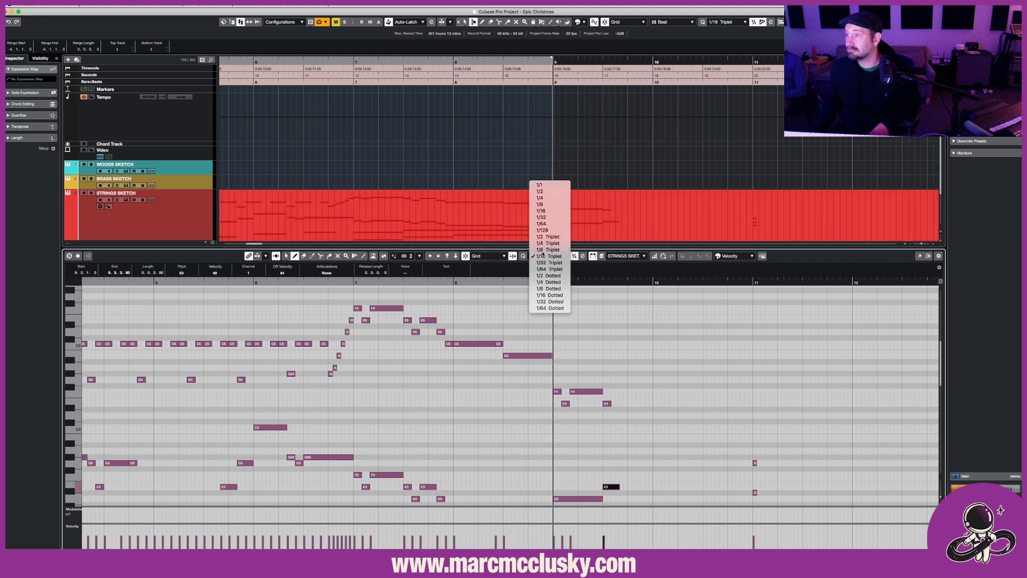
left_click(547, 250)
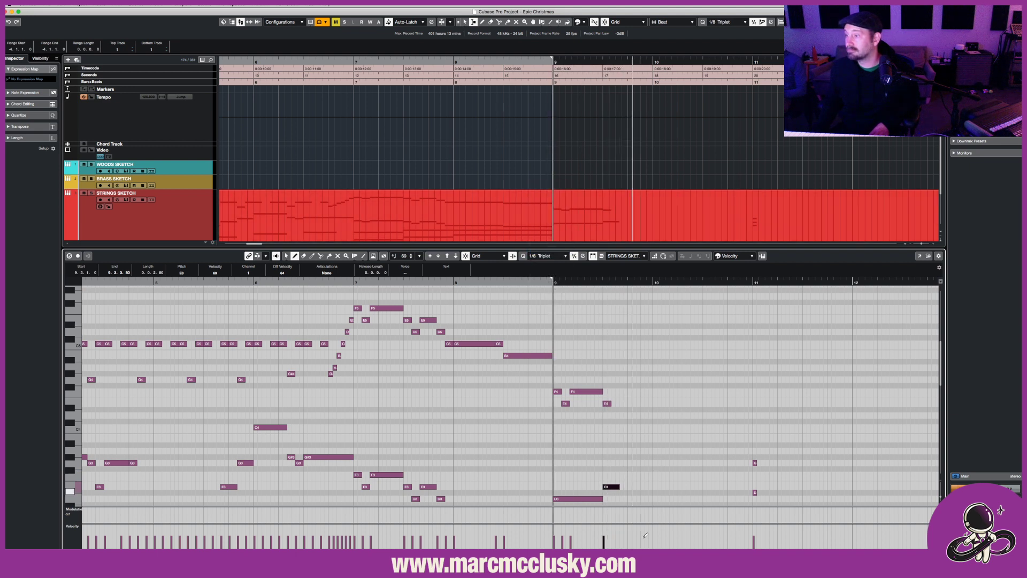
left_click(624, 475)
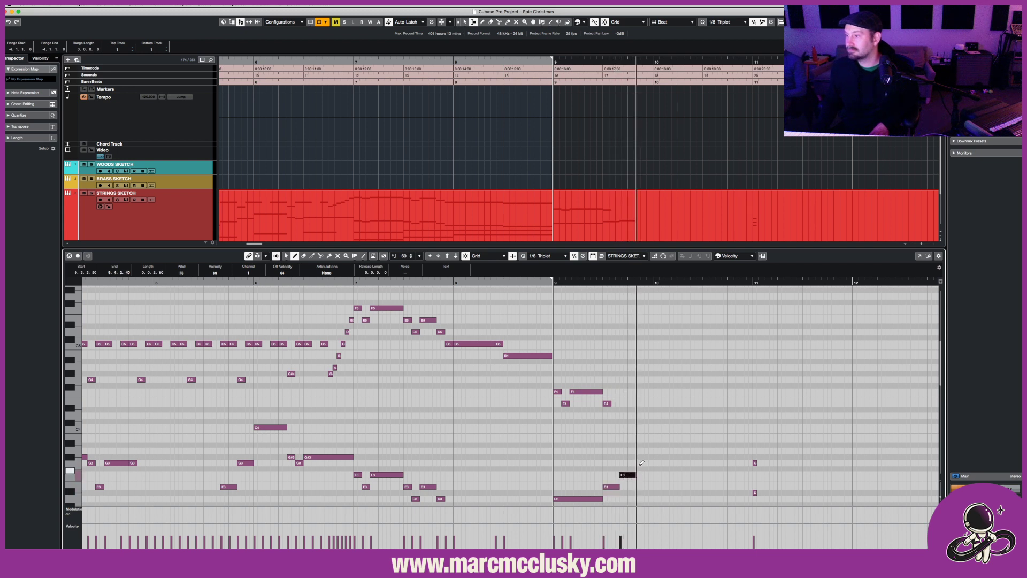
left_click(644, 498)
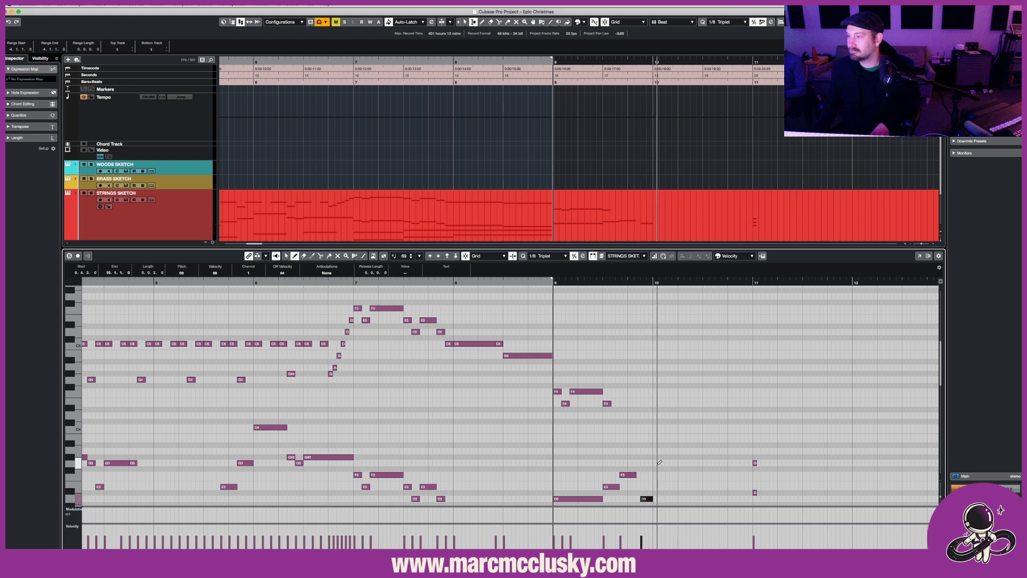
left_click_drag(679, 463, 751, 461)
key("KP_Subtract")
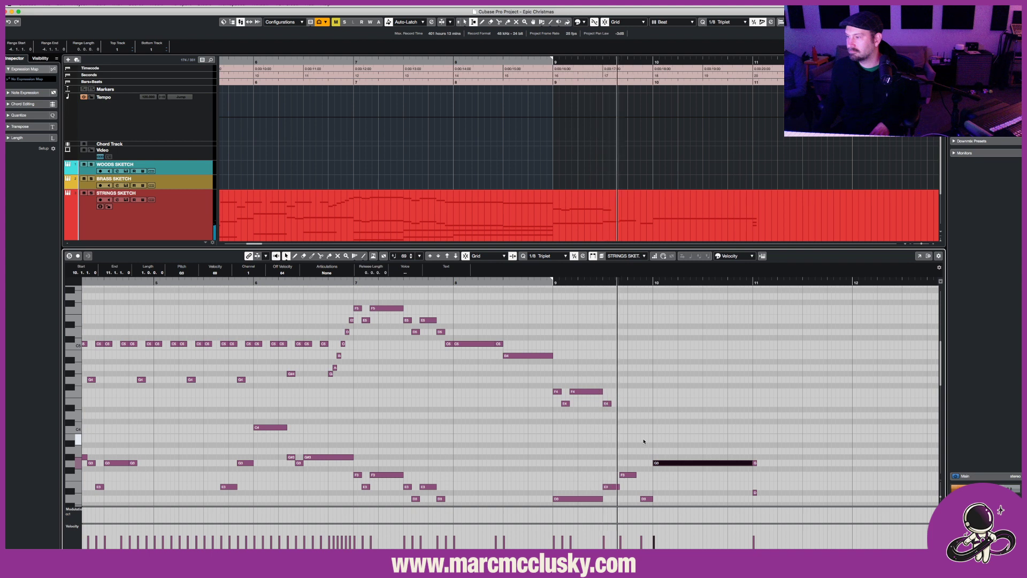
Extend the start of the D3 at the end of bar 9 back to meet the F3, auditioning the line from bar 9.
key("space")
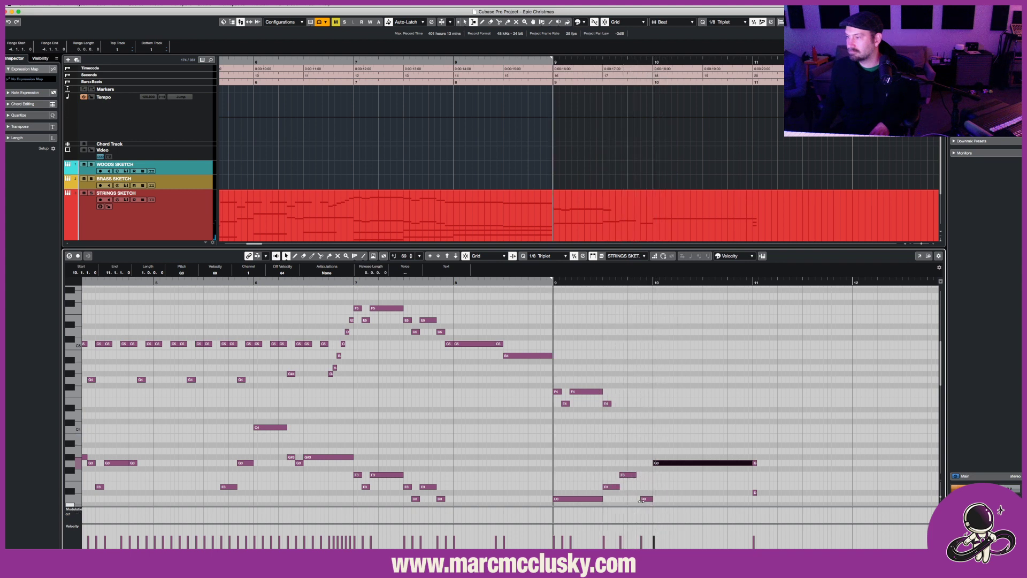
left_click_drag(641, 499, 637, 500)
key("space")
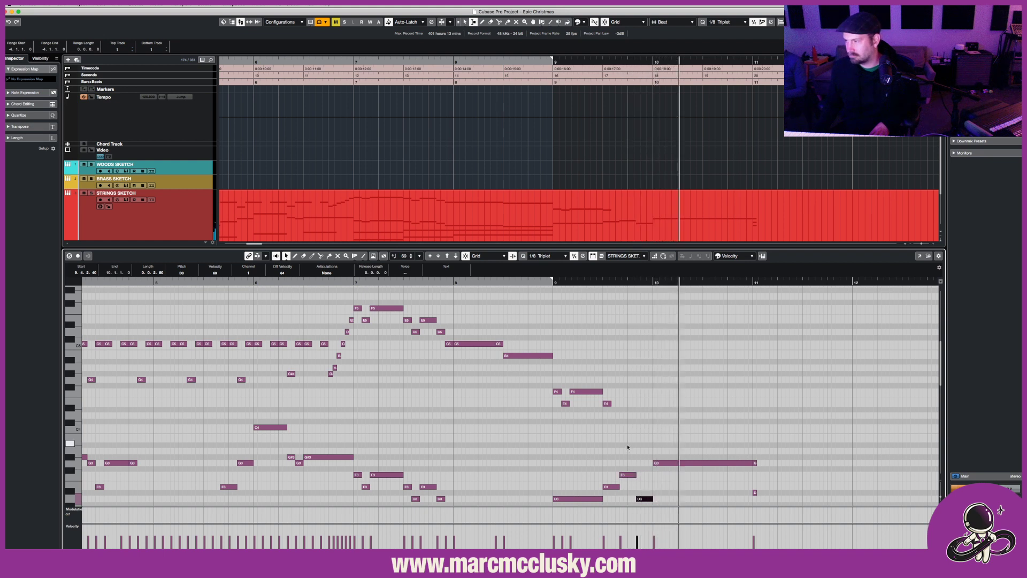
right_click(628, 447)
left_click(634, 445)
key("space")
Draw a C4 one triplet eighth long directly after the second-half E4 in bar 9's upper line, auditioning from bar 9.
key("space")
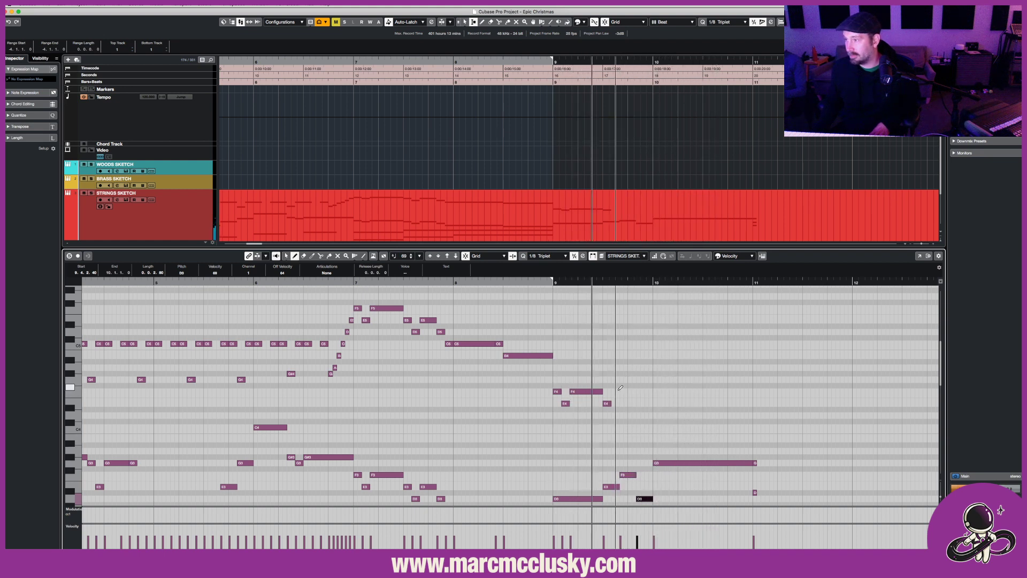
key("space")
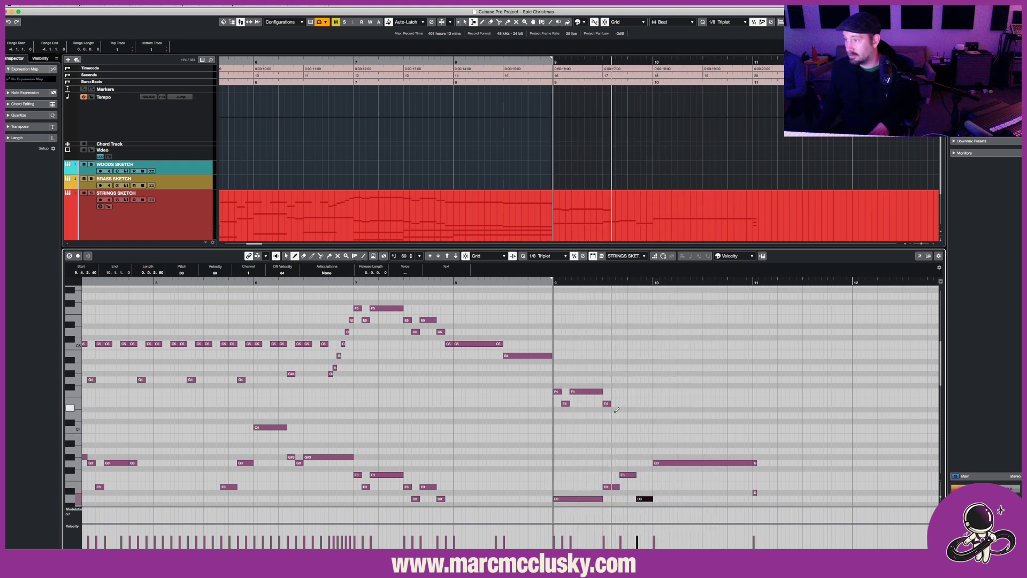
left_click(614, 427)
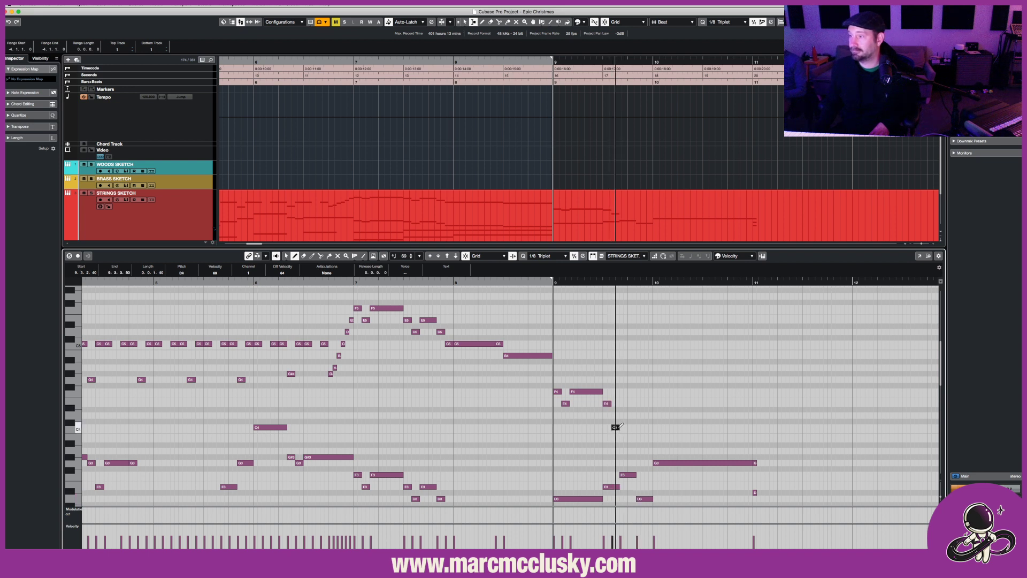
key("space")
Try continuing the upper line with F4, E4 and D4 in bar 9 and a long D4 across bar 10.
left_click(621, 391)
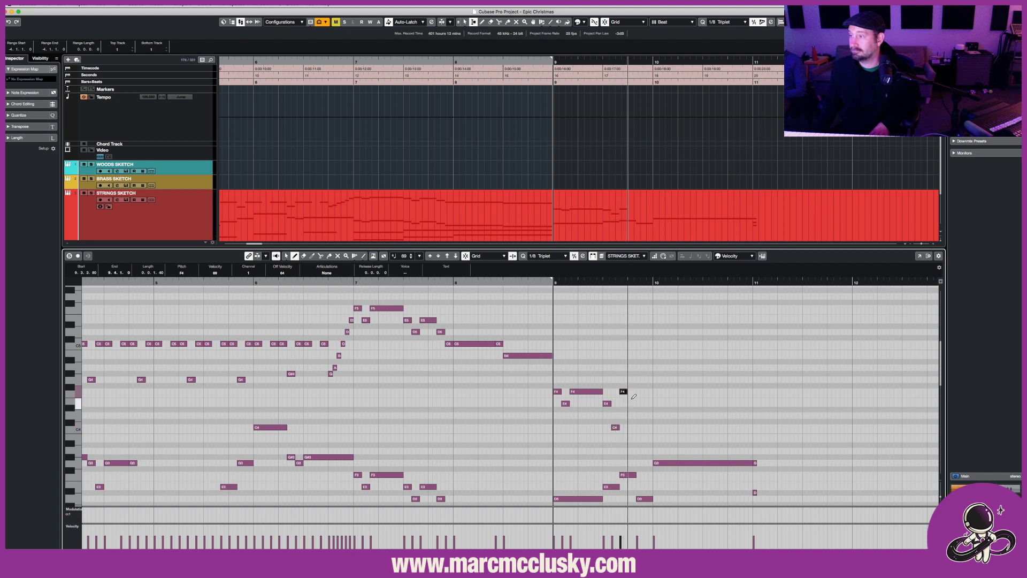
left_click(632, 403)
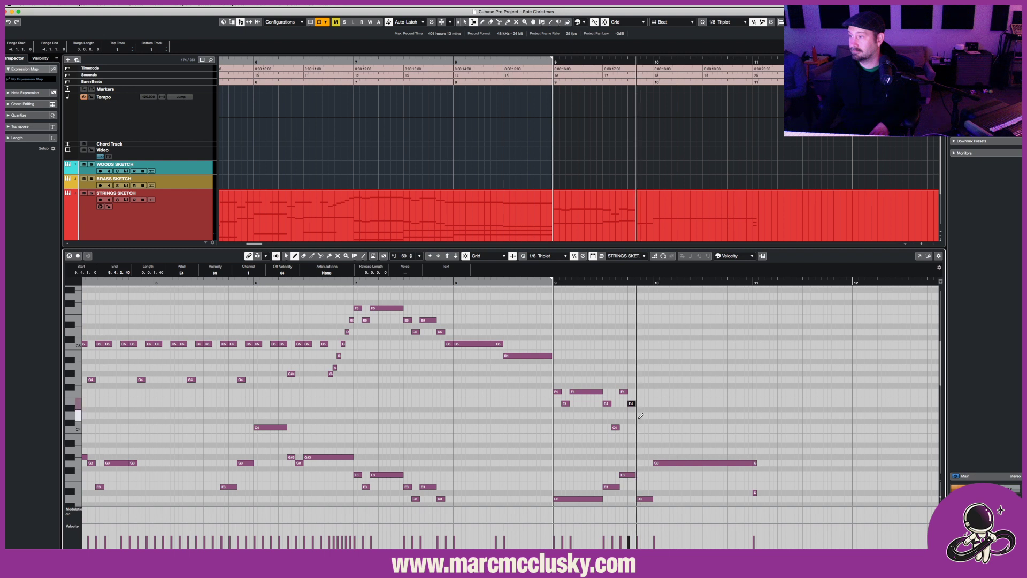
left_click_drag(639, 415, 750, 413)
key("1")
key("space")
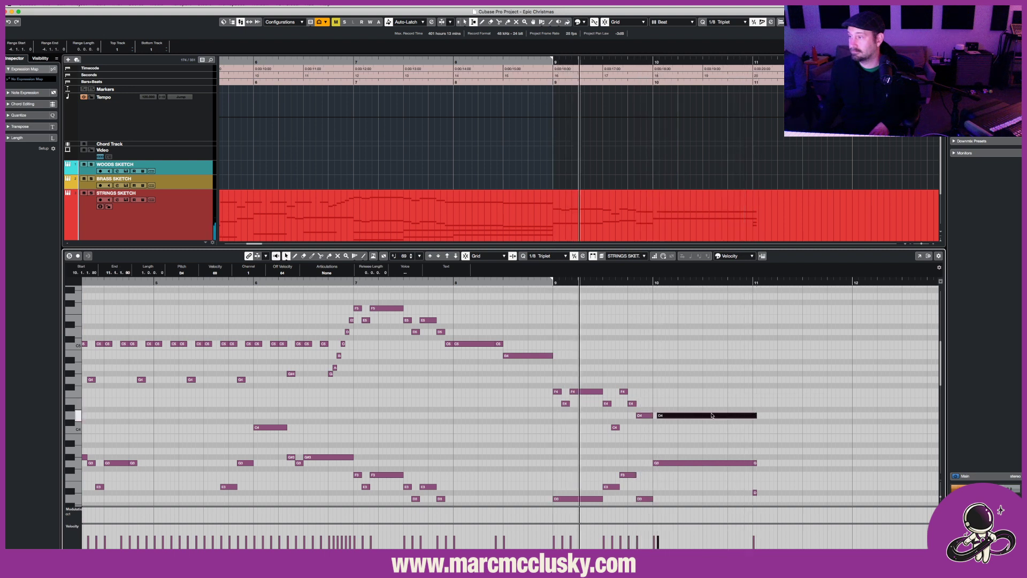
key("space")
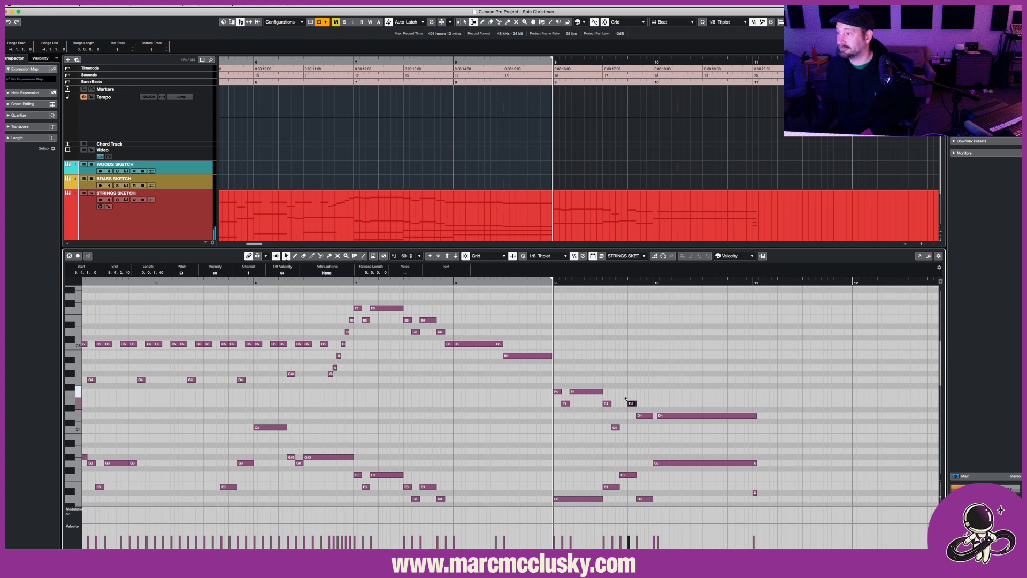
left_click_drag(694, 428, 694, 429)
key("Delete")
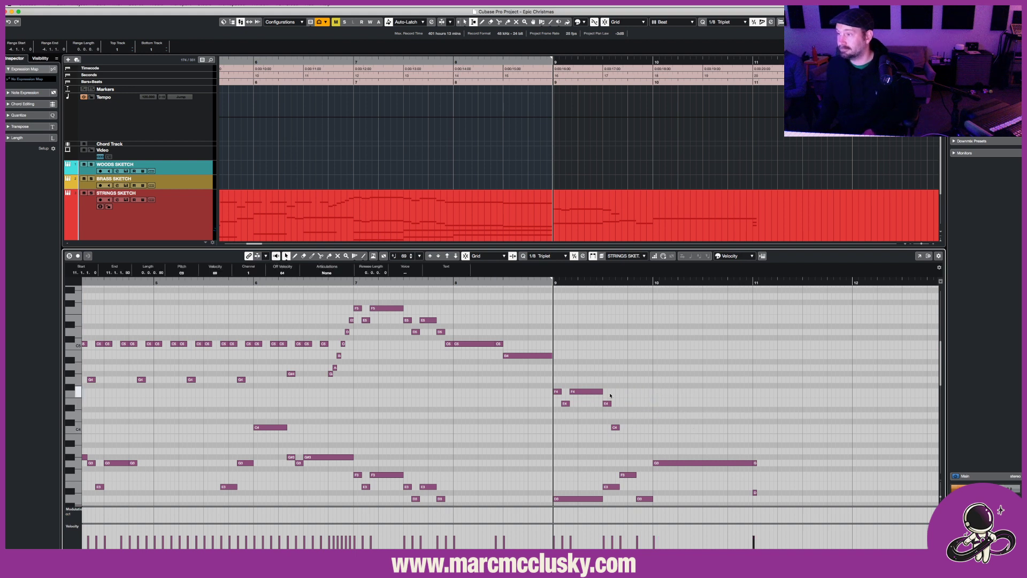
Draw a D4 of length 0.1.1.40 from the C4 to the end of bar 9, auditioning the line.
right_click(643, 405)
left_click(649, 406)
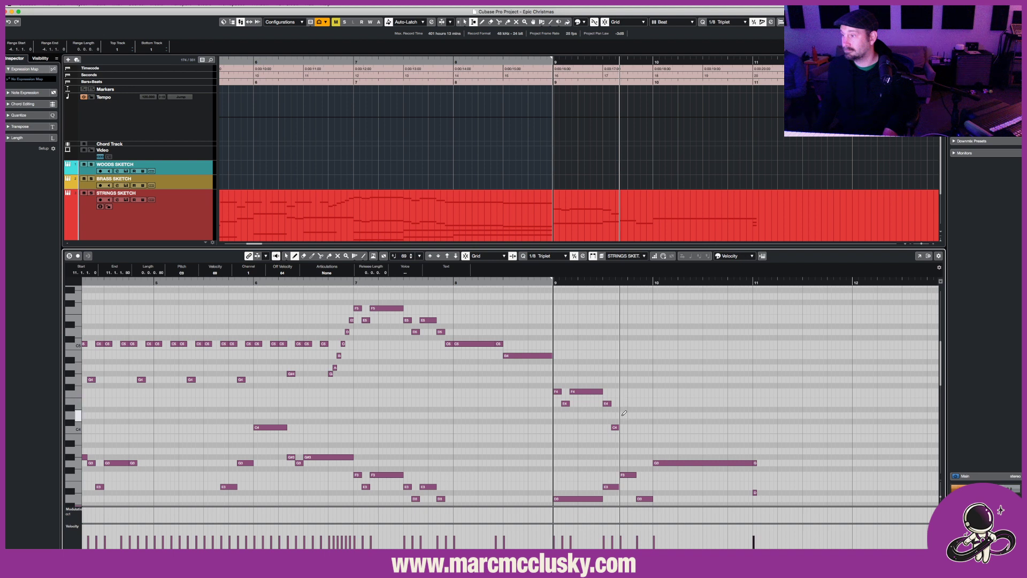
left_click_drag(622, 415, 638, 414)
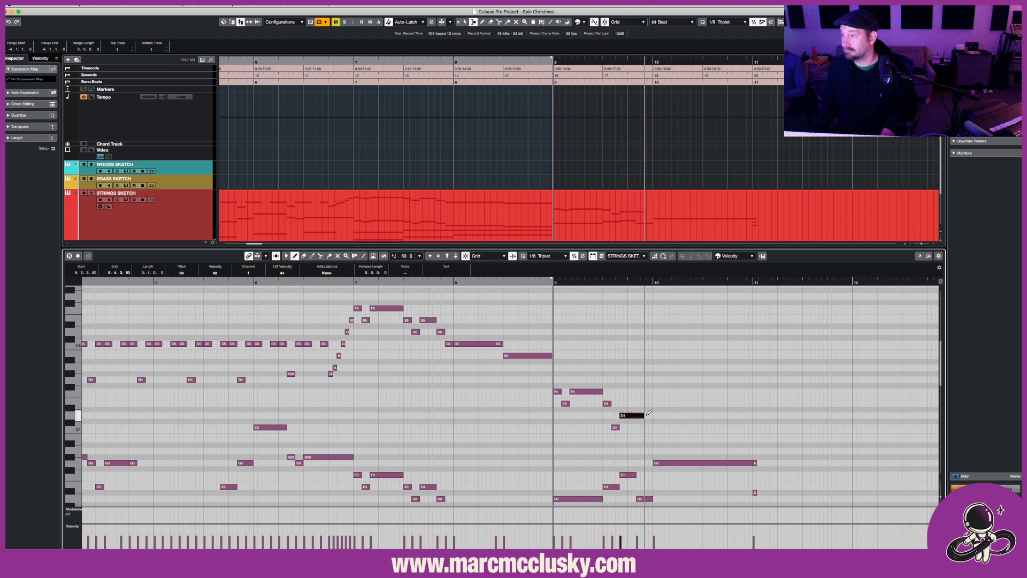
key("space")
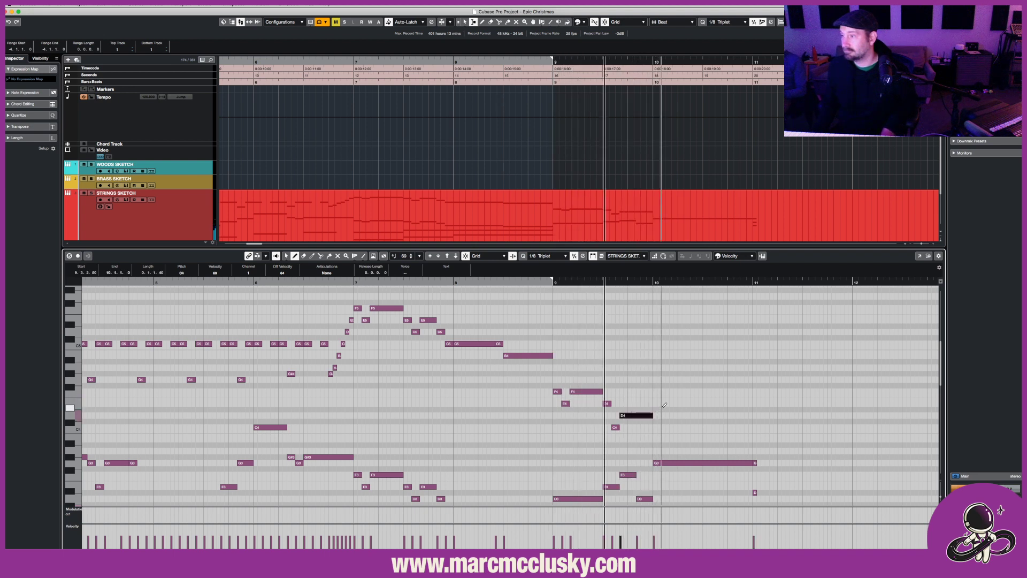
key("space")
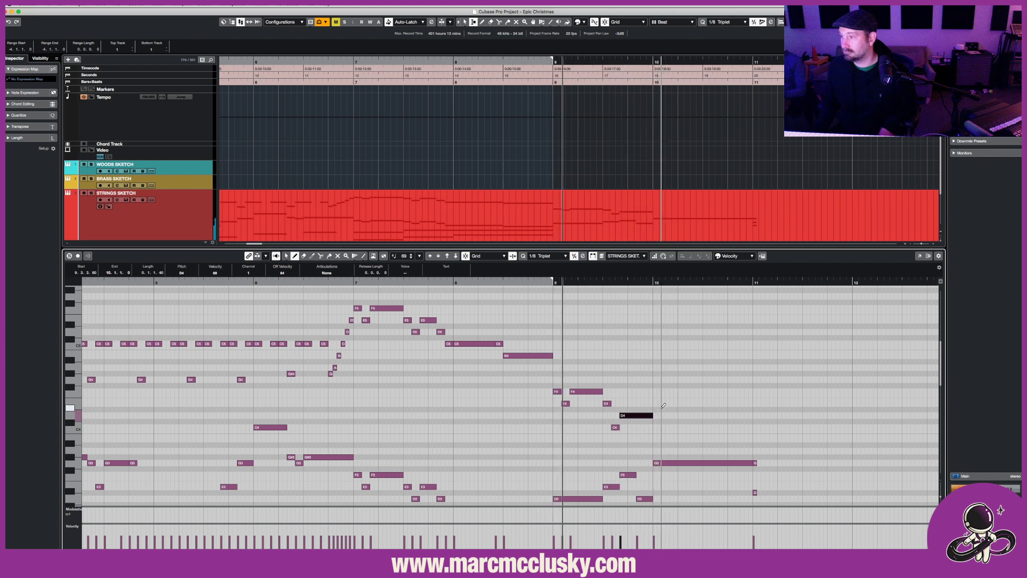
key("space")
key("1")
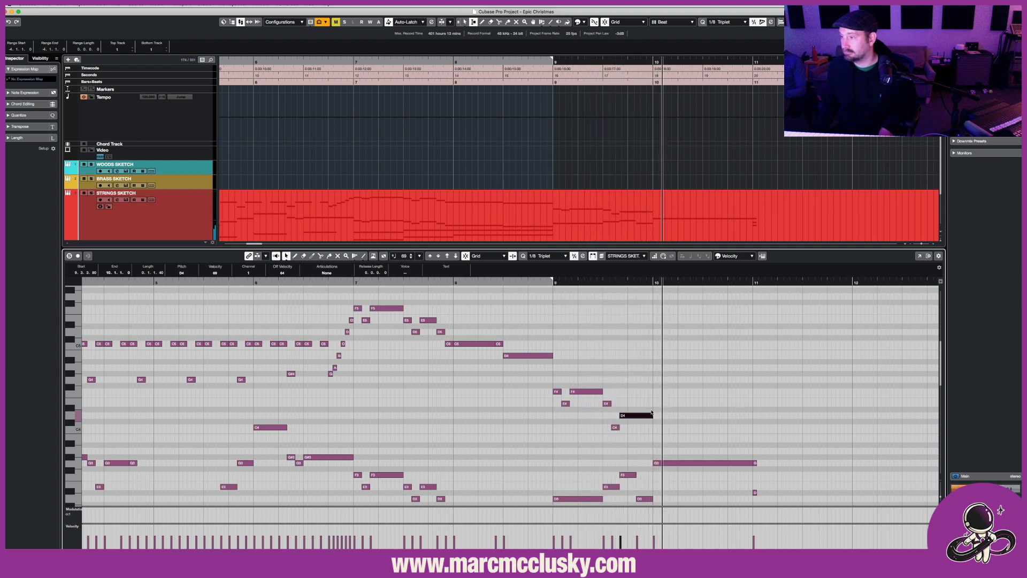
key("space")
key("space")
key("space")
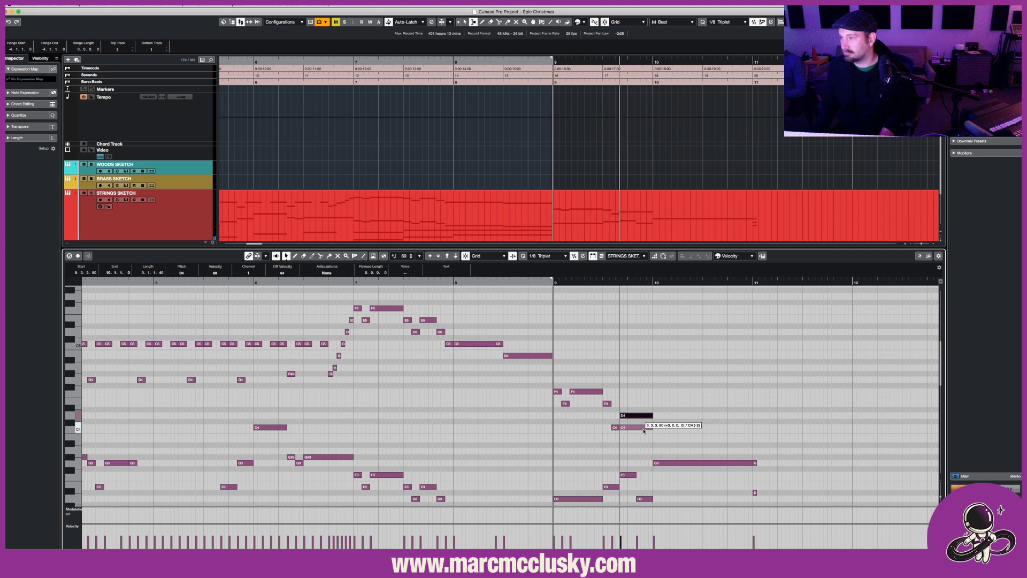
Try lowering the long D4 at the end of bar 9 to C4, auditioning from bar 9.
left_click_drag(644, 430, 643, 431)
key("space")
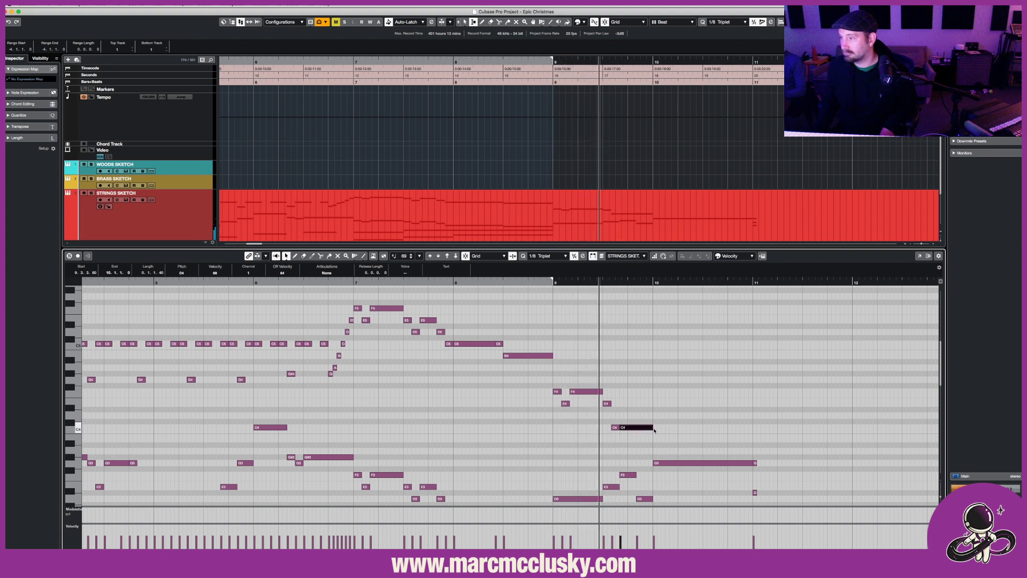
key("space")
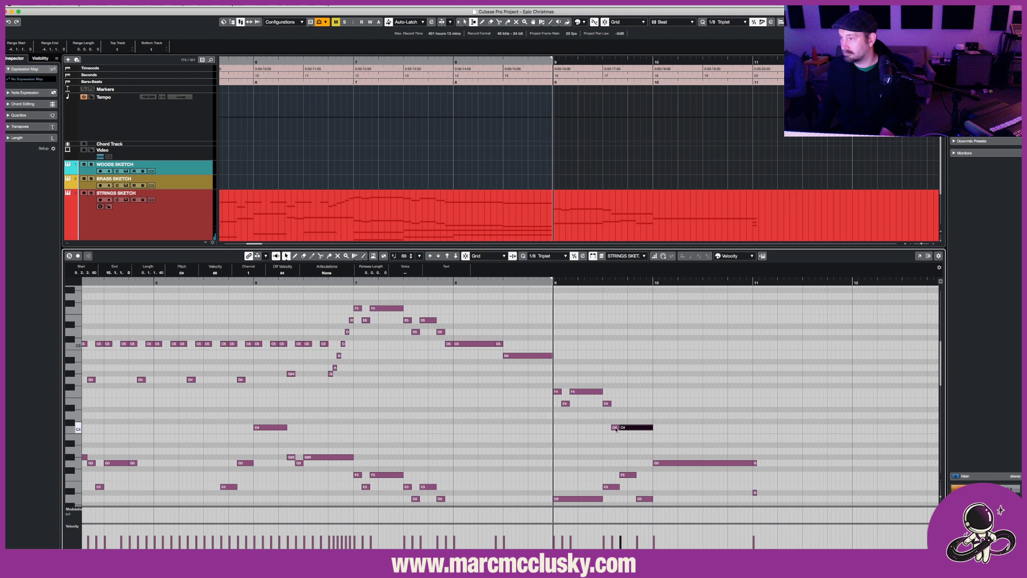
key("space")
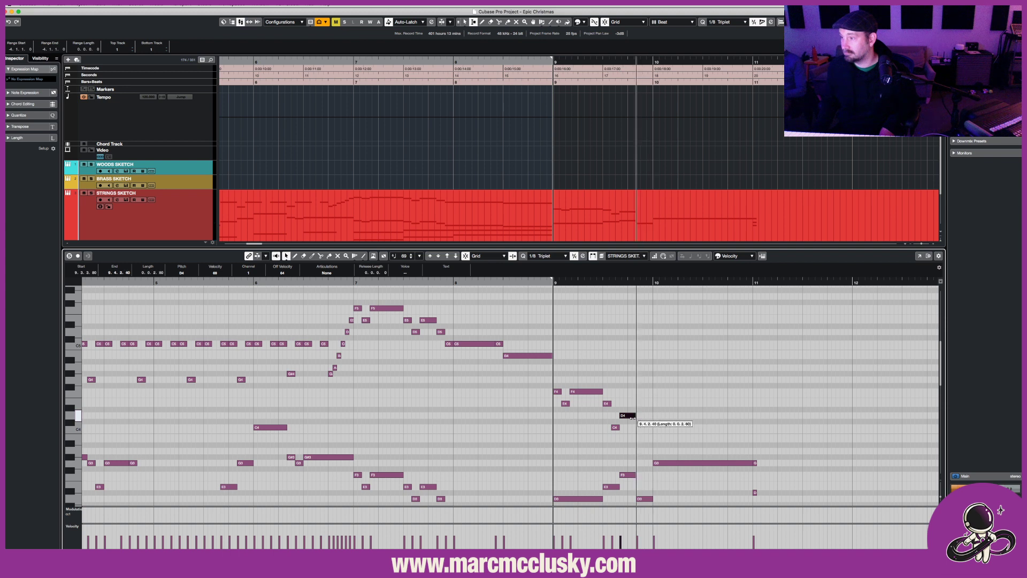
Shorten bar 9's D4 to make room for an F4 at the end of the bar, and draw a full-bar D4 across bar 10.
left_click_drag(632, 416, 631, 416)
right_click(657, 408)
left_click(666, 409)
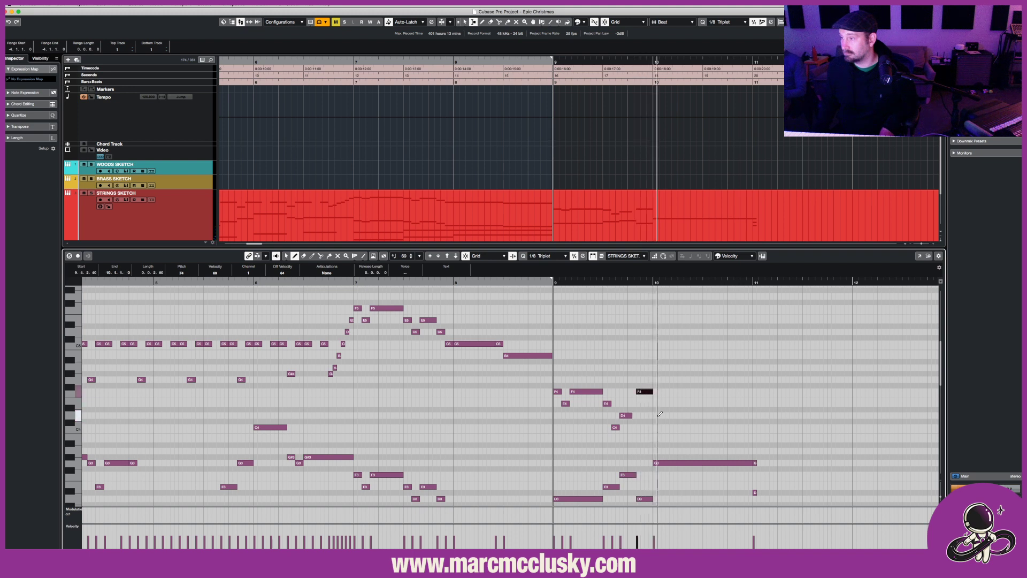
left_click_drag(656, 415, 734, 411)
key("1")
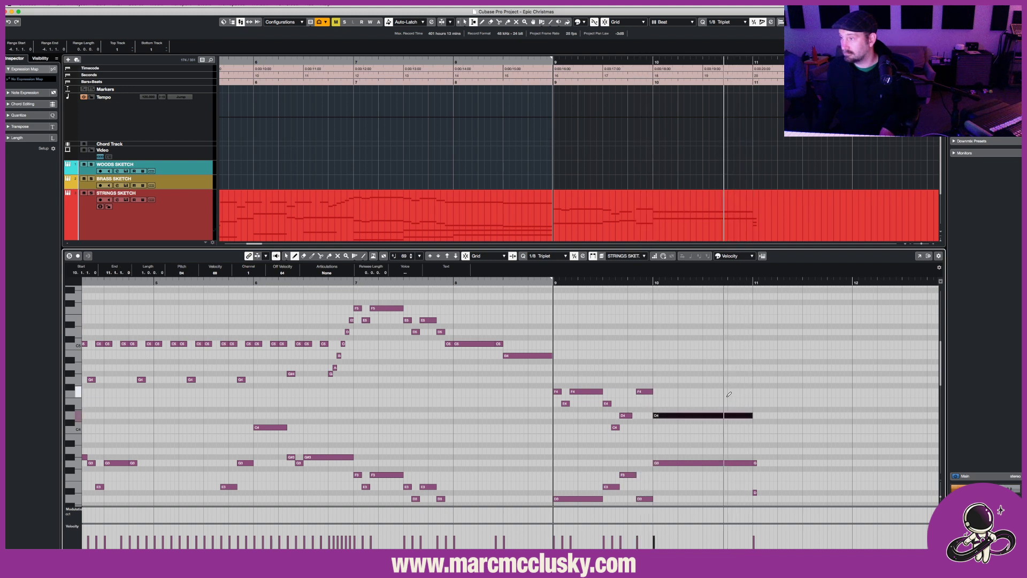
key("space")
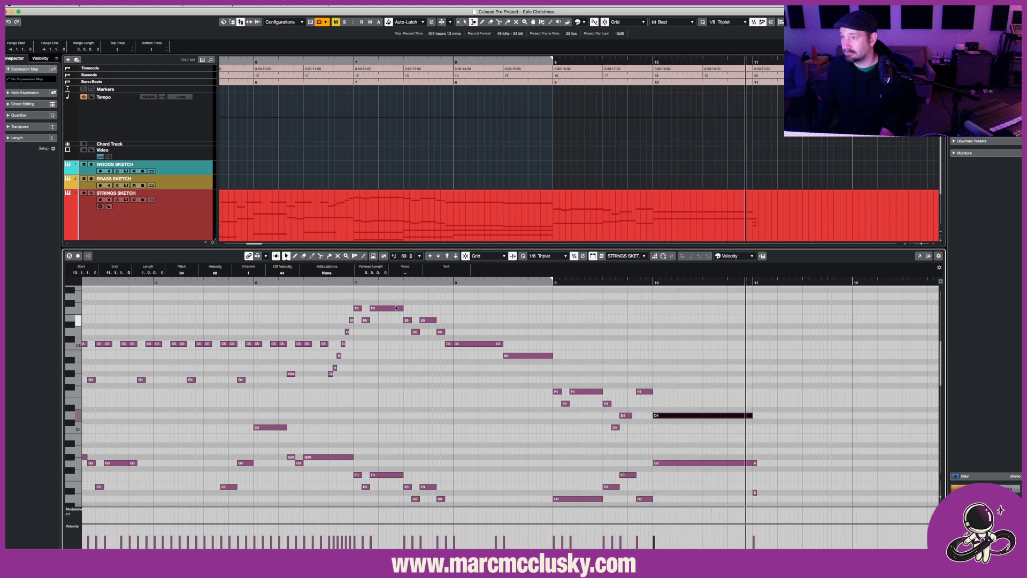
Raise the second-half E4 of bar 9 in the upper line to G4, auditioning the passage from bar 6.
left_click(253, 282)
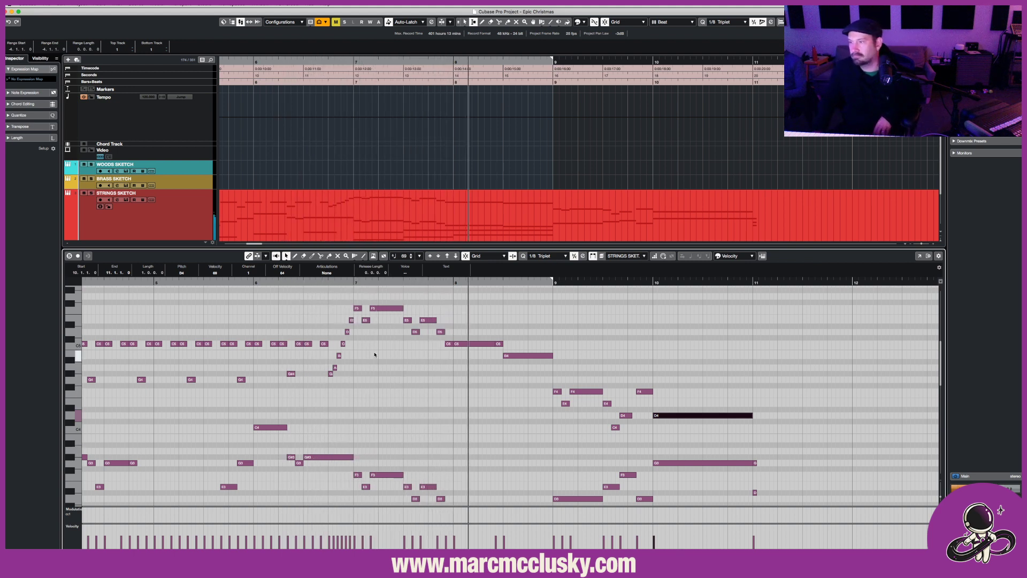
scroll(375, 354, "down", 3)
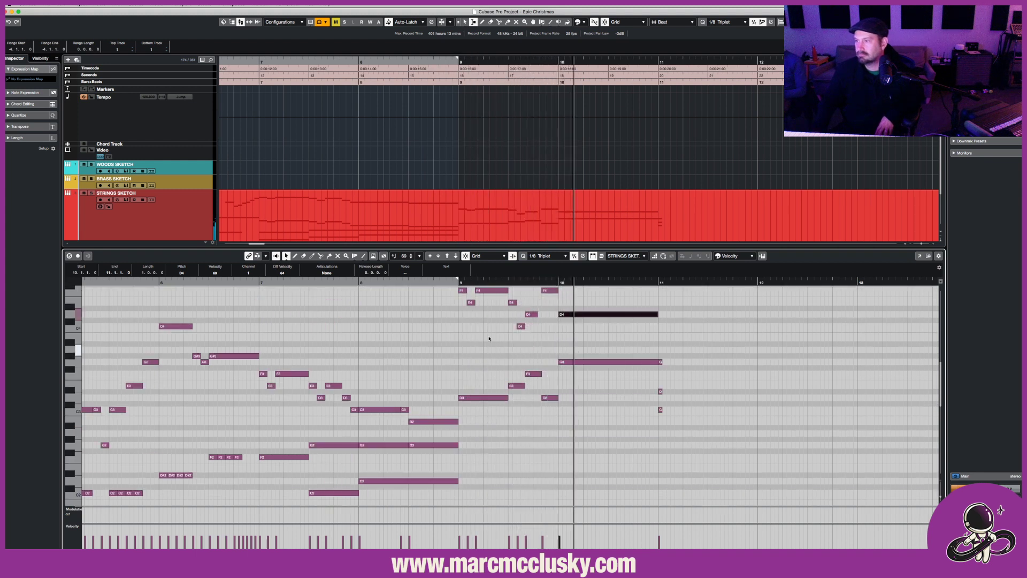
key("space")
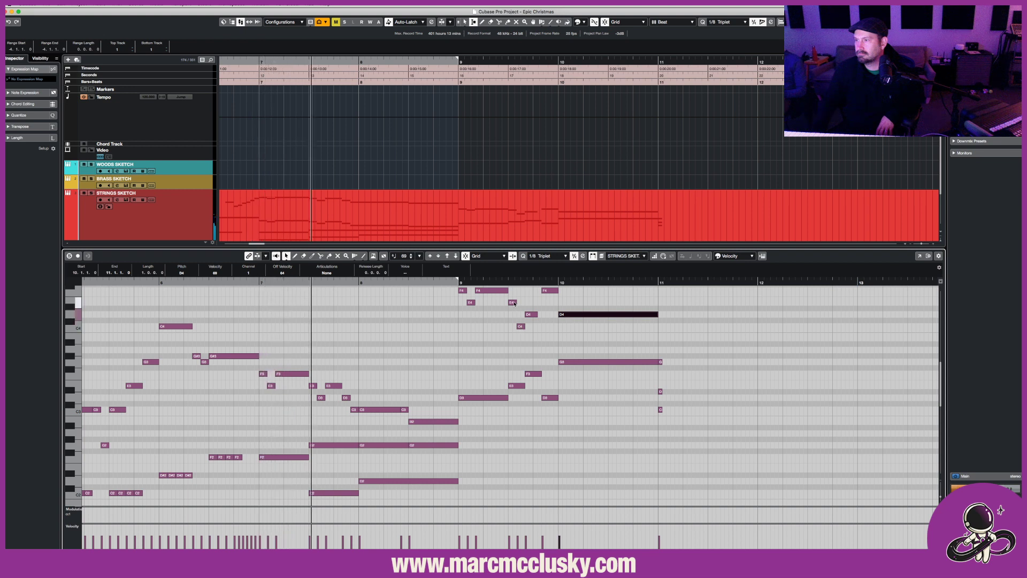
scroll(514, 303, "up", 3)
key("space")
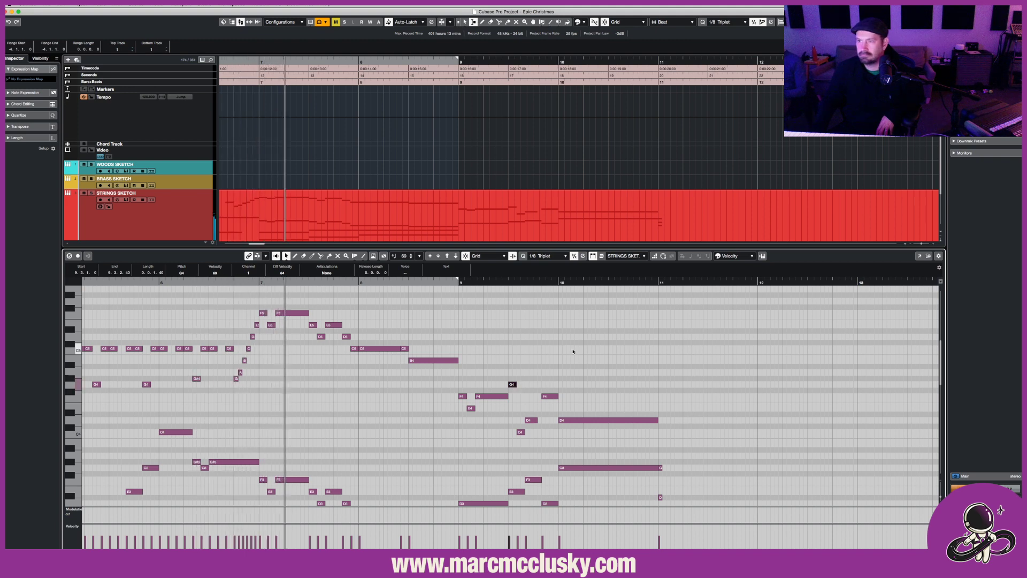
scroll(573, 352, "down", 2)
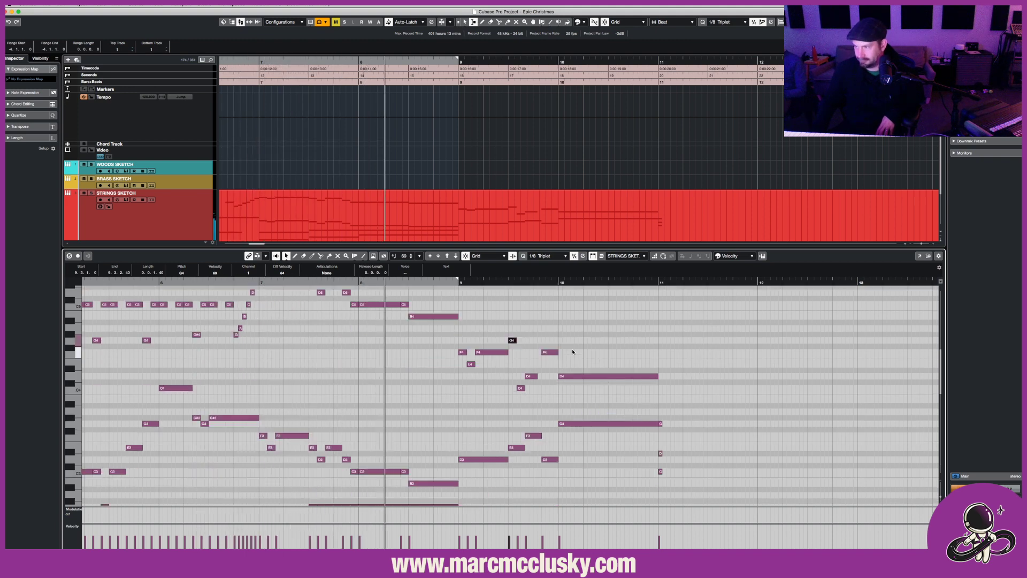
scroll(573, 351, "down", 2)
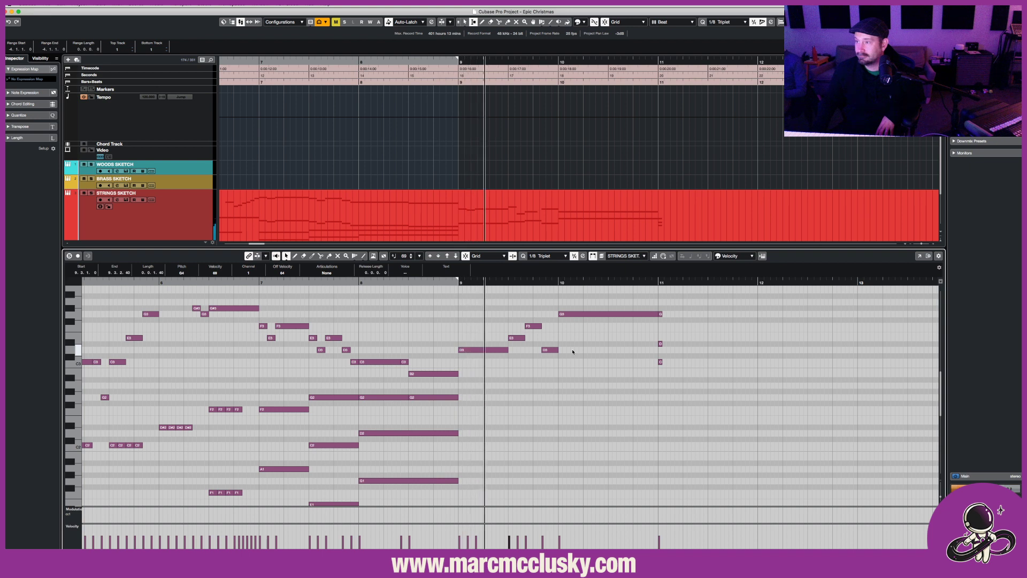
scroll(573, 351, "up", 6)
key("space")
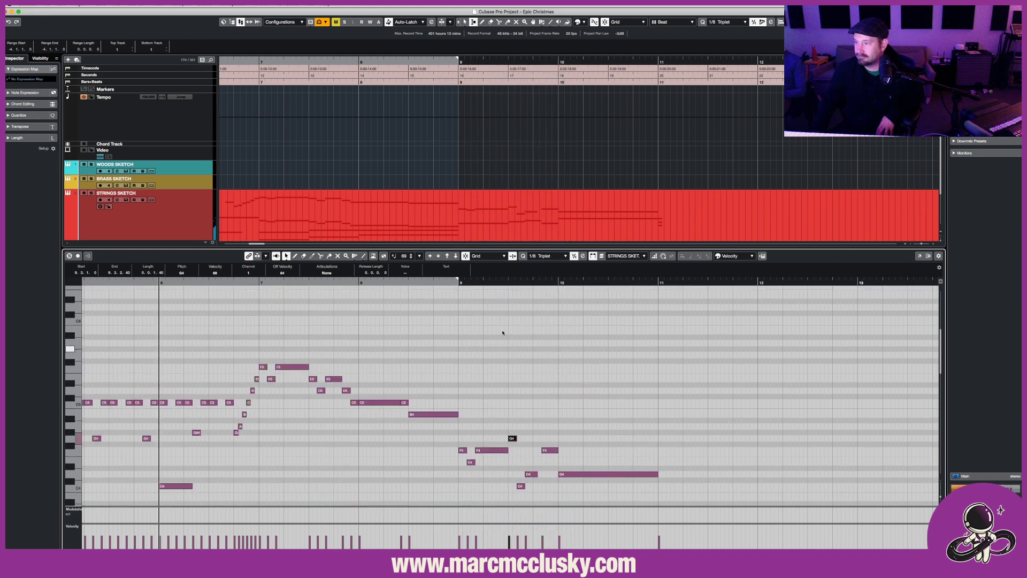
Delete the short C4 in bar 9 and lengthen the preceding G4 to 0.0.2.80, auditioning from the middle of the bar.
left_click(508, 282)
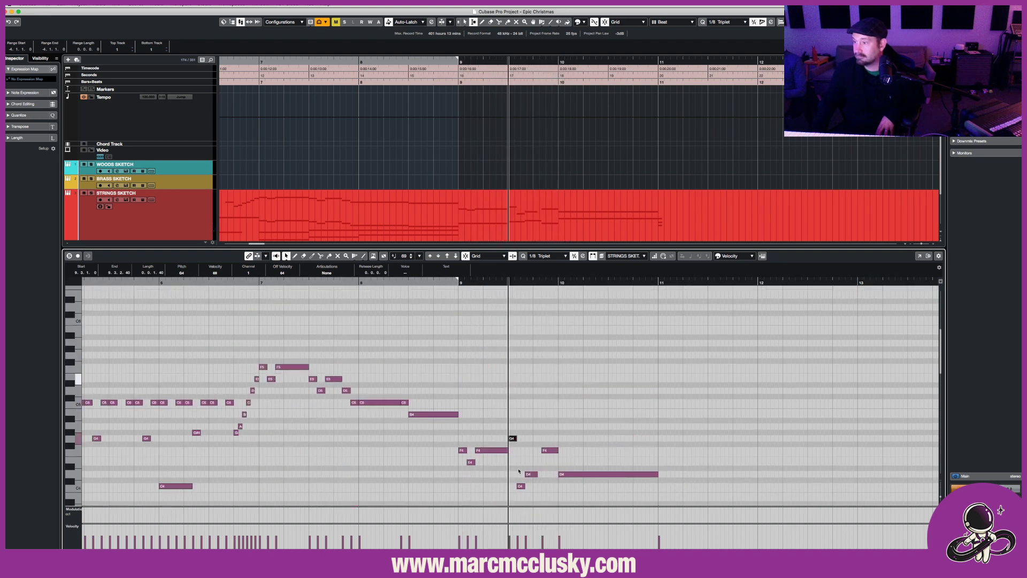
left_click(520, 487)
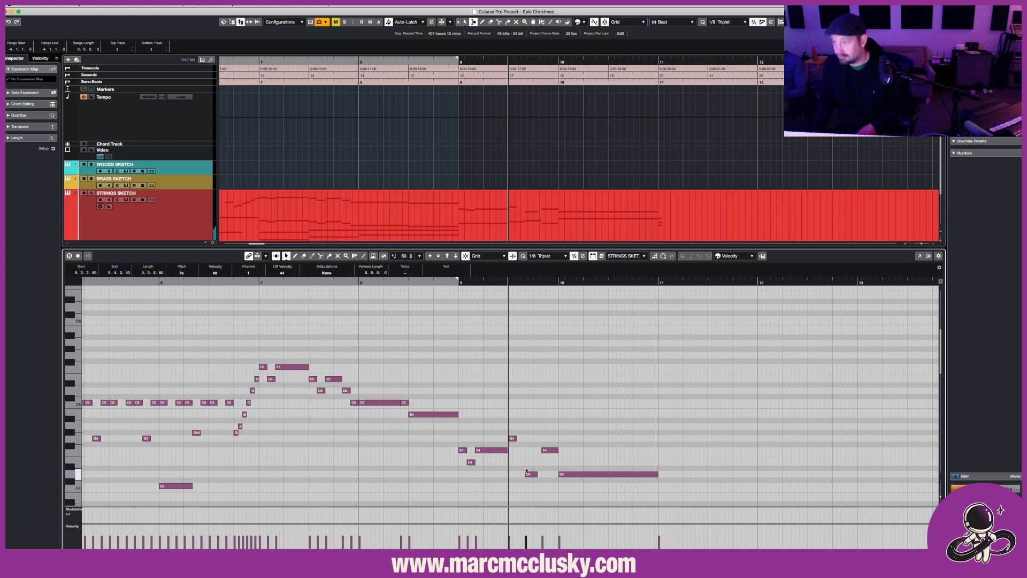
left_click_drag(519, 438, 523, 437)
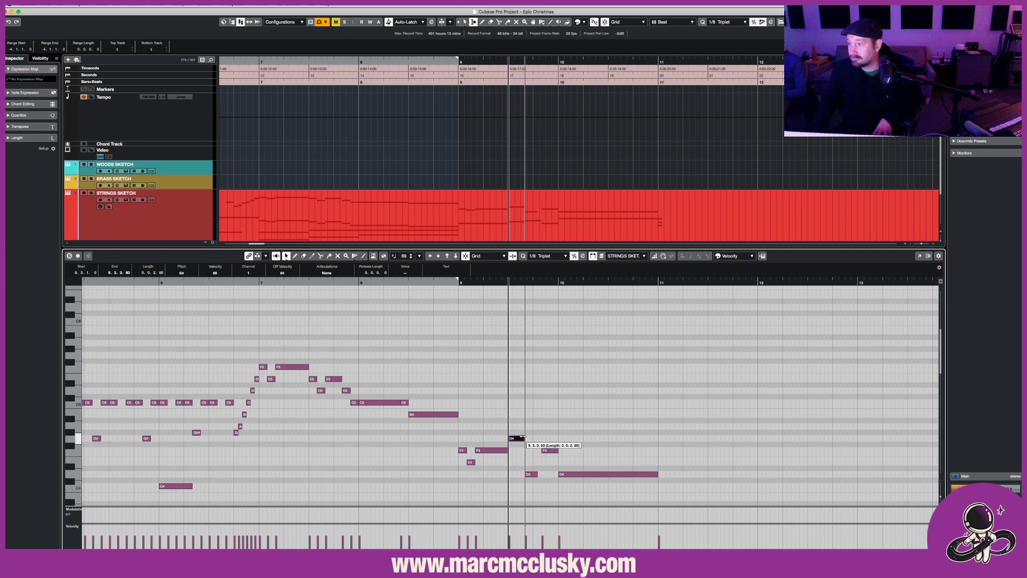
key("space")
scroll(523, 438, "down", 4)
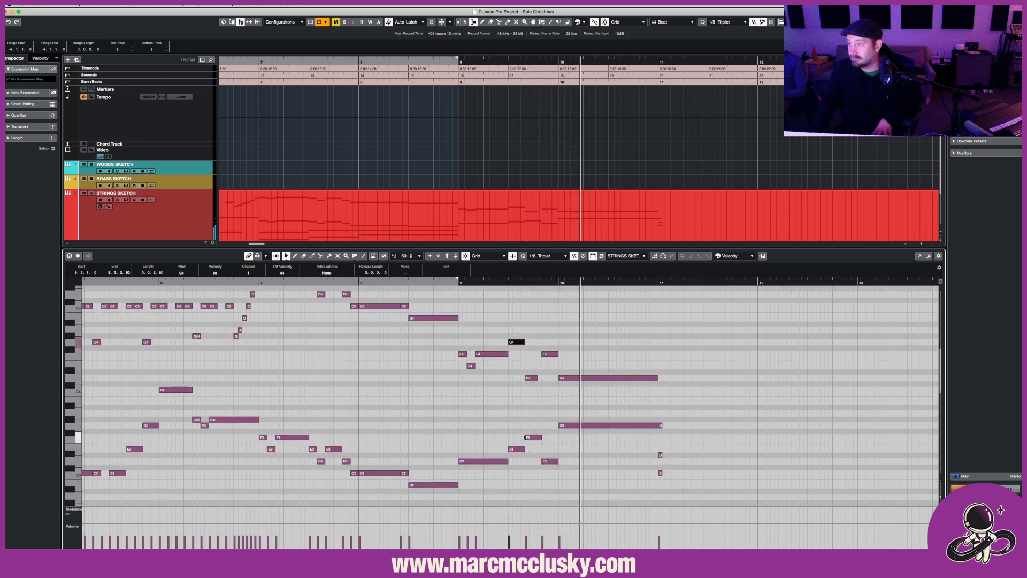
key("space")
key("space")
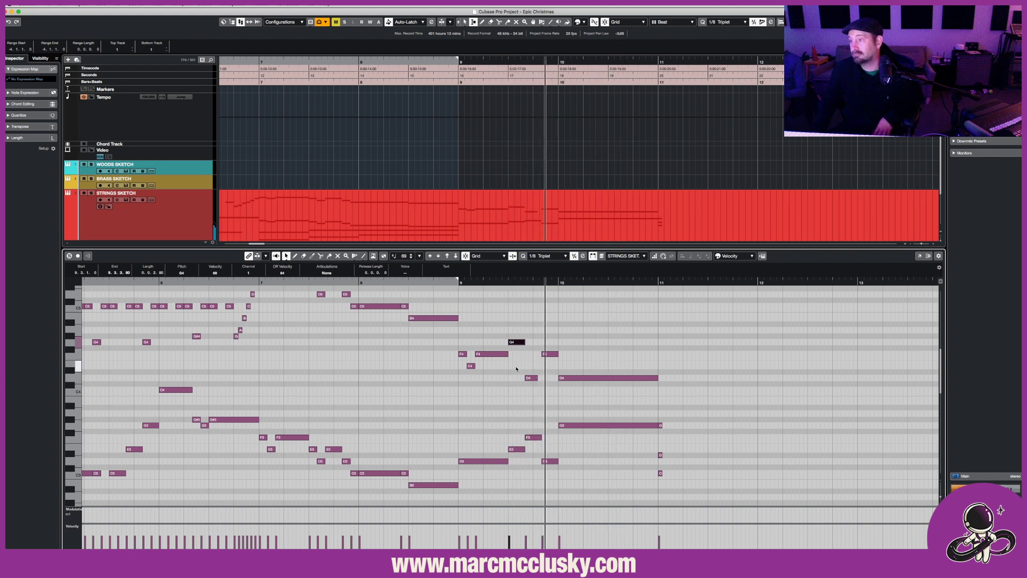
key("space")
key("space")
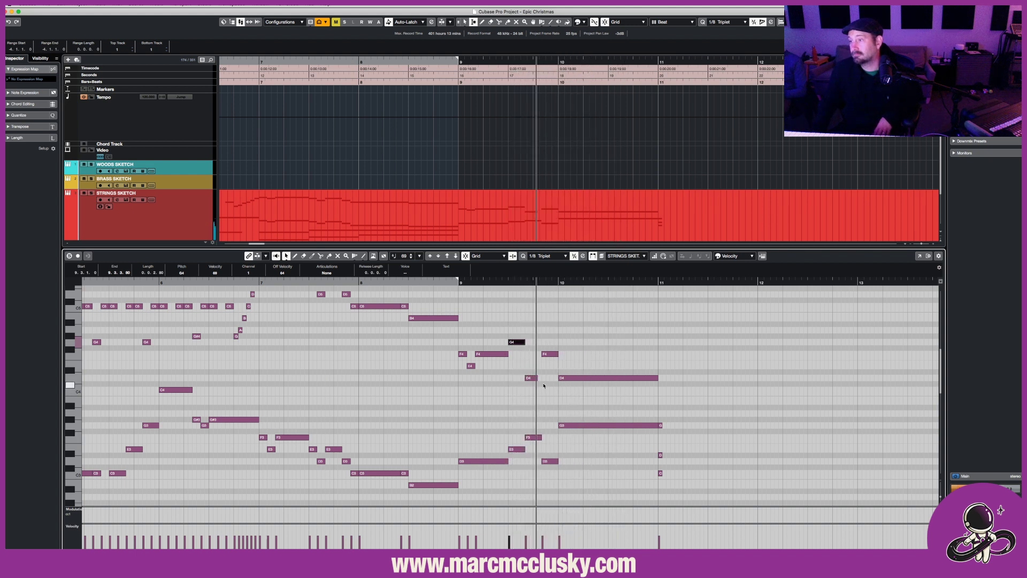
Lengthen the D4 after the G4 in bar 9 to 0.0.2.80 and lower it to C4.
left_click_drag(538, 378, 542, 378)
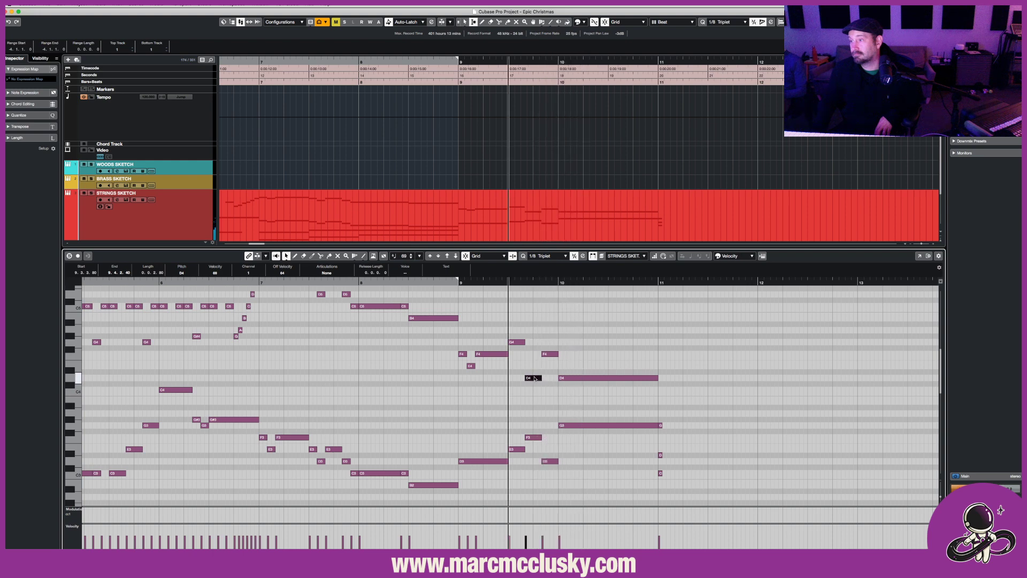
left_click_drag(535, 379, 535, 390)
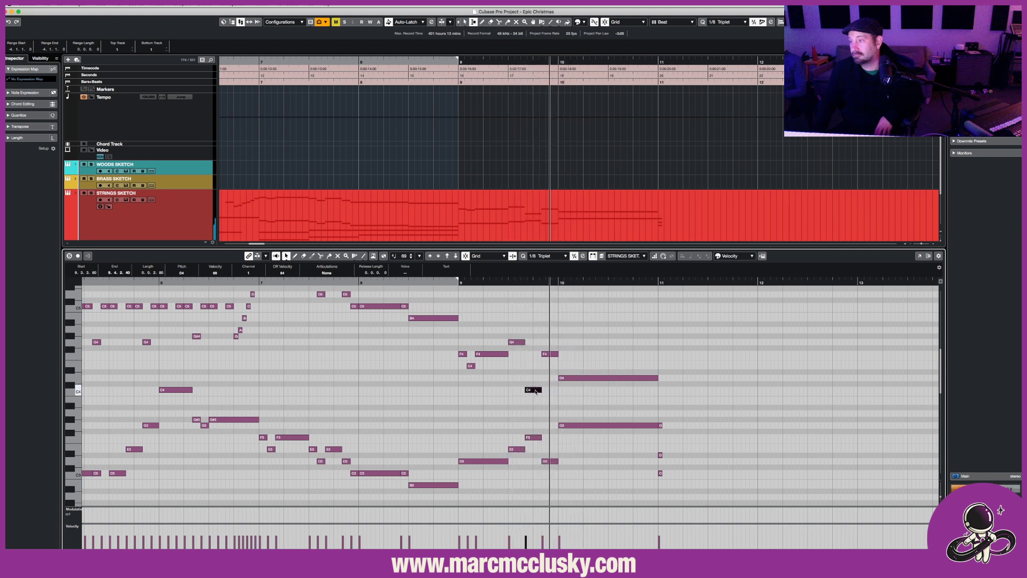
scroll(511, 372, "left", 5)
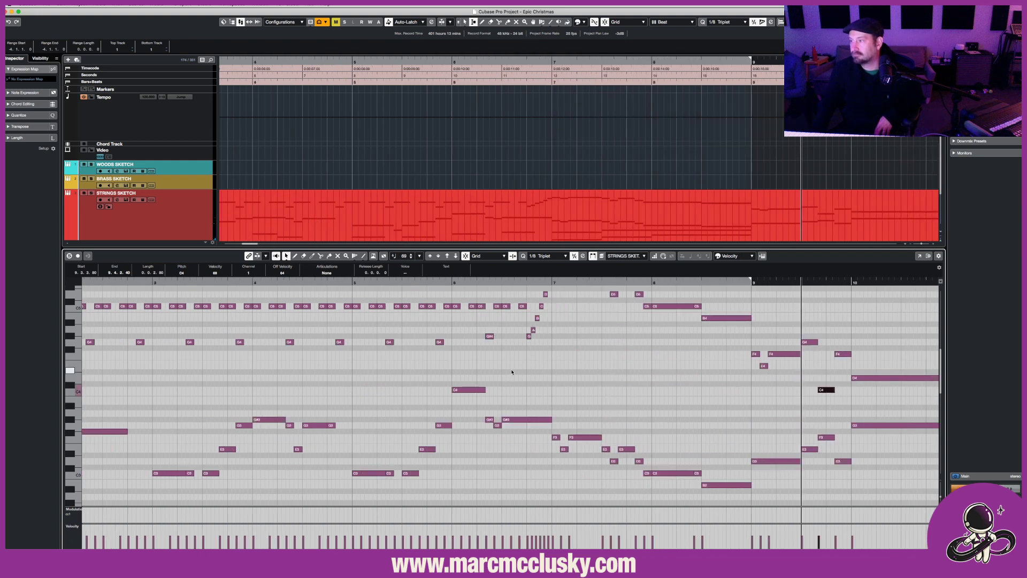
Audition the strings sketch from the start through bar 9, with the arrangement area enlarged and zoomed out to show every section.
scroll(516, 369, "left", 10)
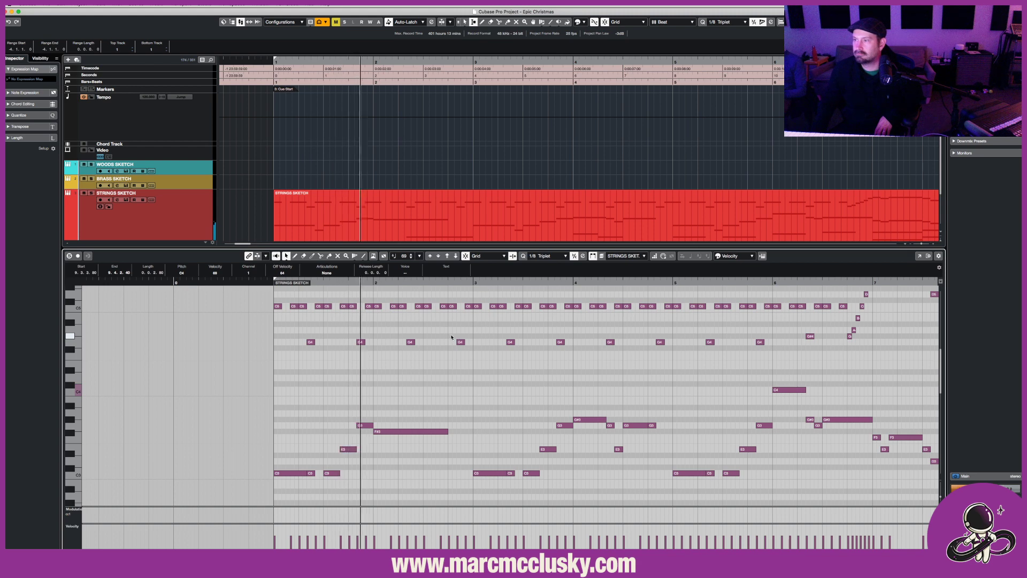
left_click_drag(396, 251, 396, 363)
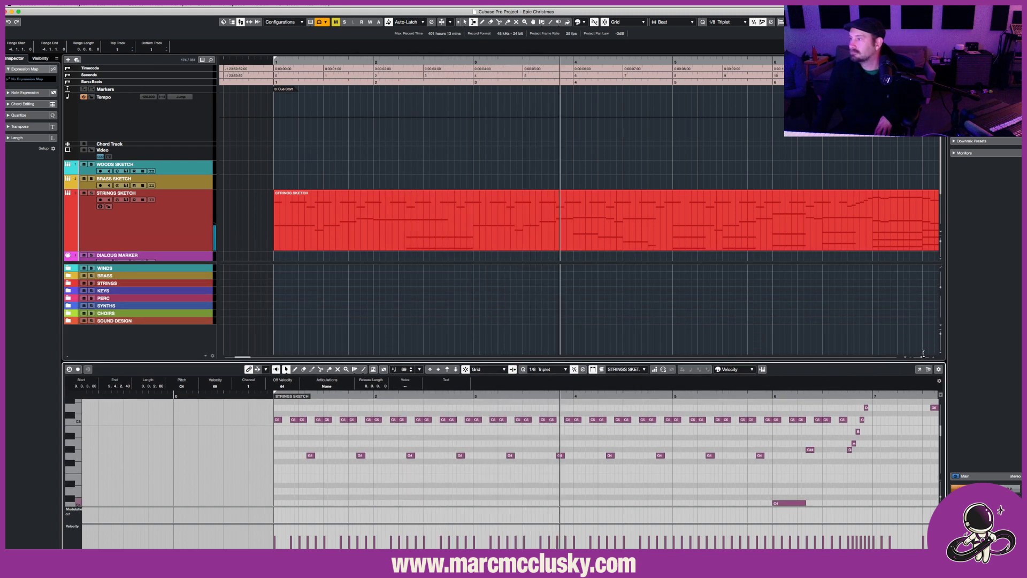
left_click_drag(922, 357, 920, 358)
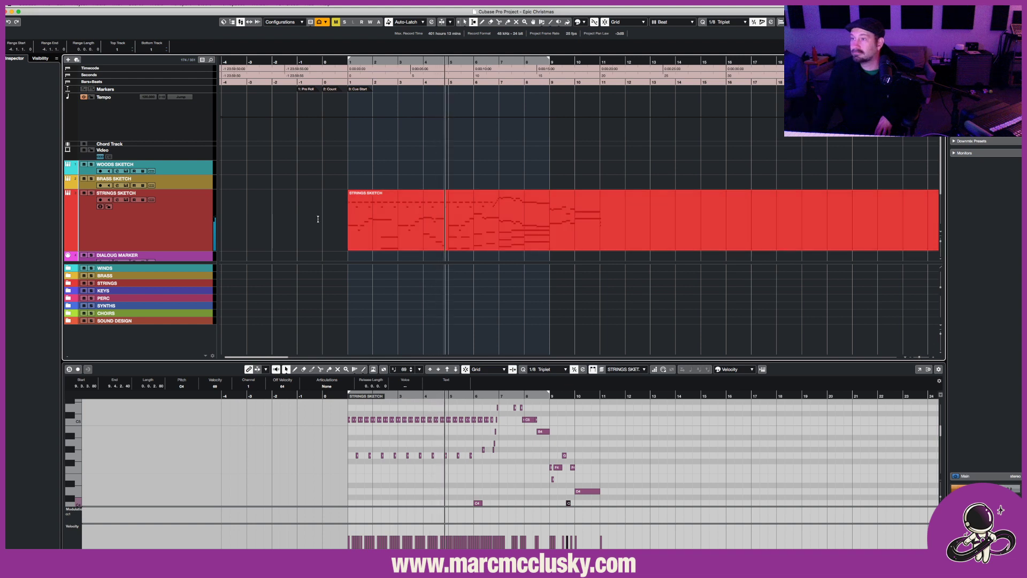
left_click(340, 266)
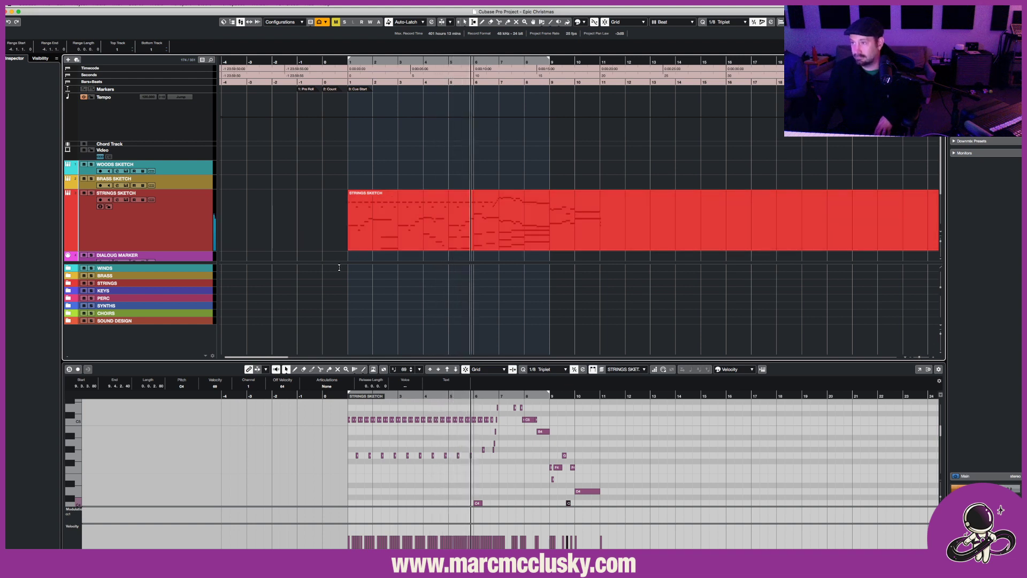
right_click(339, 269)
left_click(342, 274)
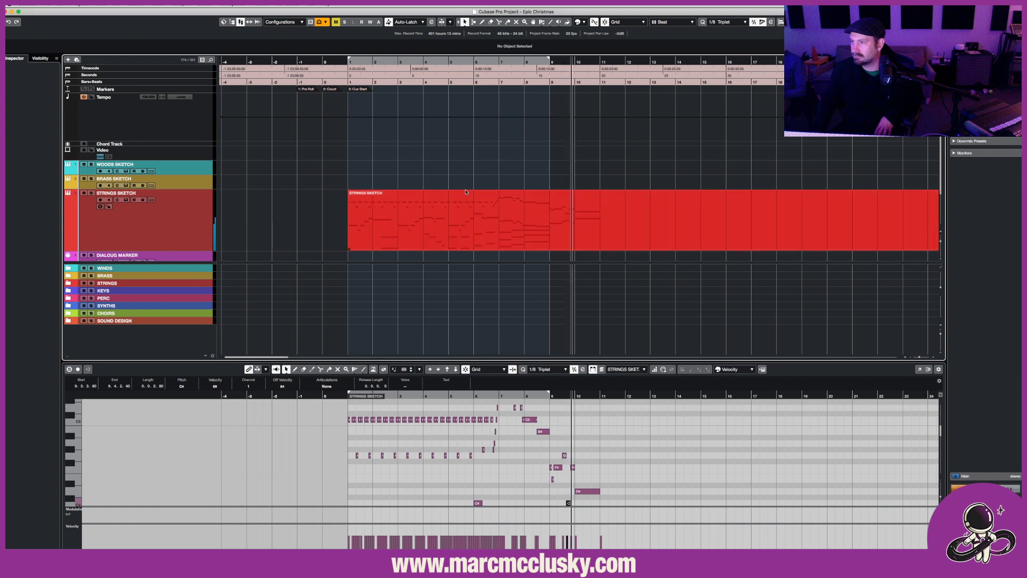
key("space")
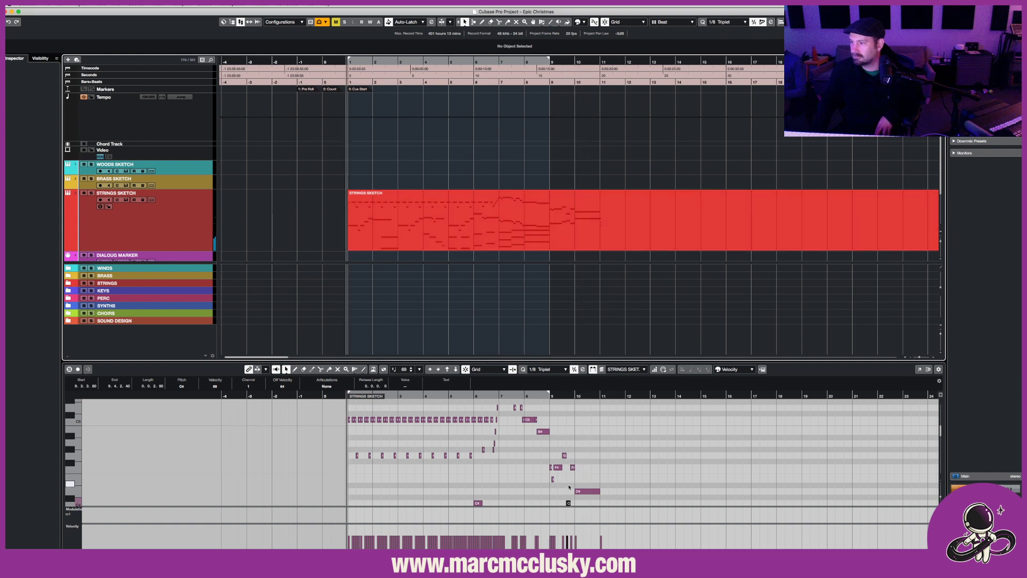
Lower the F3 beneath bar 9's C4 to A#2.
scroll(824, 463, "down", 4)
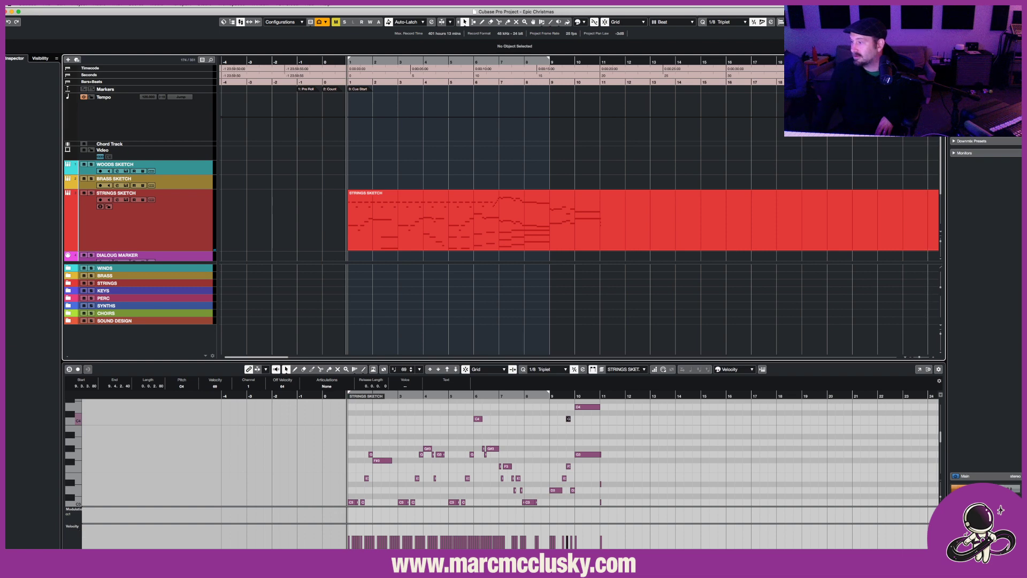
left_click_drag(510, 396, 510, 439)
scroll(828, 471, "right", 5)
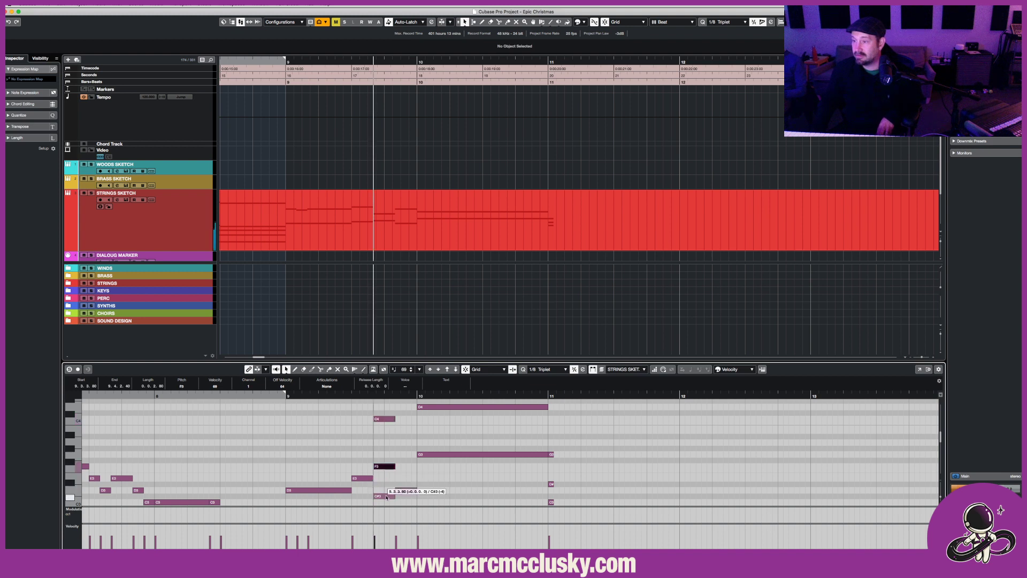
left_click_drag(386, 497, 388, 455)
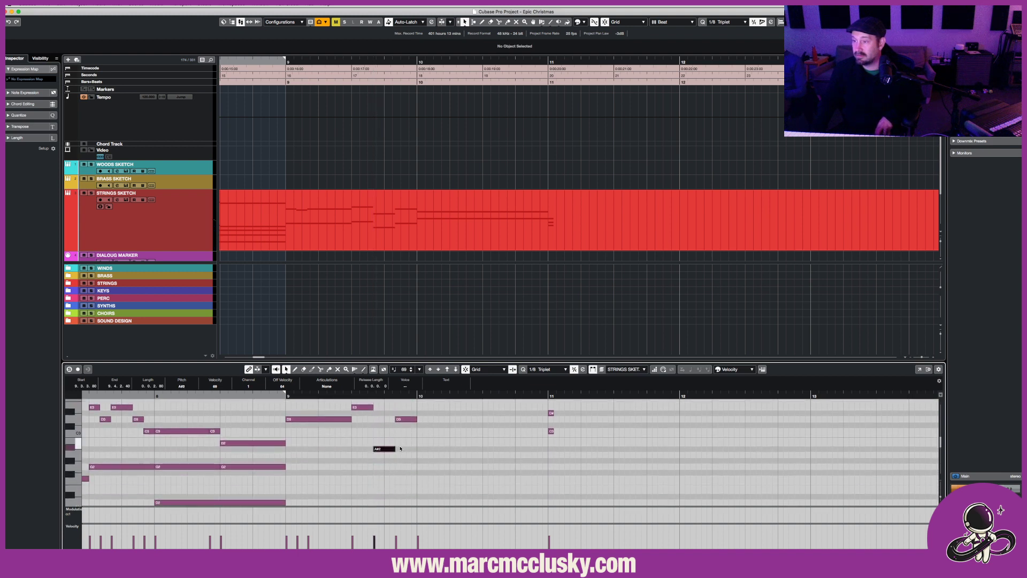
Raise bar 9's C4 to D4 and the A#2 beneath it to D3, and lower the bar's closing D3 to A#2.
scroll(401, 448, "up", 4)
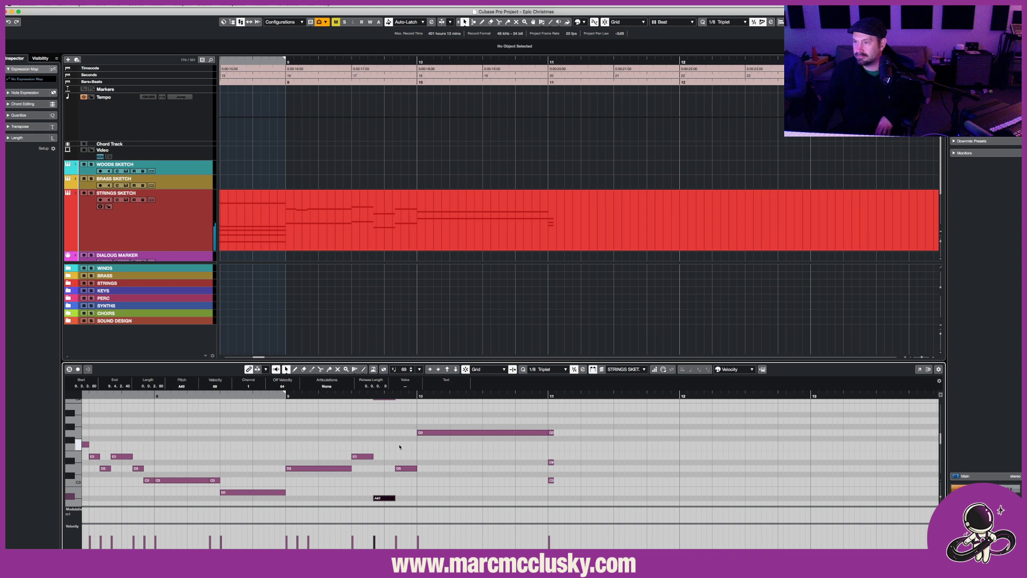
scroll(400, 447, "up", 4)
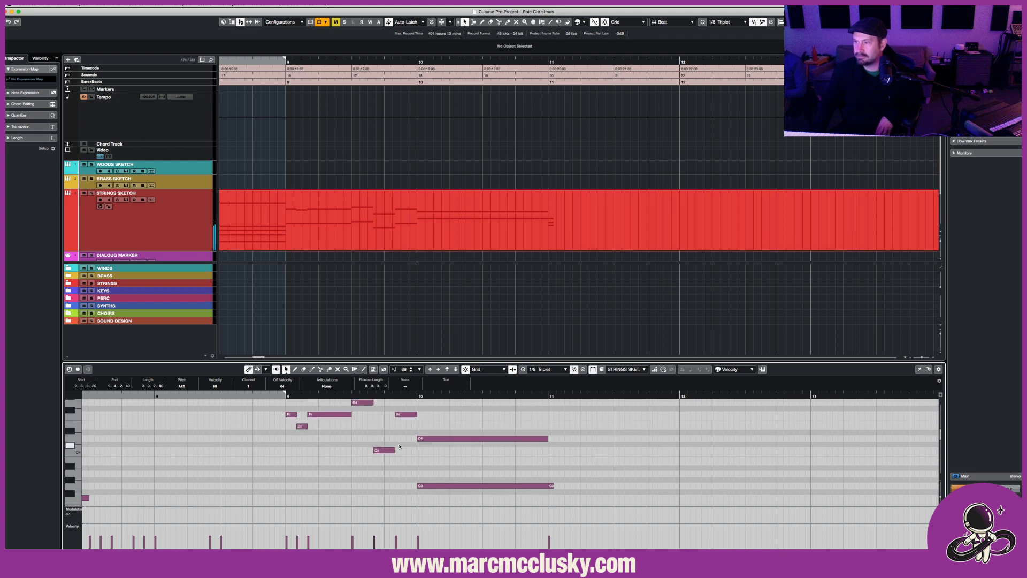
scroll(399, 447, "down", 2)
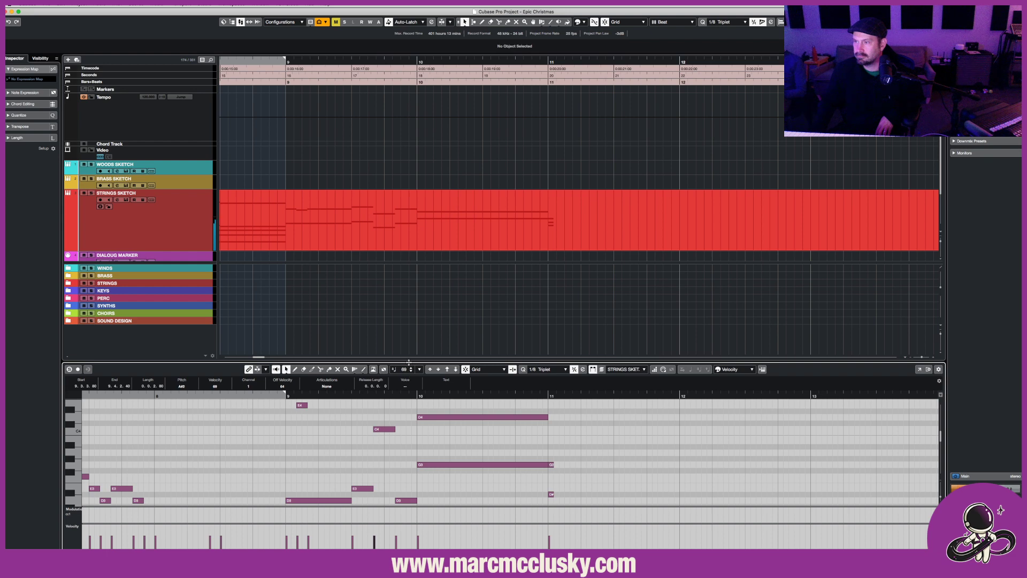
left_click_drag(408, 363, 409, 257)
scroll(404, 382, "up", 7)
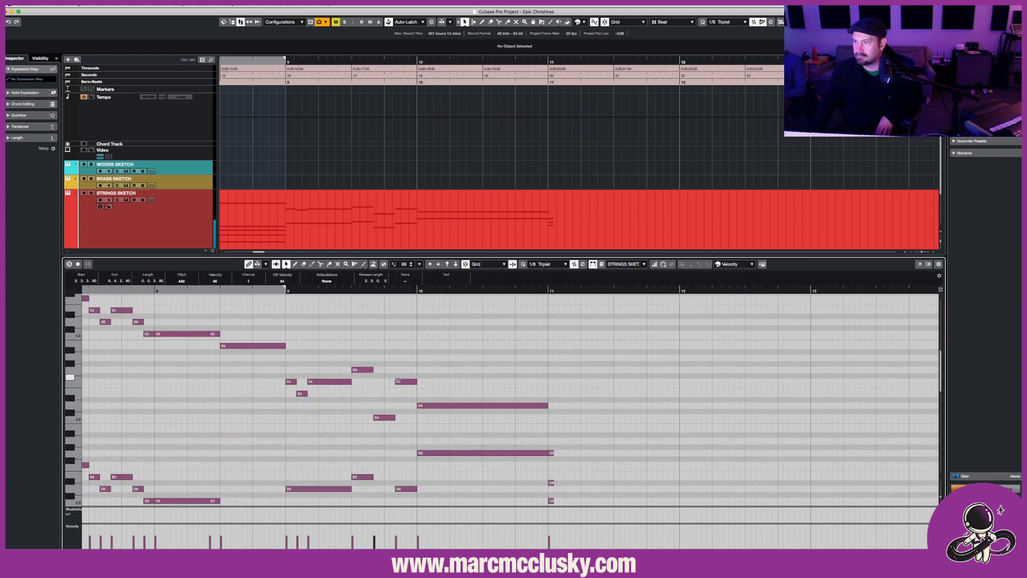
scroll(378, 398, "down", 7)
scroll(379, 398, "up", 7)
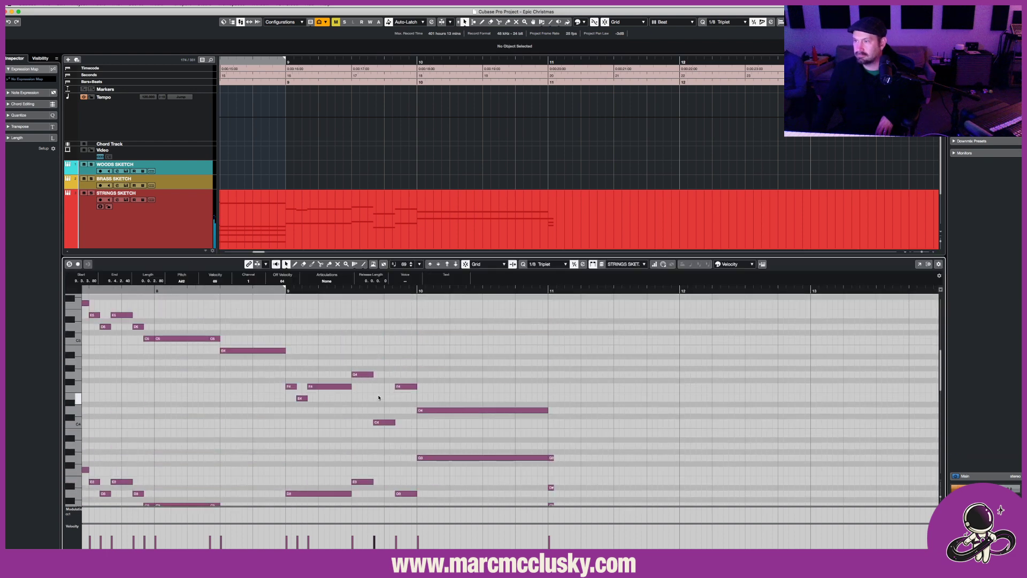
left_click_drag(380, 418, 379, 413)
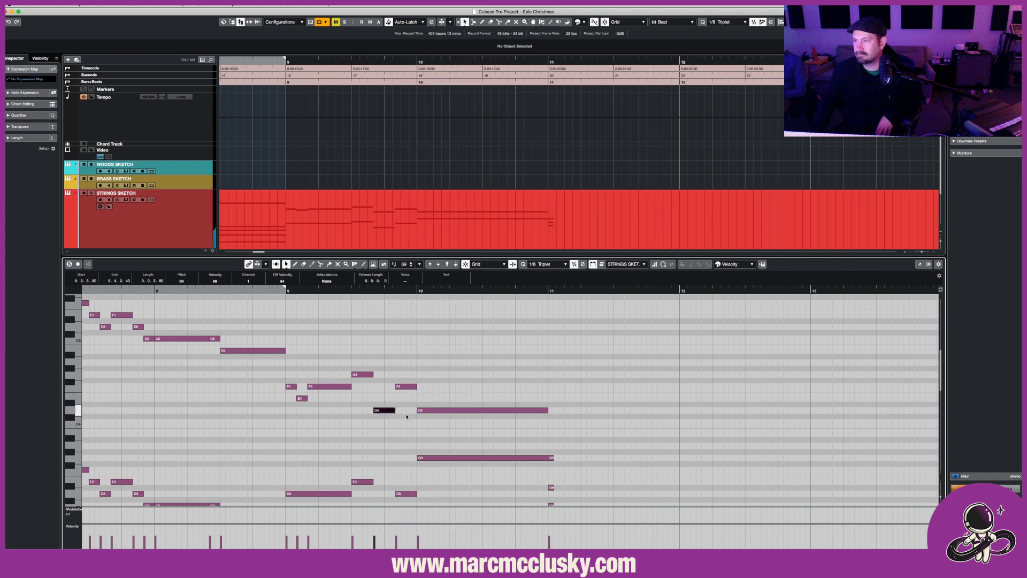
scroll(407, 416, "down", 3)
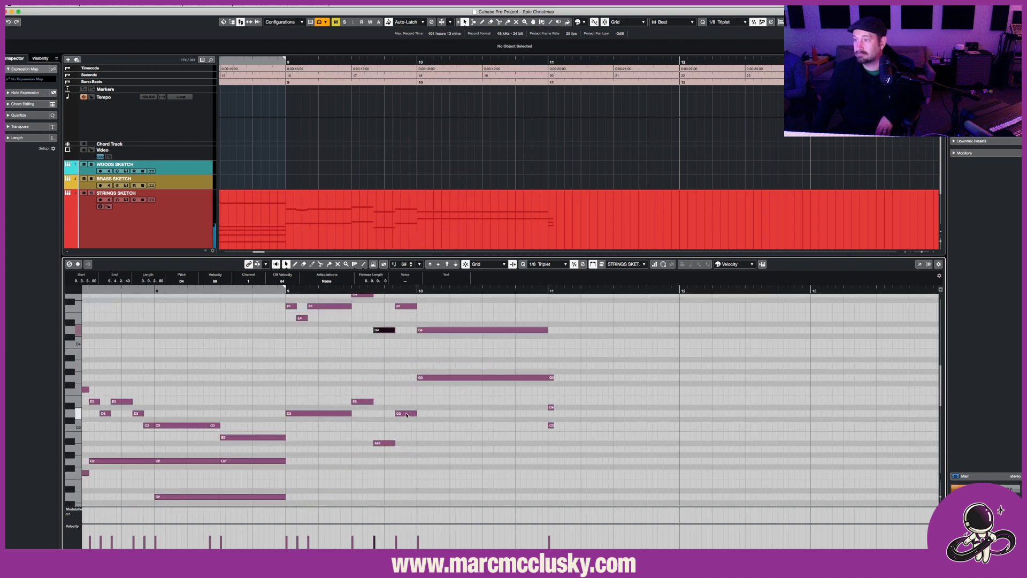
left_click_drag(406, 415, 407, 438)
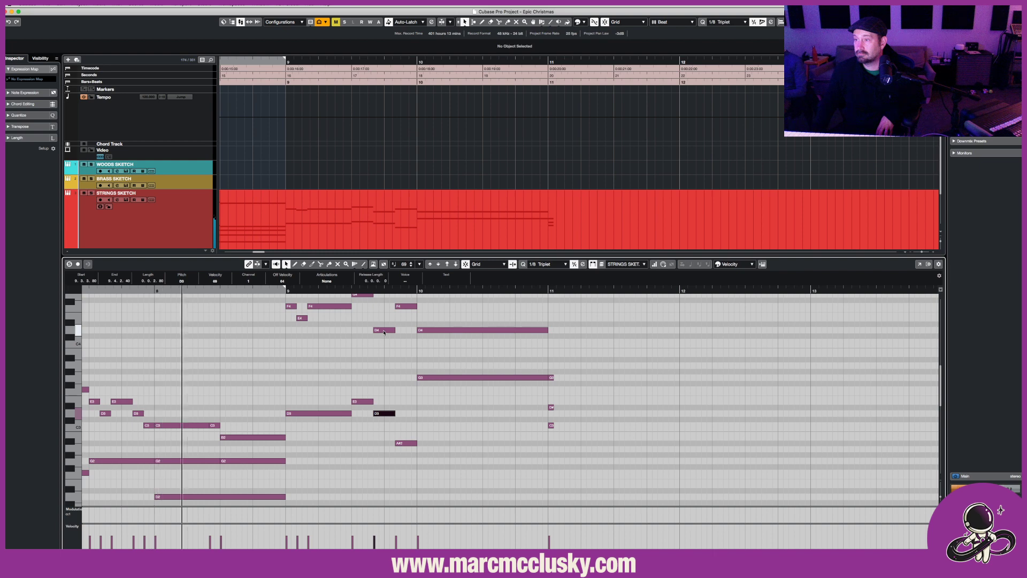
Return bar 9's altered notes to C4 over F3 with a closing D3, and audition from the middle of the bar.
scroll(384, 334, "down", 3)
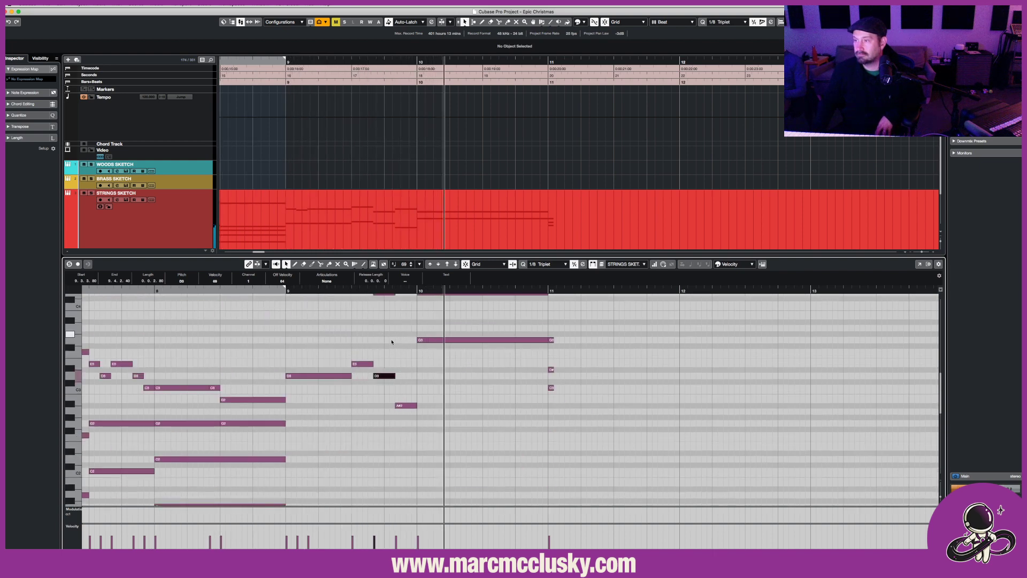
key("space")
scroll(422, 374, "up", 4)
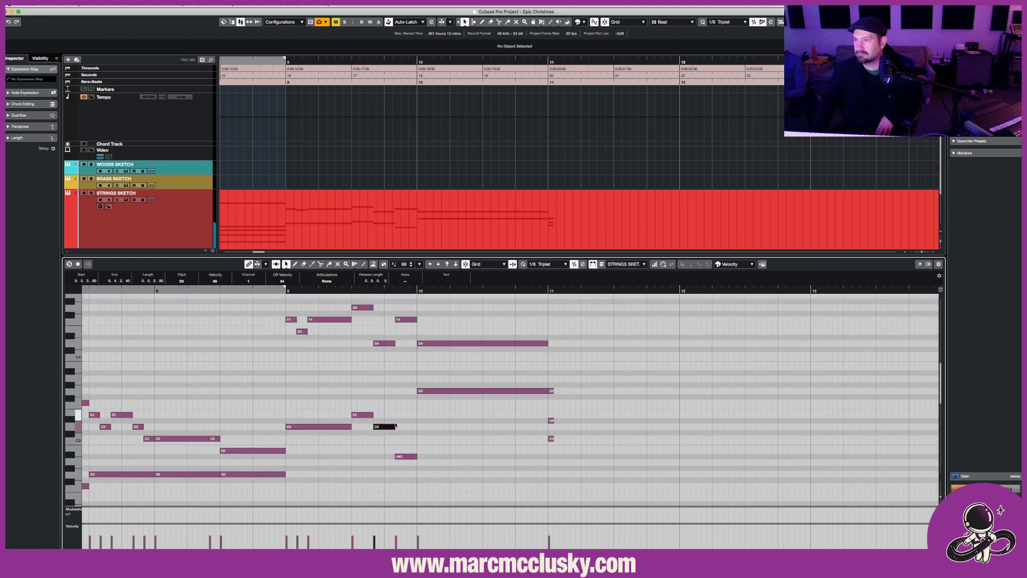
left_click_drag(386, 443, 385, 442)
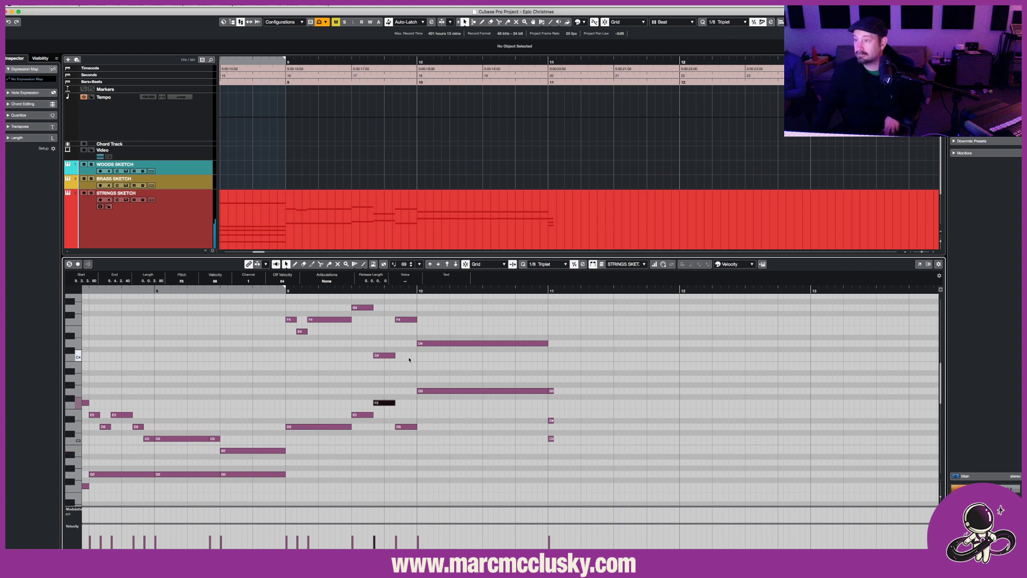
left_click(351, 289)
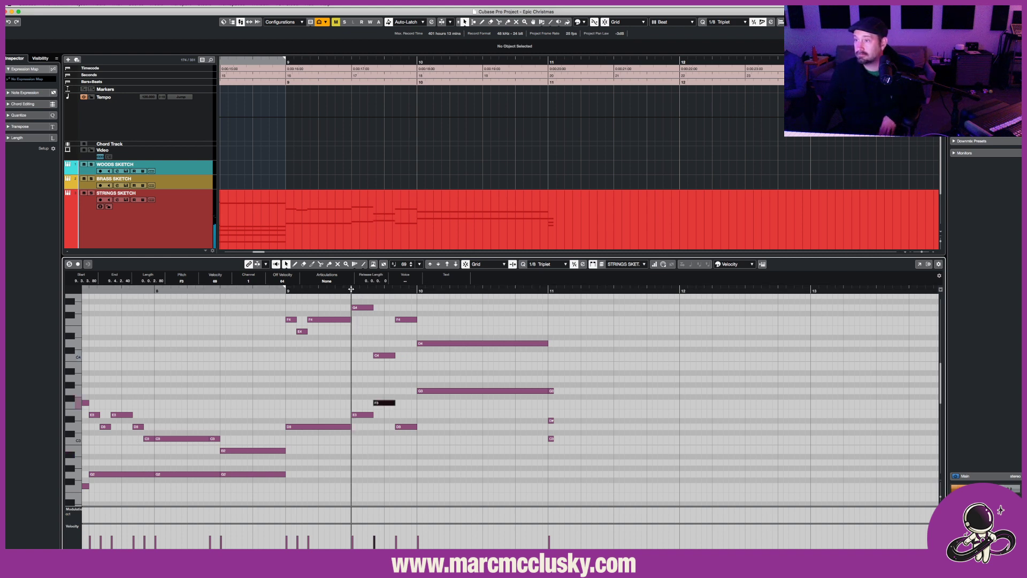
Draw short C1 and C2 notes, each 0.0.0.80 long, at the very start of bar 1.
scroll(430, 331, "left", 5)
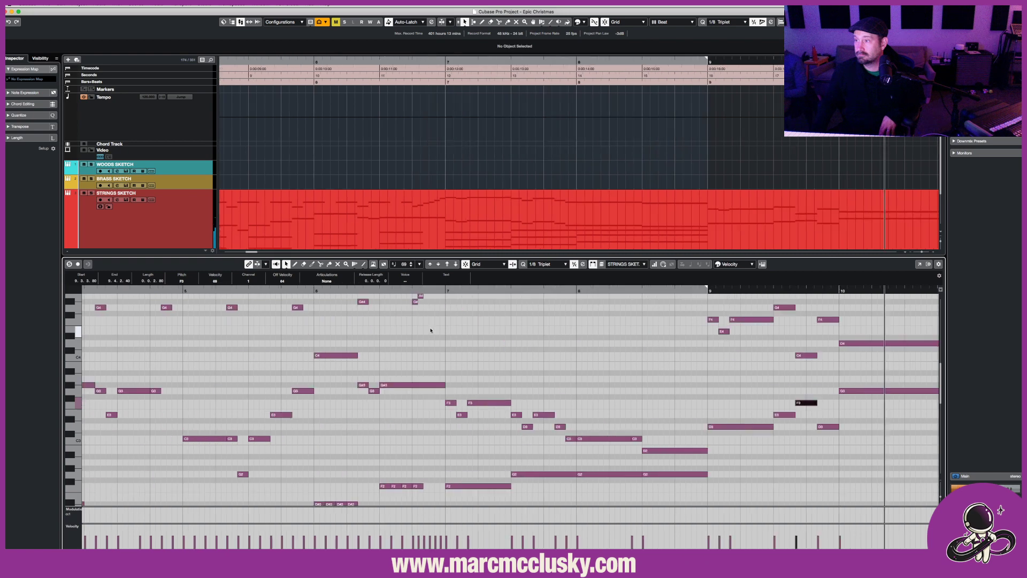
scroll(405, 369, "down", 5)
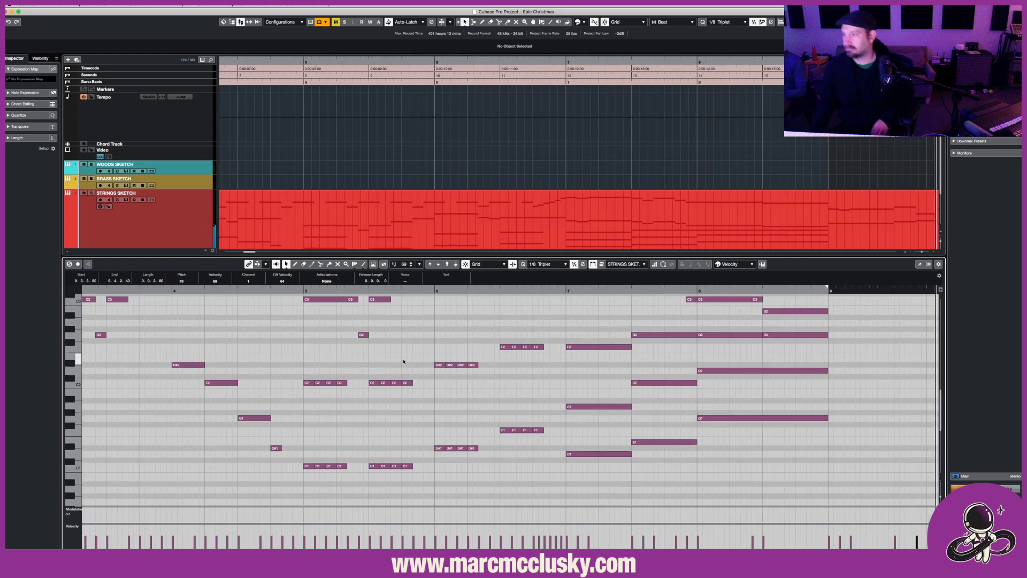
scroll(405, 361, "left", 4)
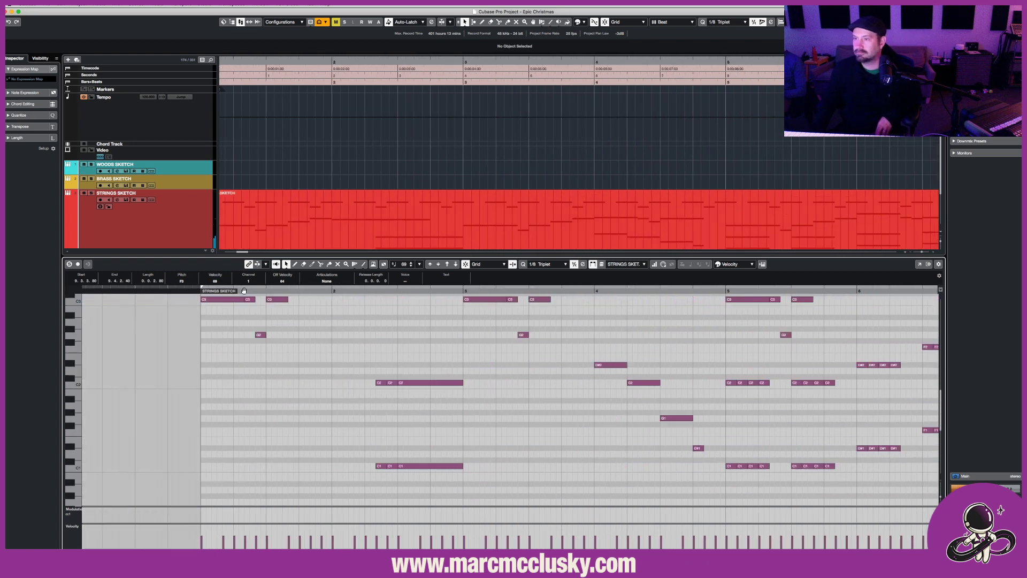
left_click(220, 391)
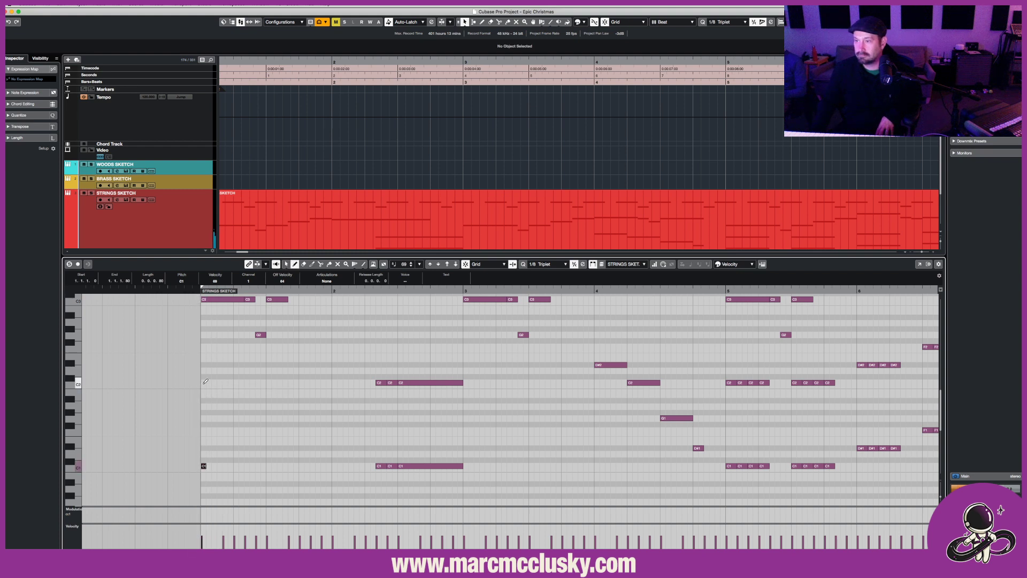
right_click(227, 361)
left_click(222, 363)
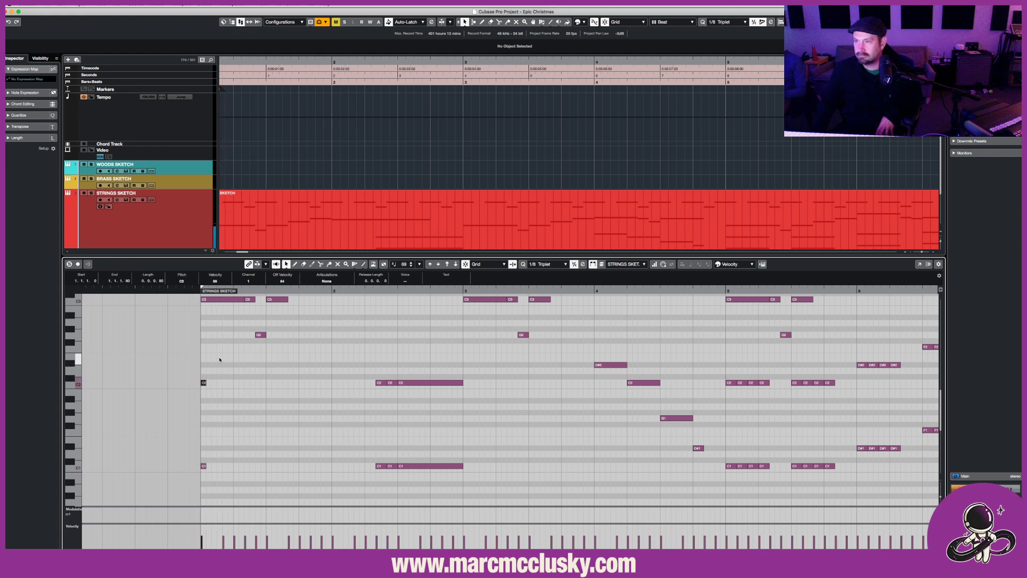
Audition the sketch from just before bar 1 through bar 9, checking the opening octave and the second half of bar 9.
left_click(196, 292)
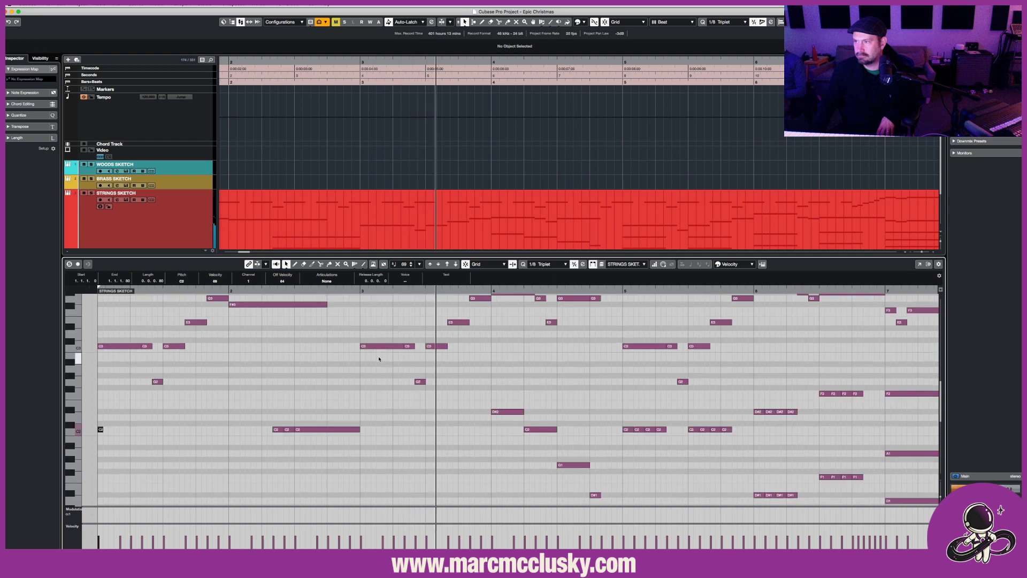
scroll(379, 359, "up", 3)
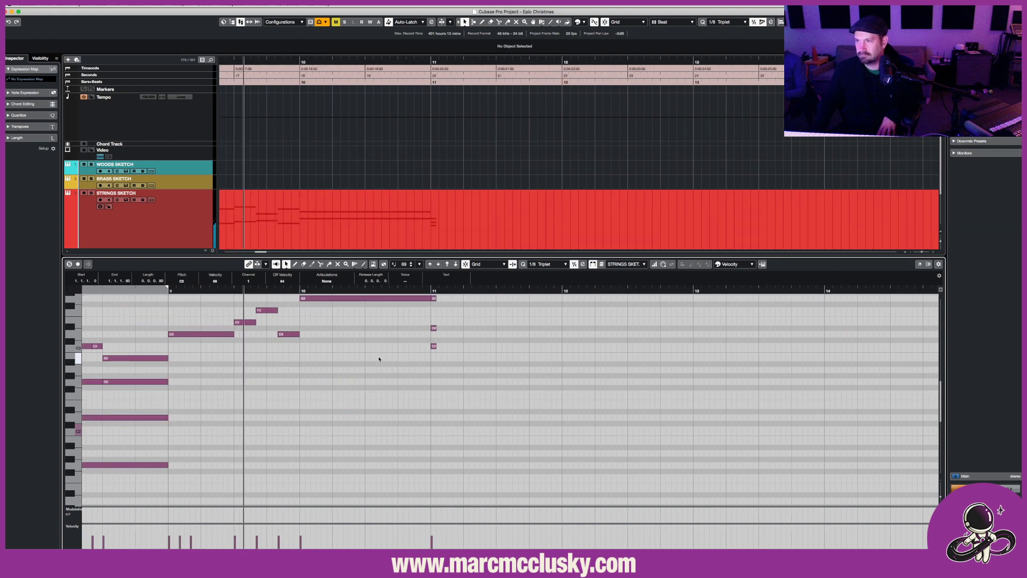
scroll(380, 359, "up", 2)
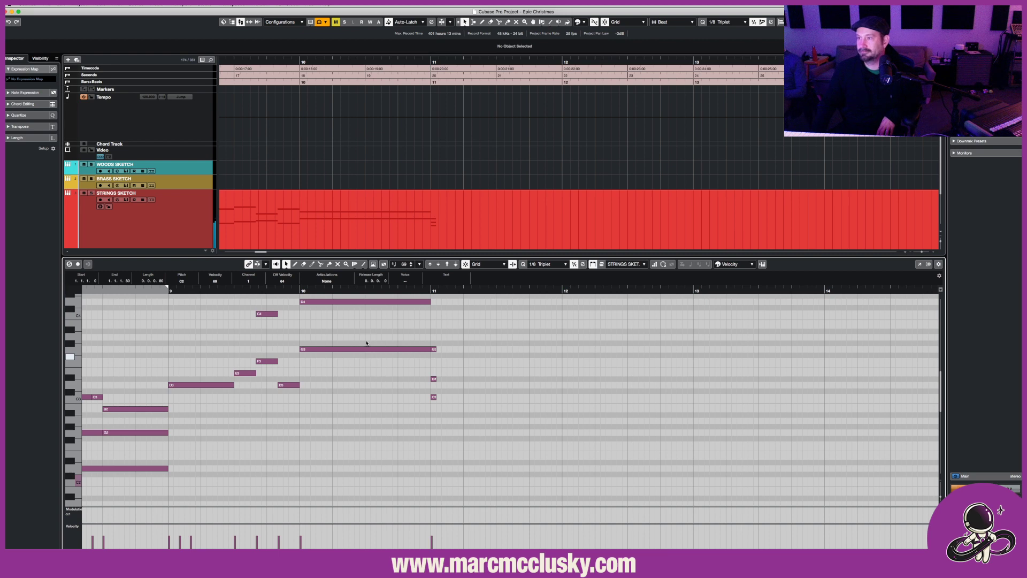
scroll(367, 343, "left", 3)
scroll(386, 333, "left", 3)
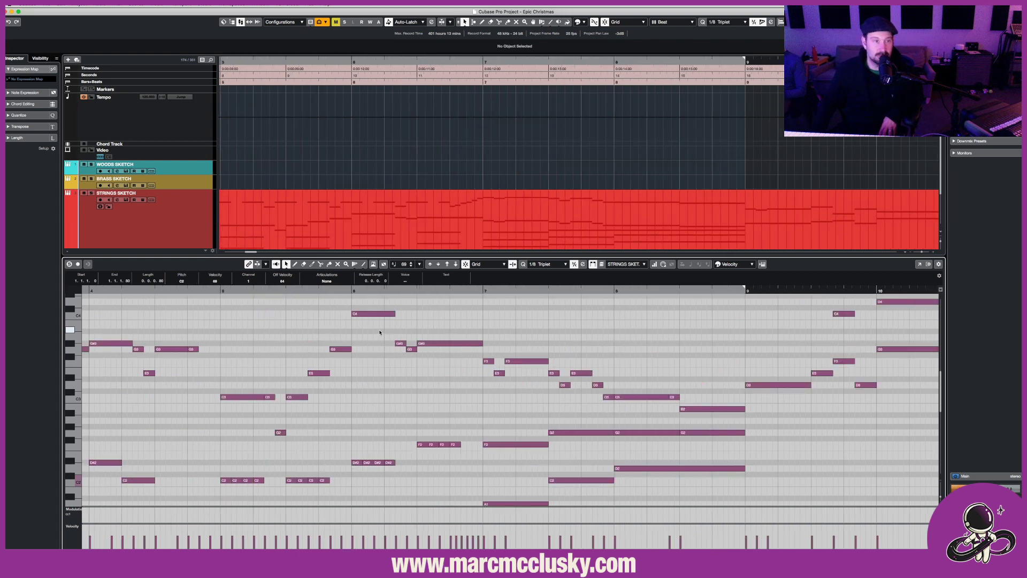
Replay the sketch from the beginning, zoomed out to follow the upper notes across all ten written bars.
scroll(433, 398, "left", 3)
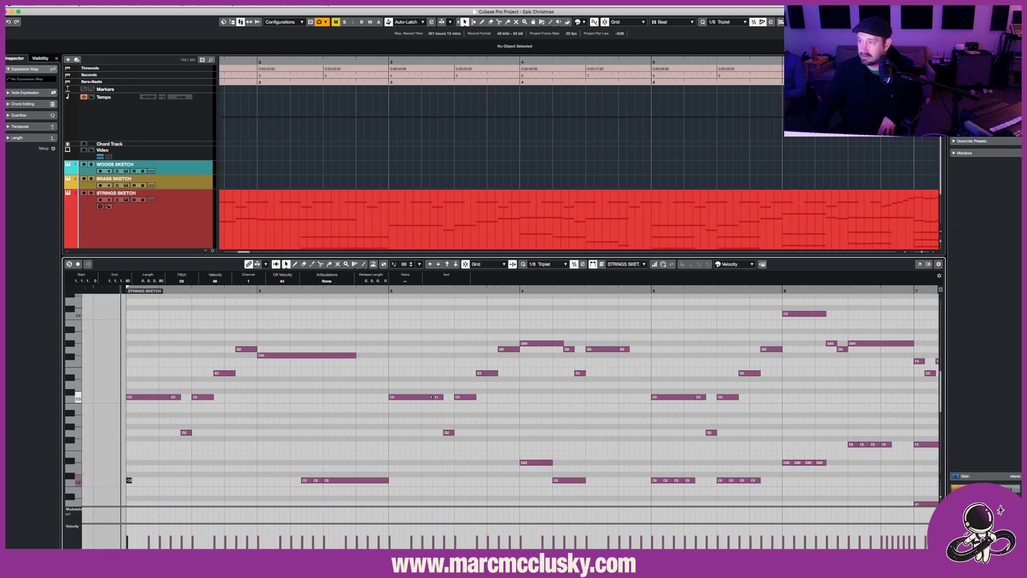
right_click(182, 317)
left_click(191, 319)
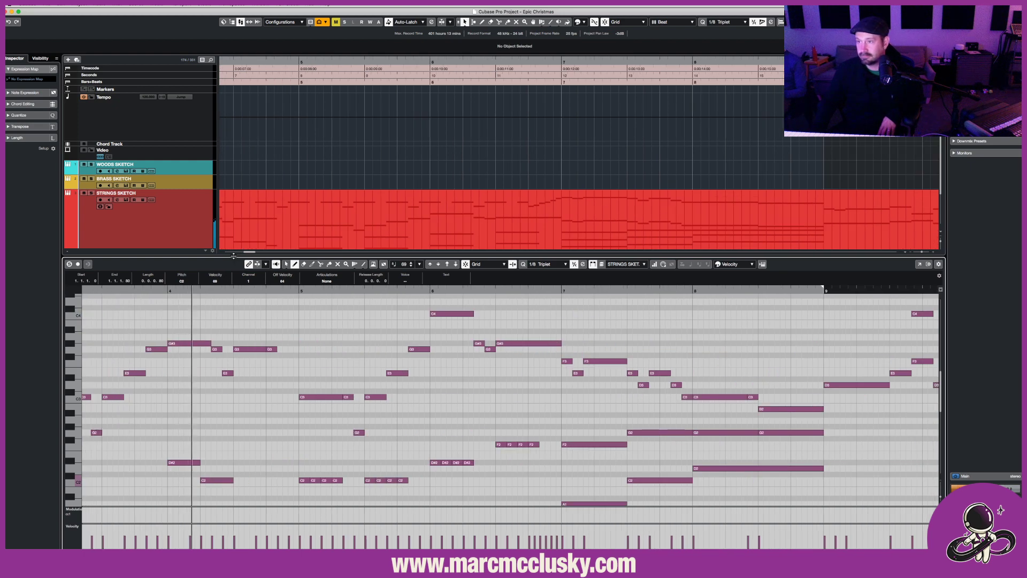
scroll(255, 362, "up", 3)
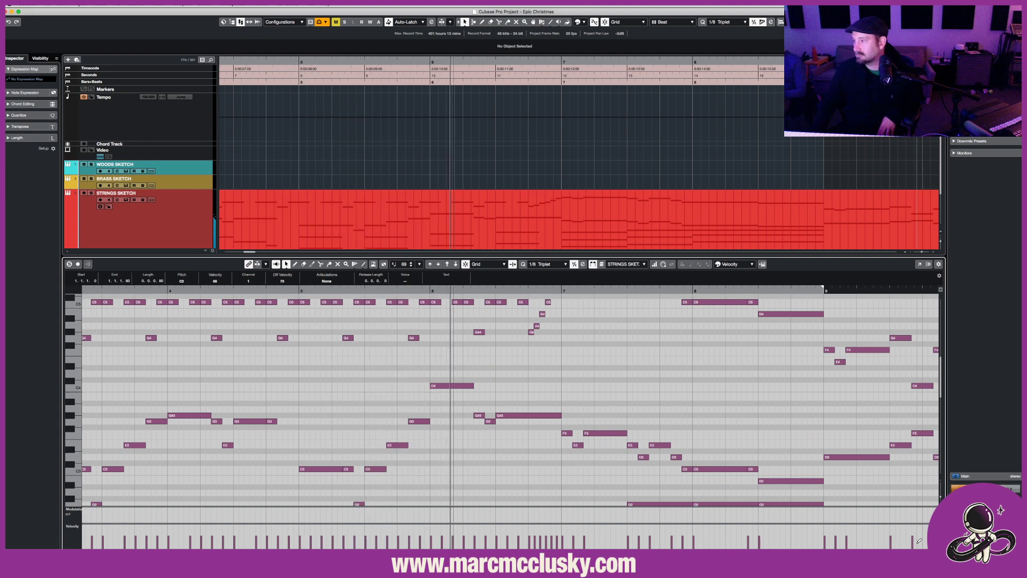
key("g")
key("g")
key("g")
key("g")
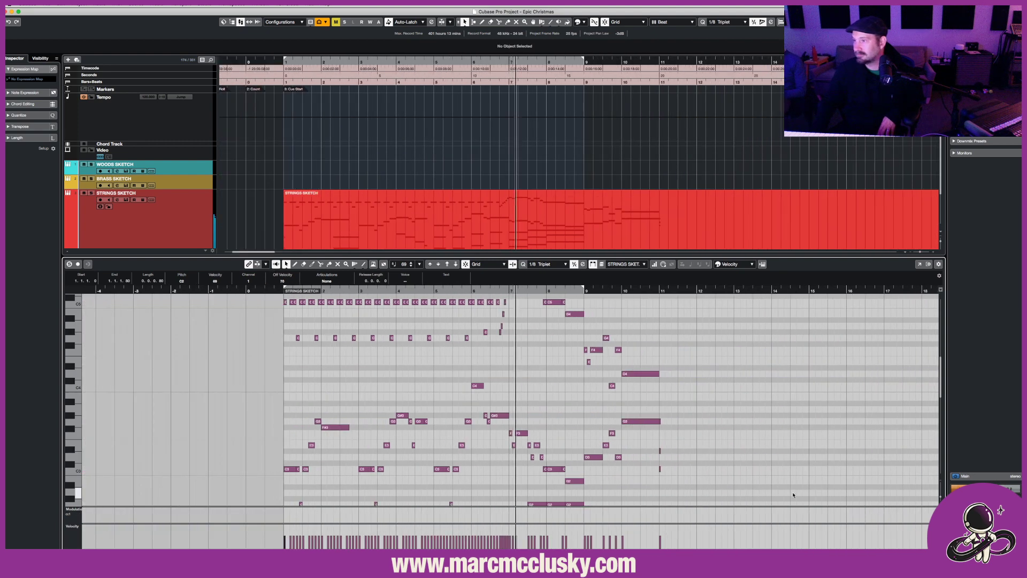
scroll(535, 398, "up", 4)
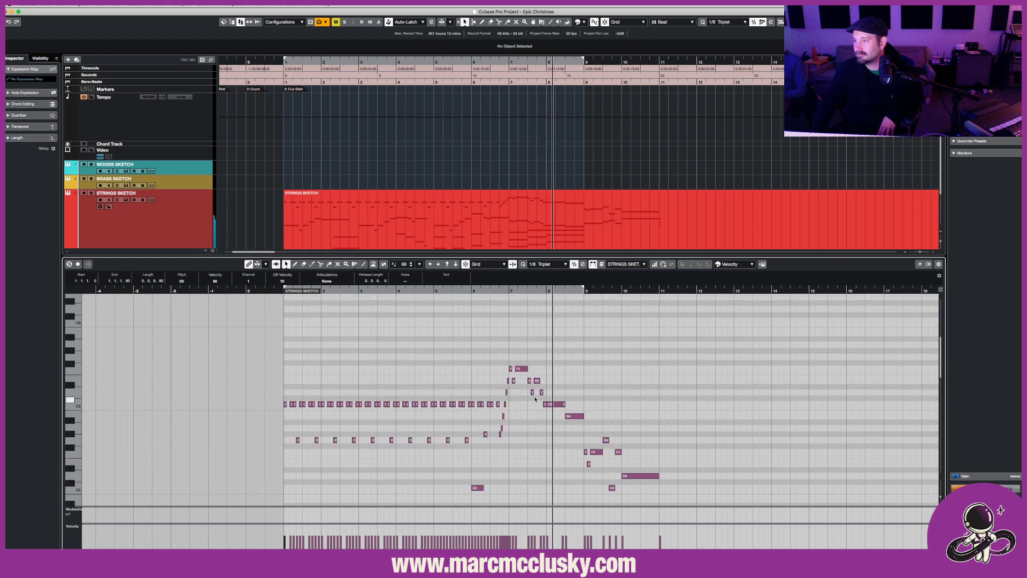
Finish auditioning the sketch, following its lower notes, and replay the ending from the start of bar 9.
scroll(535, 398, "down", 3)
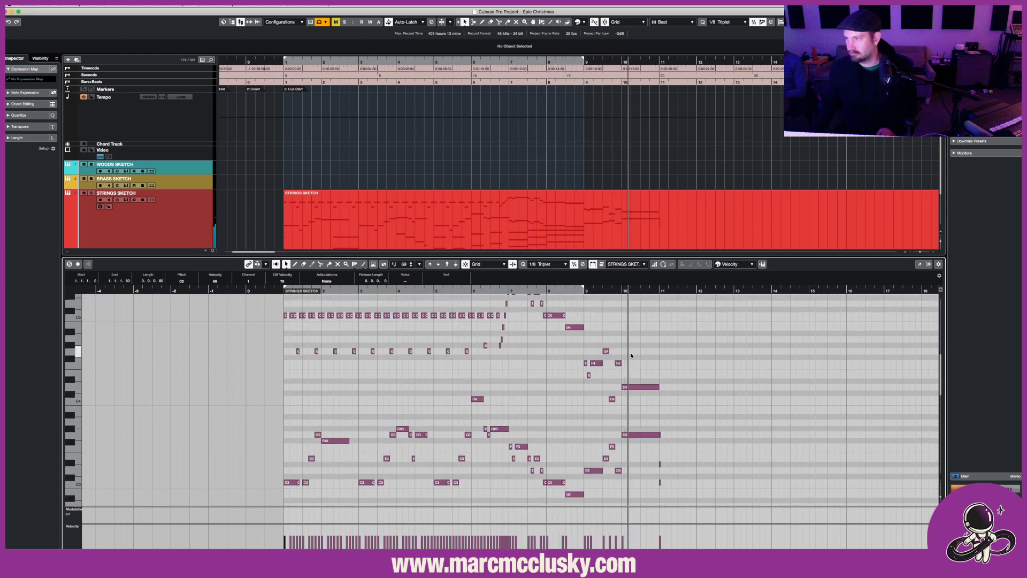
key("space")
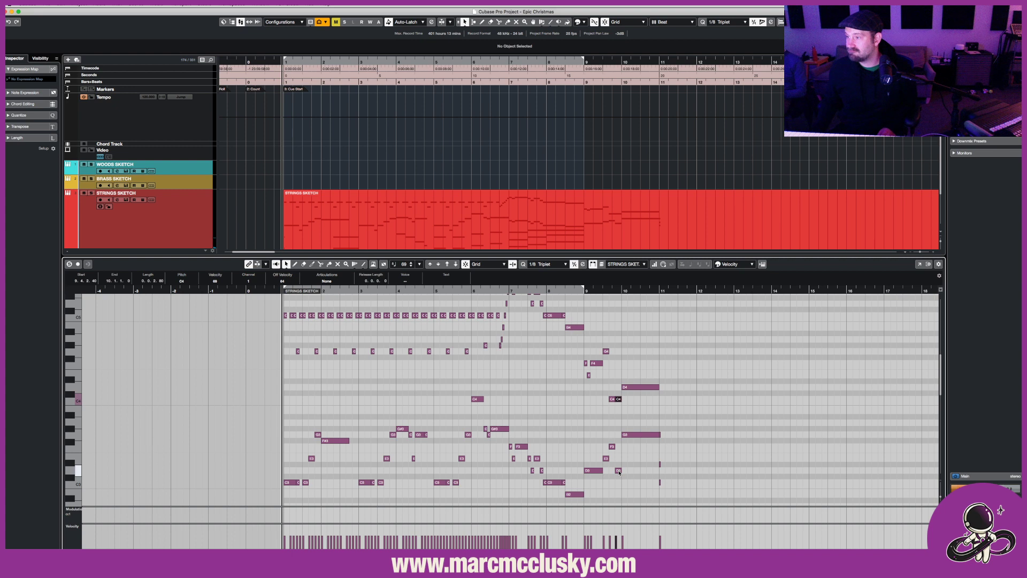
left_click(583, 290)
key("space")
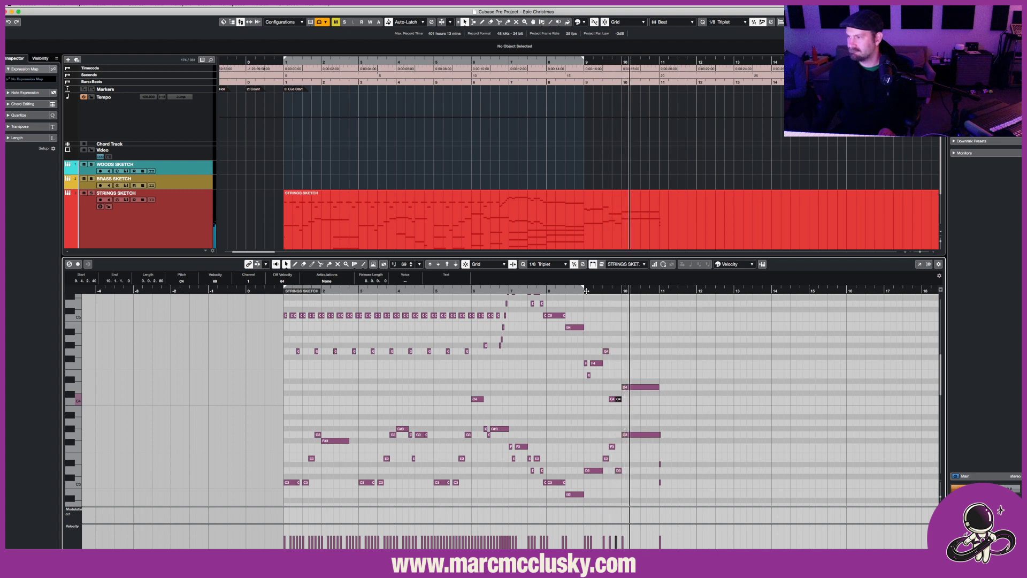
key("space")
key("space")
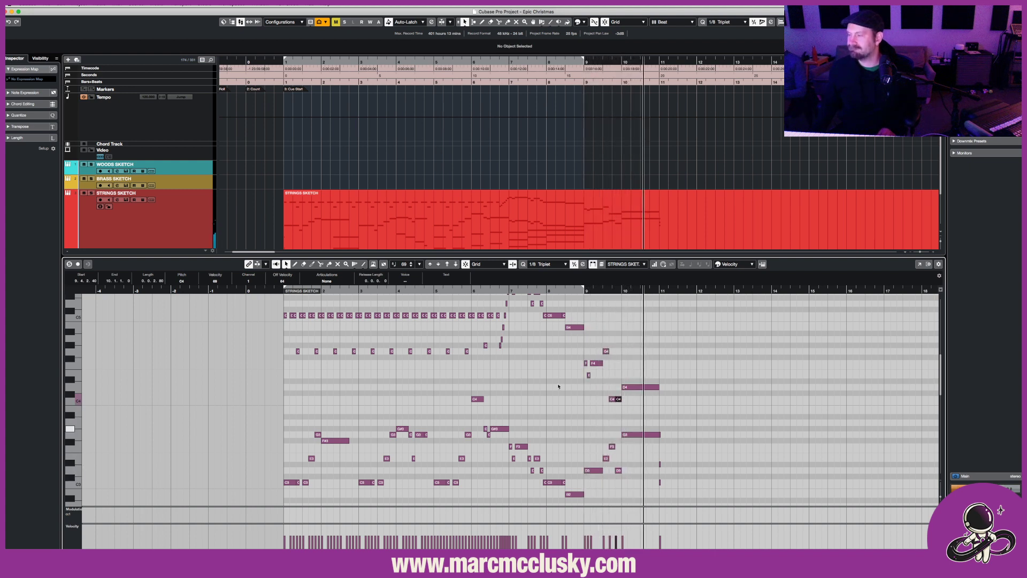
key("space")
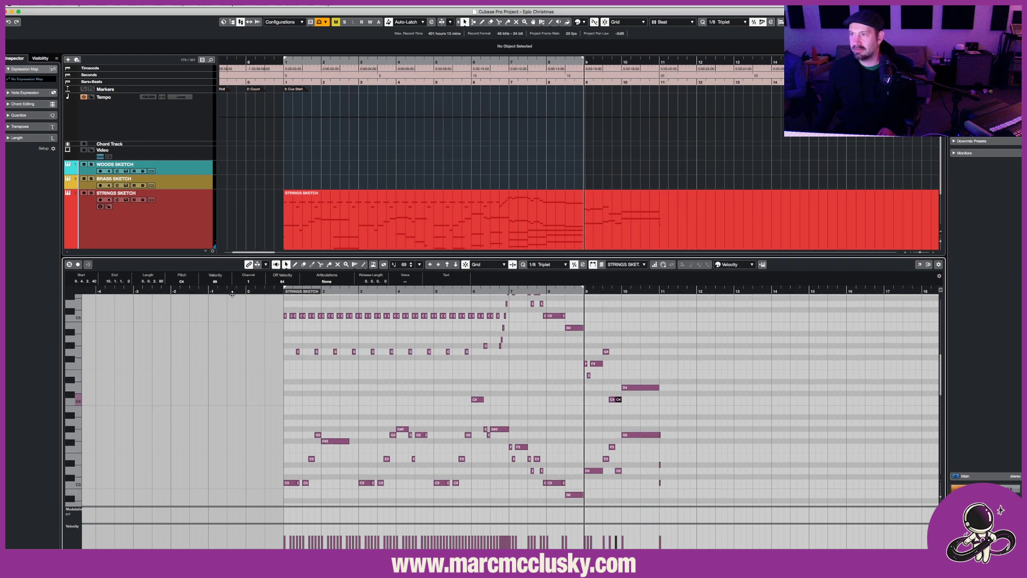
Copy the upper repeated notes and rising run of bars 1 through 6 from the STRINGS SKETCH part.
left_click_drag(233, 259, 231, 375)
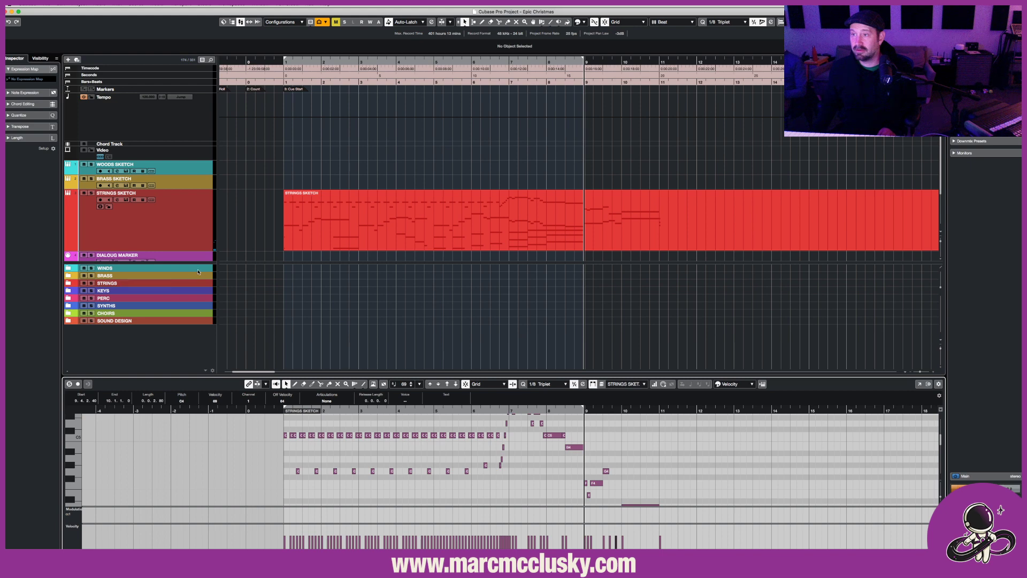
left_click(347, 216)
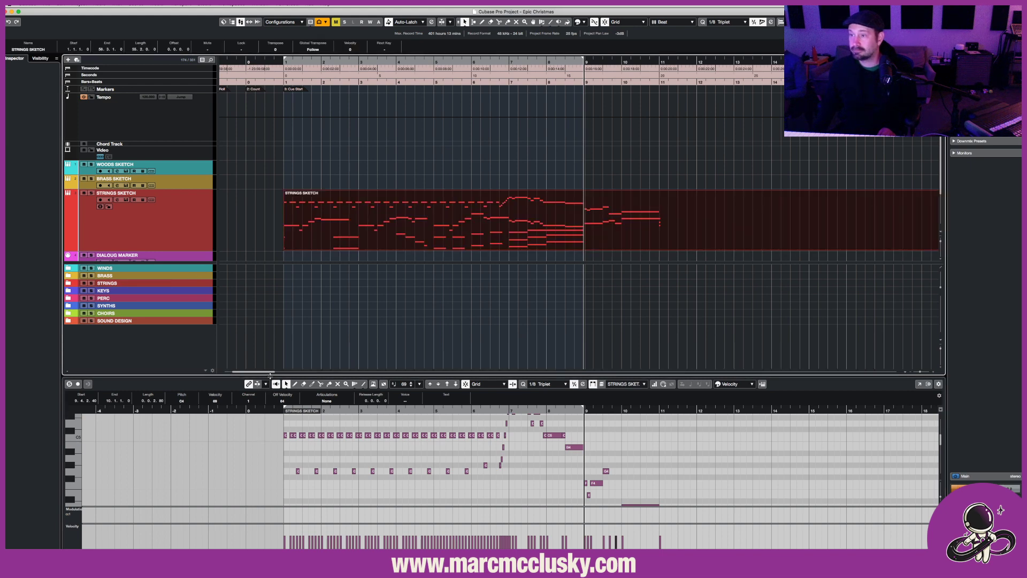
left_click_drag(270, 376, 270, 325)
left_click(281, 401)
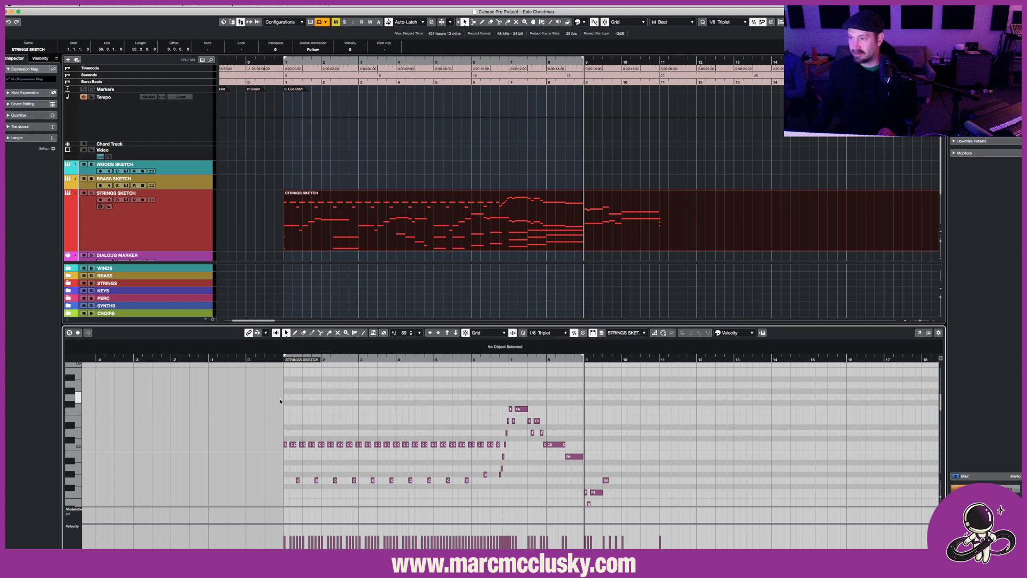
left_click_drag(488, 496, 509, 491)
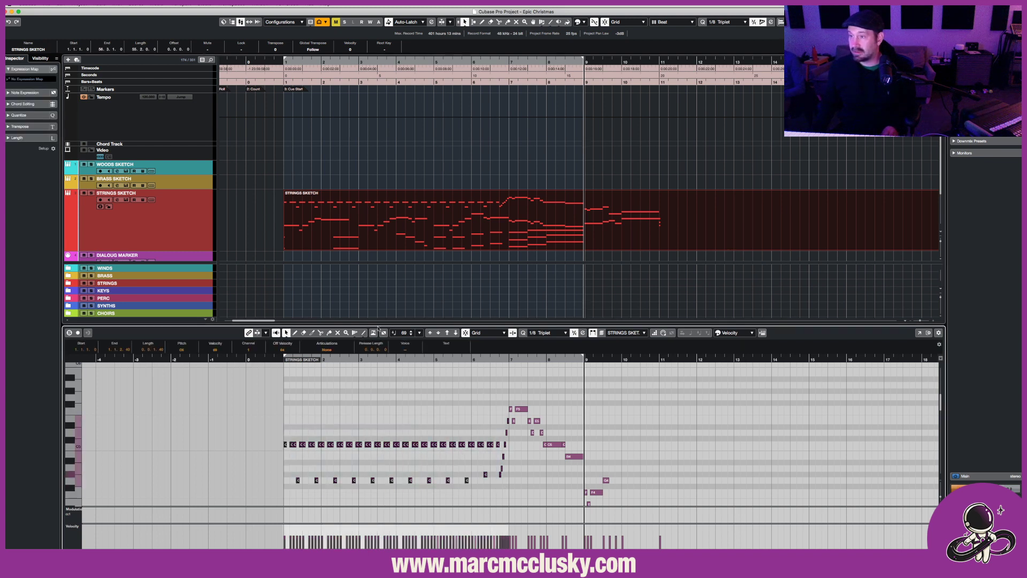
left_click_drag(377, 323, 369, 432)
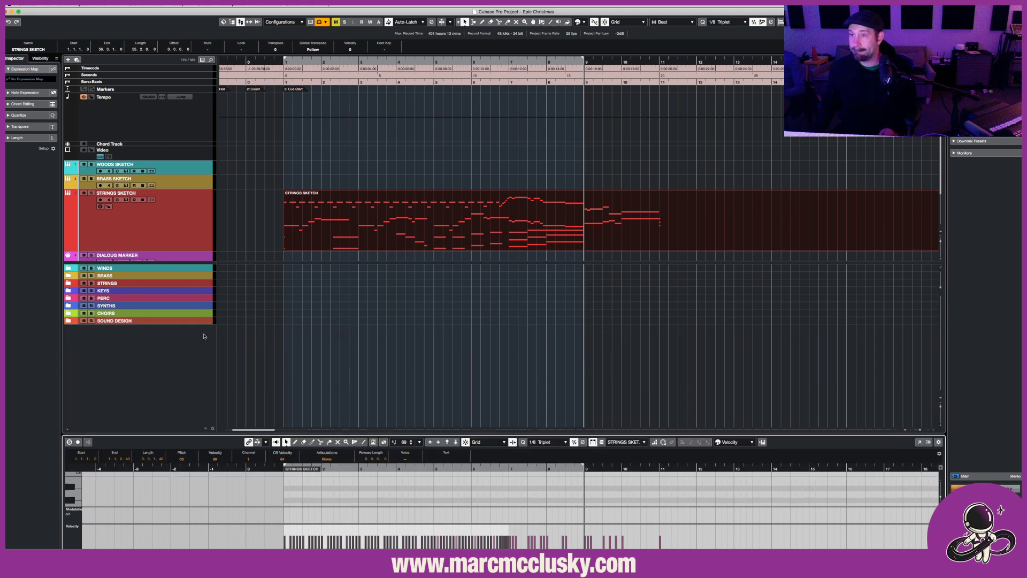
Expand the STRINGS folder, look through its library subfolders and open the 8DIO folder.
left_click(192, 284)
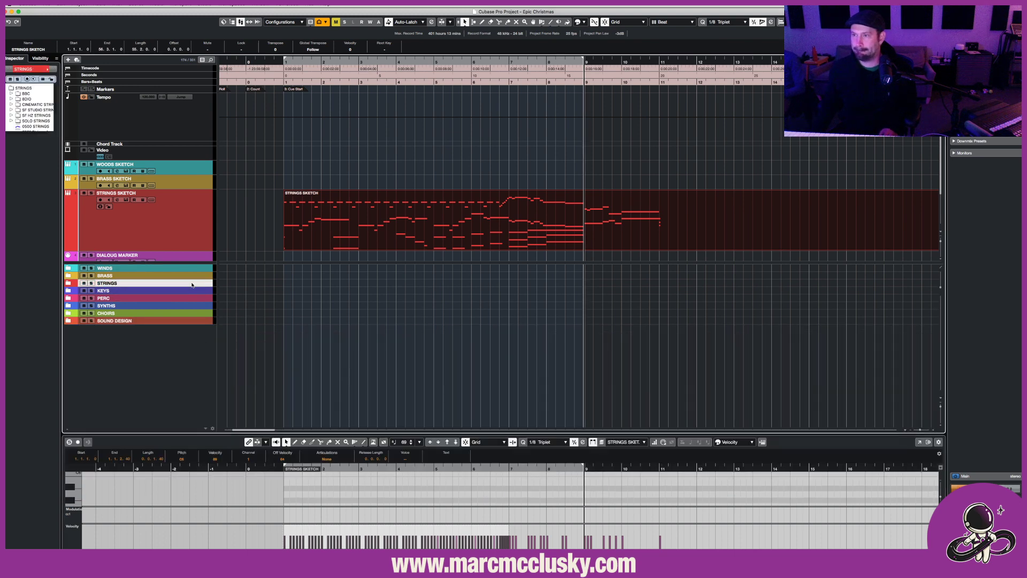
left_click(71, 284)
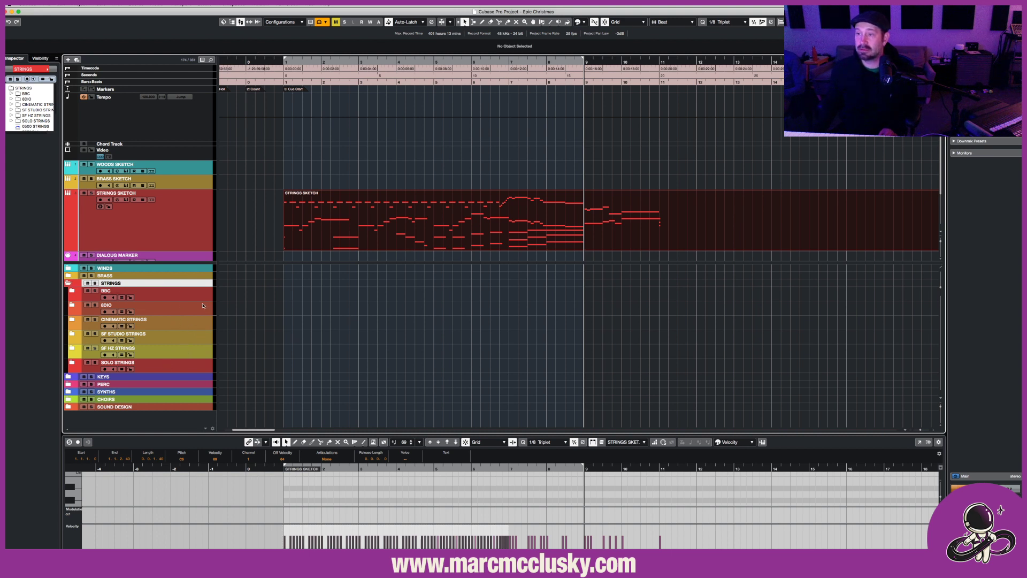
left_click(188, 292)
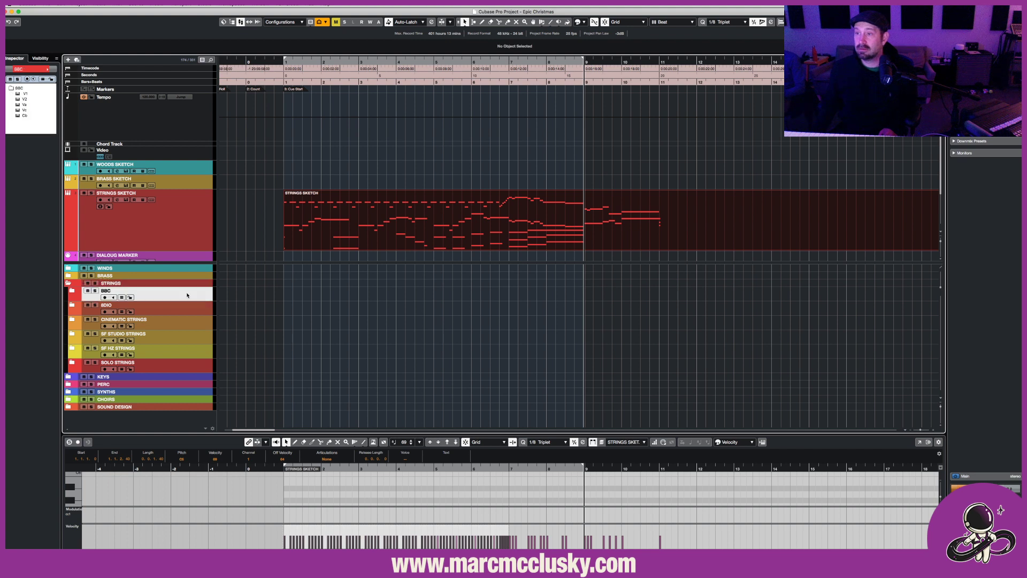
left_click(195, 309)
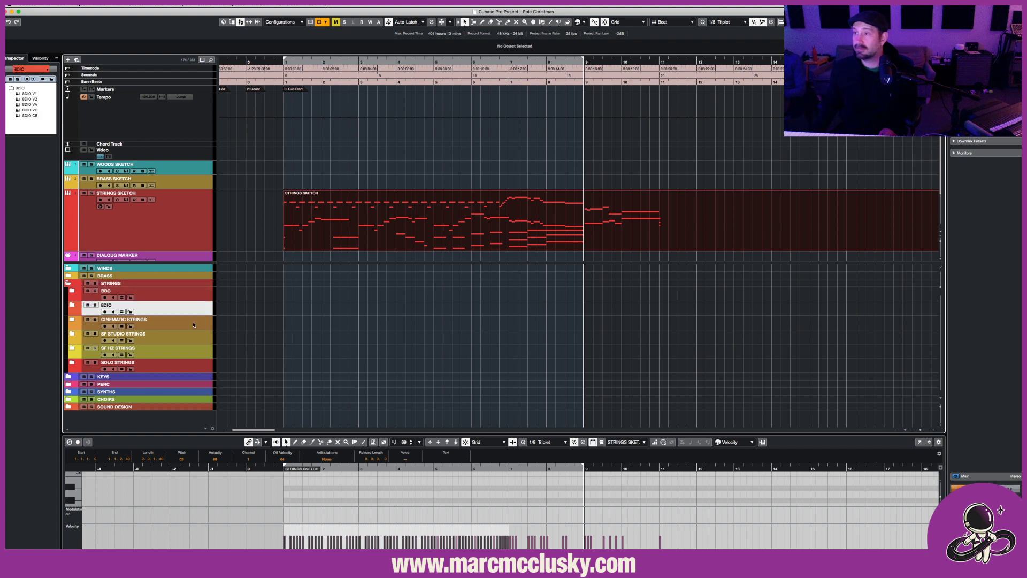
left_click(193, 325)
left_click(179, 306)
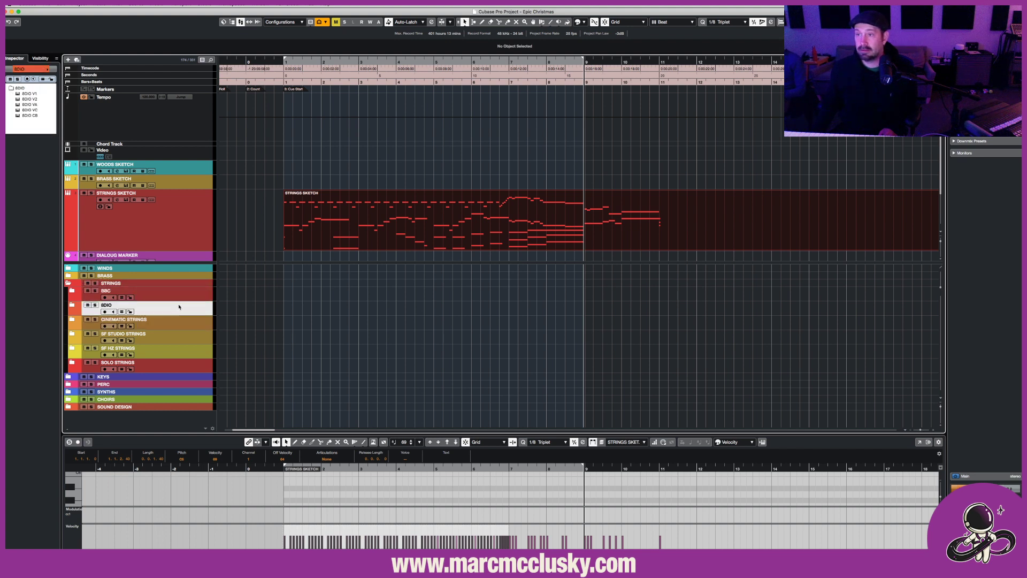
left_click(72, 306)
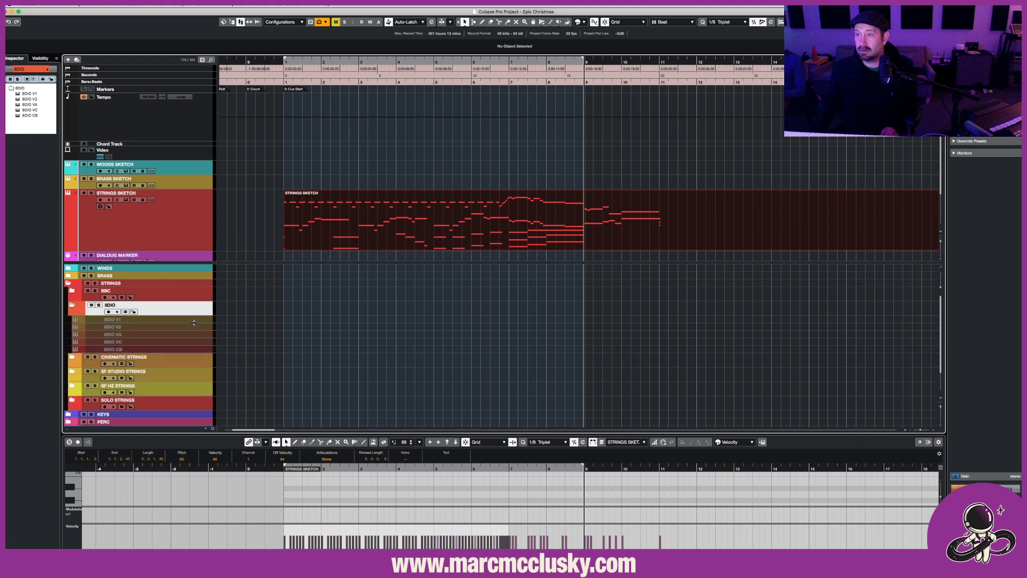
Enable all five disabled tracks in the 8DIO folder, from 8DIO V1 to 8DIO CB.
left_click(194, 323)
left_click(198, 350, "shift")
right_click(197, 351)
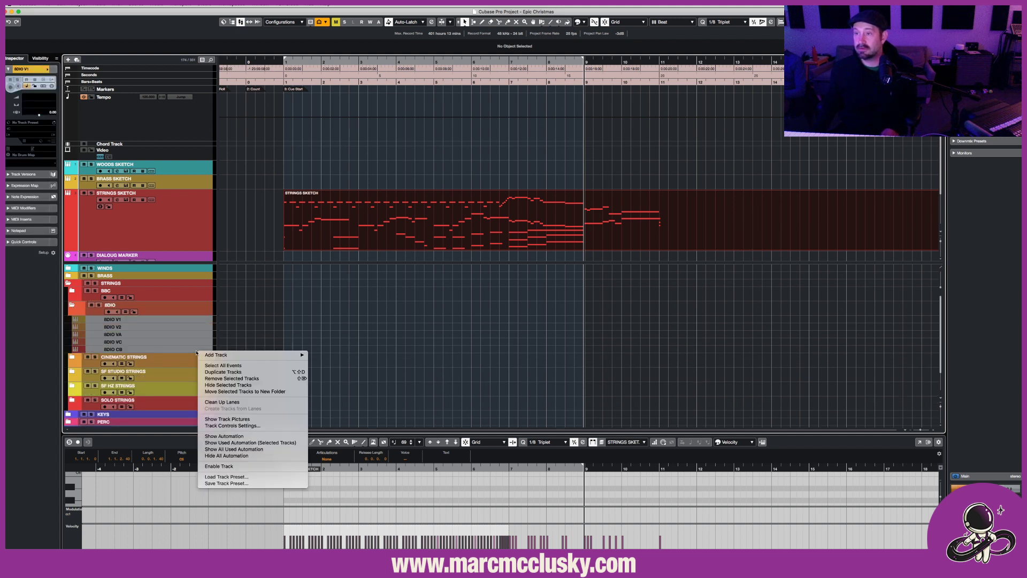
left_click(245, 466)
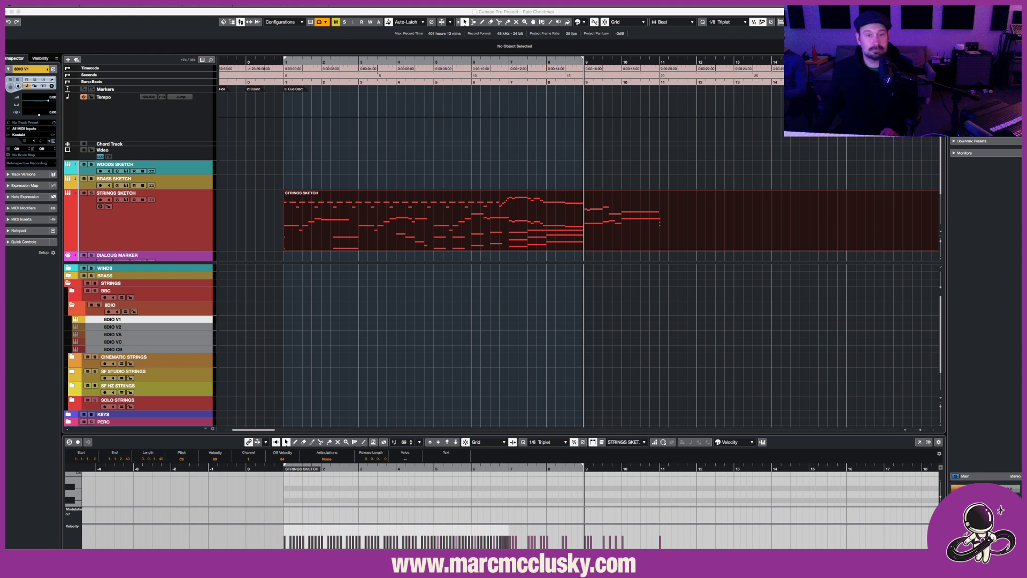
key("shift+Down")
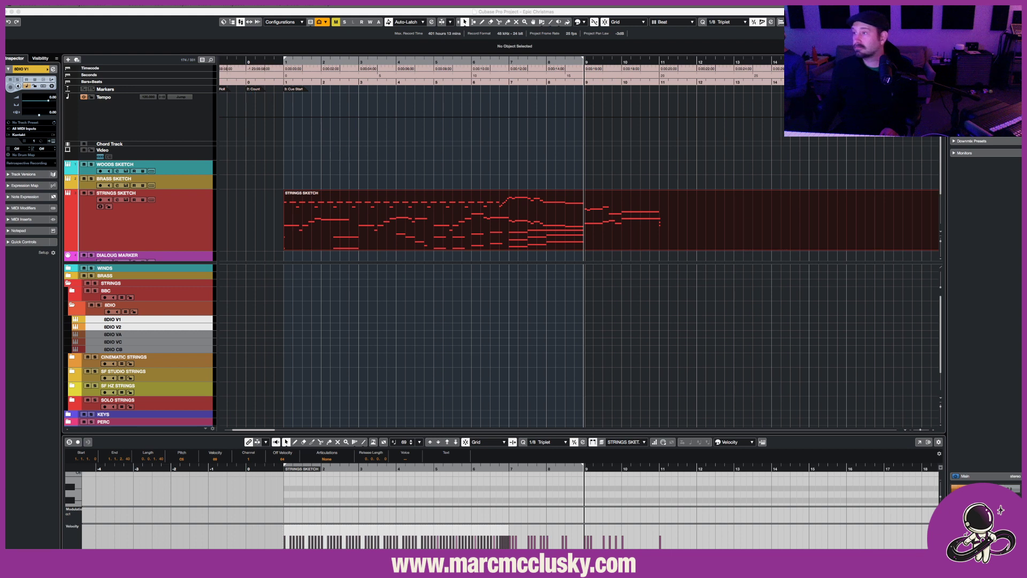
key("shift+Down")
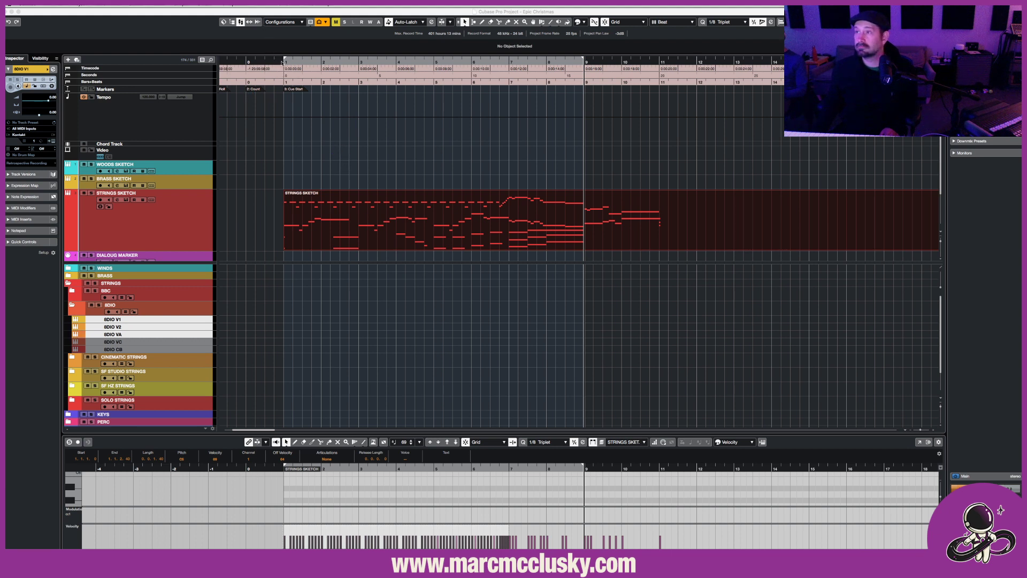
left_click(183, 343, "shift")
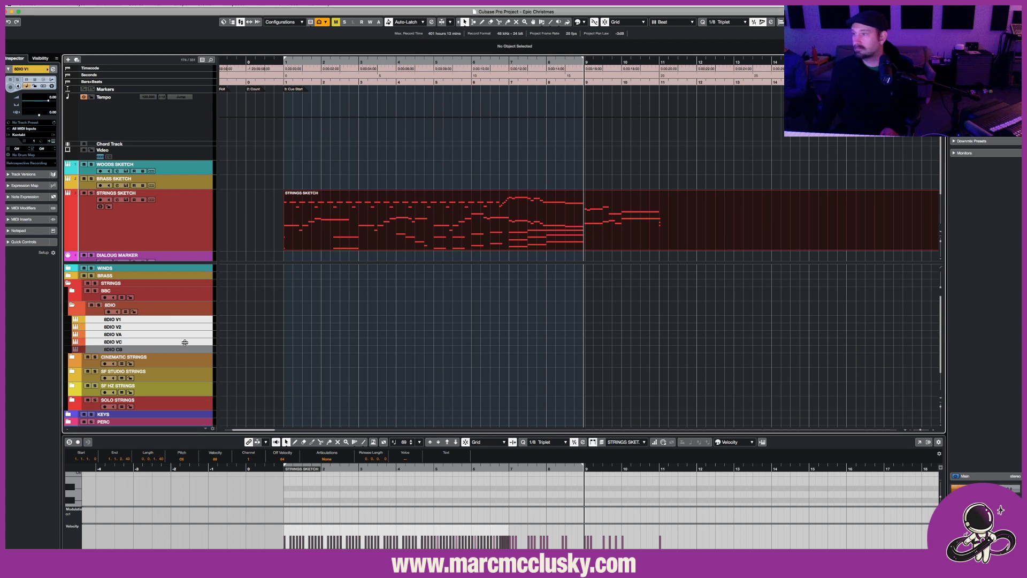
left_click(185, 347, "shift")
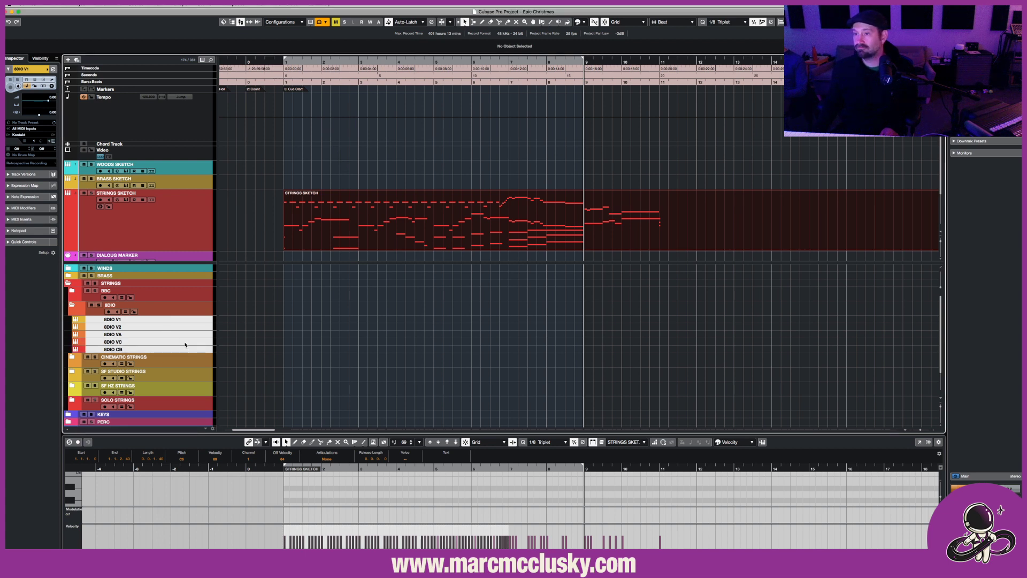
left_click(221, 337)
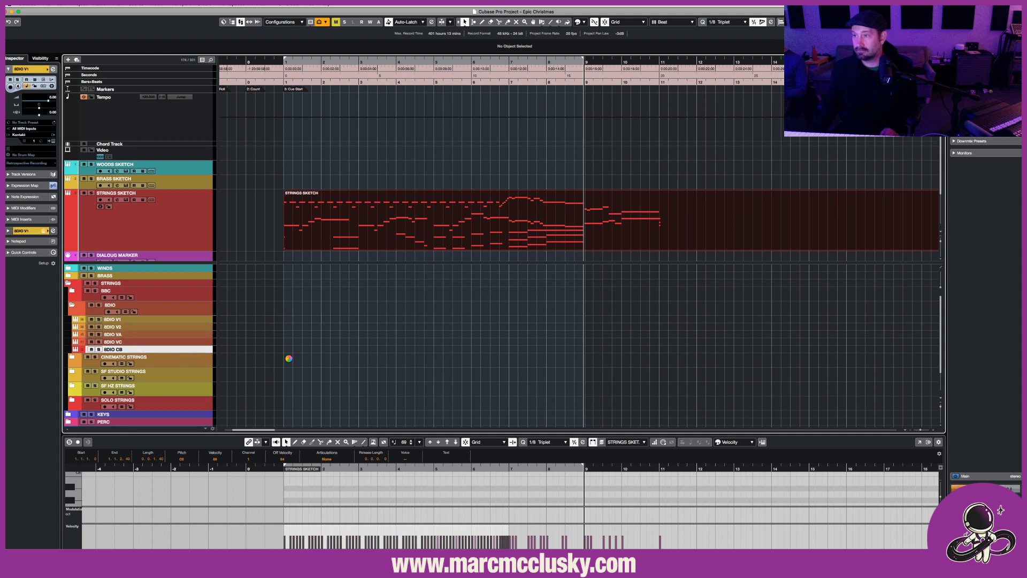
Enlarge the 8DIO V1 track and paste the copied upper line onto it from the start of bar 1.
left_click_drag(307, 433, 313, 350)
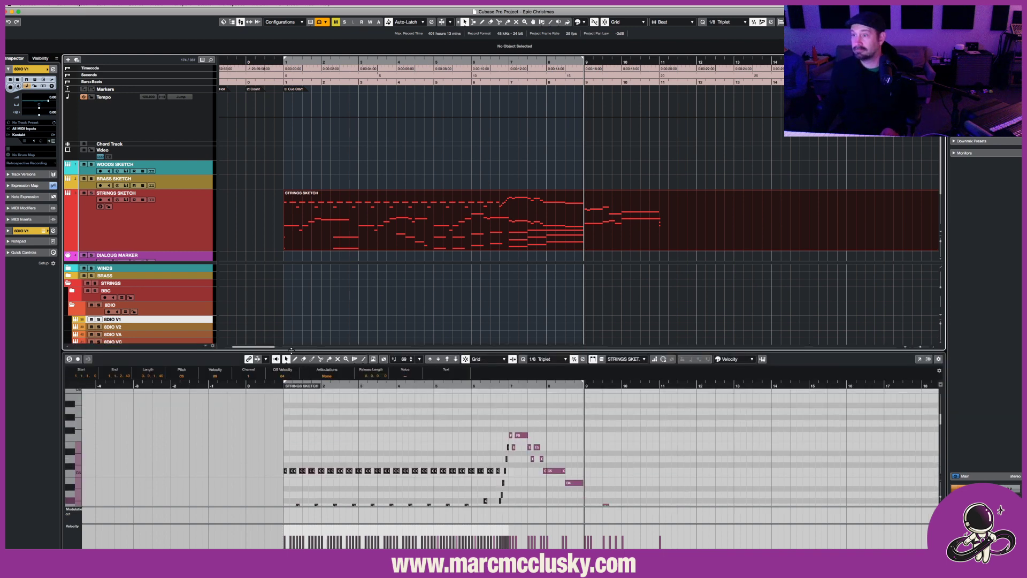
left_click_drag(291, 350, 291, 433)
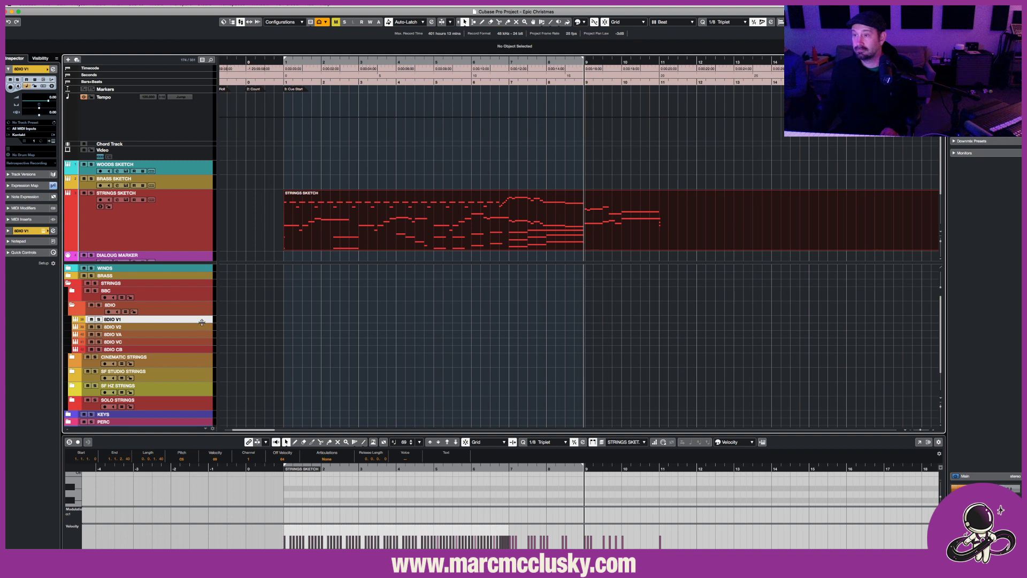
left_click_drag(202, 322, 200, 341)
right_click(304, 331)
left_click(316, 336)
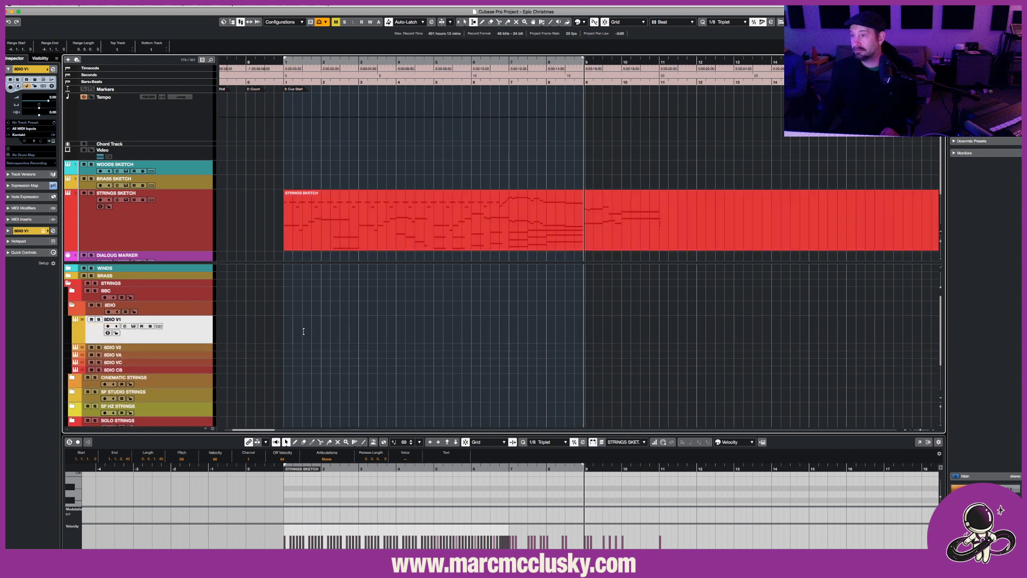
key("alt+v")
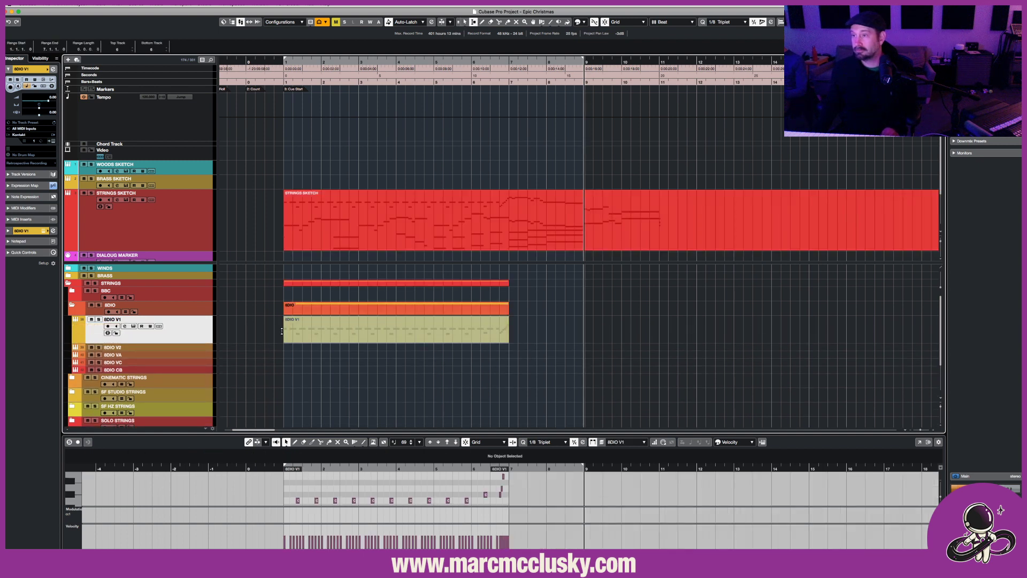
key("1")
left_click(260, 323)
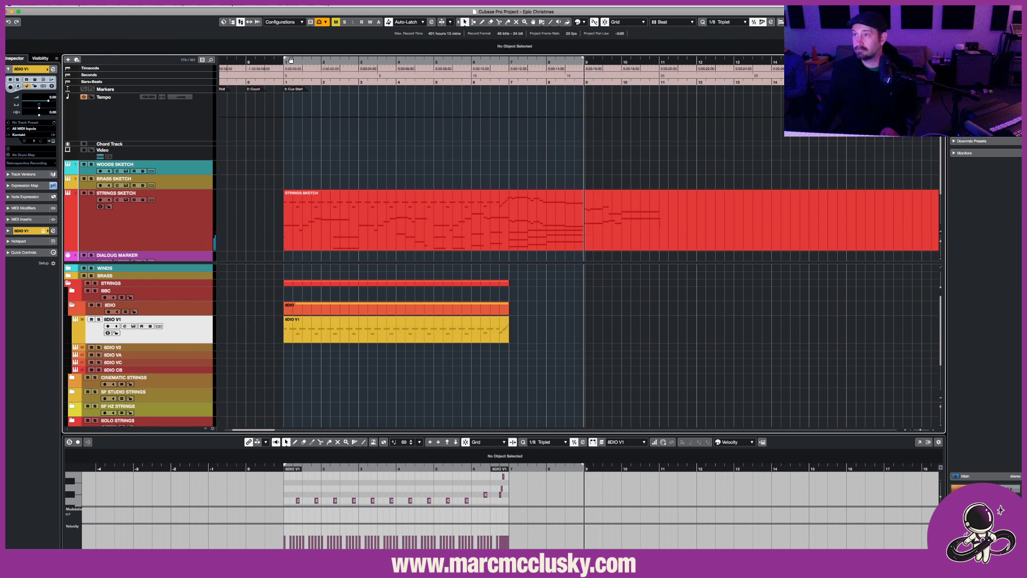
Replace the velocity lane under the 8DIO V1 notes with an enlarged articulation lane, positioned at bar 1.
left_click(291, 59)
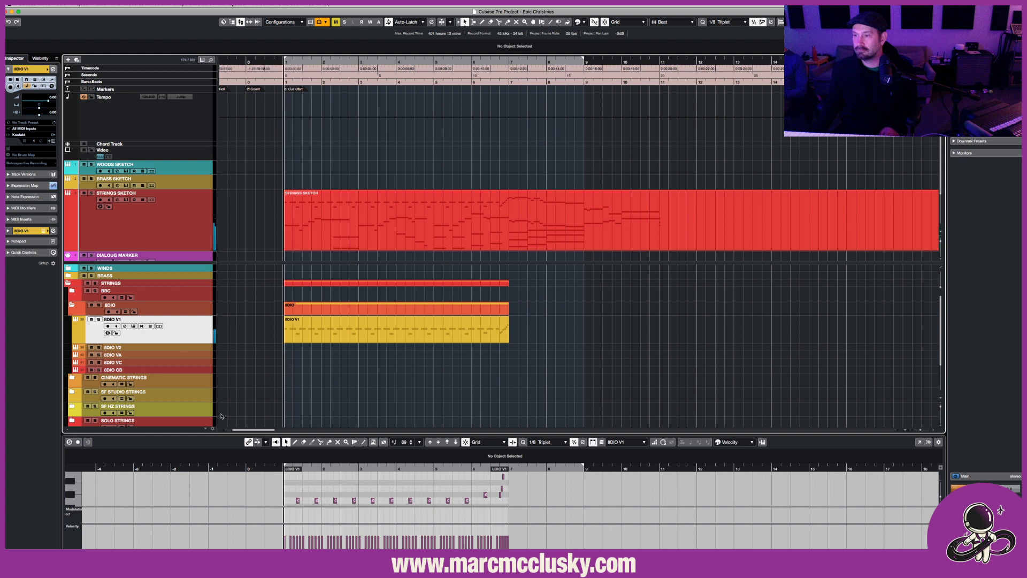
left_click_drag(252, 434, 252, 278)
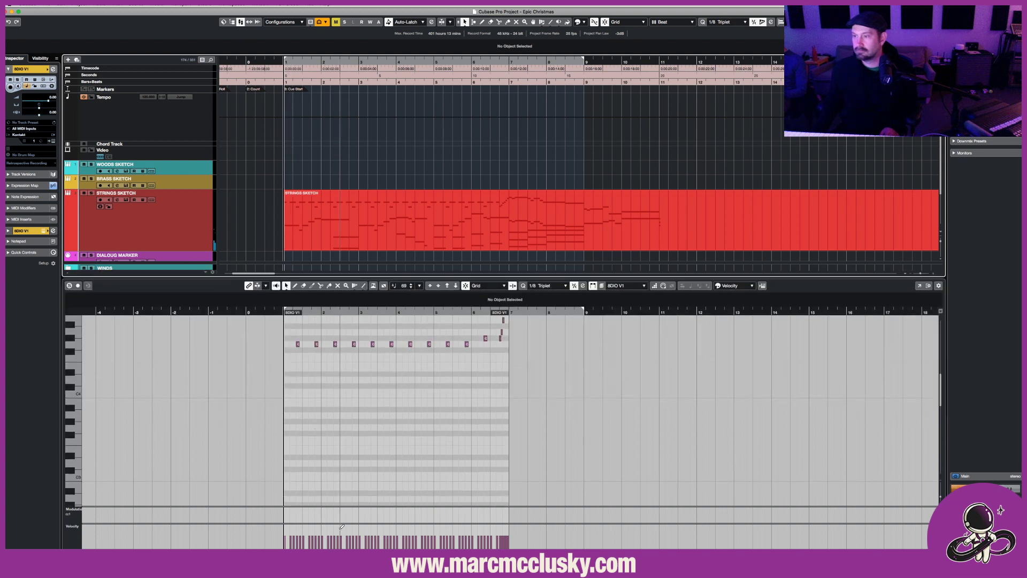
left_click_drag(343, 506, 342, 445)
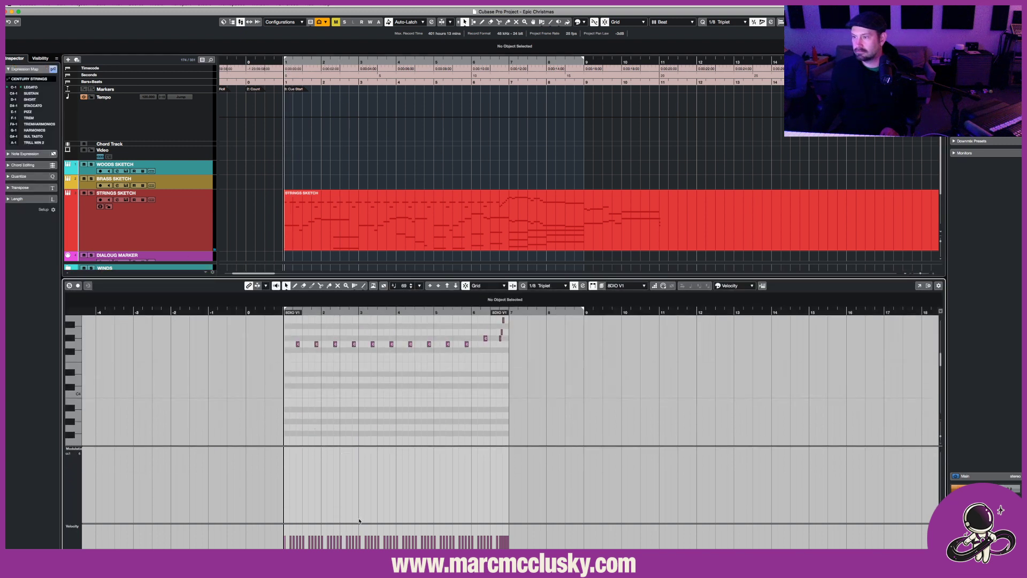
mouse_move(358, 523)
left_mouse_down()
mouse_move(358, 468)
mouse_move(353, 526)
left_mouse_up()
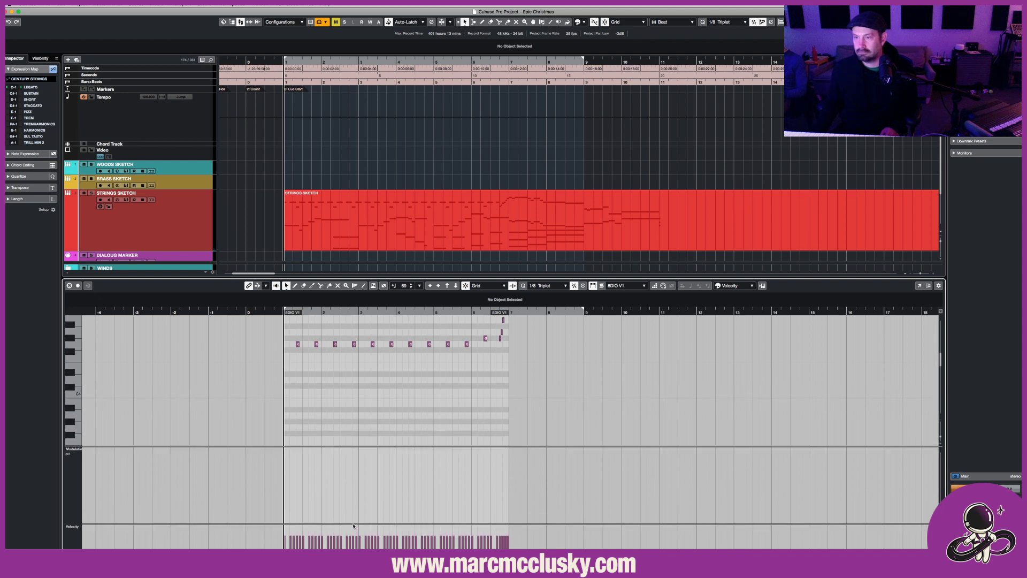
left_click(81, 527)
left_click(82, 527)
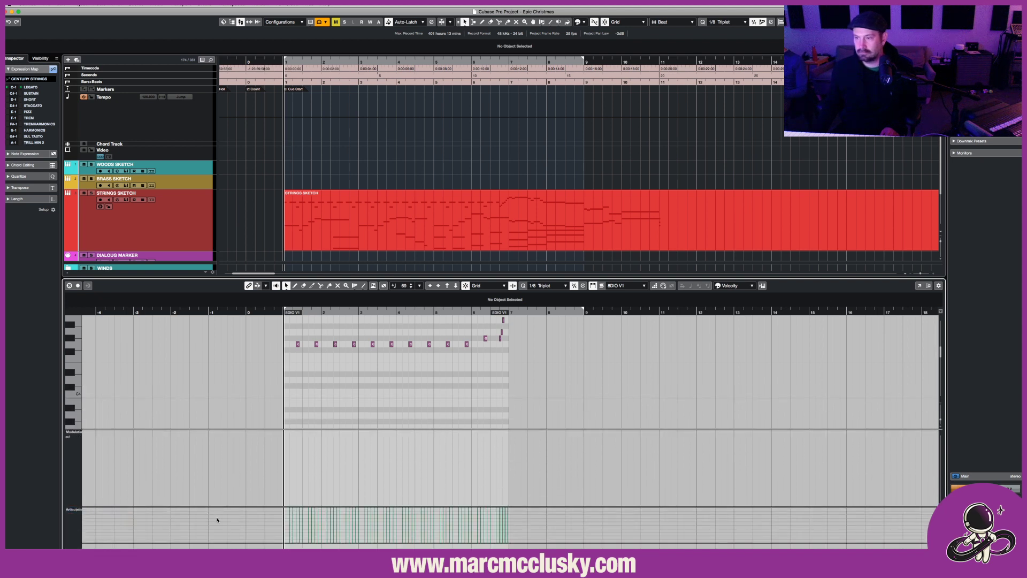
left_click_drag(215, 507, 217, 428)
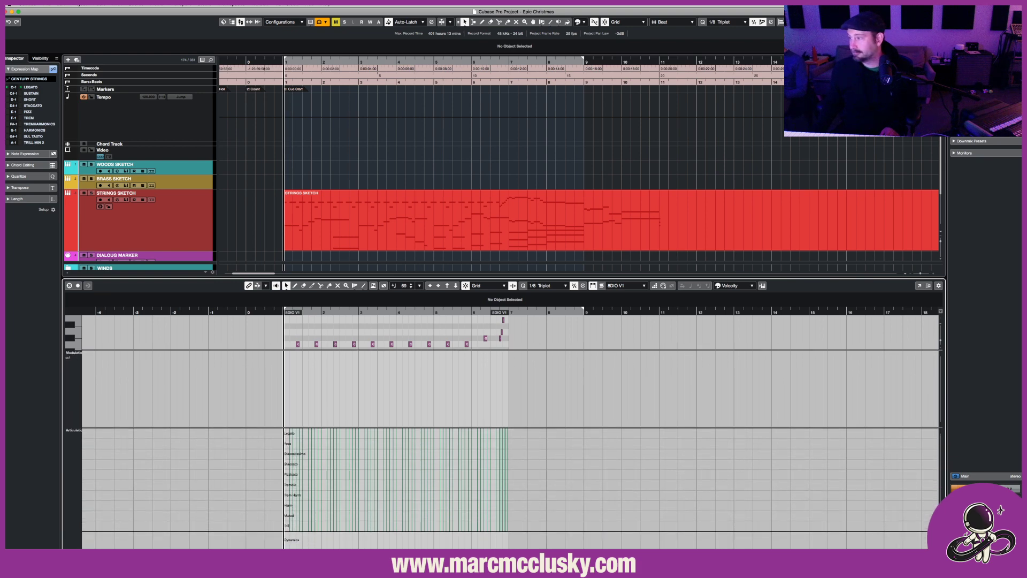
key("h")
key("h")
key("h")
key("h")
key("g")
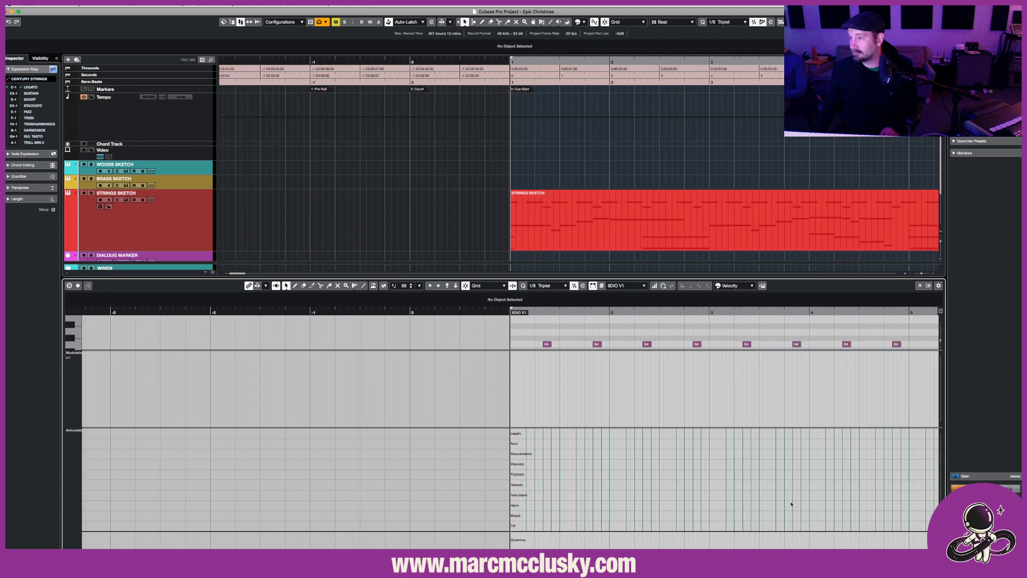
Audition Staccato on the 8DIO V1 part, then assign Staccatissimo across the whole part and play it.
key("8")
left_click(512, 463)
key("space")
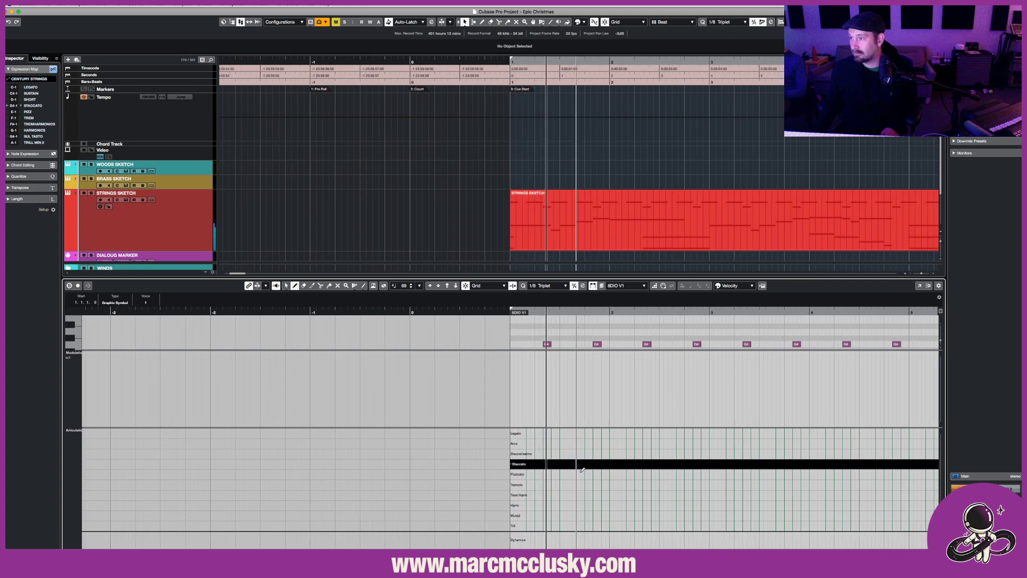
key("space")
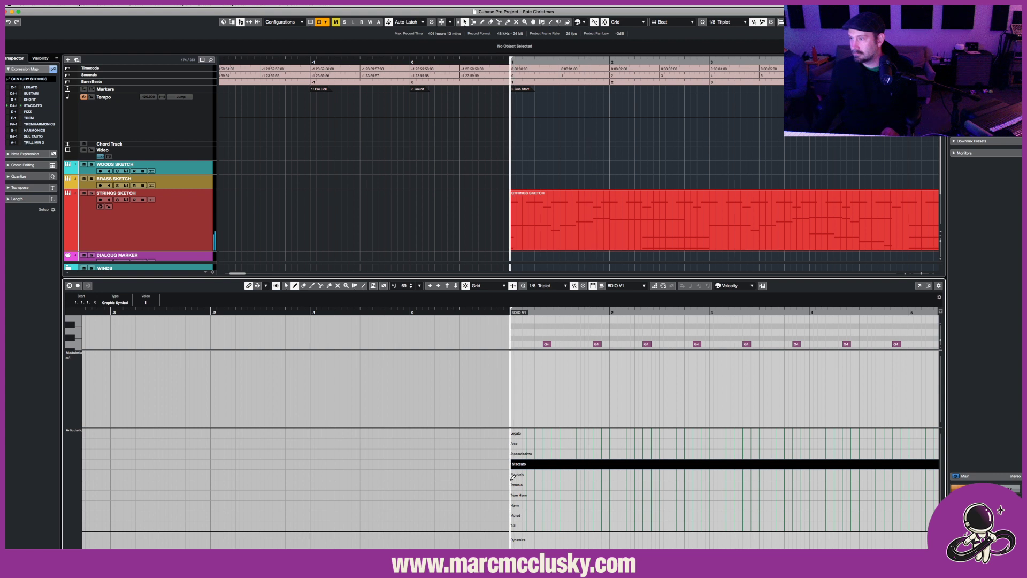
left_click(516, 454)
key("space")
key("1")
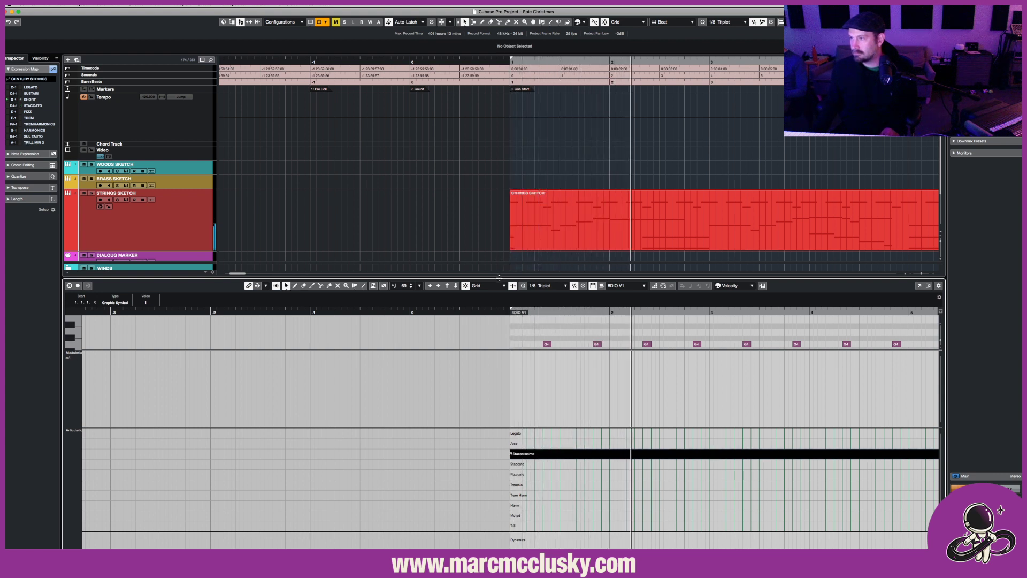
Bring the full 8DIO V1 part into view above a smaller note editor and play it from bar 1.
left_click_drag(500, 277, 500, 411)
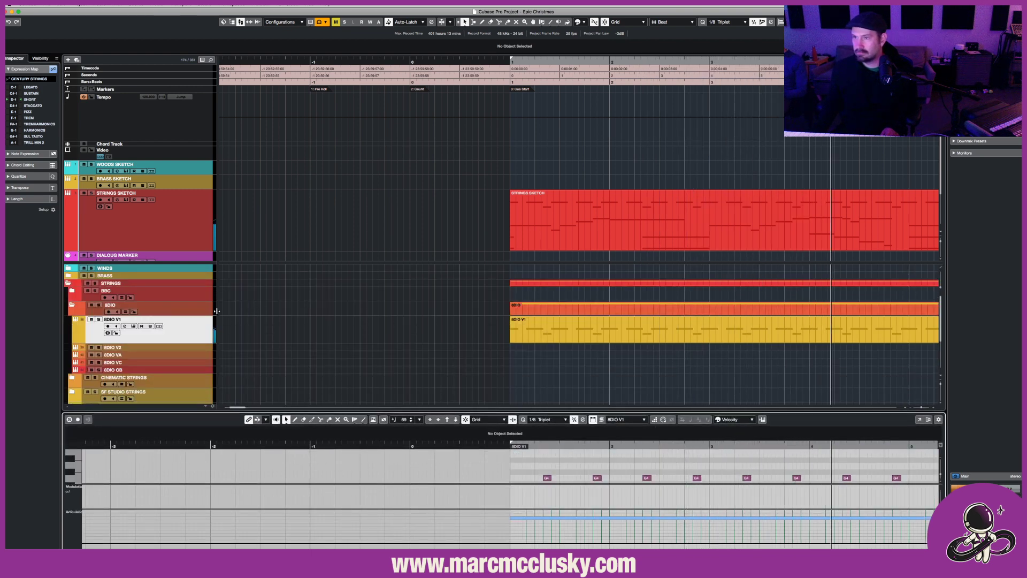
scroll(366, 327, "left", 2)
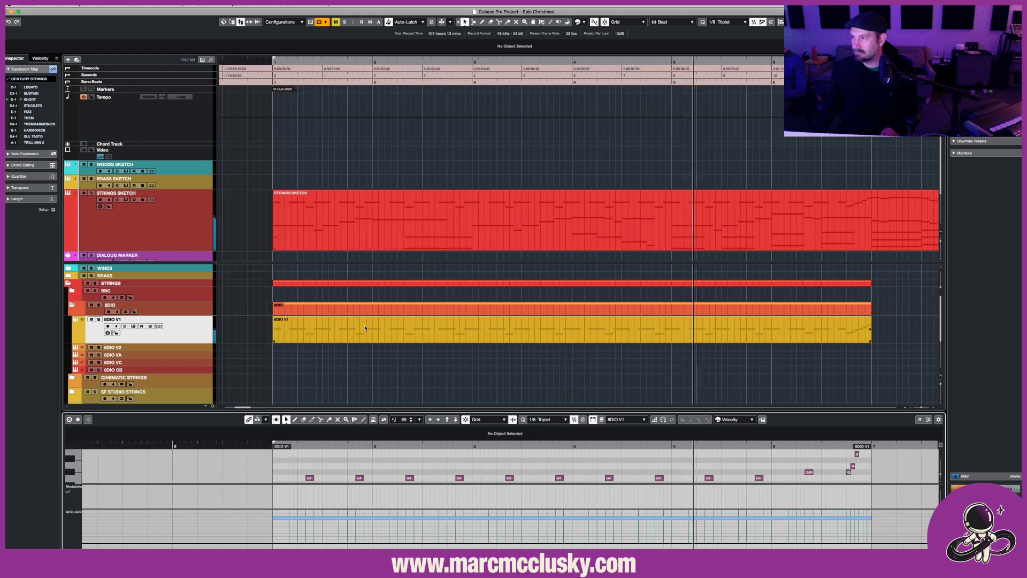
left_click_drag(923, 408, 920, 408)
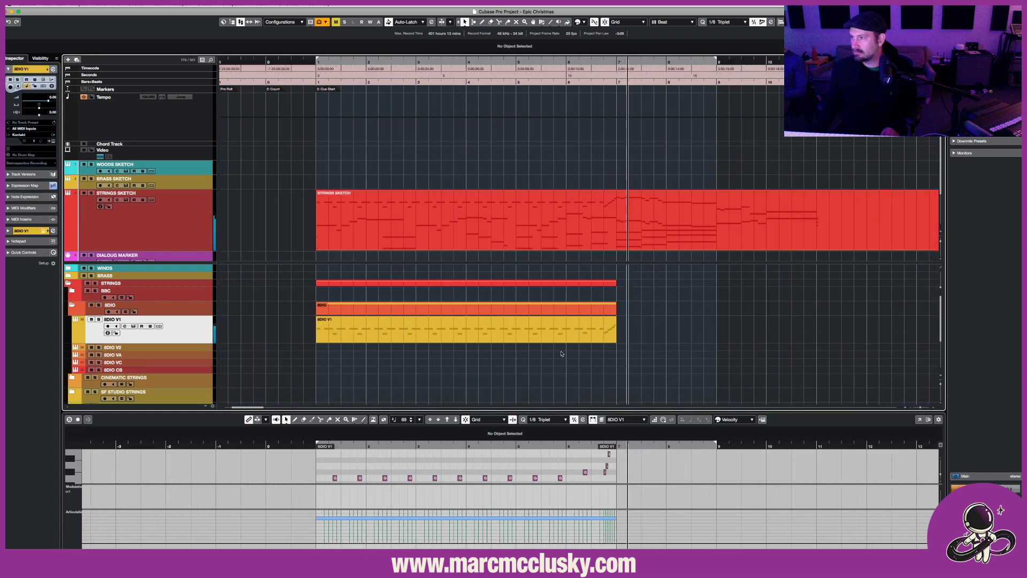
key("space")
key("space")
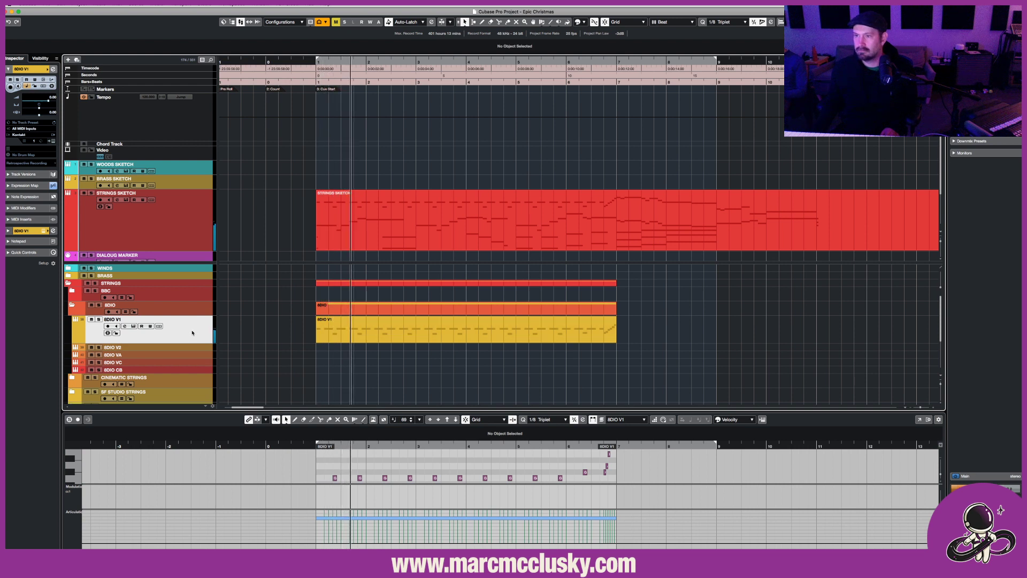
left_click(348, 326)
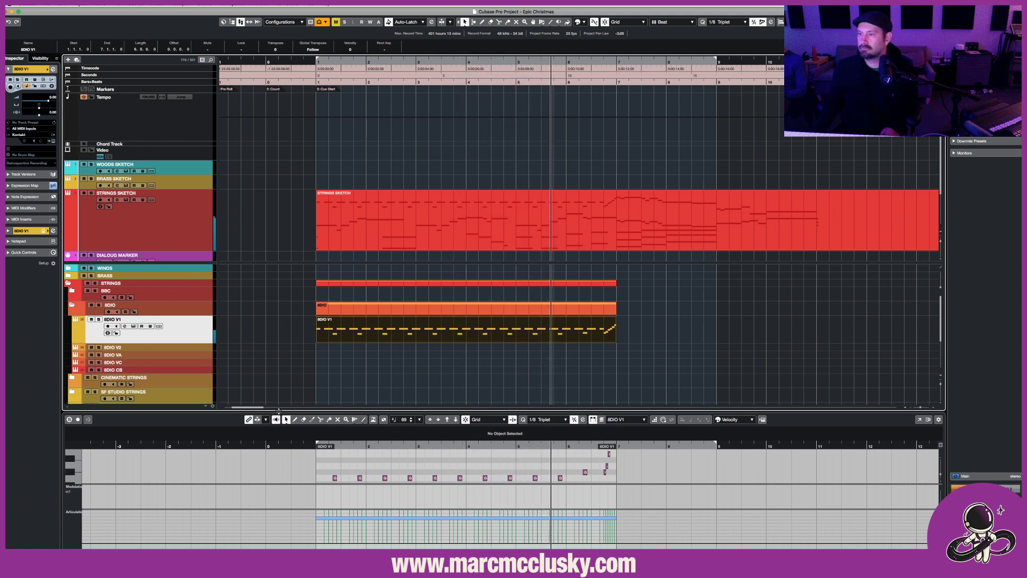
key("space")
key("space")
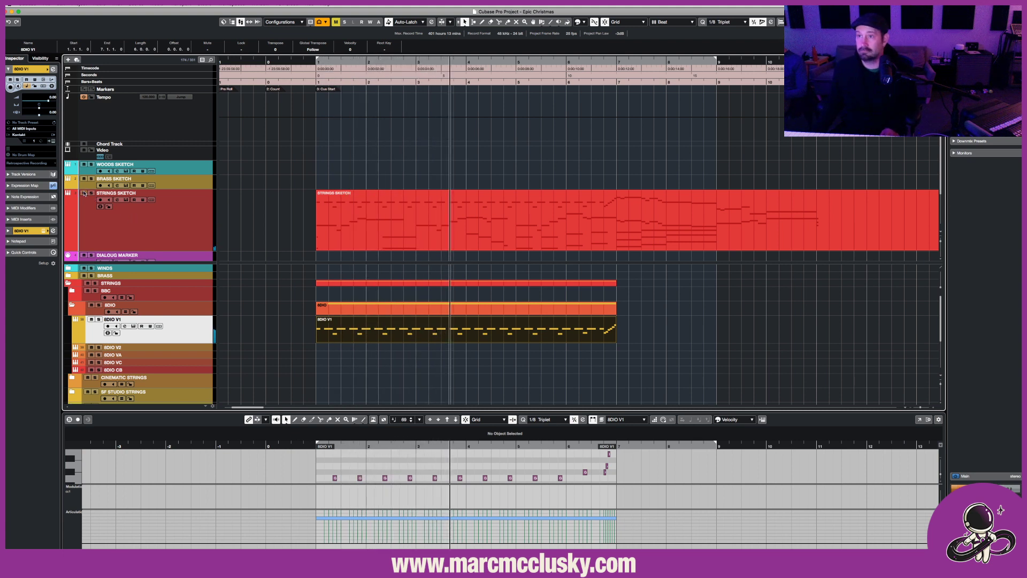
left_click(373, 340)
key("space")
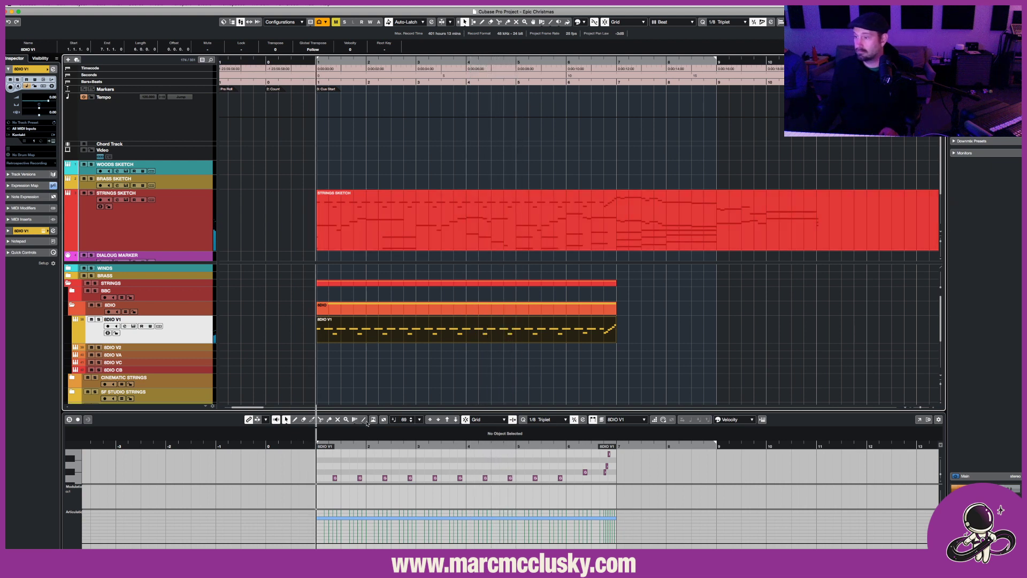
Open the STRINGS SKETCH part in an enlarged note editor and select the melody notes in bars 1 and 2.
left_click(371, 213)
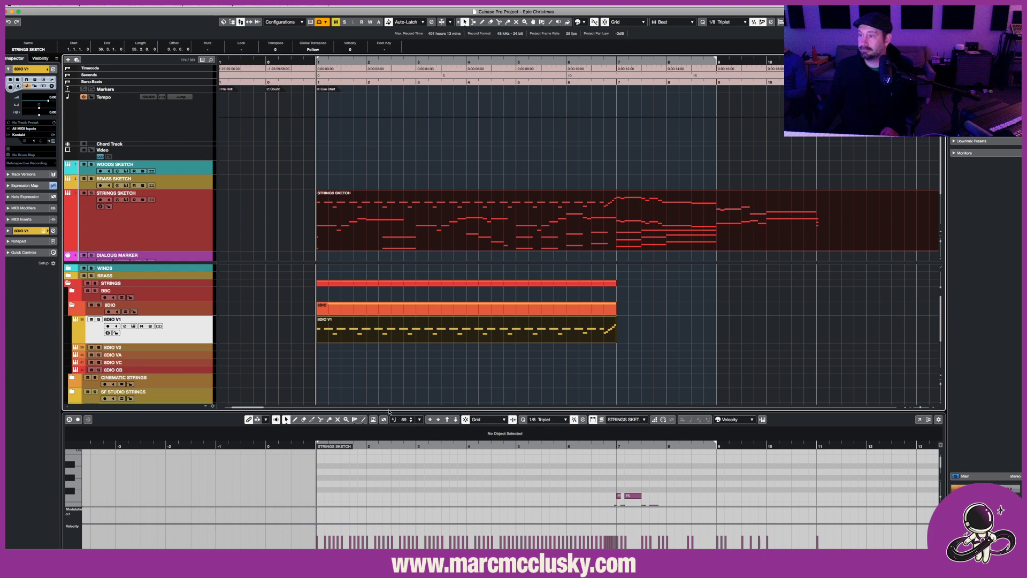
left_click_drag(389, 412, 389, 269)
scroll(414, 413, "down", 4)
right_click(415, 413)
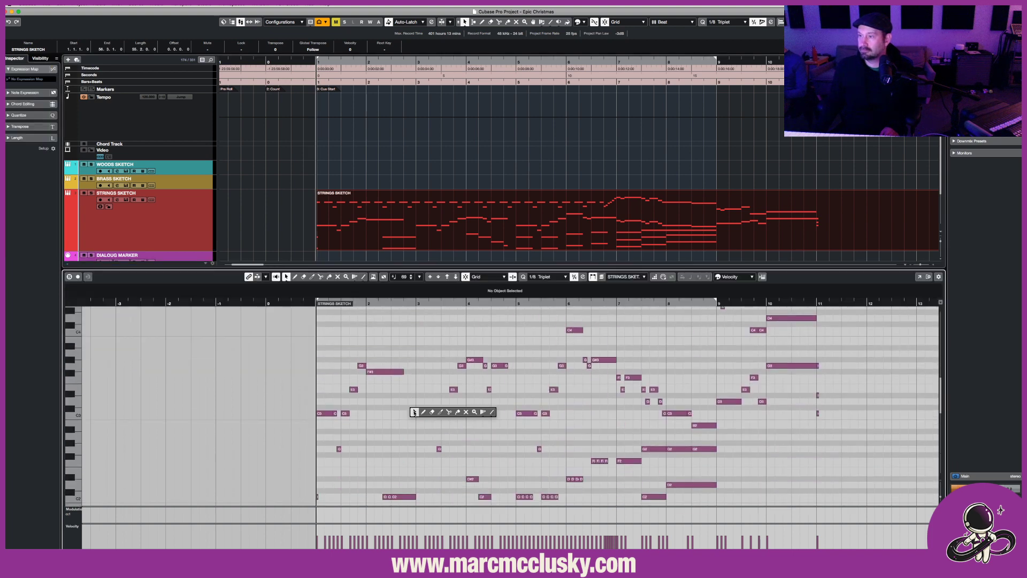
left_click(415, 413)
scroll(414, 413, "down", 3)
left_click_drag(313, 316, 394, 426)
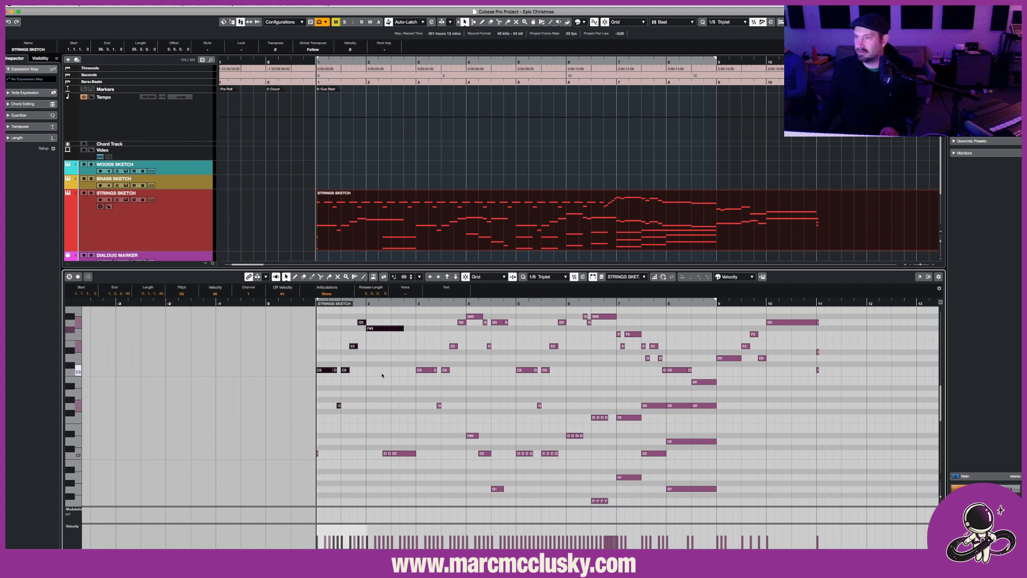
Add the remaining melody notes through bar 8 to the selection, leaving out the bass notes, and copy the line.
key("space")
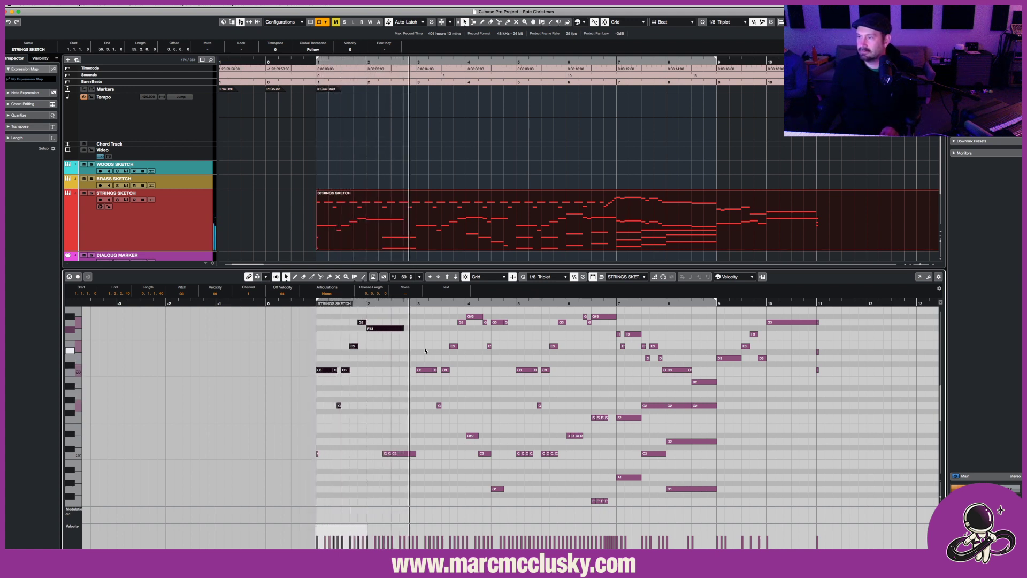
left_click_drag(424, 380, 439, 411)
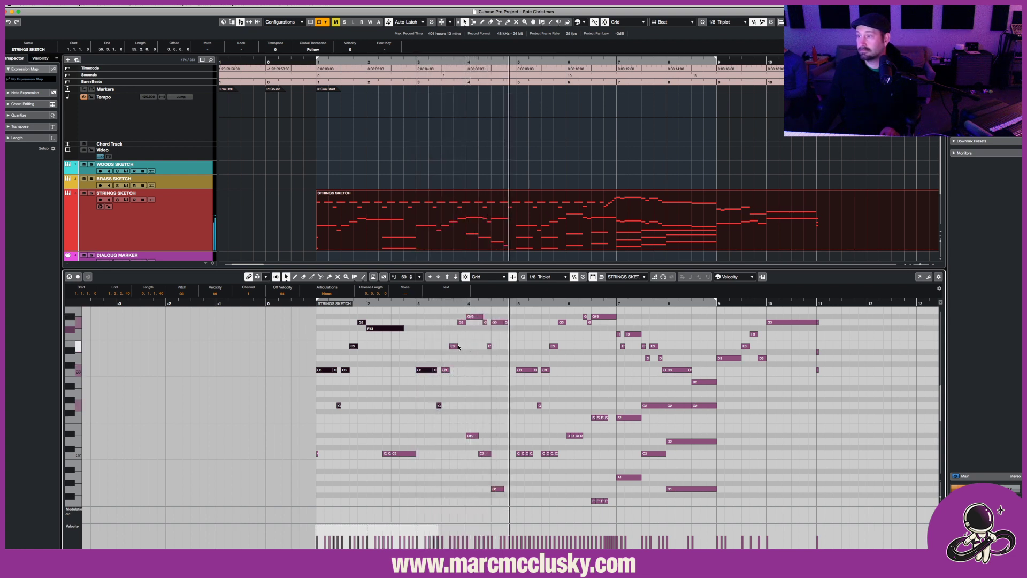
left_click_drag(445, 311, 541, 408)
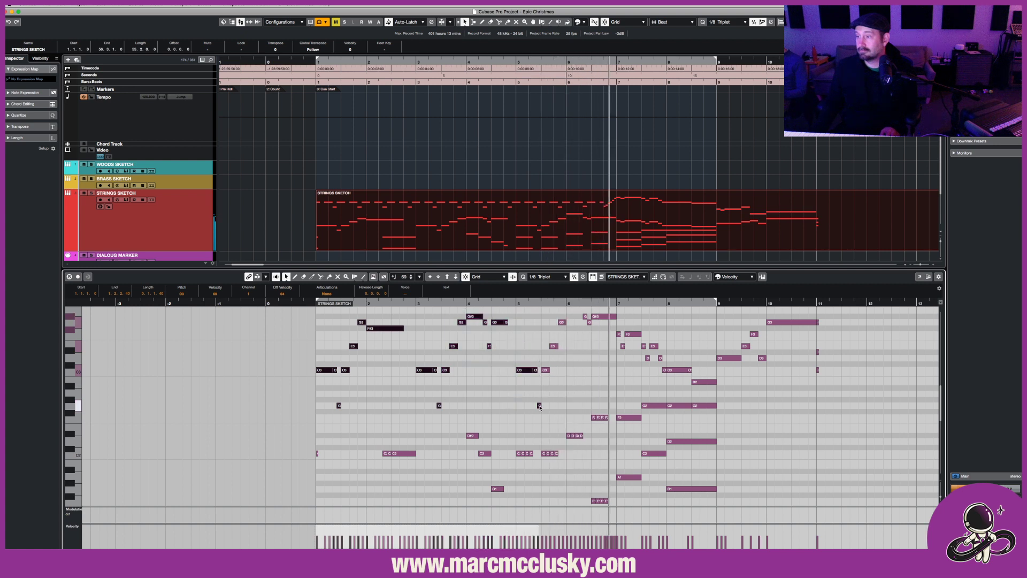
key("space")
scroll(509, 350, "up", 4)
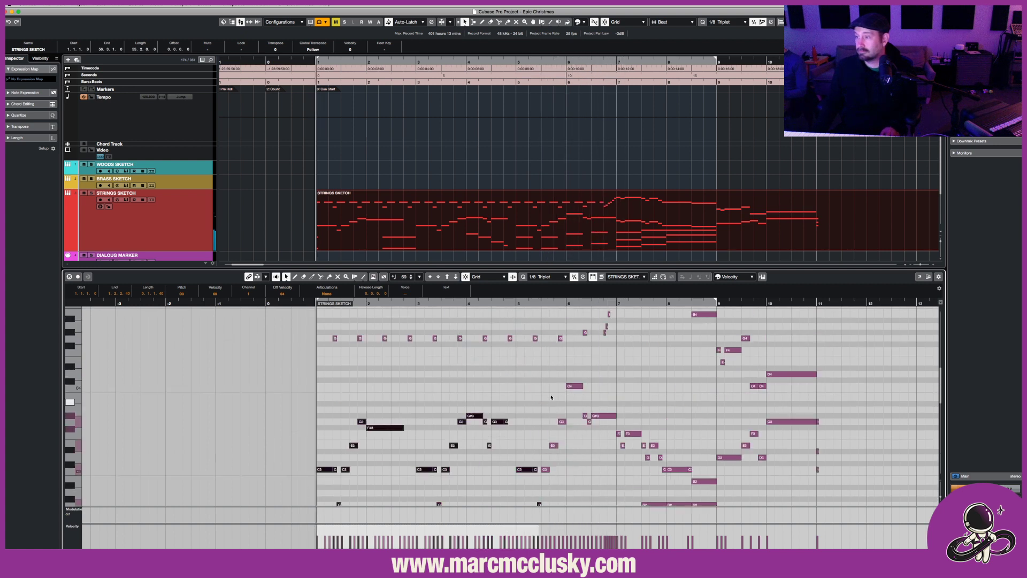
left_click_drag(545, 377, 699, 482)
key("space")
scroll(658, 437, "right", 5)
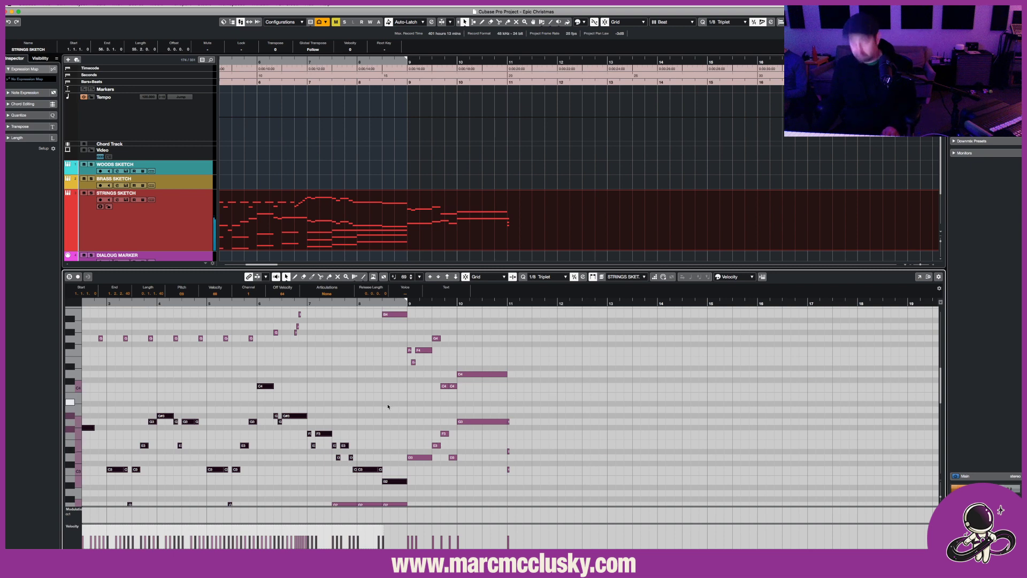
Reveal more of the track list and expand the BRASS folder and its JXL BRASS subfolder.
left_click_drag(345, 270, 345, 401)
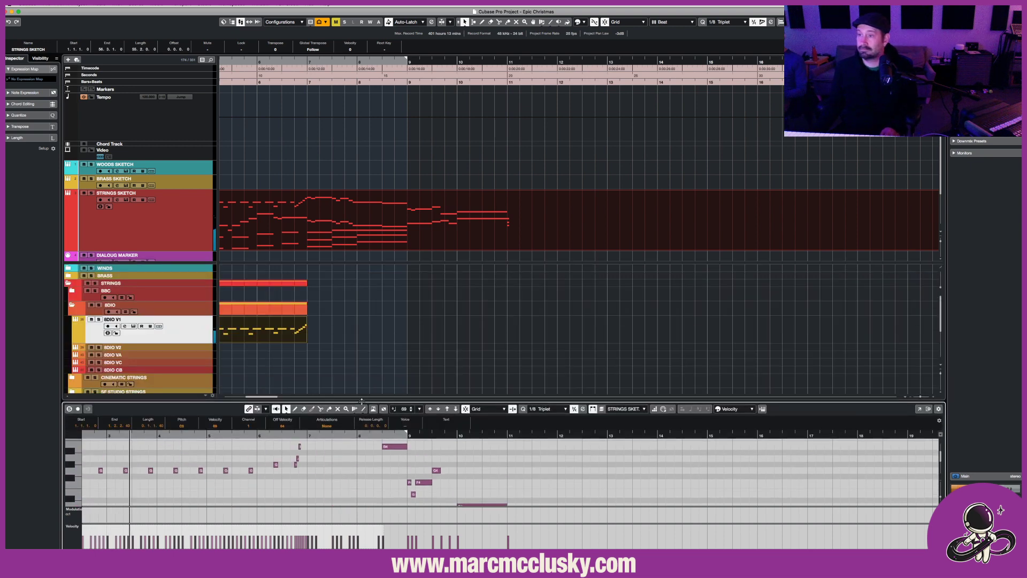
scroll(281, 333, "left", 2)
scroll(280, 333, "left", 3)
scroll(262, 333, "left", 3)
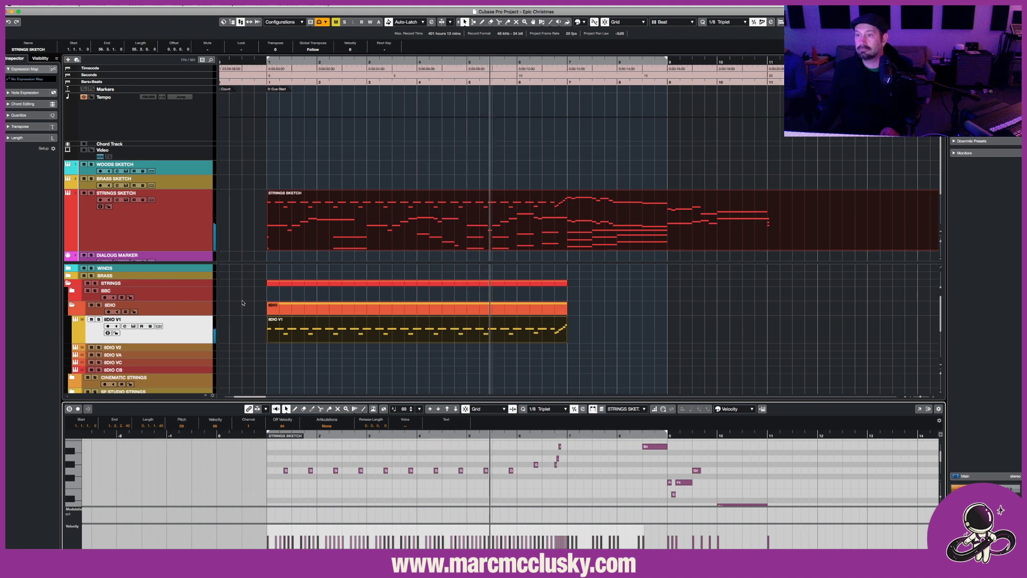
key("space")
scroll(262, 311, "down", 1)
scroll(258, 332, "down", 2)
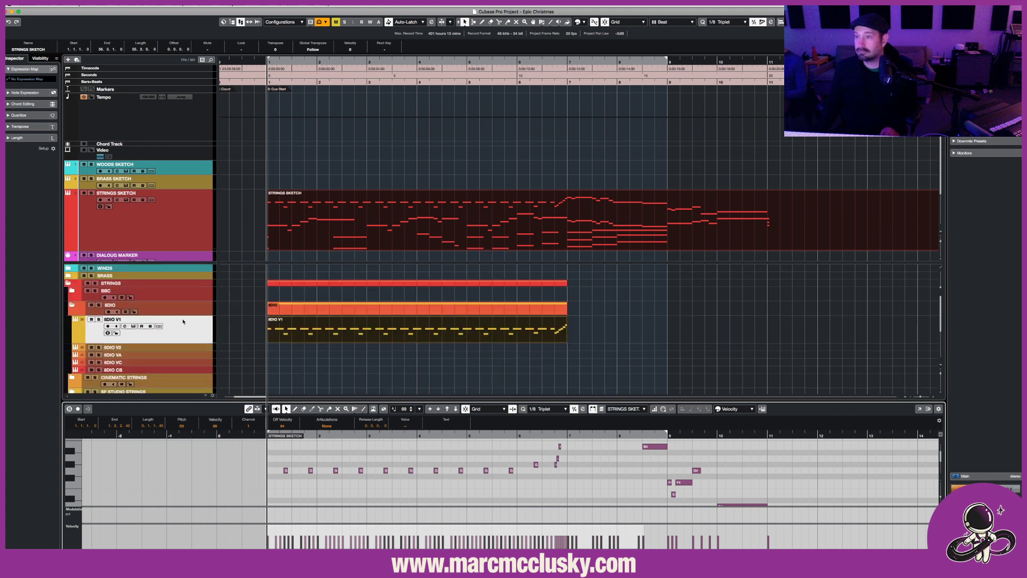
left_click(68, 276)
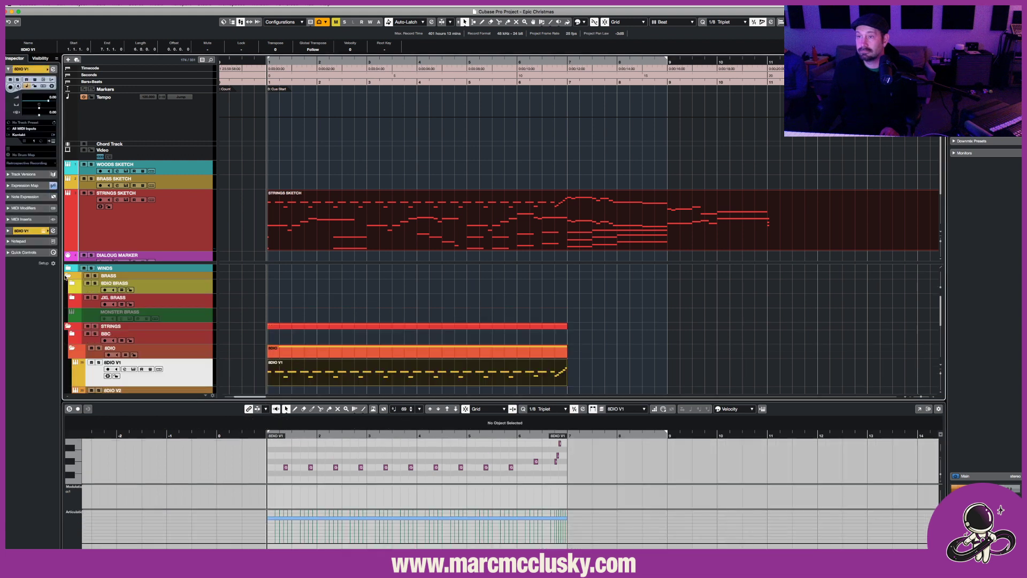
left_click(187, 301)
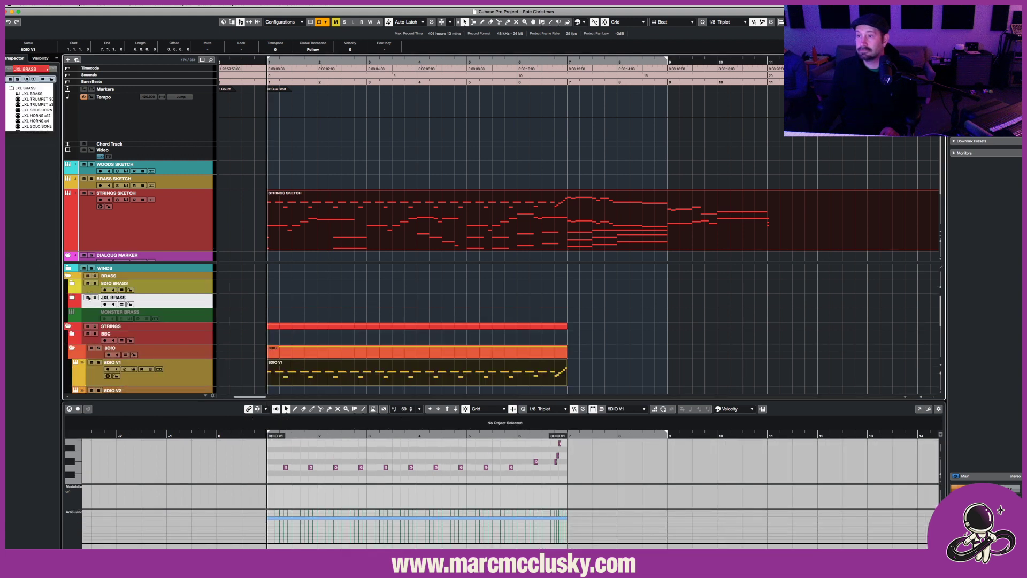
left_click(72, 298)
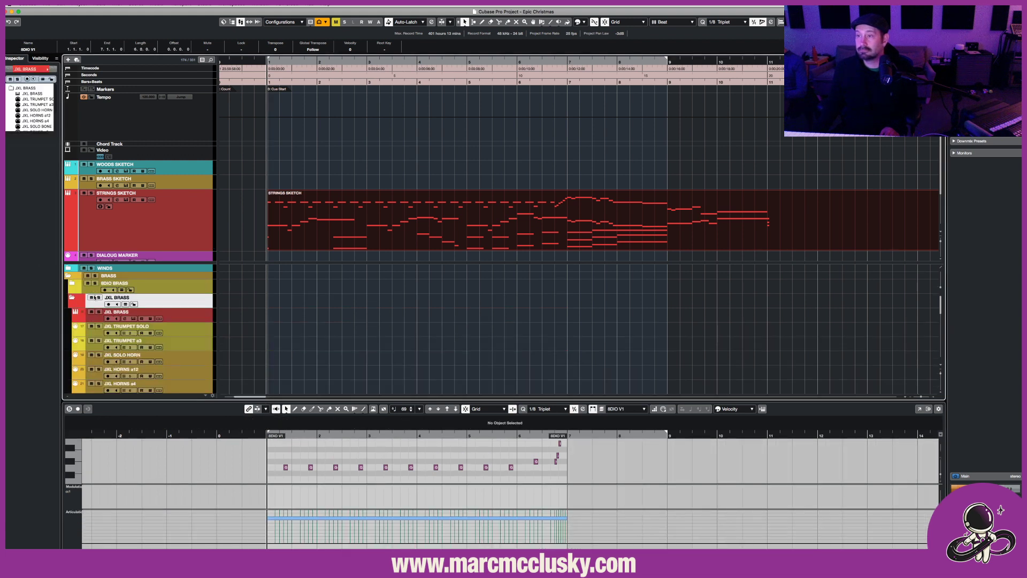
Paste the copied melody onto the JXL HORNS a12 track from bar 1 and play it with the strings sketch muted.
left_click(285, 347)
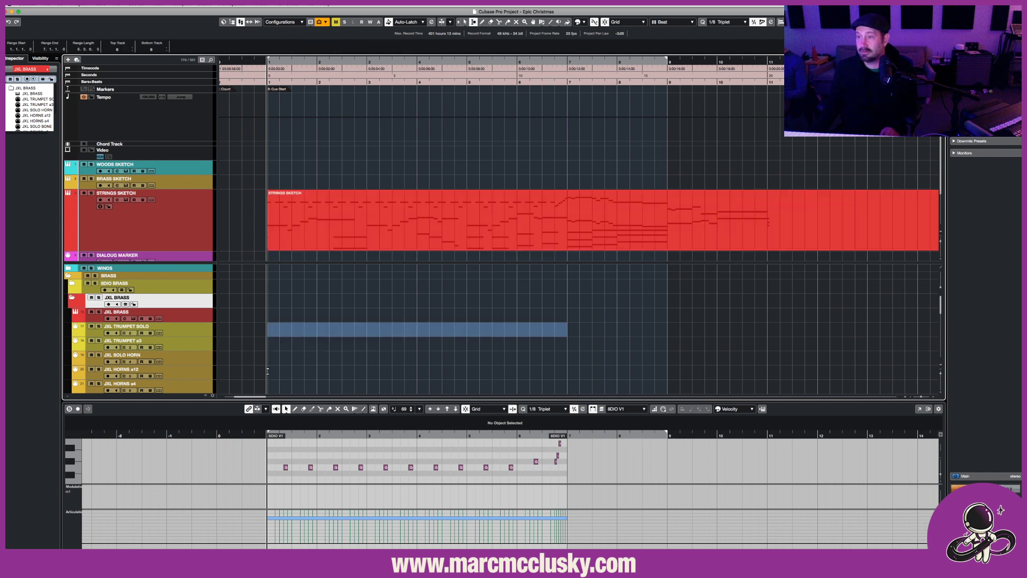
left_click(267, 371)
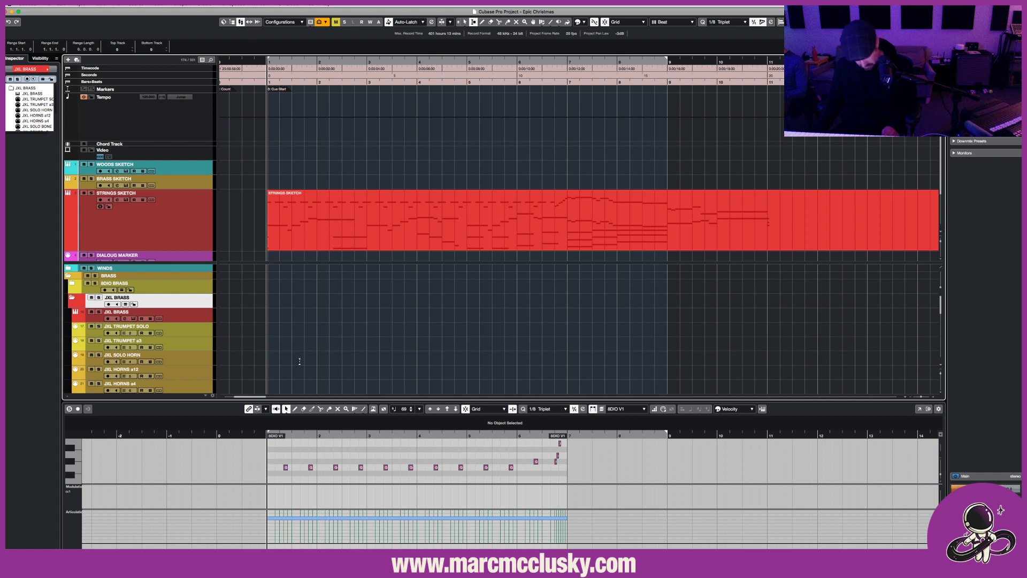
key("super+v")
key("space")
right_click(296, 349)
left_click(298, 350)
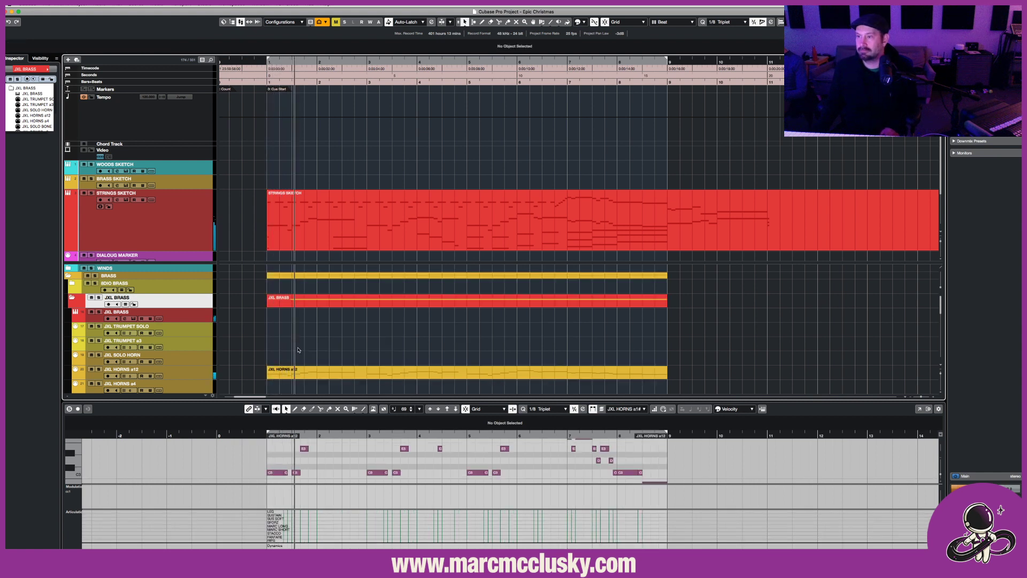
scroll(294, 350, "down", 3)
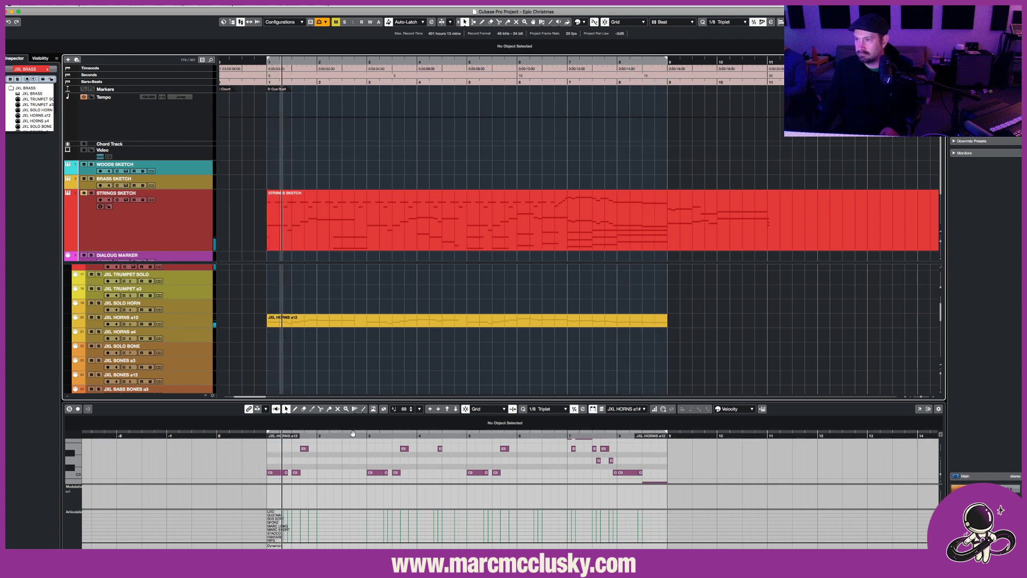
scroll(325, 373, "up", 3)
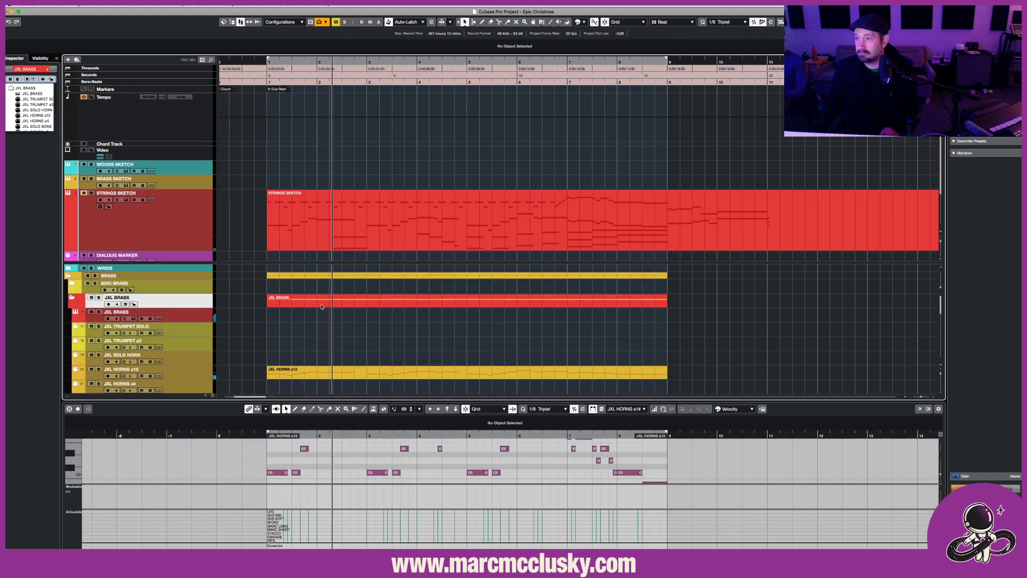
Duplicate the 8DIO V1 part onto the 8DIO V2 track at bar 1.
scroll(288, 324, "down", 10)
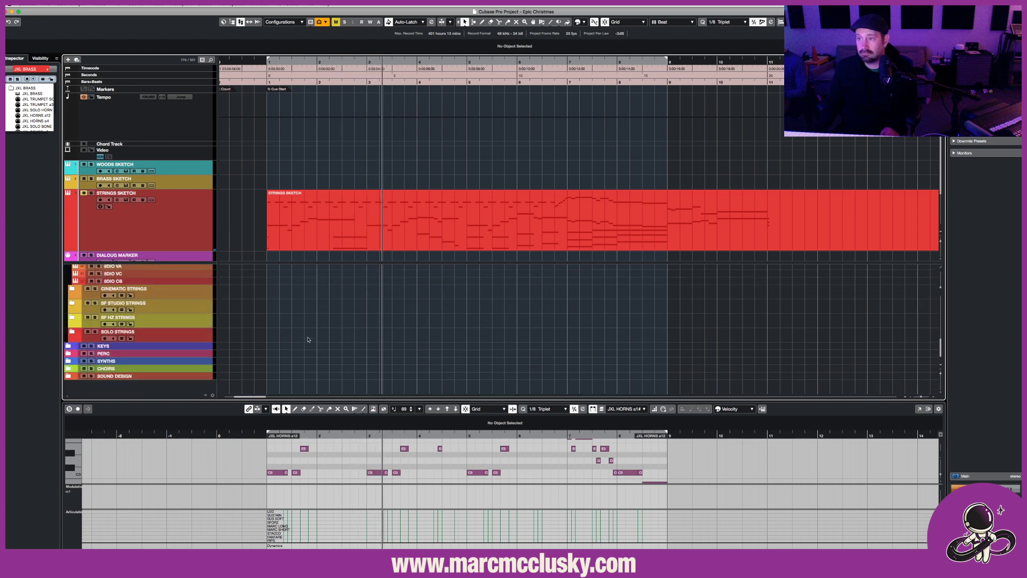
left_click(312, 319)
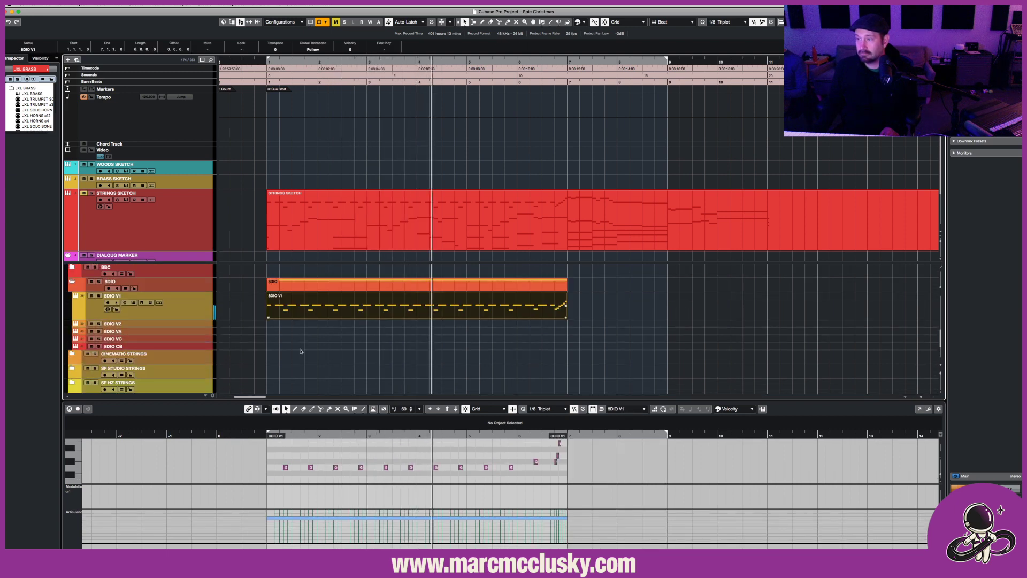
key("space")
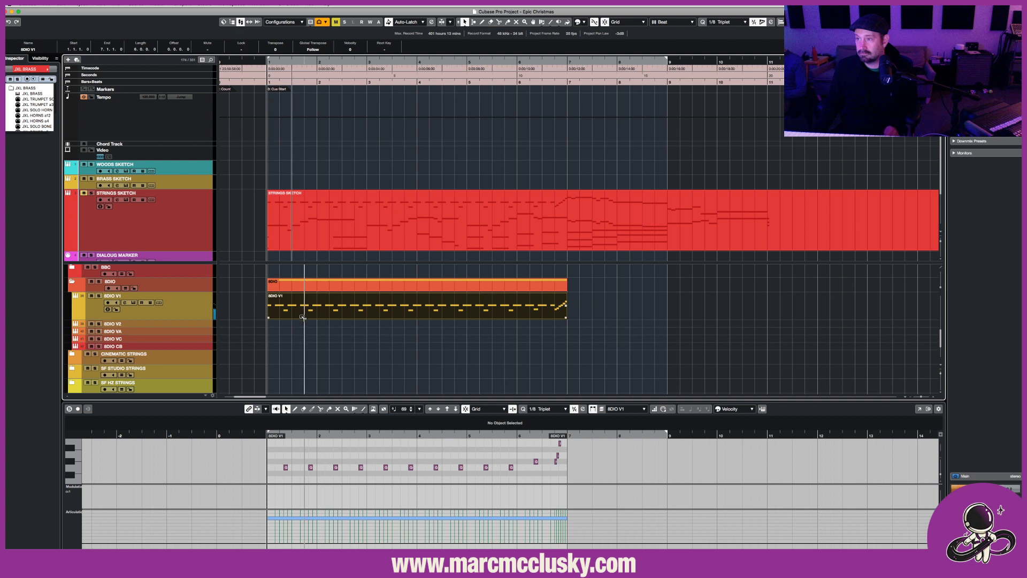
left_click_drag(302, 317, 303, 324)
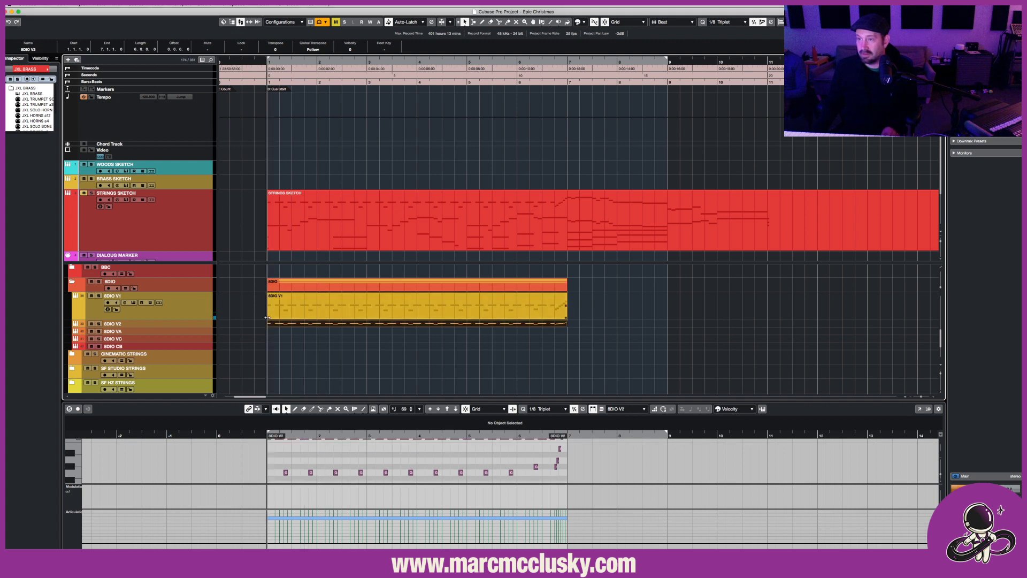
Select all notes in the 8DIO V2 part, shift their pitch, and play the result.
left_click_drag(319, 400, 321, 312)
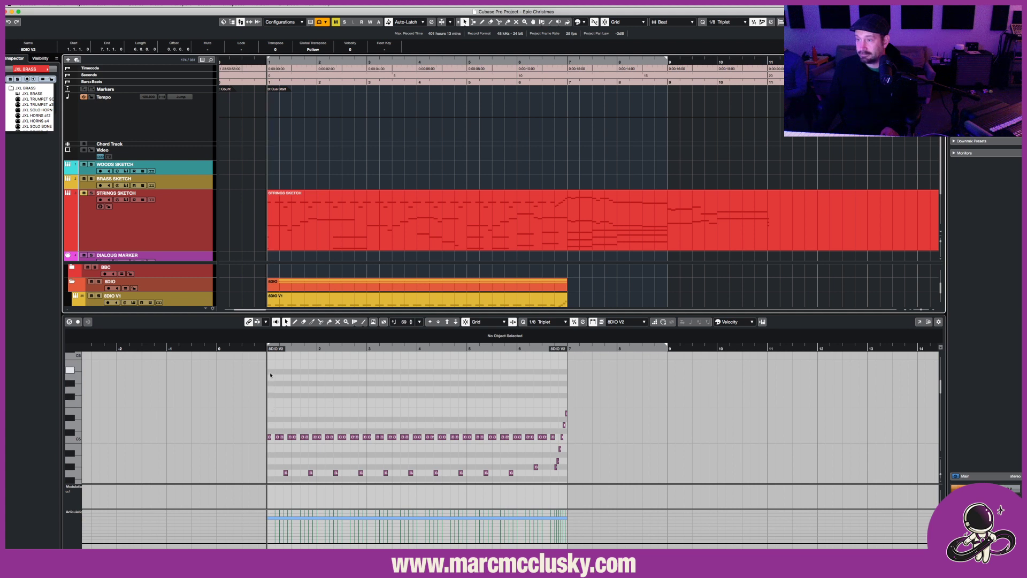
left_click_drag(270, 375, 348, 469)
left_click_drag(600, 476, 579, 466)
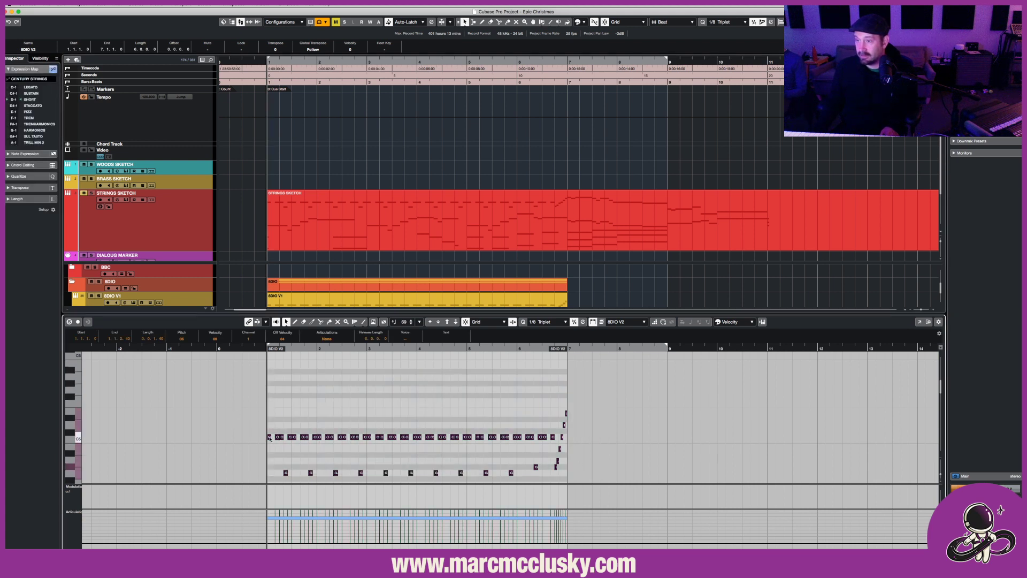
mouse_move(269, 438)
left_mouse_down()
mouse_move(270, 420)
mouse_move(269, 444)
left_mouse_up()
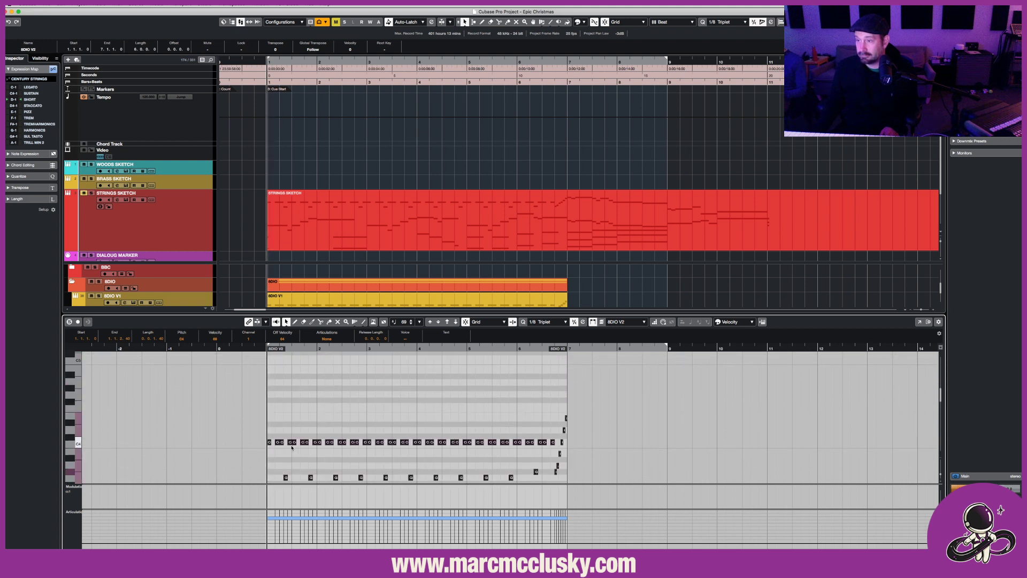
key("space")
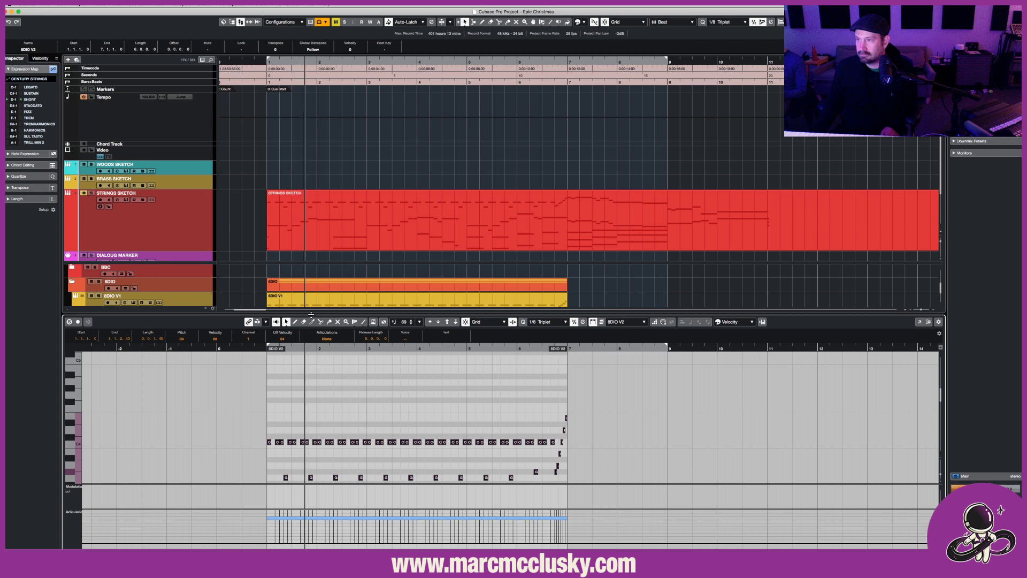
Open the JXL HORNS a12 part for editing, make its track taller, and play it soloed.
left_click_drag(312, 313, 312, 426)
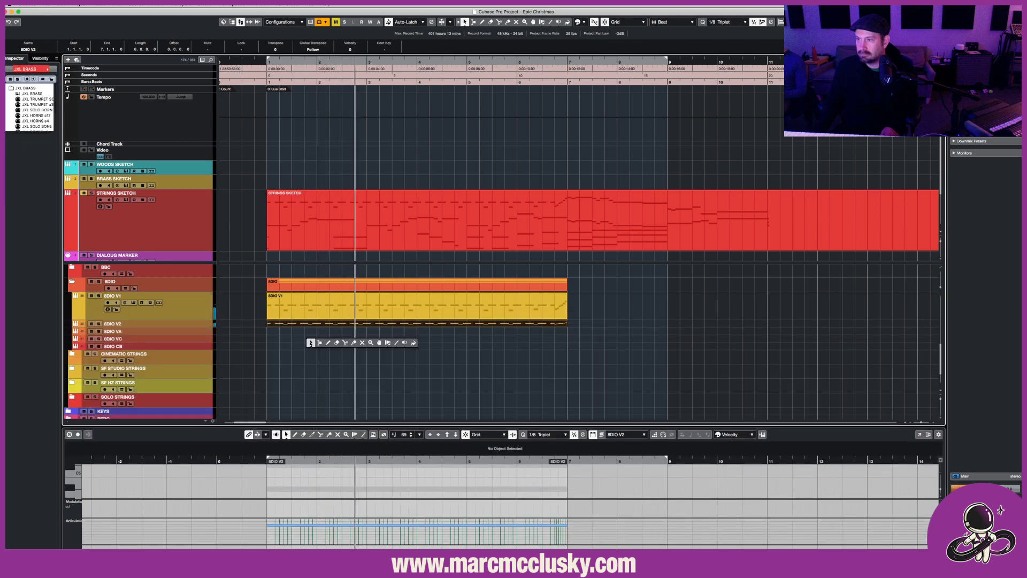
scroll(305, 348, "up", 4)
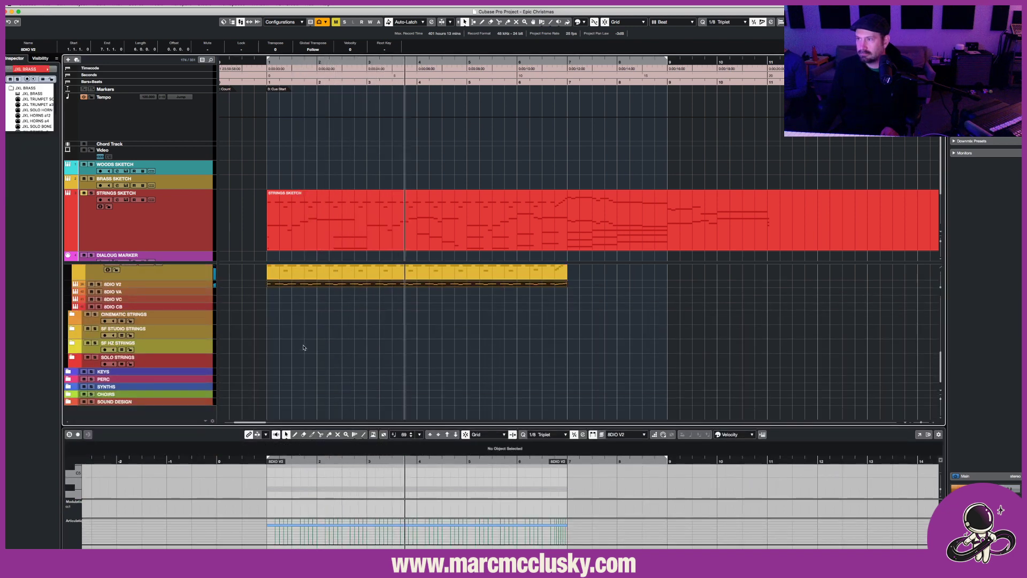
scroll(304, 349, "up", 3)
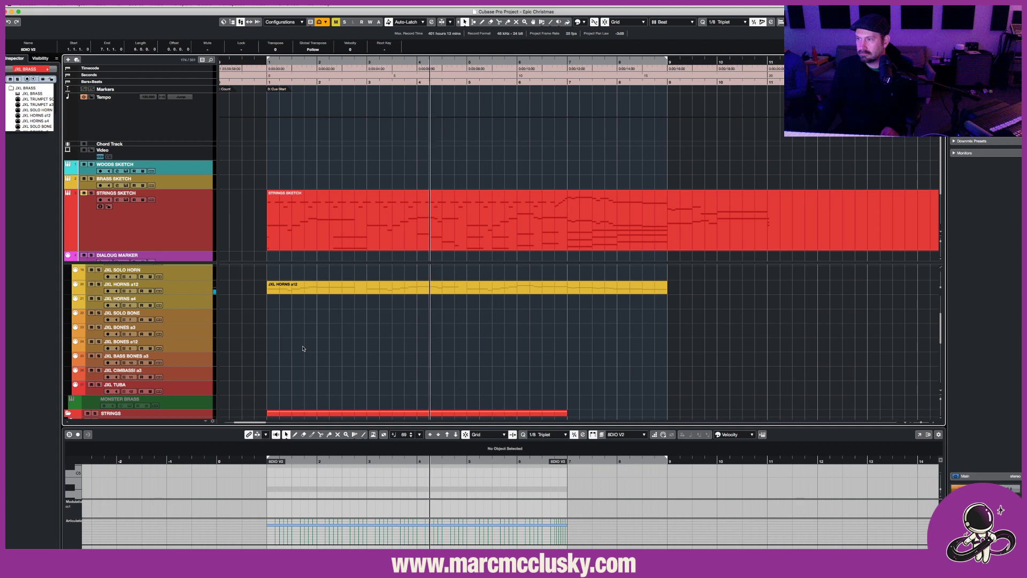
left_click(305, 290)
key("space")
key("space")
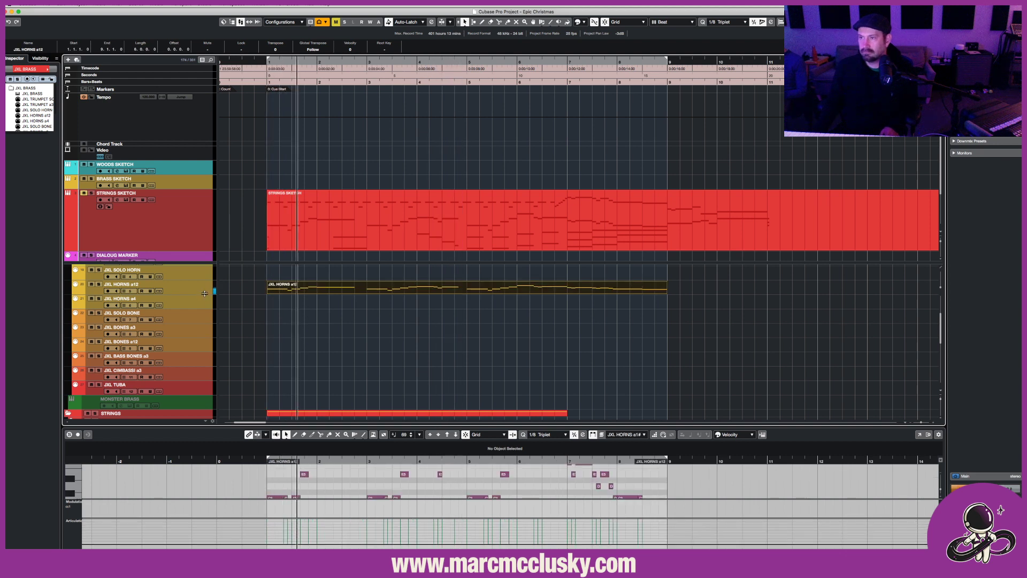
left_click_drag(204, 294, 204, 316)
key("space")
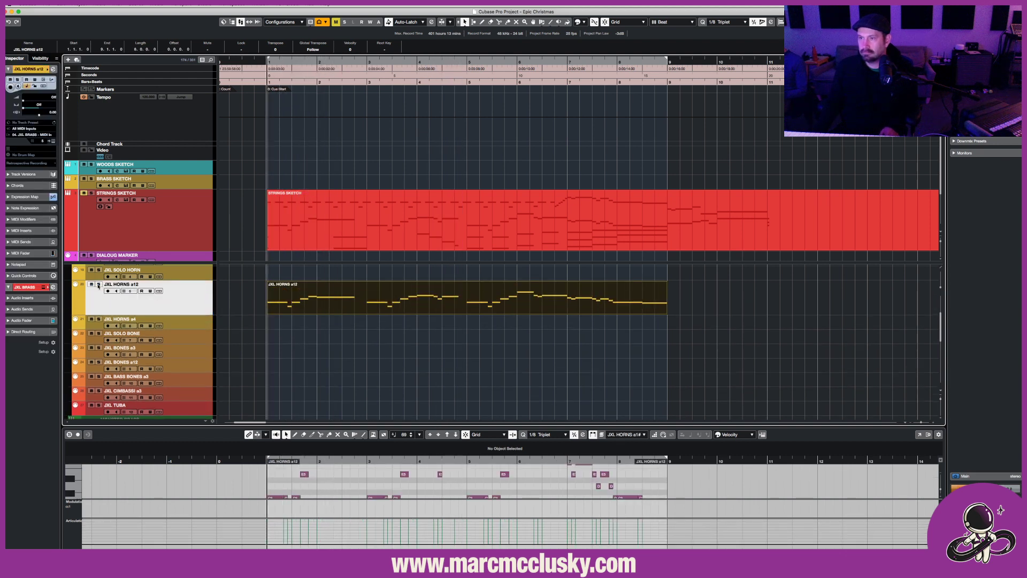
key("space")
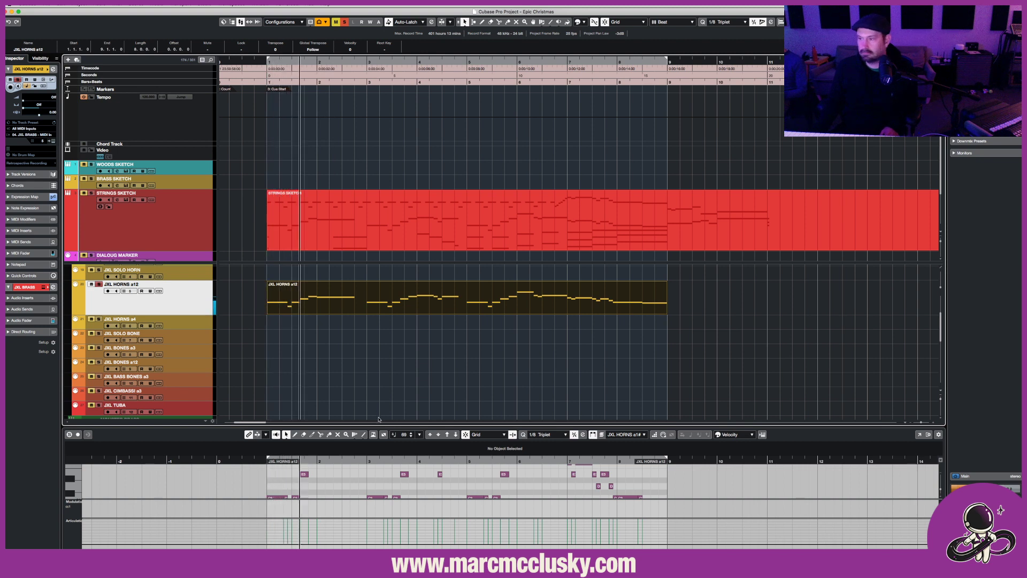
Draw a freehand modulation curve under the JXL HORNS a12 notes from bar 1 to bar 5, swelling in each two-bar phrase.
left_click_drag(385, 427, 383, 295)
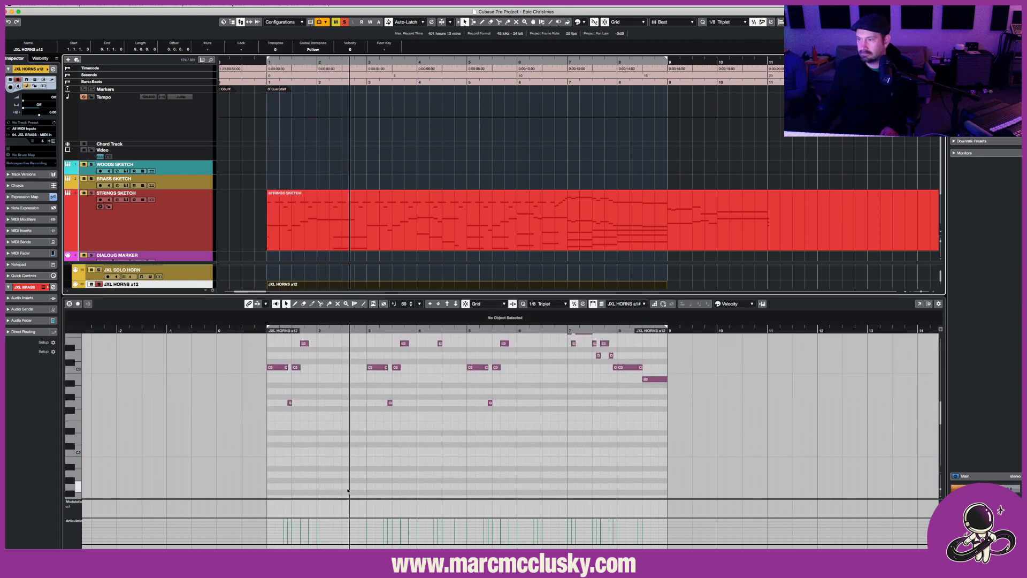
key("space")
left_click_drag(346, 498, 321, 403)
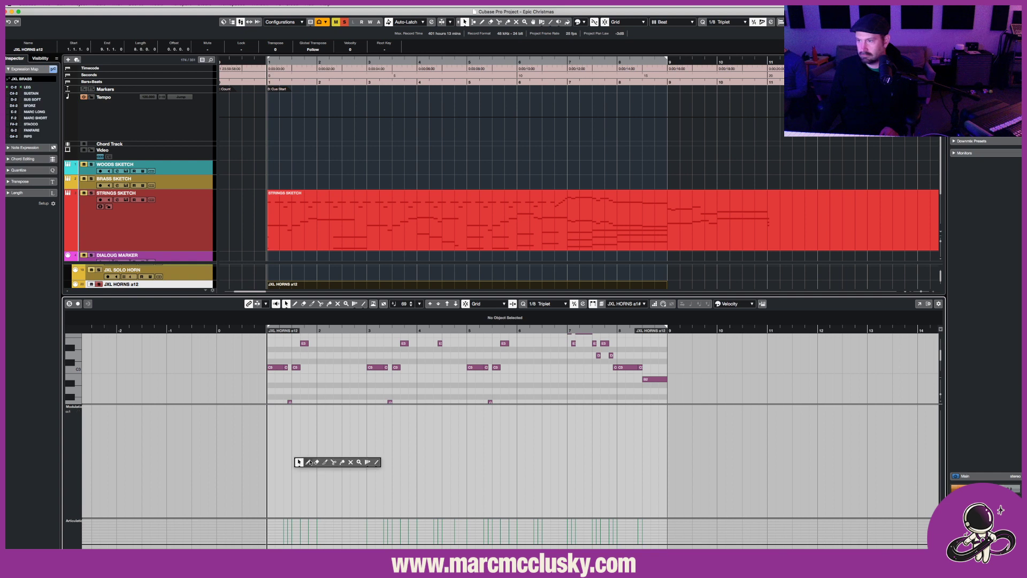
left_click(308, 463)
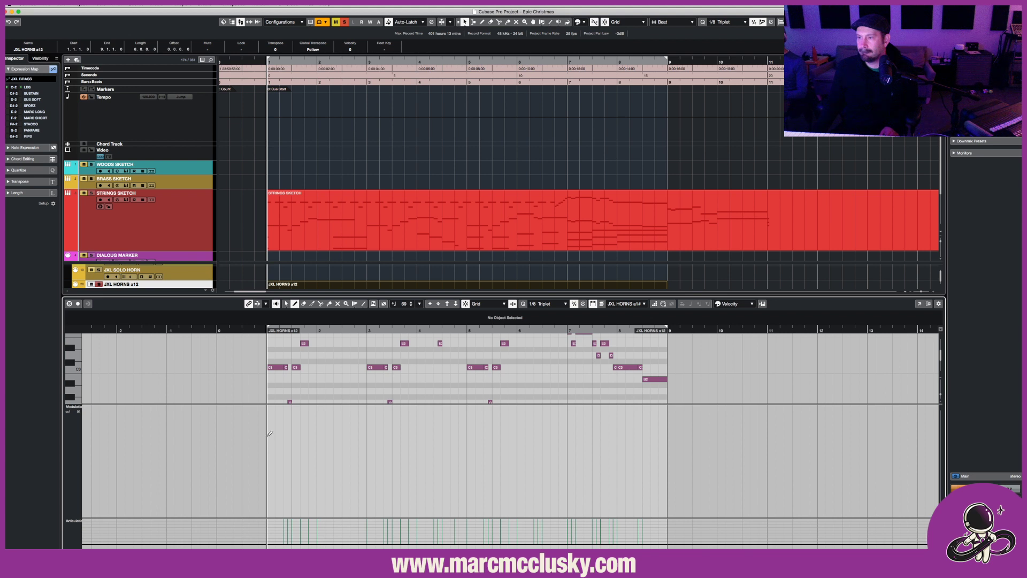
left_click_drag(270, 433, 380, 426)
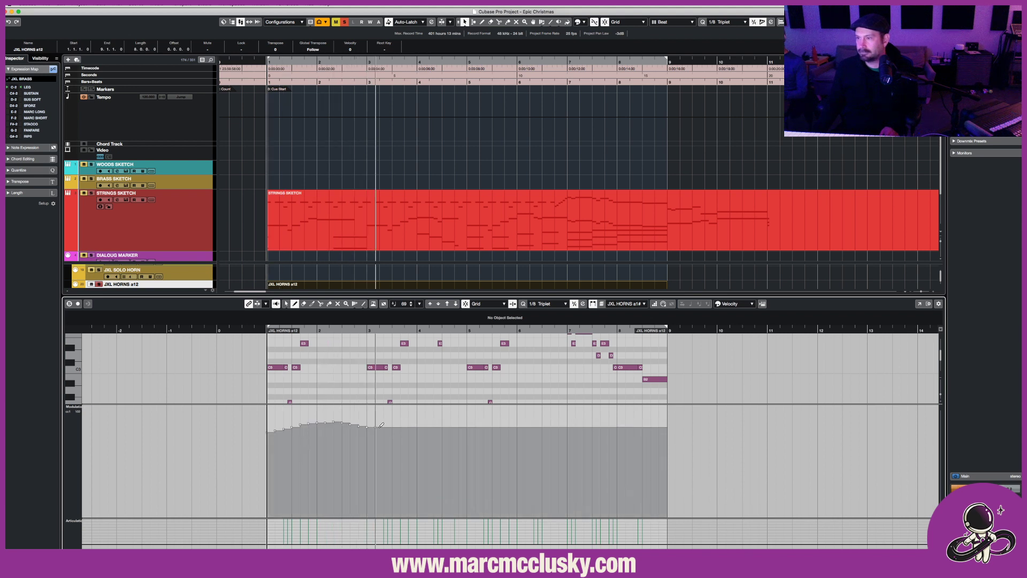
scroll(369, 423, "right", 3)
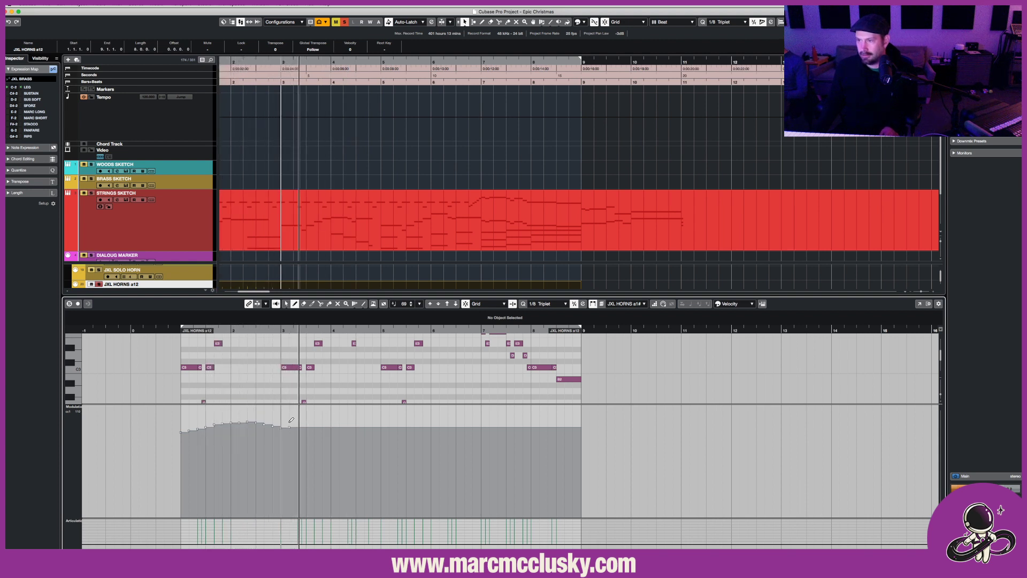
mouse_move(280, 425)
left_mouse_down()
mouse_move(329, 410)
mouse_move(379, 421)
mouse_move(336, 411)
mouse_move(380, 420)
left_mouse_up()
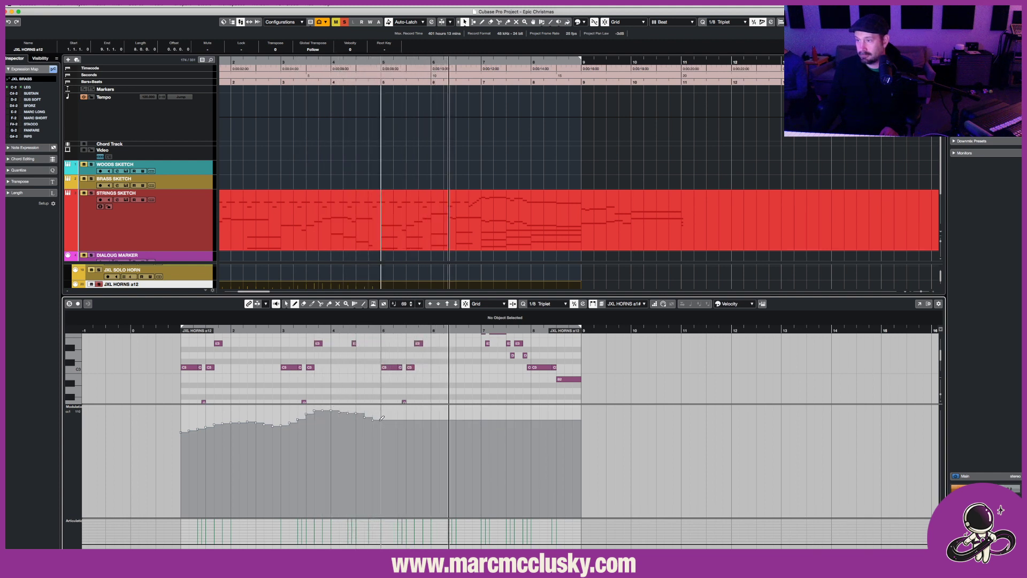
key("space")
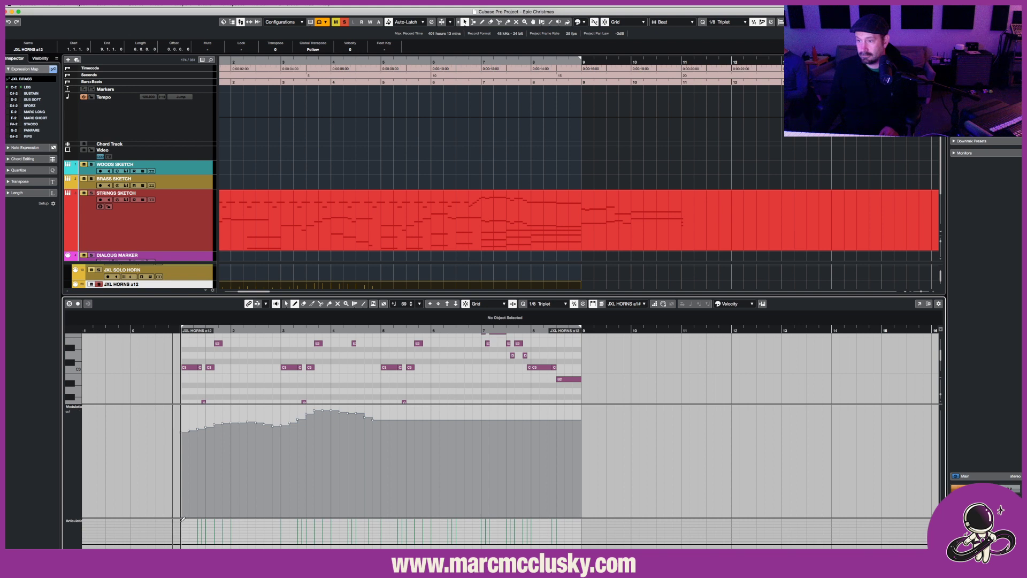
Audition the LEG and MARC SHORT articulations on the horns part, and set MARC LONG across its whole length.
left_click_drag(181, 518, 182, 482)
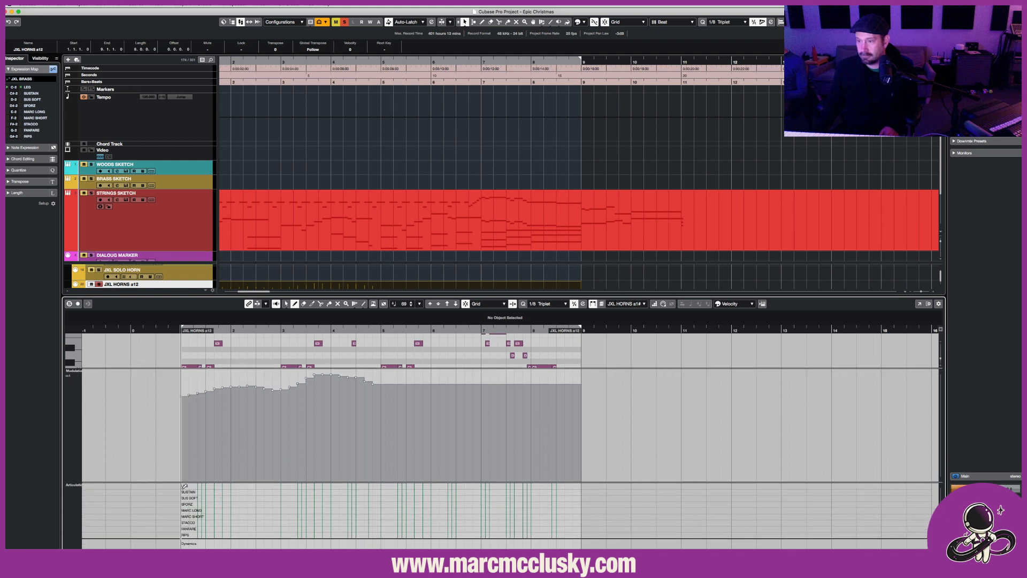
left_click(184, 485)
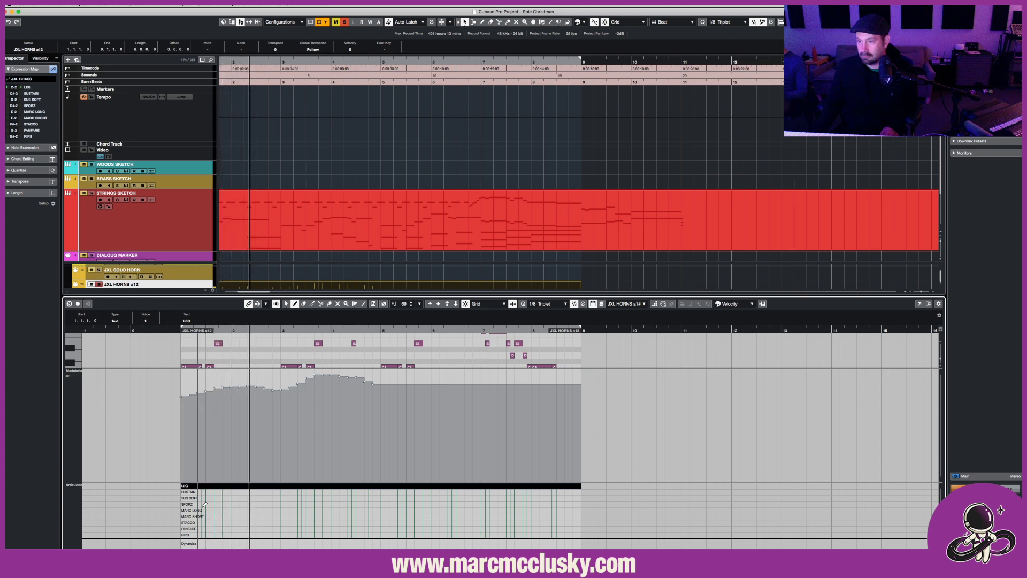
left_click_drag(185, 485, 185, 515)
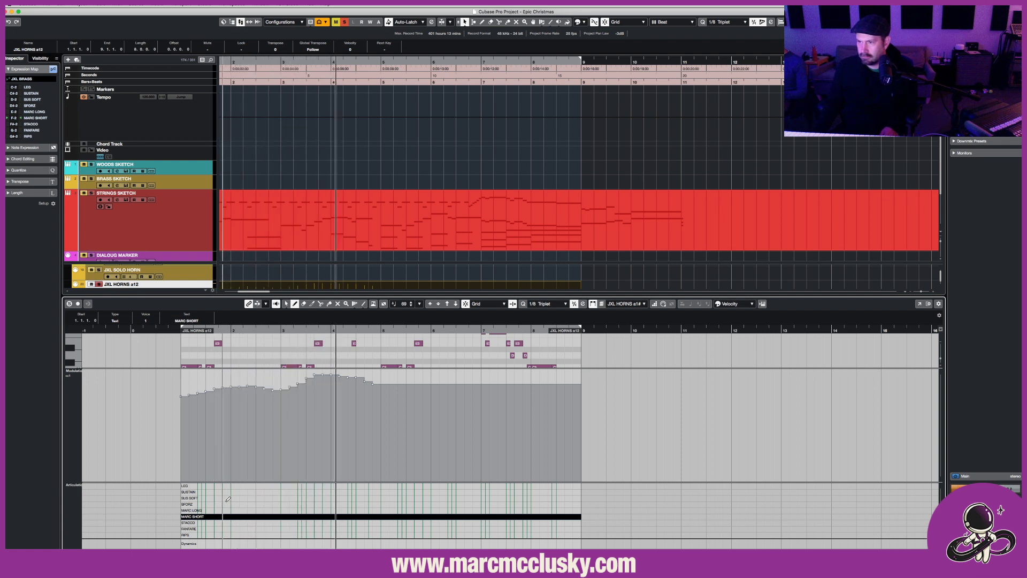
left_click(185, 510)
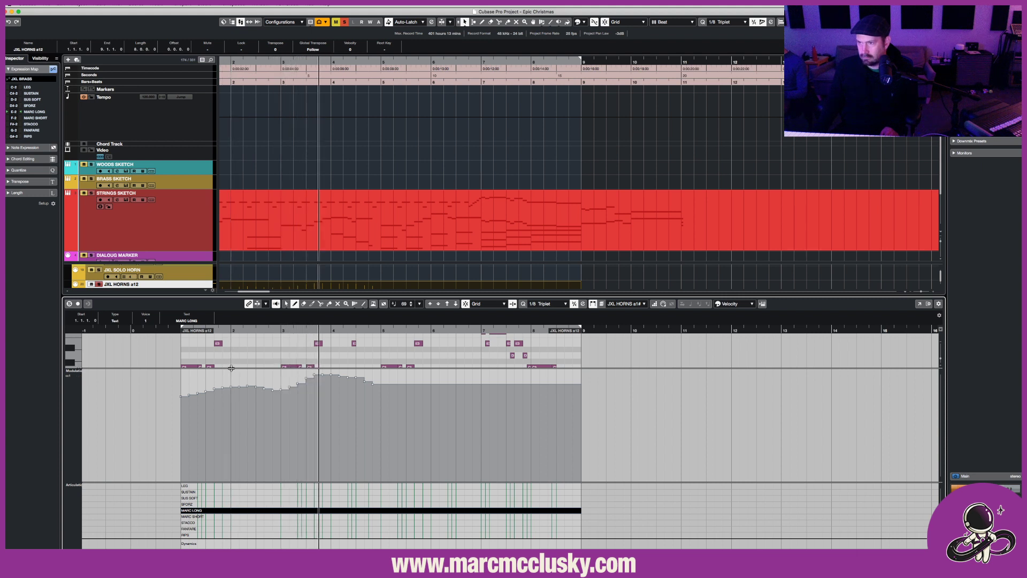
Redraw the horns' modulation from bar 1 past bar 5 as a smoother, gently rising line and replay the part.
left_click_drag(231, 368, 231, 386)
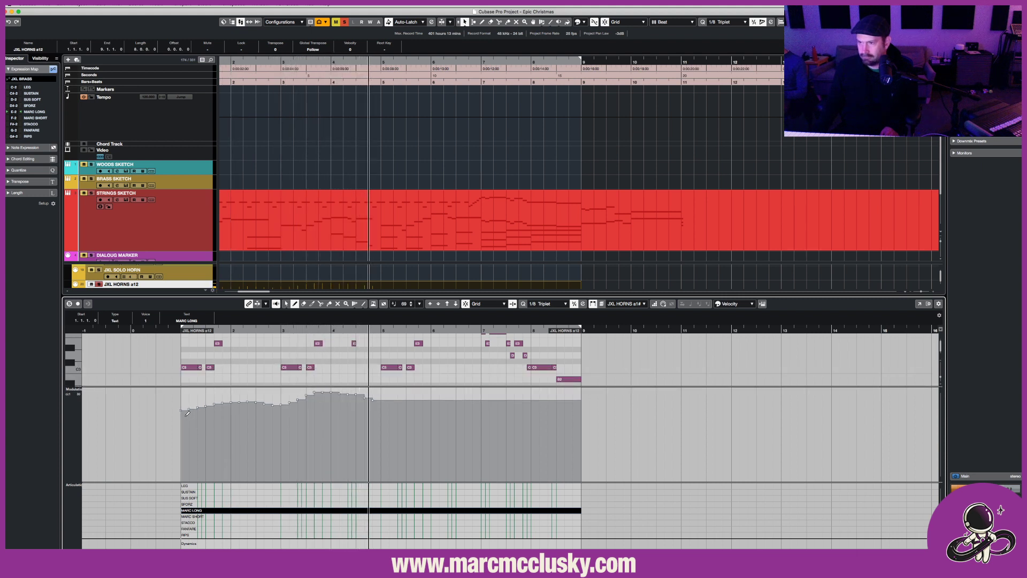
left_click_drag(185, 411, 405, 401)
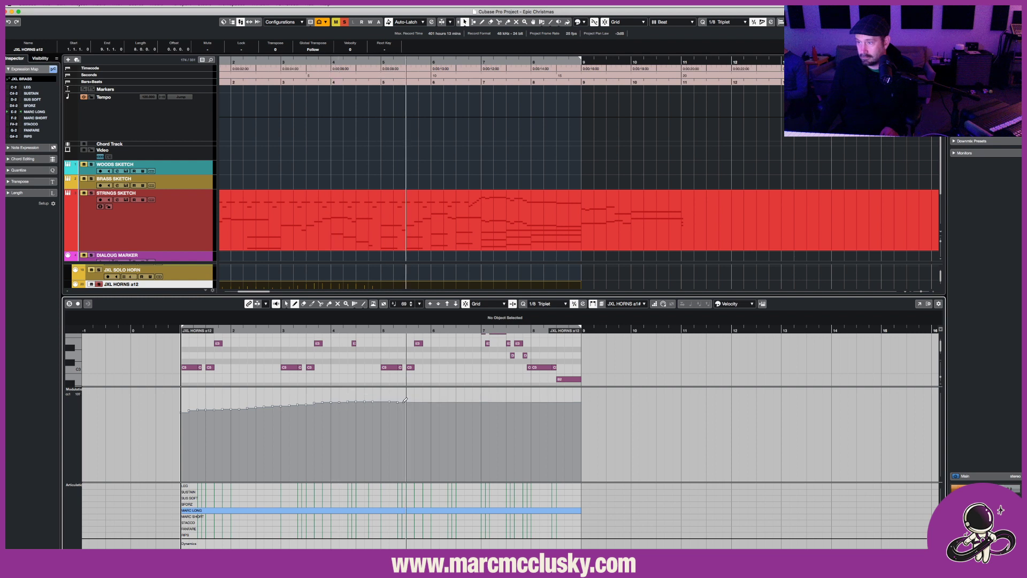
key("space")
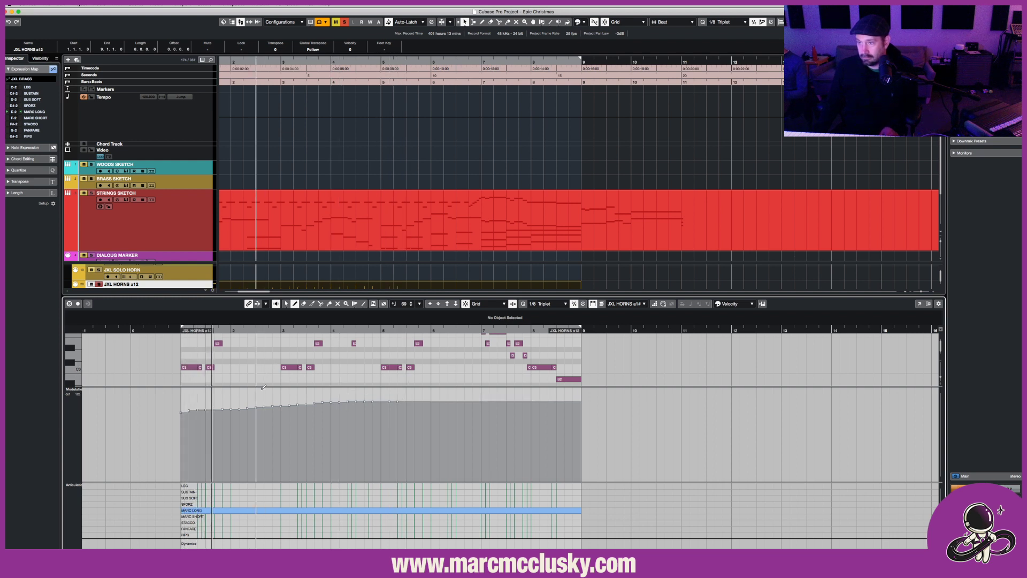
Lengthen the held note in bar 2 of the JXL HORNS a12 part so it ends at the start of bar 3.
left_click_drag(261, 385, 261, 459)
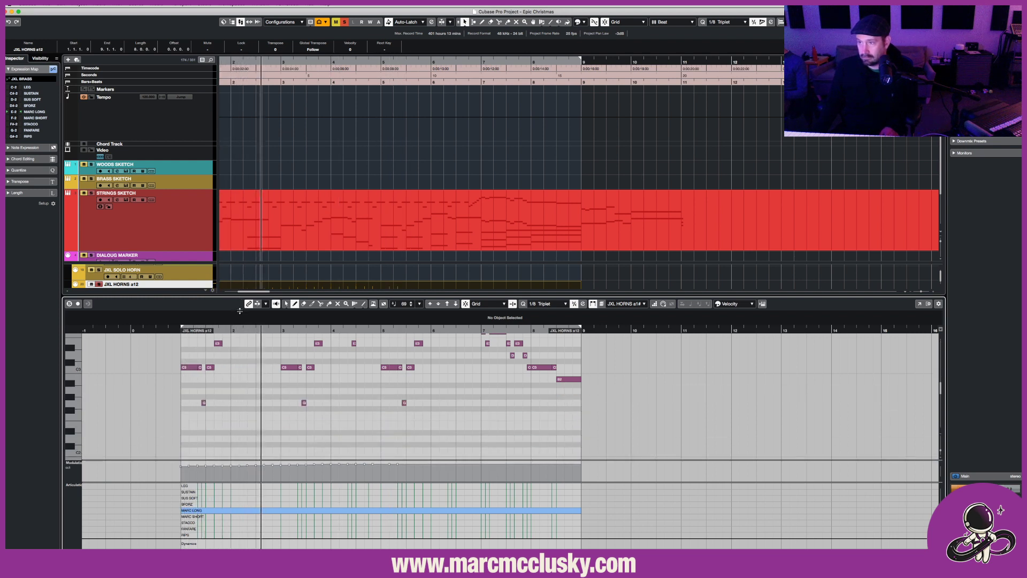
left_click_drag(262, 297, 263, 384)
right_click(269, 320)
left_click(270, 321)
left_click(270, 321)
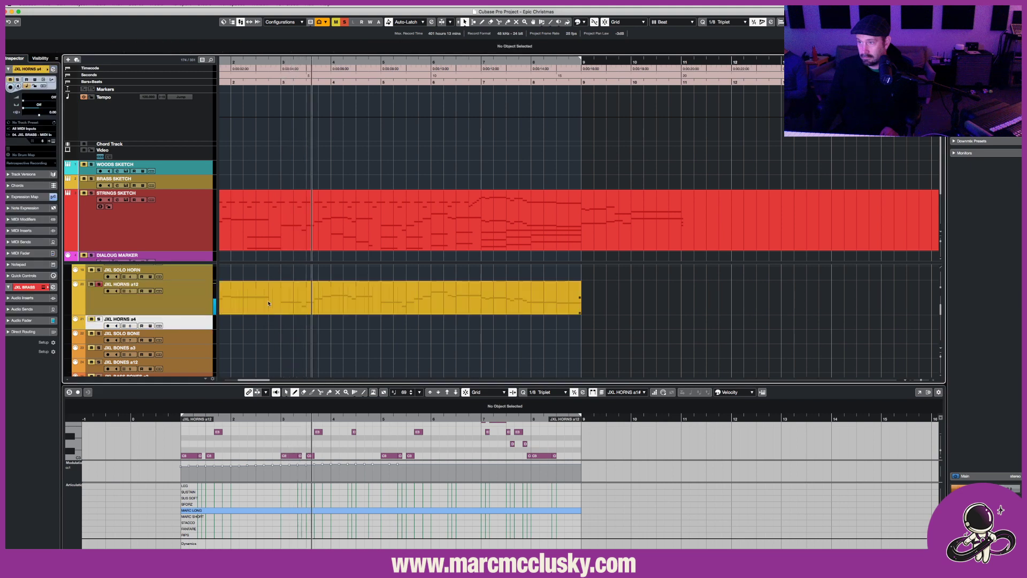
left_click_drag(279, 383, 279, 278)
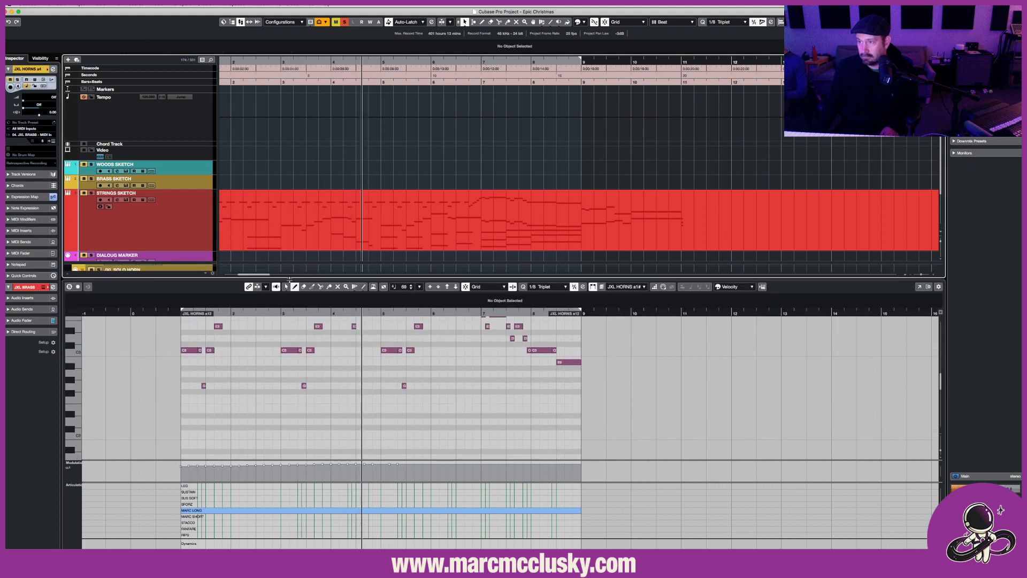
scroll(270, 375, "up", 2)
left_click(271, 346)
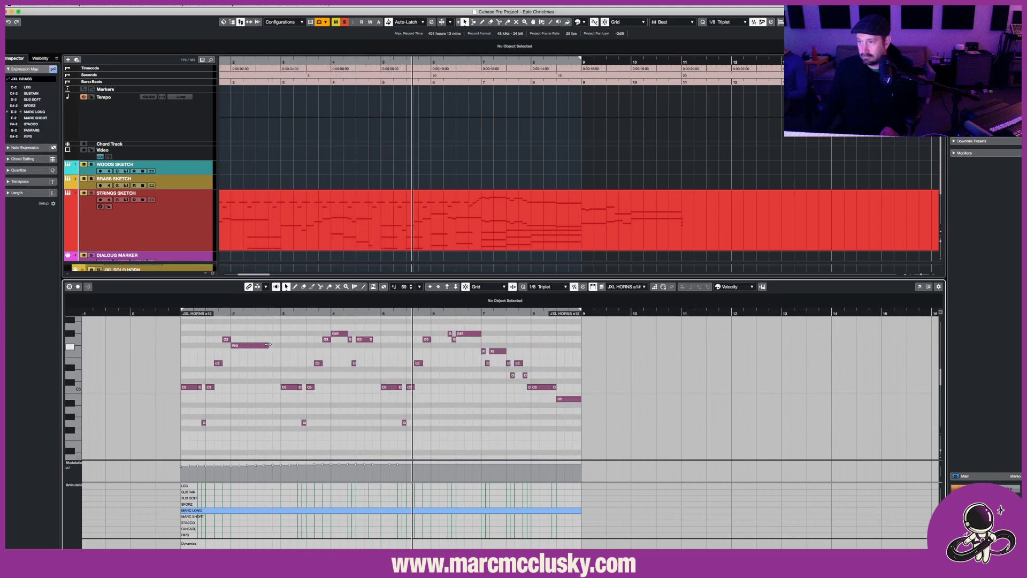
left_click_drag(268, 345, 280, 344)
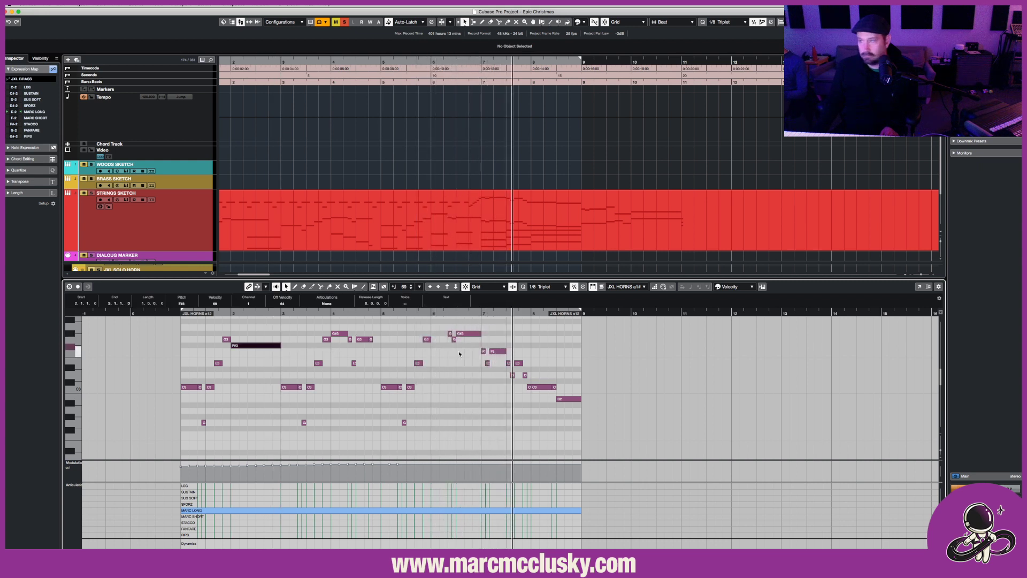
Lengthen the JXL HORNS a12 note at bar 4 beat 3 to the start of bar 5 and replay the part.
key("2")
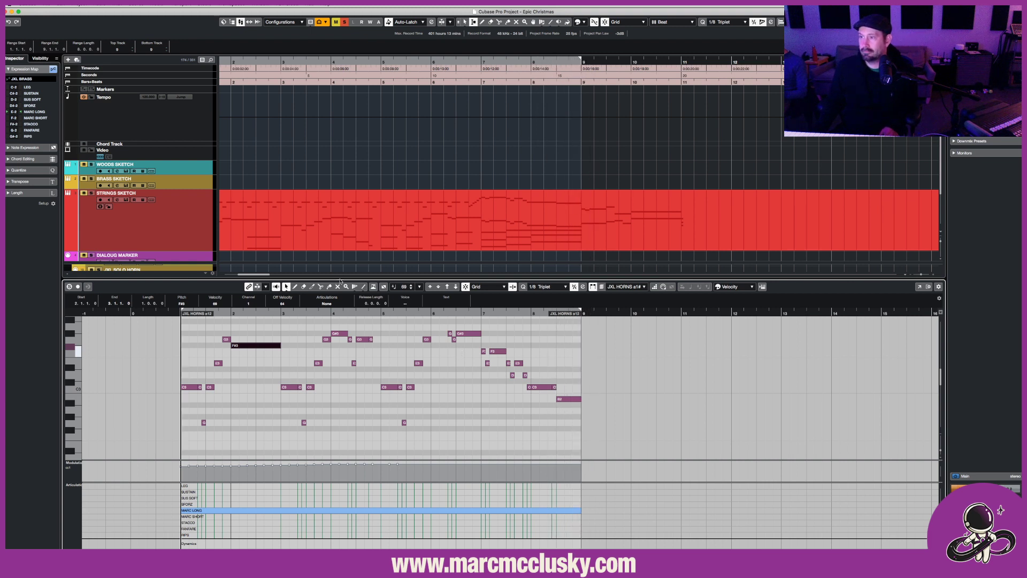
left_click_drag(111, 279, 111, 434)
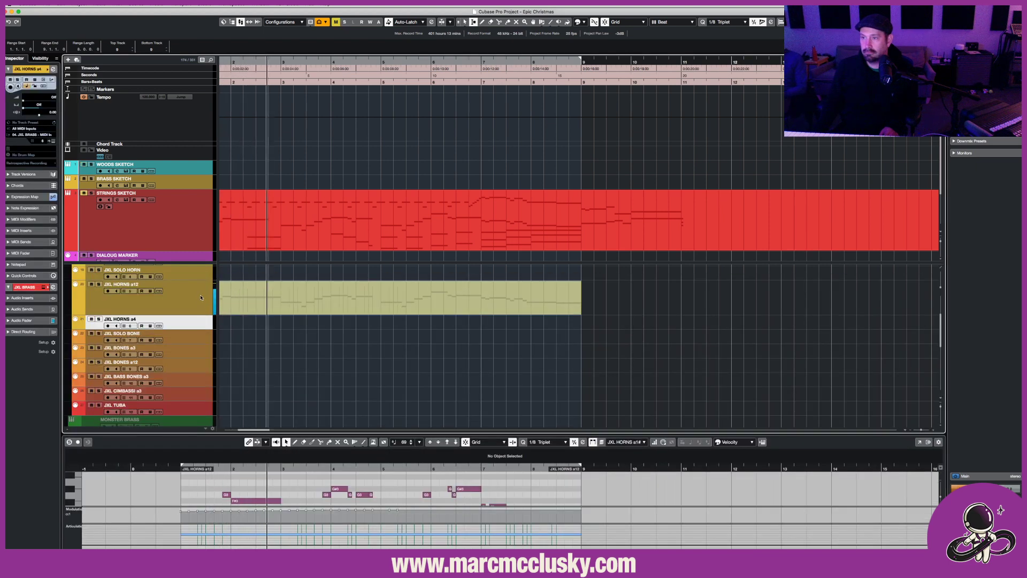
scroll(234, 298, "down", 2)
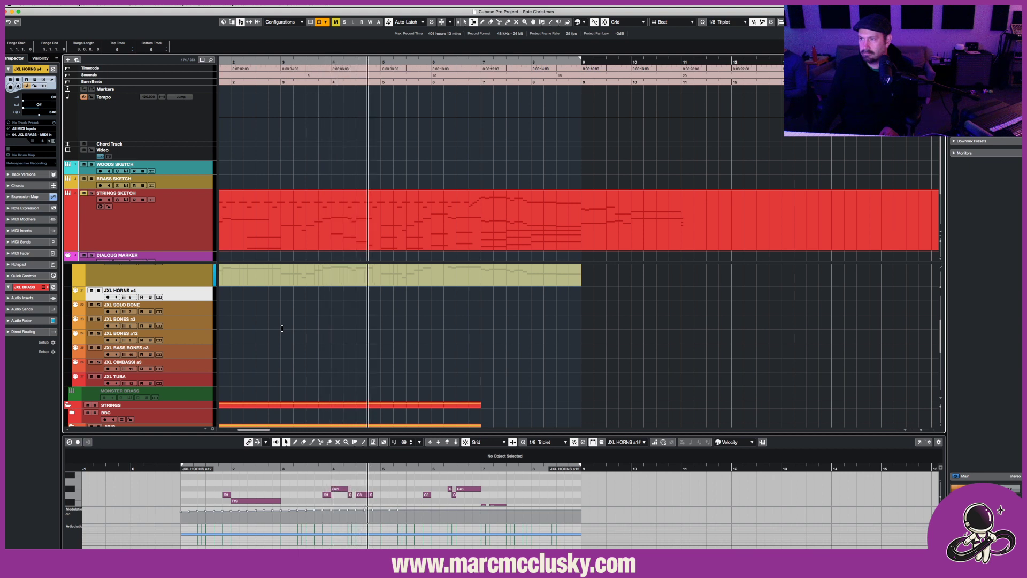
left_click(356, 367)
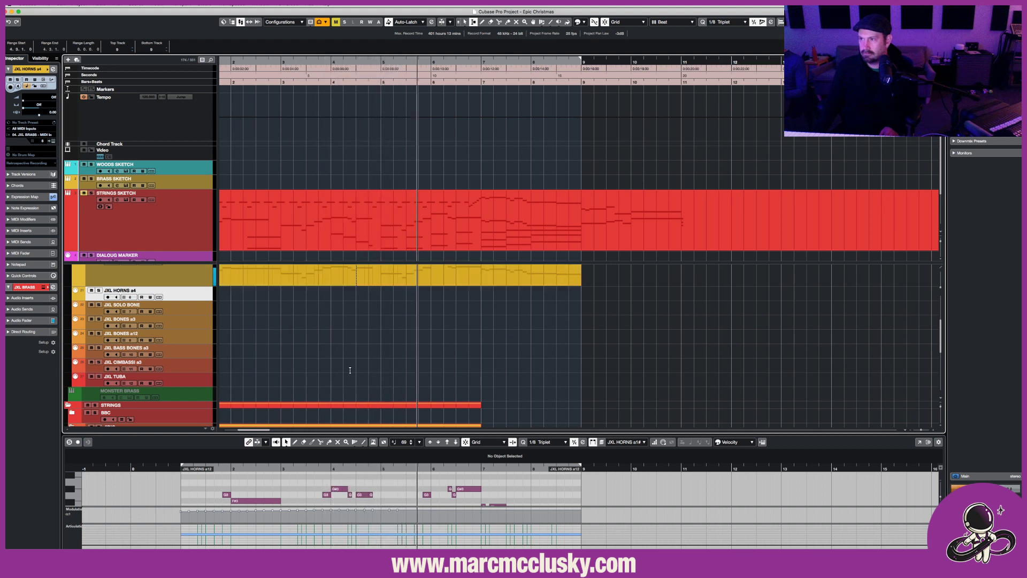
left_click_drag(358, 434, 360, 314)
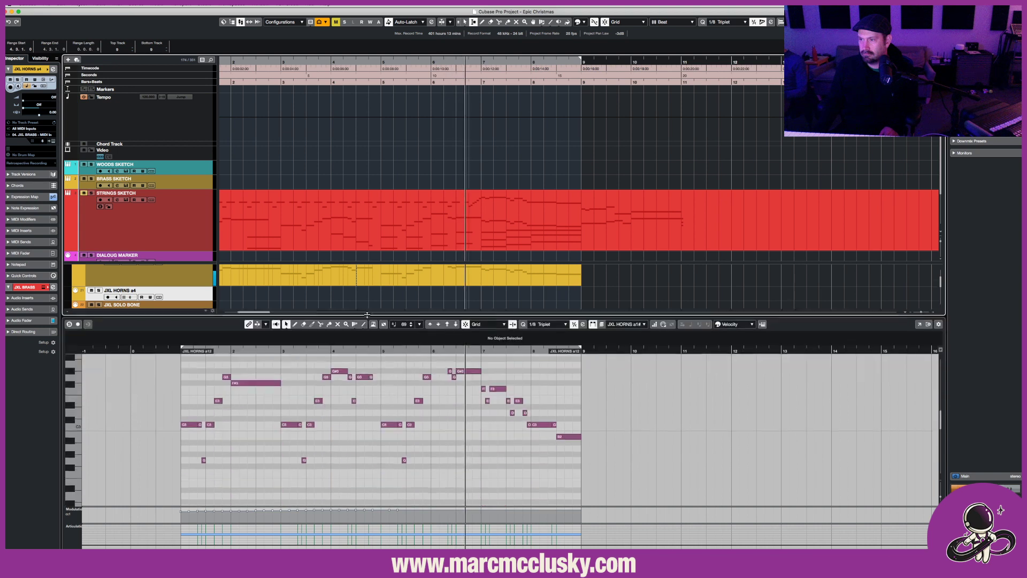
left_click(374, 405)
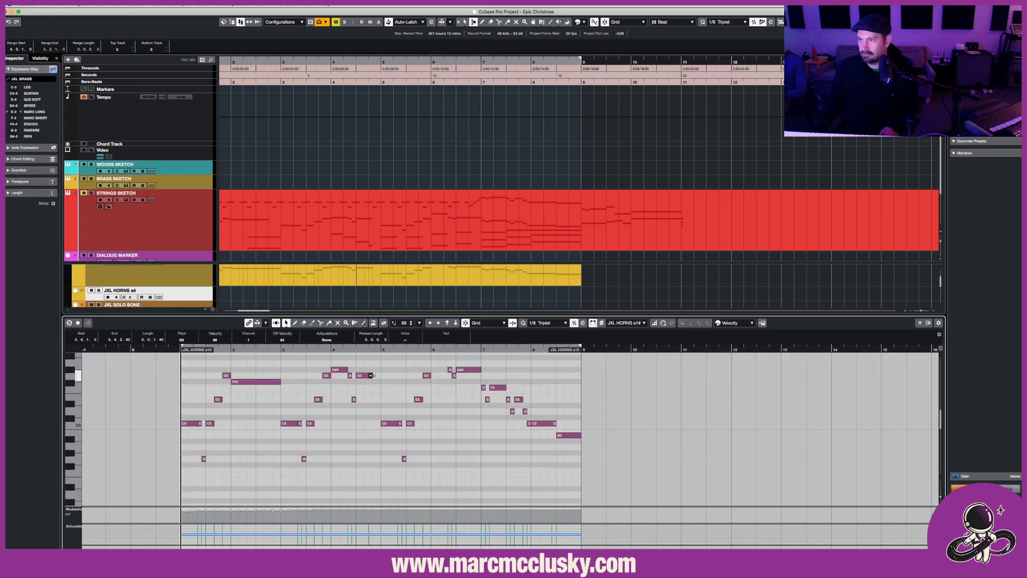
key("space")
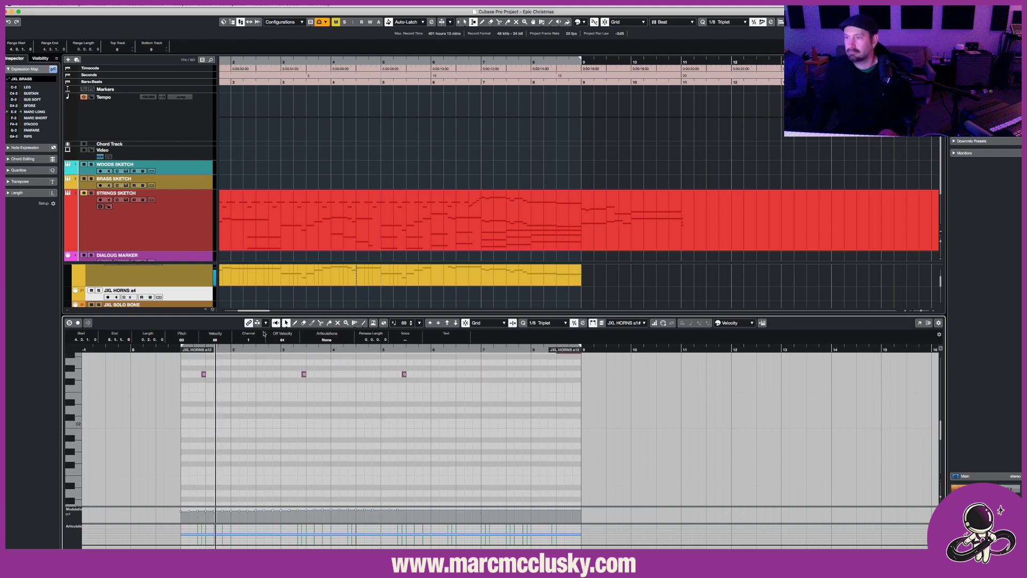
Replay the arrangement from bar 1 and open the low notes of the STRINGS SKETCH part for editing.
left_click_drag(265, 315, 269, 459)
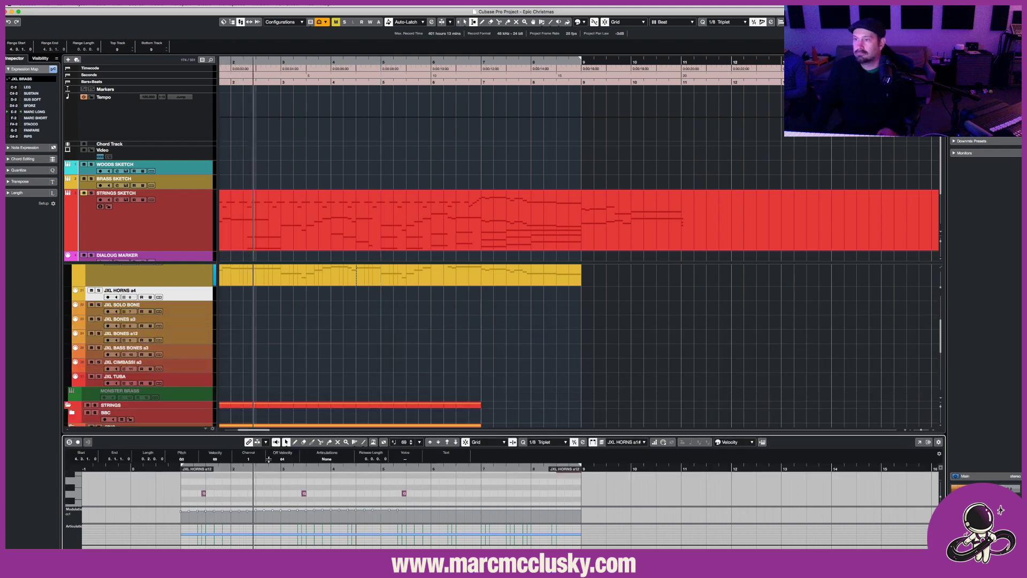
right_click(274, 351)
left_click(280, 357)
scroll(279, 360, "left", 3)
key("space")
scroll(348, 367, "down", 5)
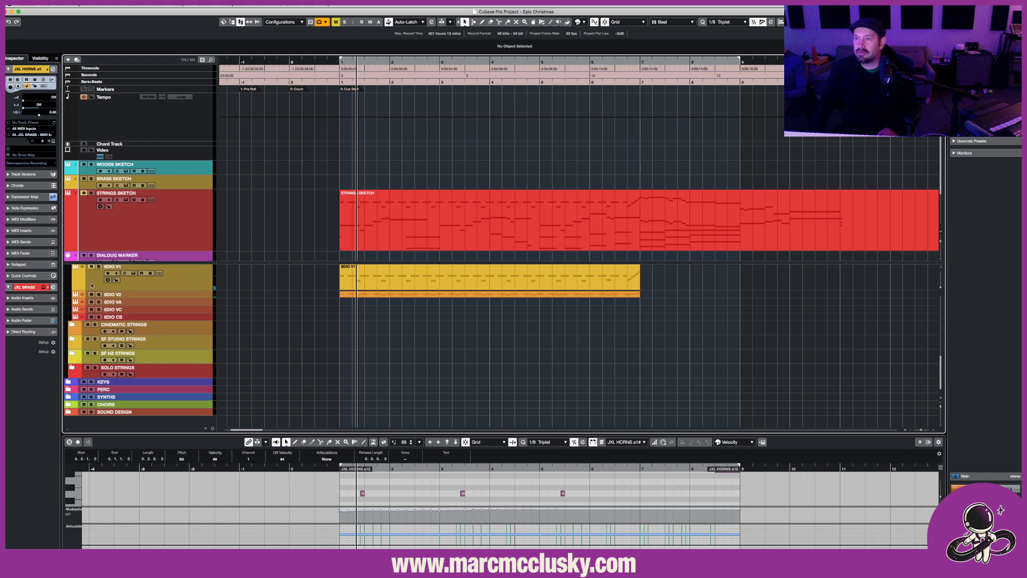
scroll(399, 334, "up", 5)
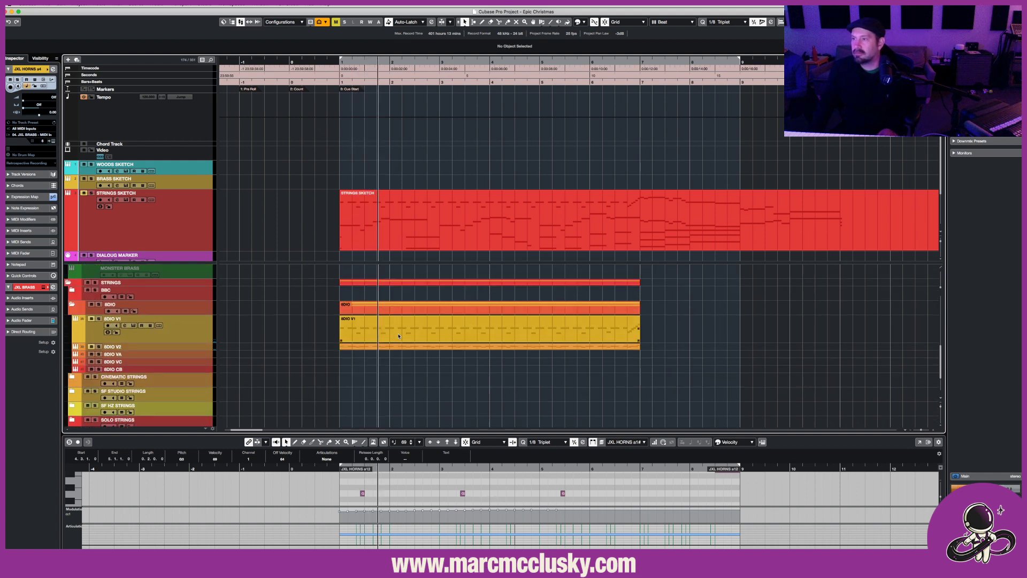
left_click(397, 227)
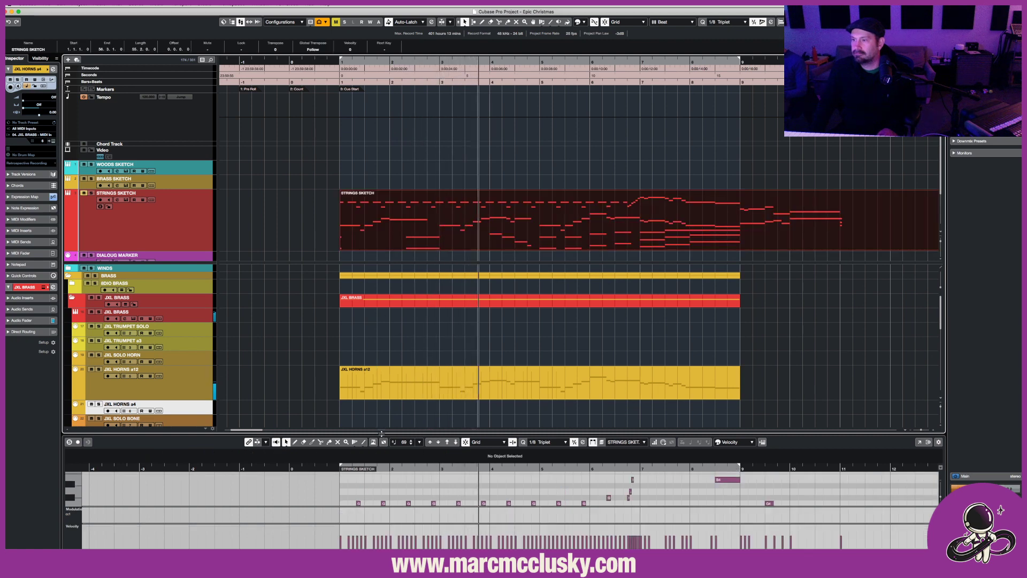
left_click_drag(383, 432, 384, 306)
scroll(404, 457, "down", 5)
Select and copy the lower harmony and bass notes beneath the melody across bars 1 to 8 of STRINGS SKETCH.
right_click(404, 457)
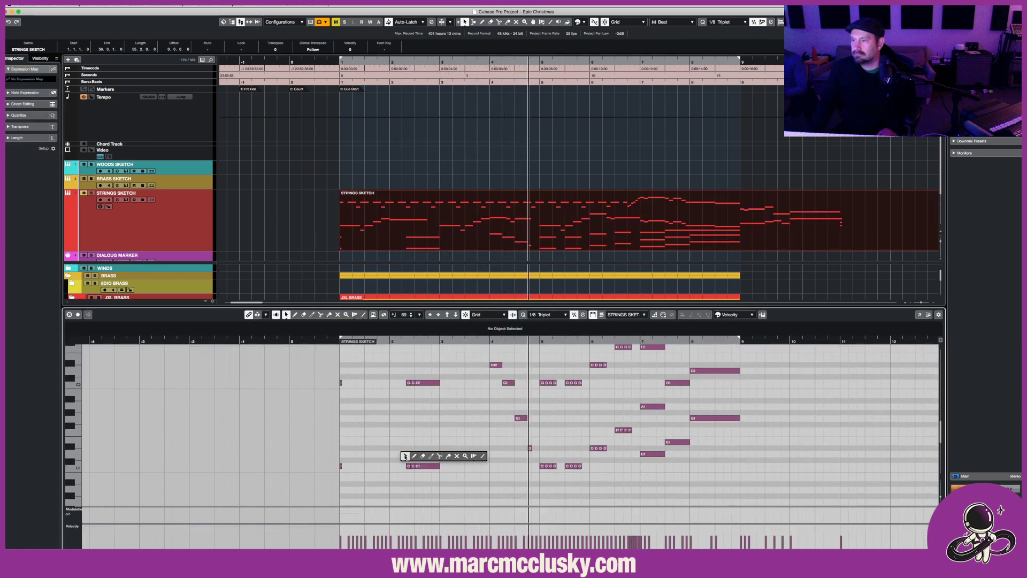
left_click(402, 453)
key("space")
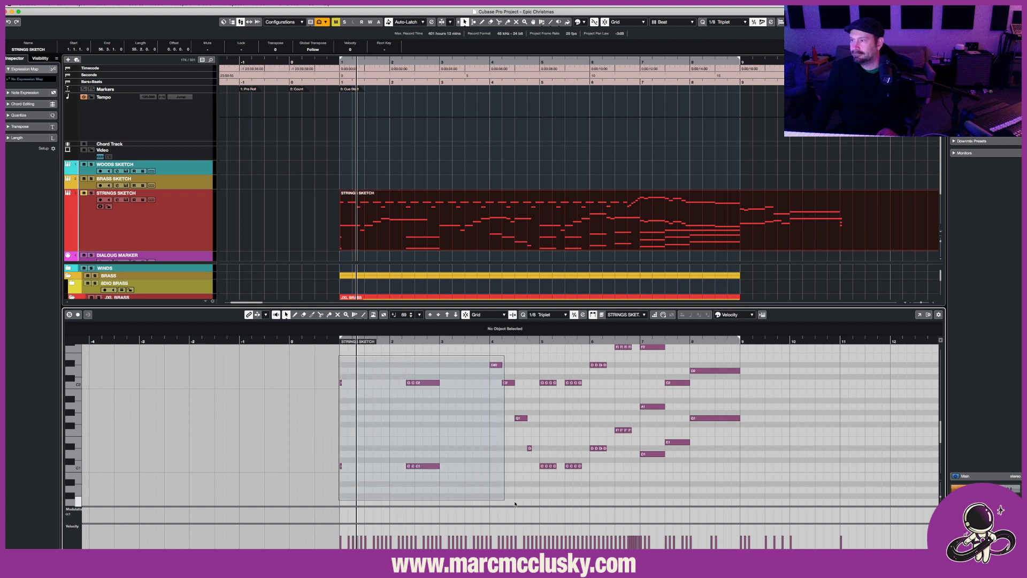
left_click_drag(532, 499, 531, 499)
scroll(530, 499, "up", 2)
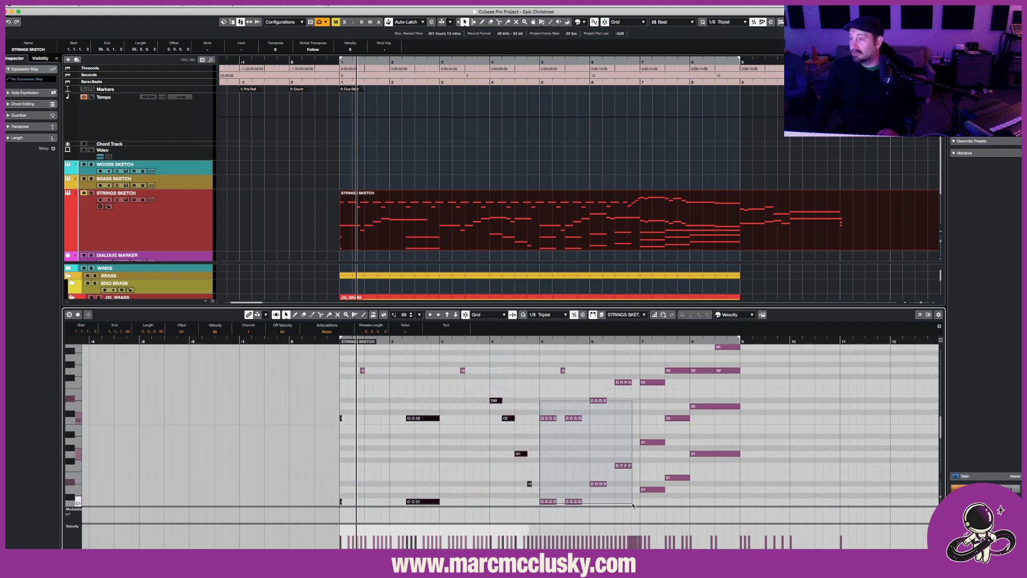
left_click_drag(633, 505, 633, 503)
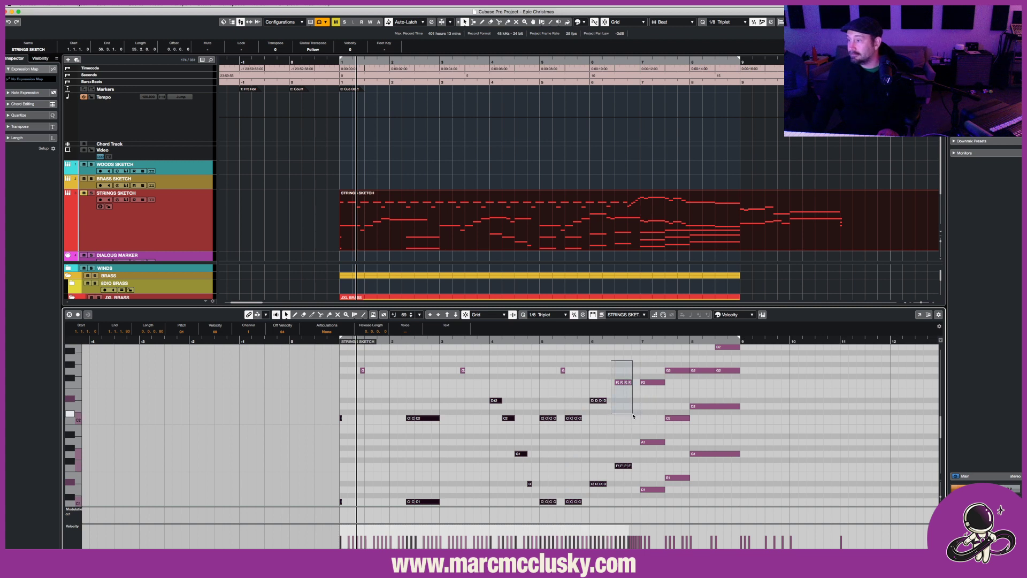
left_click_drag(702, 476, 701, 476)
scroll(727, 455, "up", 4)
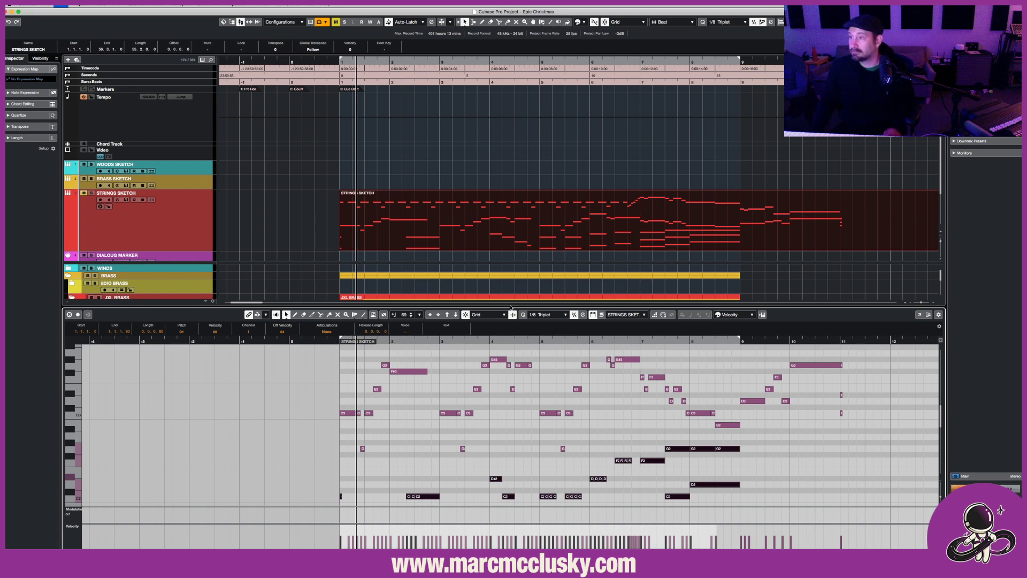
Paste the copied low notes into a part on the JXL BONES a3 track, spanning bar 1 to bar 9.
left_click_drag(510, 306, 527, 491)
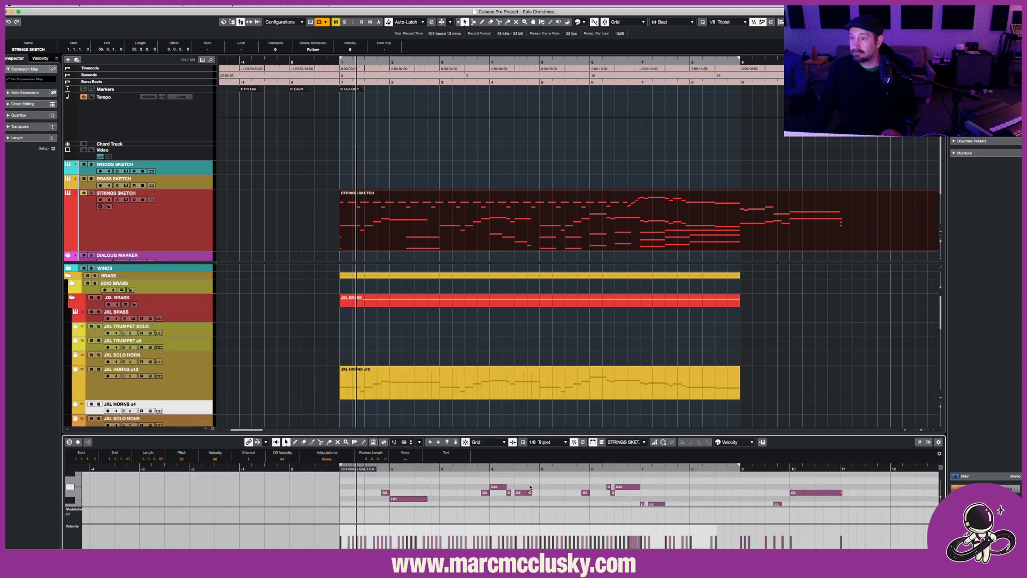
scroll(439, 391, "down", 3)
right_click(402, 386)
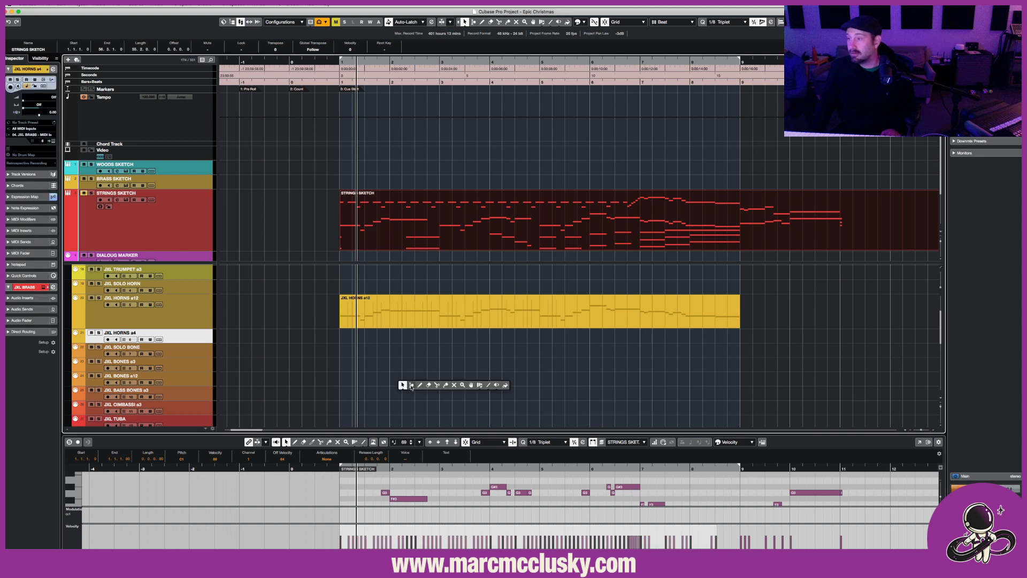
left_click(410, 386)
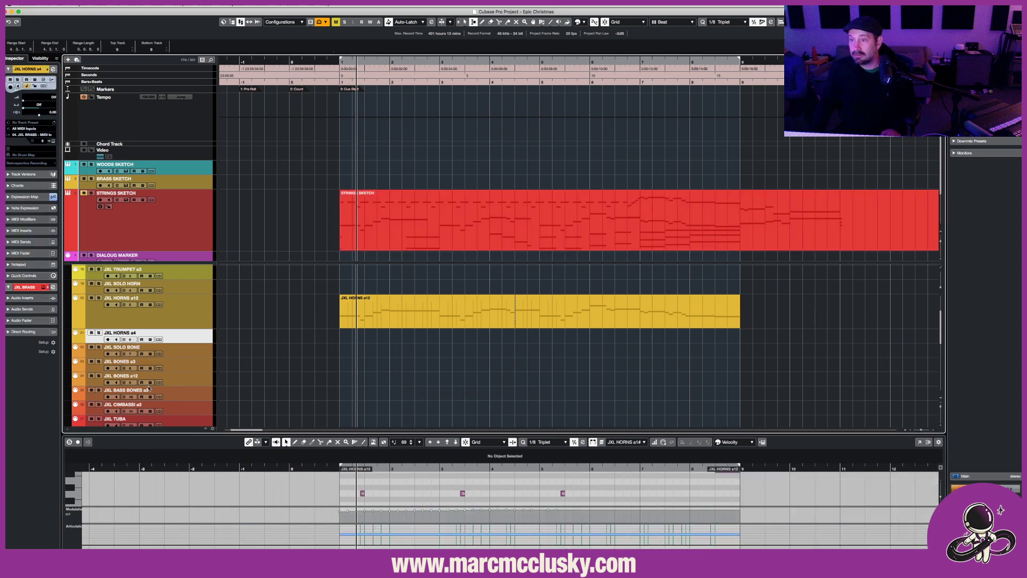
left_click(341, 364)
key("super+v")
key("space")
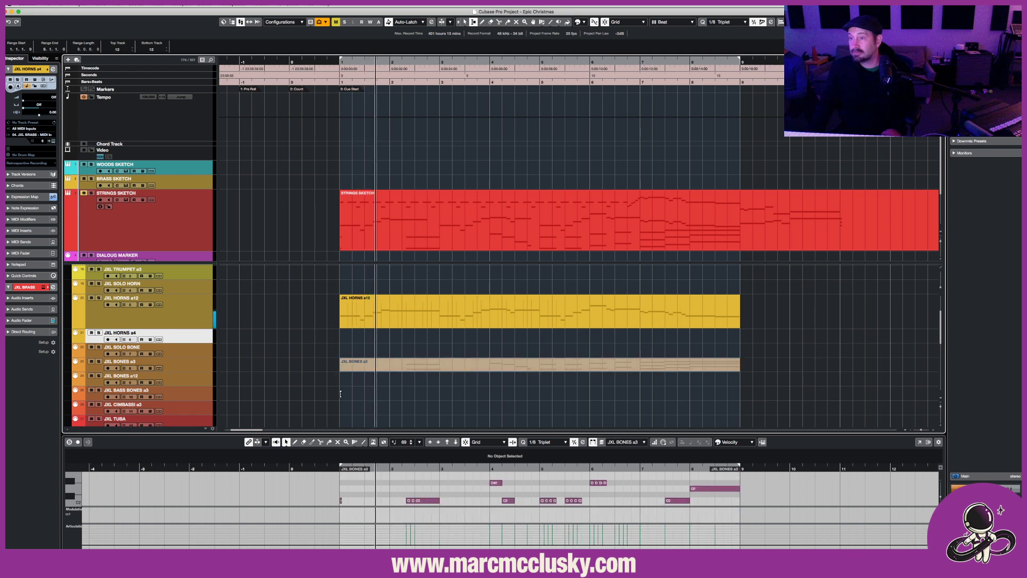
key("1")
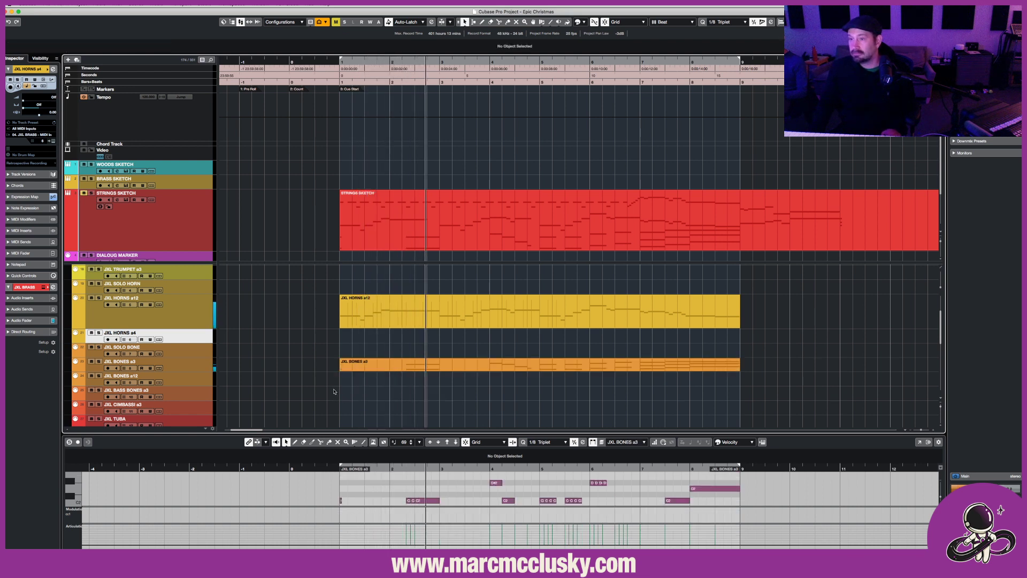
Audition the low notes on JXL BONES a3 and move the part down to the JXL BASS BONES a3 track.
key("space")
left_click(182, 365)
key("space")
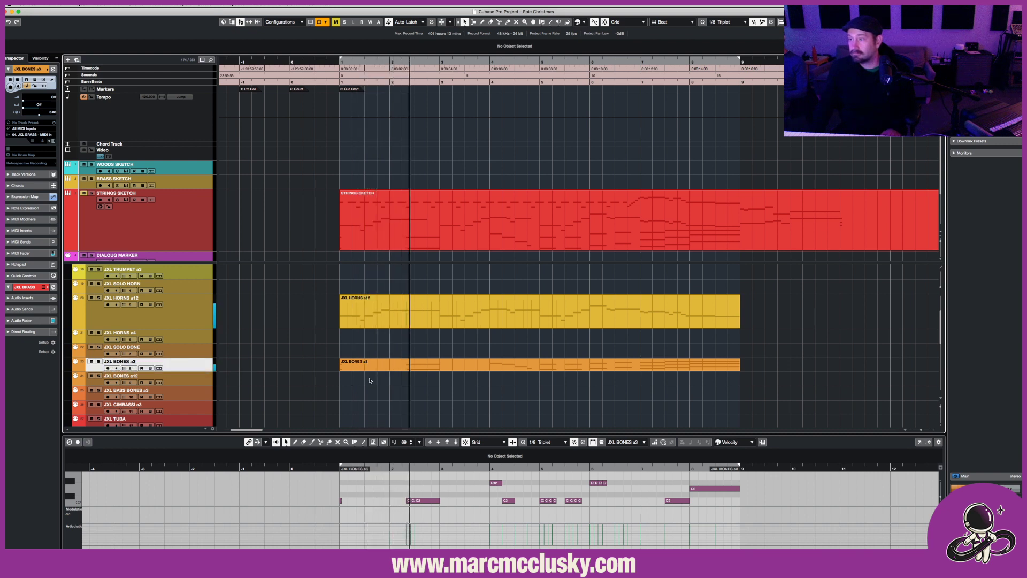
key("space")
left_click(389, 369)
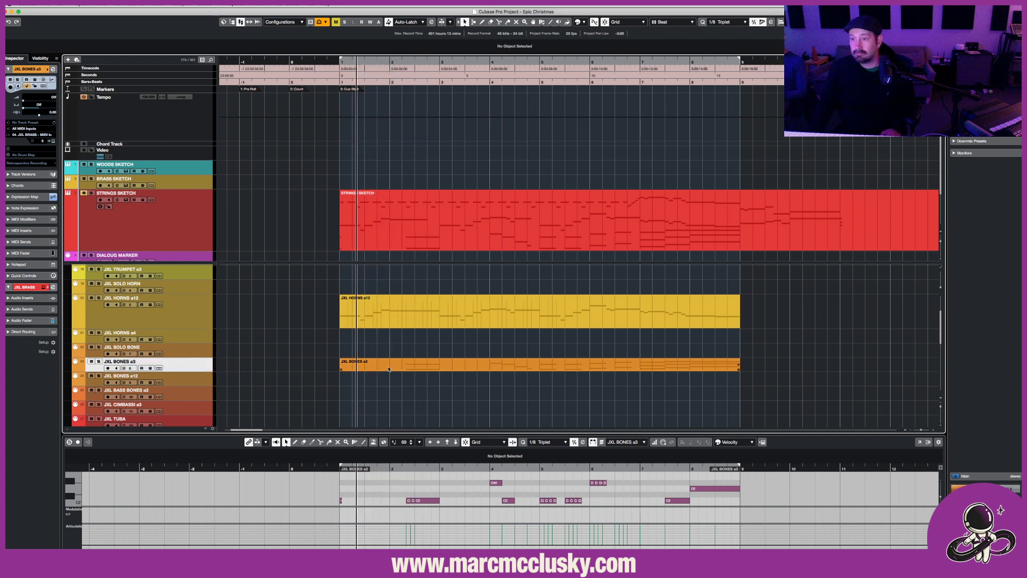
left_click_drag(389, 369, 390, 396)
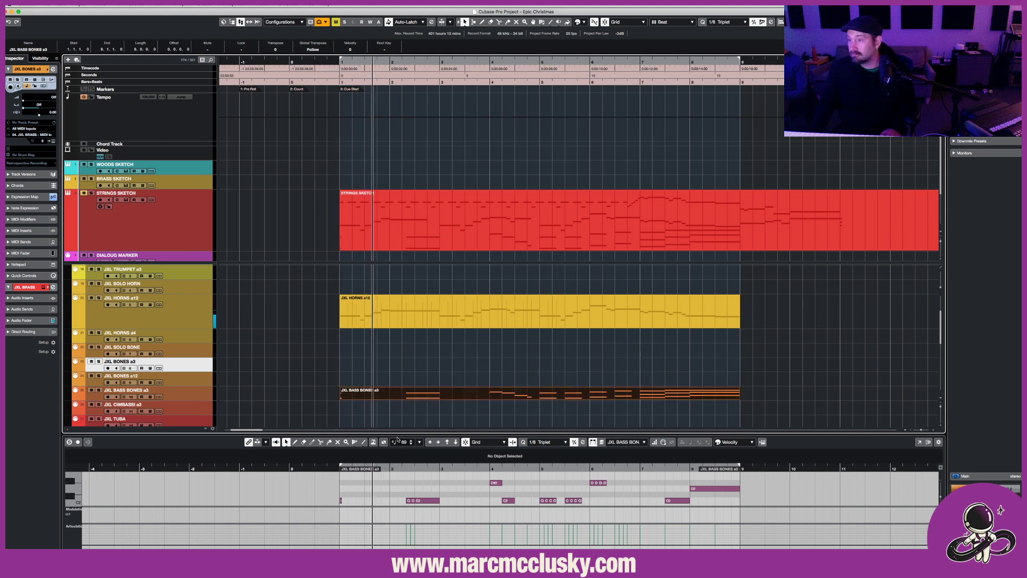
Set the JXL BASS BONES a3 articulation to MARC SHORT from bar 1 and MARC LONG from bar 2 beat 3 onward.
left_click_drag(391, 433, 396, 286)
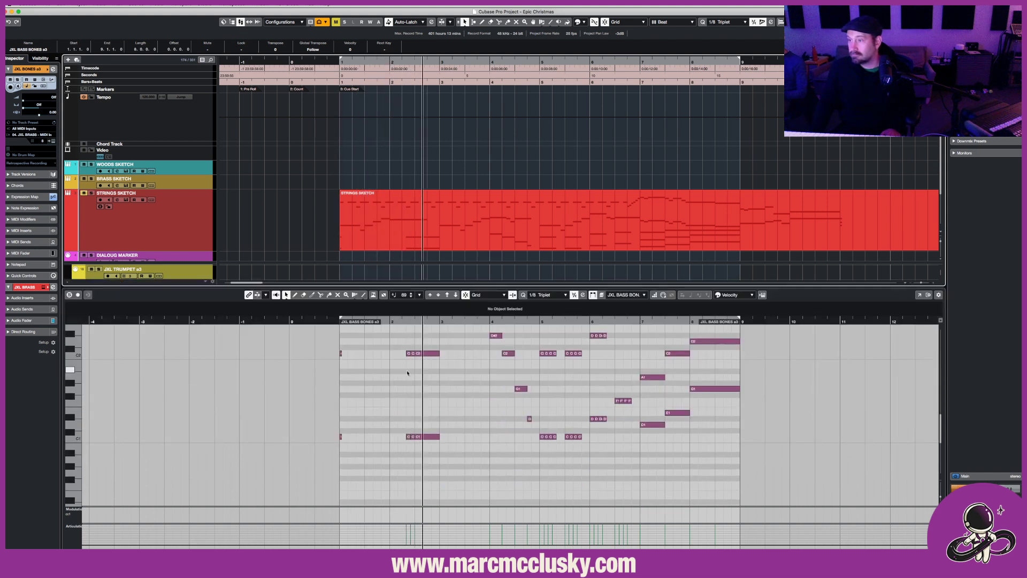
key("space")
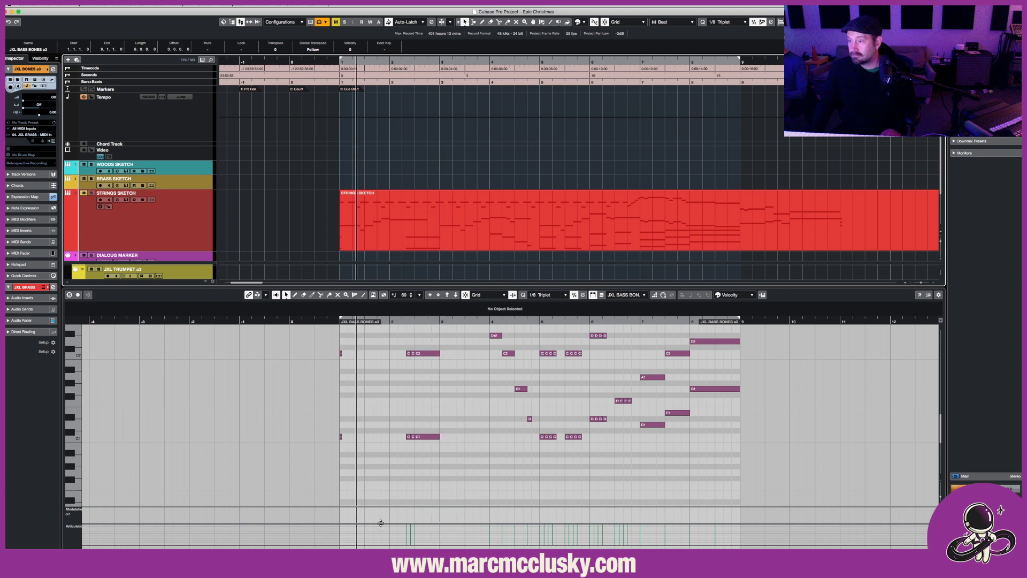
left_click_drag(380, 522, 381, 434)
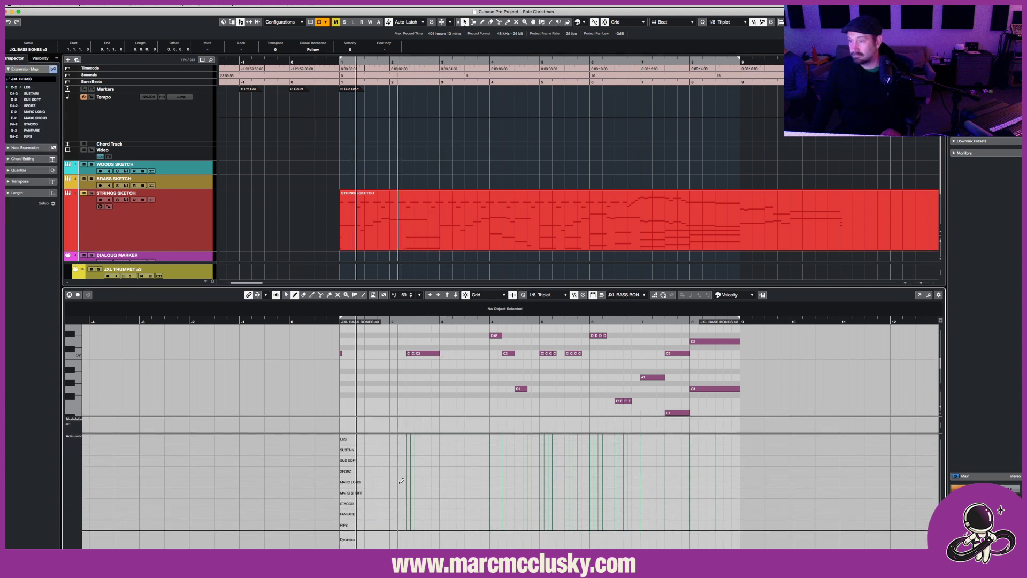
left_click(341, 493)
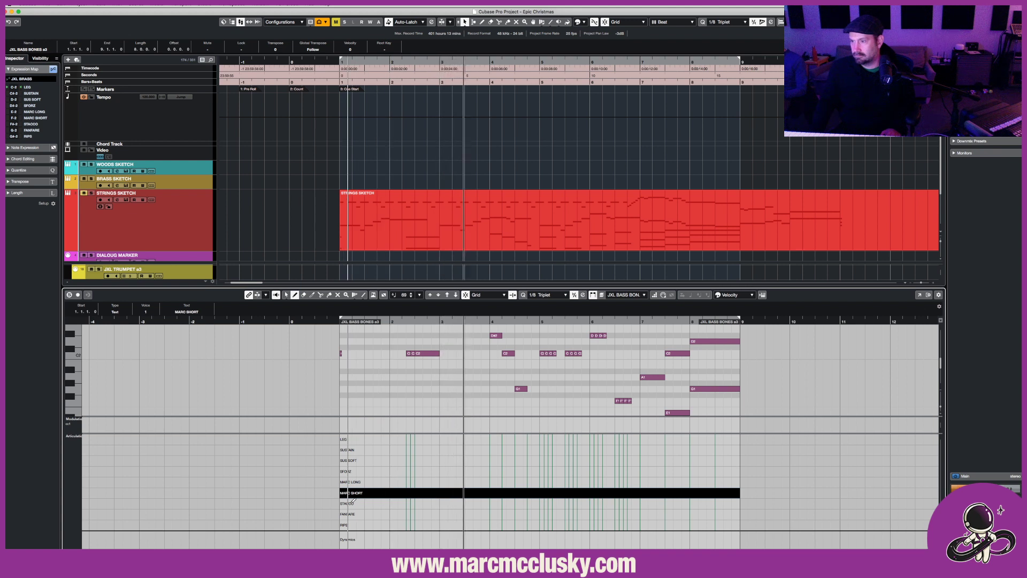
key("space")
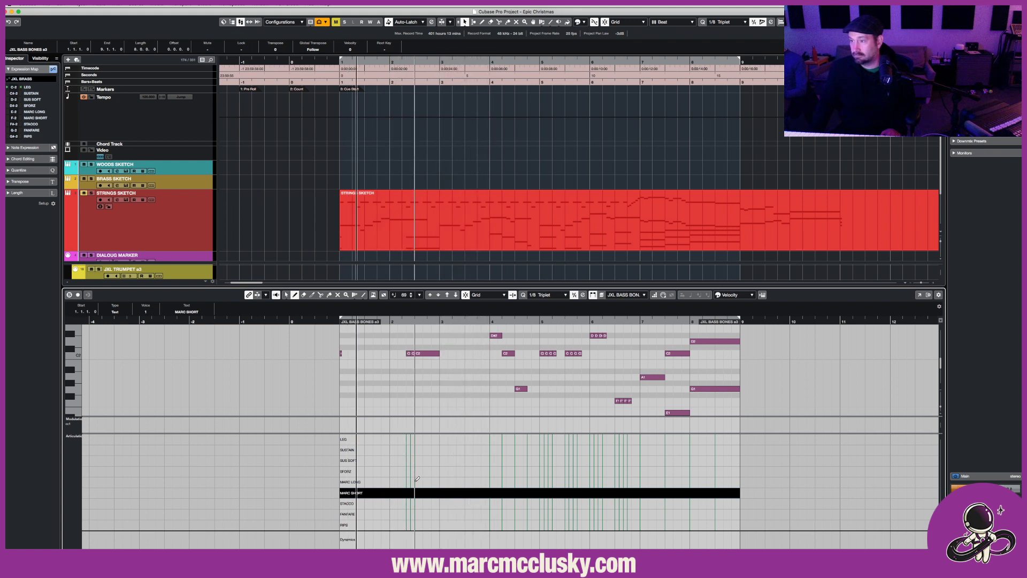
left_click(418, 481)
key("space")
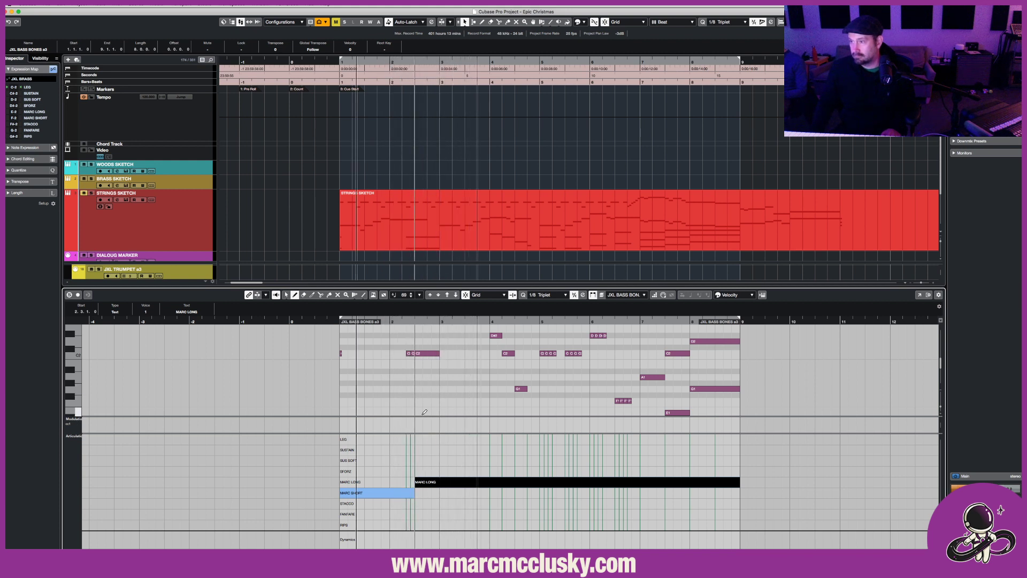
Replay the JXL BASS BONES a3 part from just before bar 1 with its notes in view.
left_click_drag(423, 433, 423, 506)
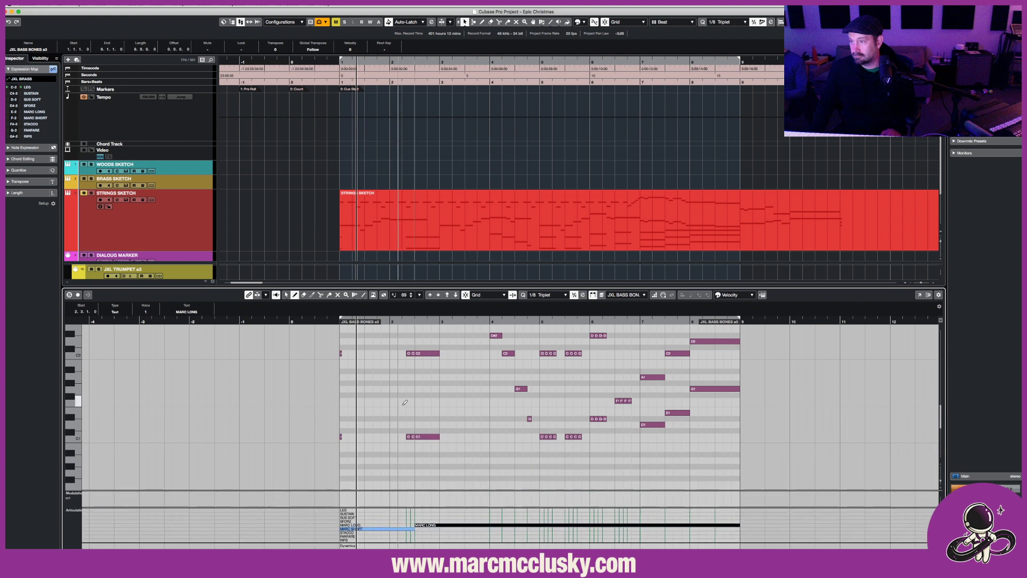
left_click(403, 403)
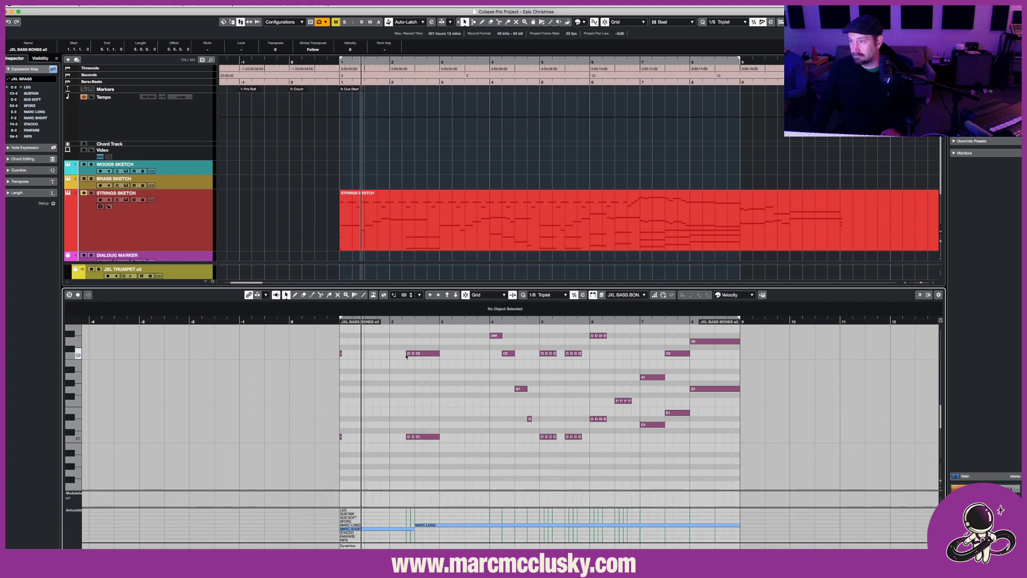
left_click(333, 320)
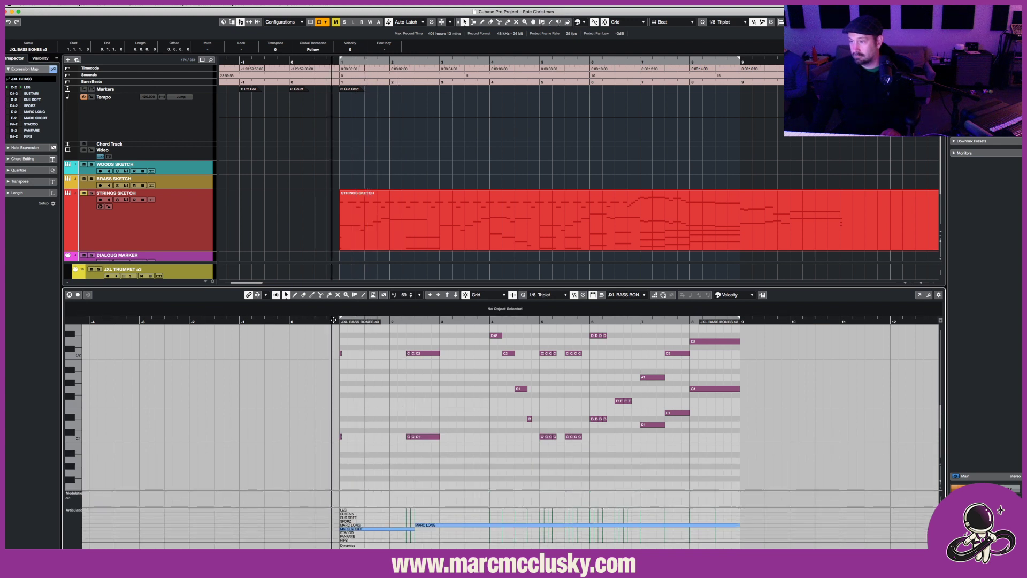
key("space")
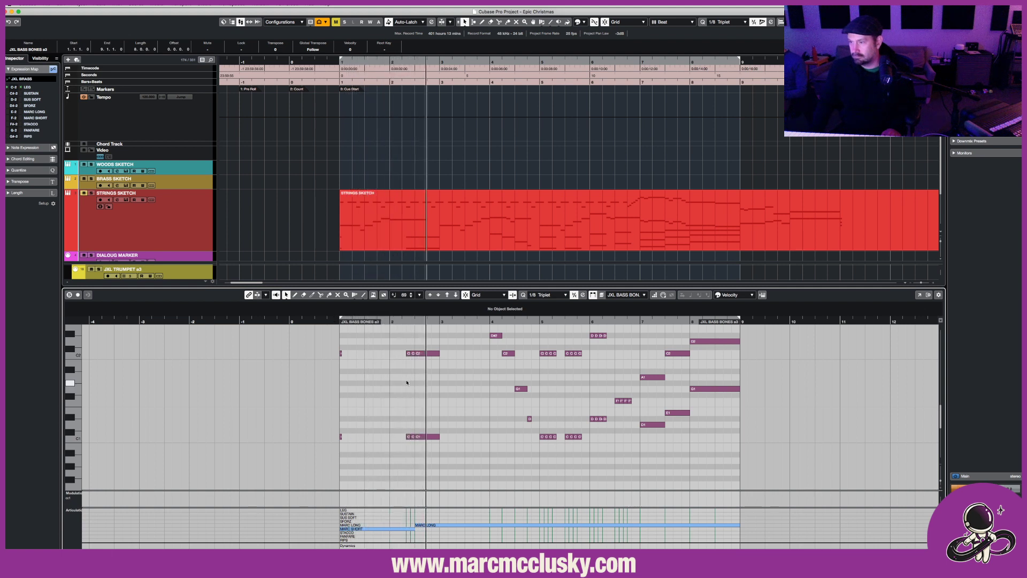
key("space")
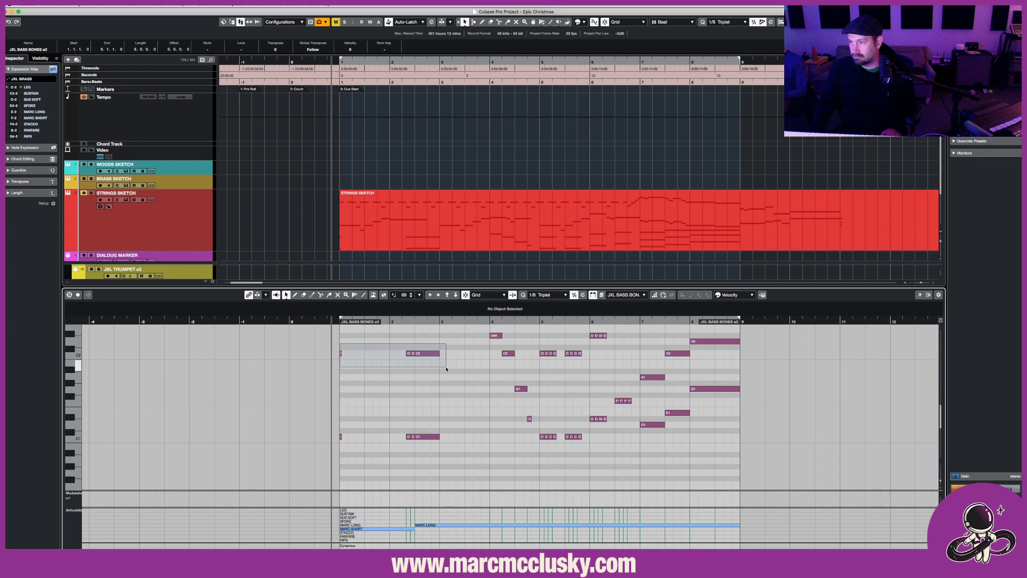
Delete the upper-octave notes in bars 1 and 2 of JXL BASS BONES a3 and set the short notes before bar 2 beat 3 to FANFARE.
key("space")
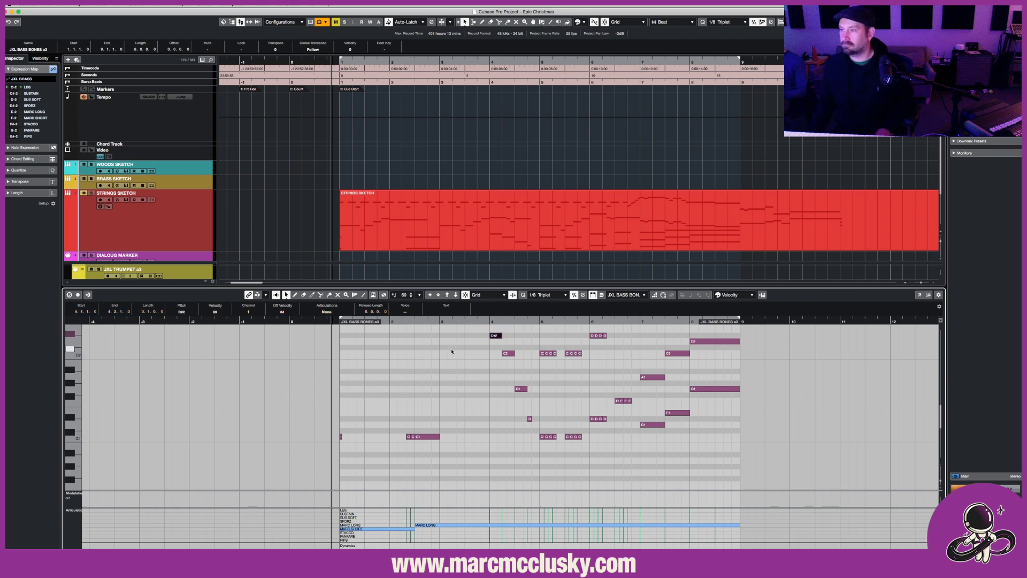
key("space")
scroll(452, 352, "right", 6)
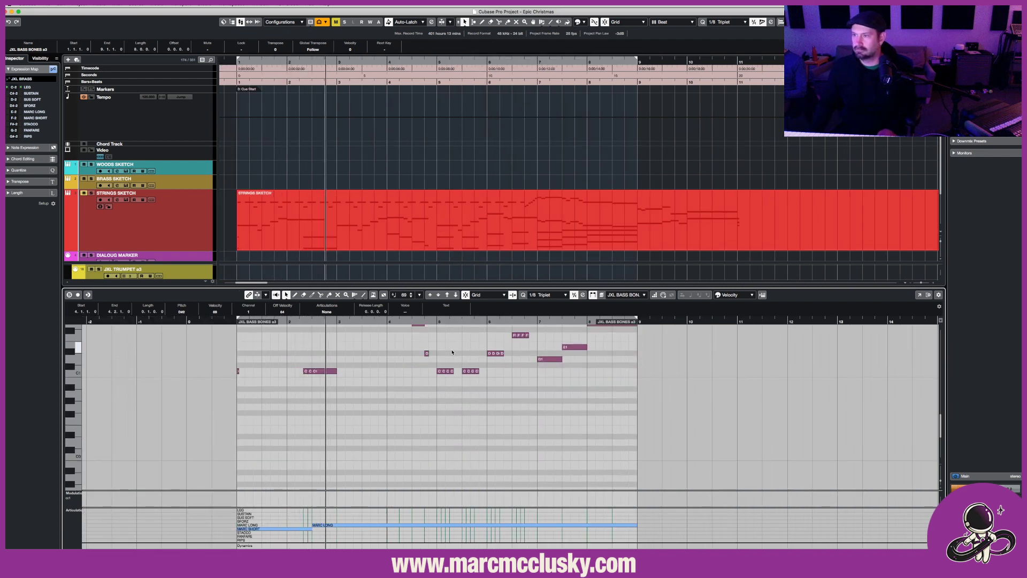
left_click(271, 523)
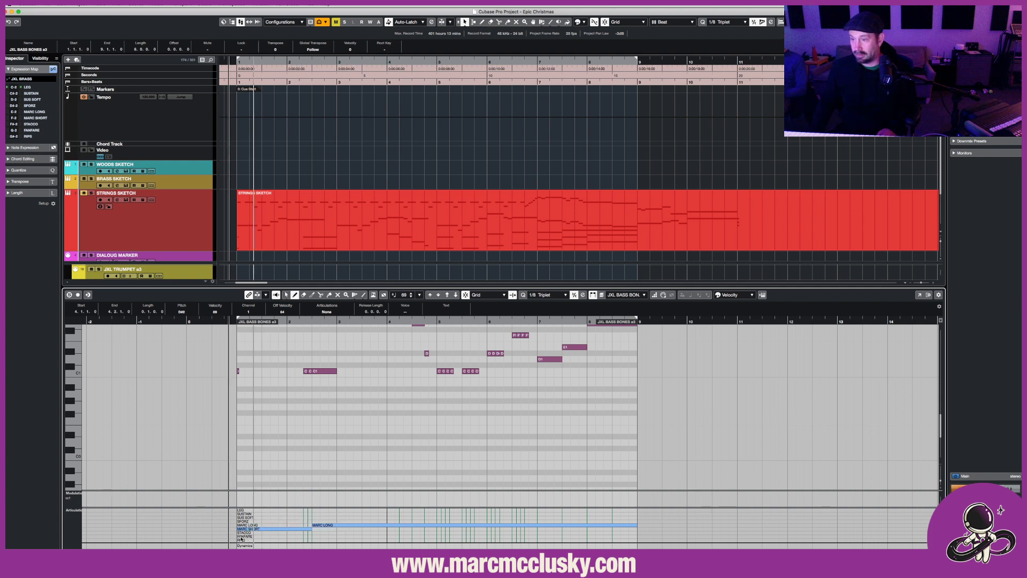
left_click(305, 536)
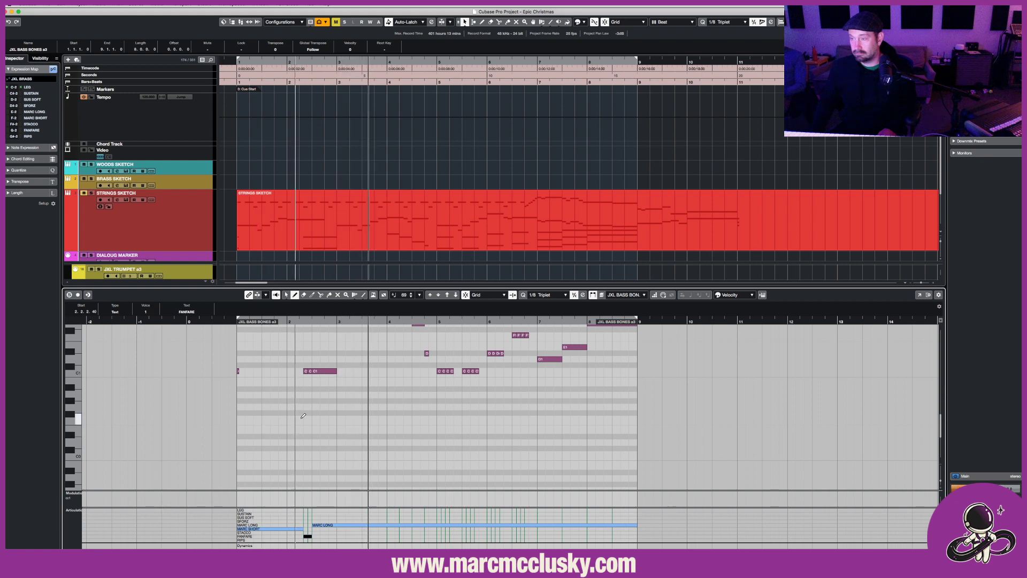
Lengthen the D#1 note at bar 4 beat 4 slightly past bar 5, and set FANFARE from bar 5 and MARC LONG from bar 7.
scroll(278, 417, "up", 4)
scroll(299, 415, "right", 6)
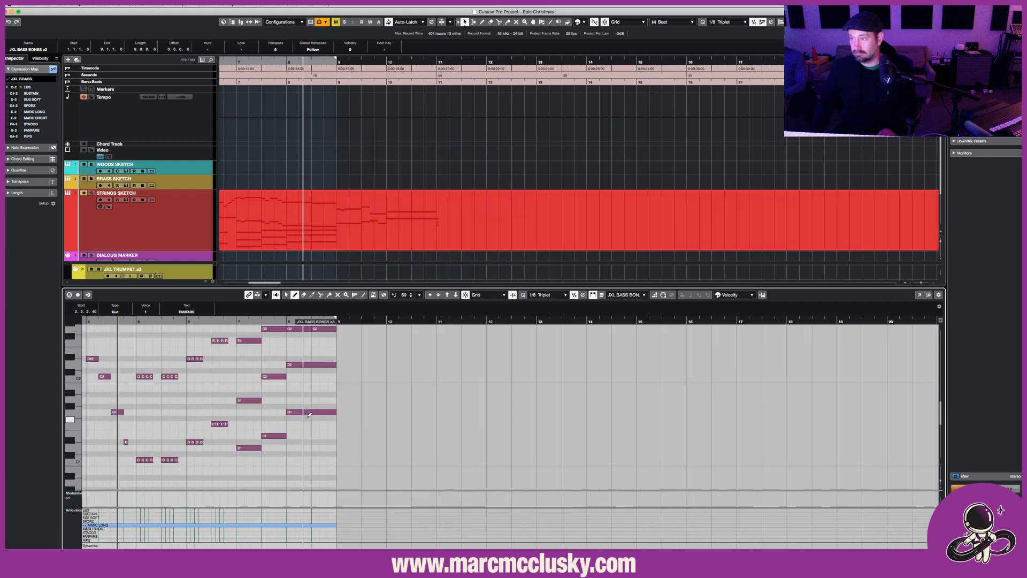
key("1")
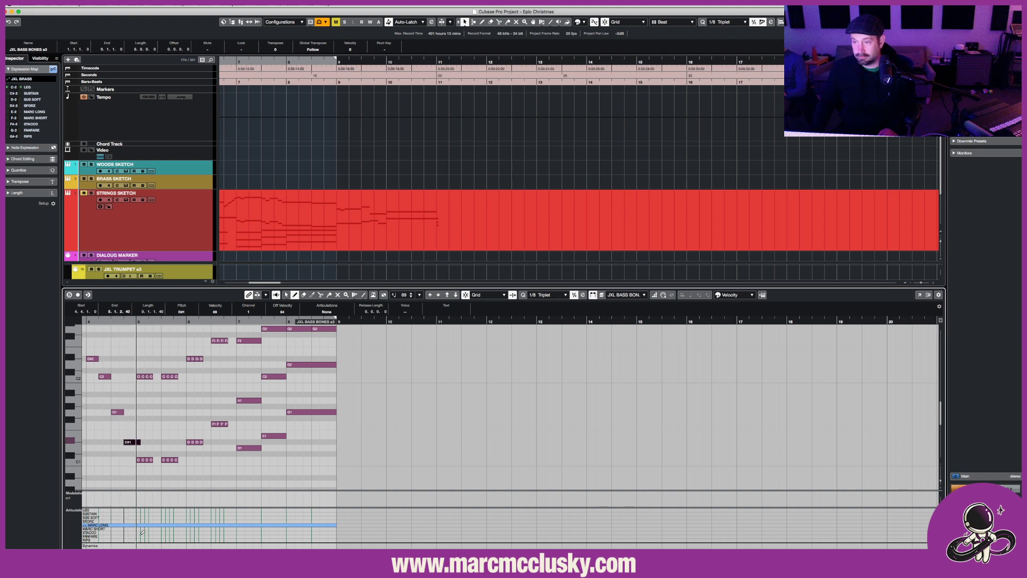
left_click(141, 535)
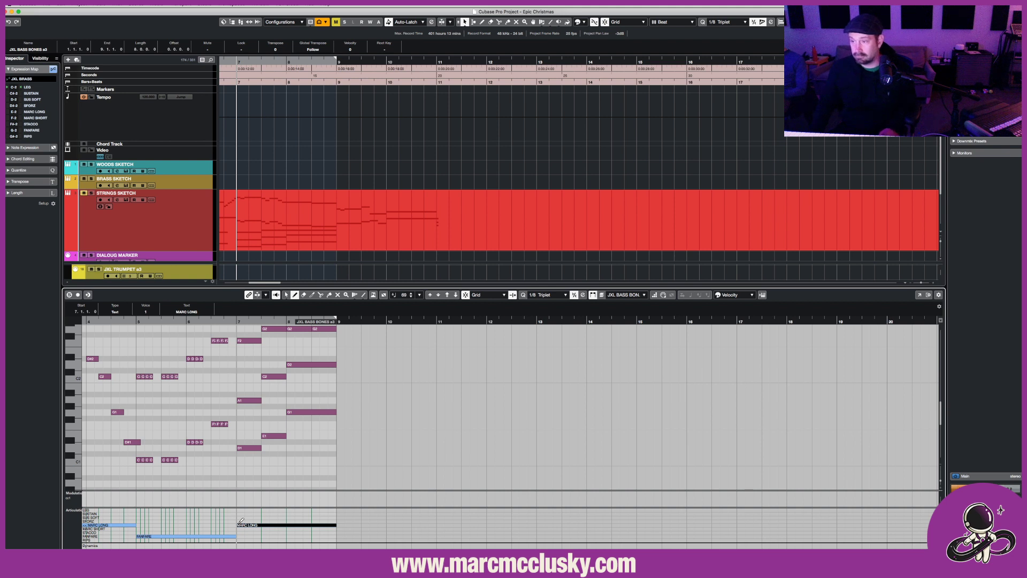
key("space")
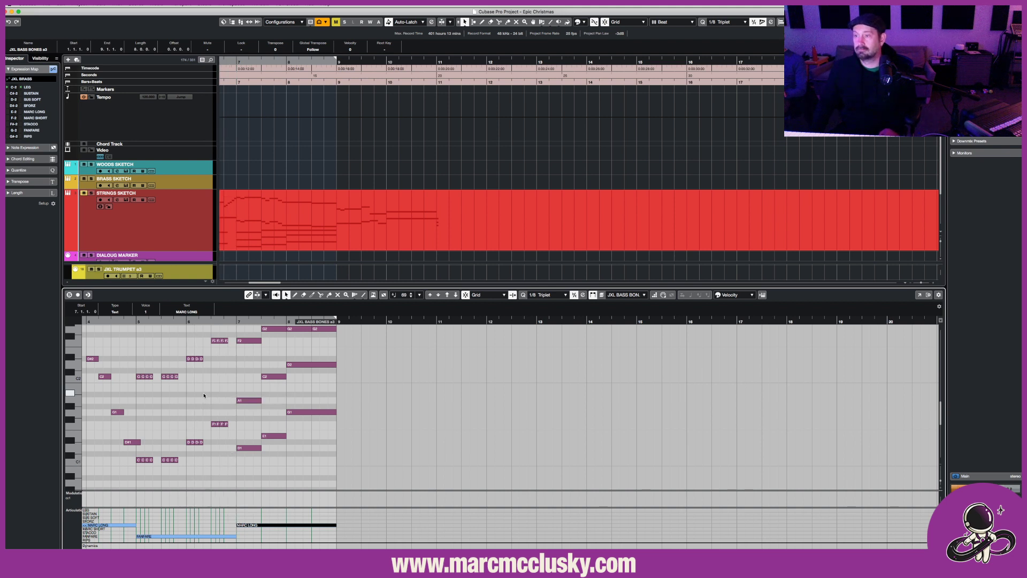
key("space")
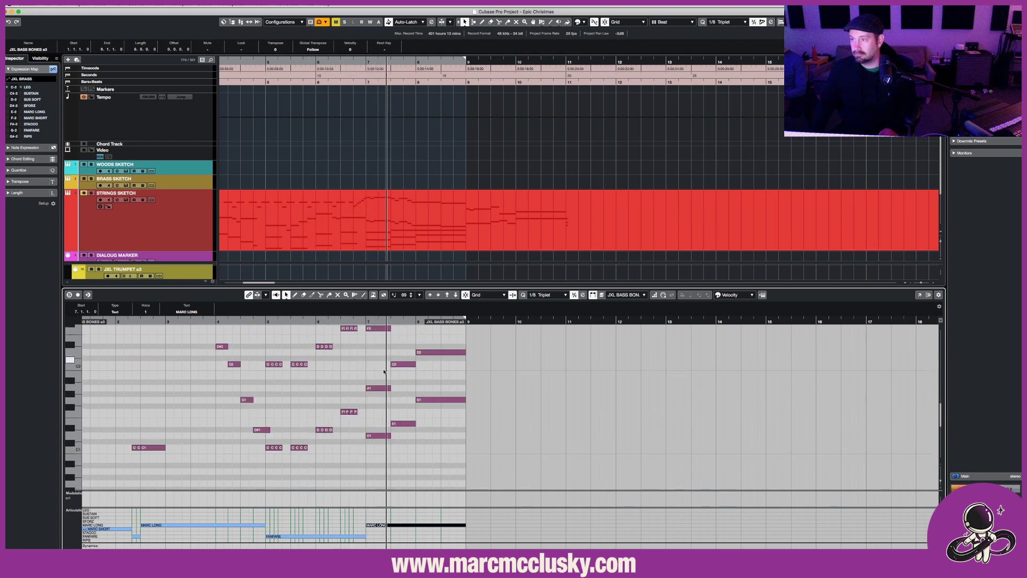
Delete the upper notes in bars 7 and 8, including the A1, leaving the lowest line, and play from bar 7.
scroll(384, 372, "up", 2)
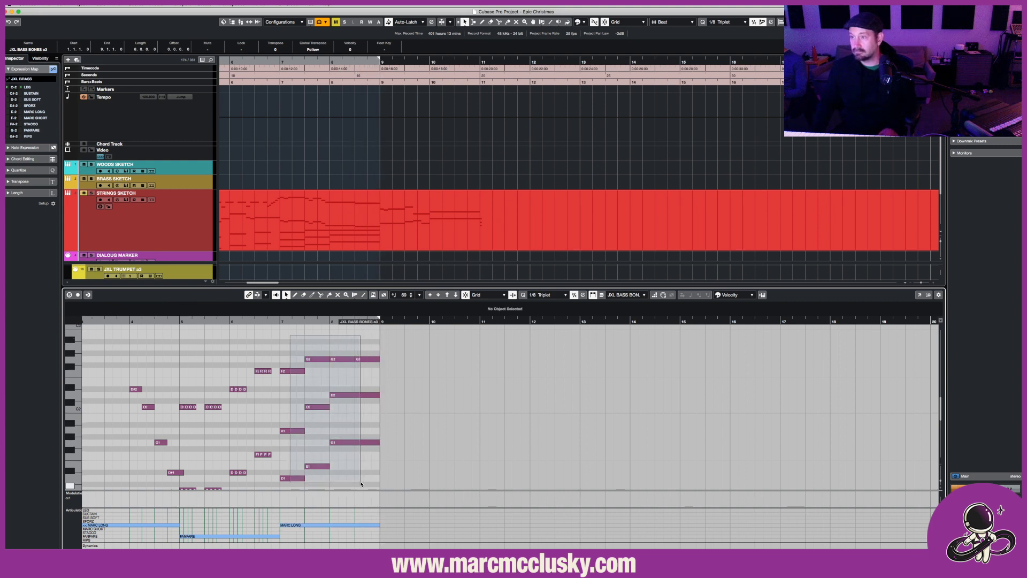
left_click_drag(362, 484, 362, 483)
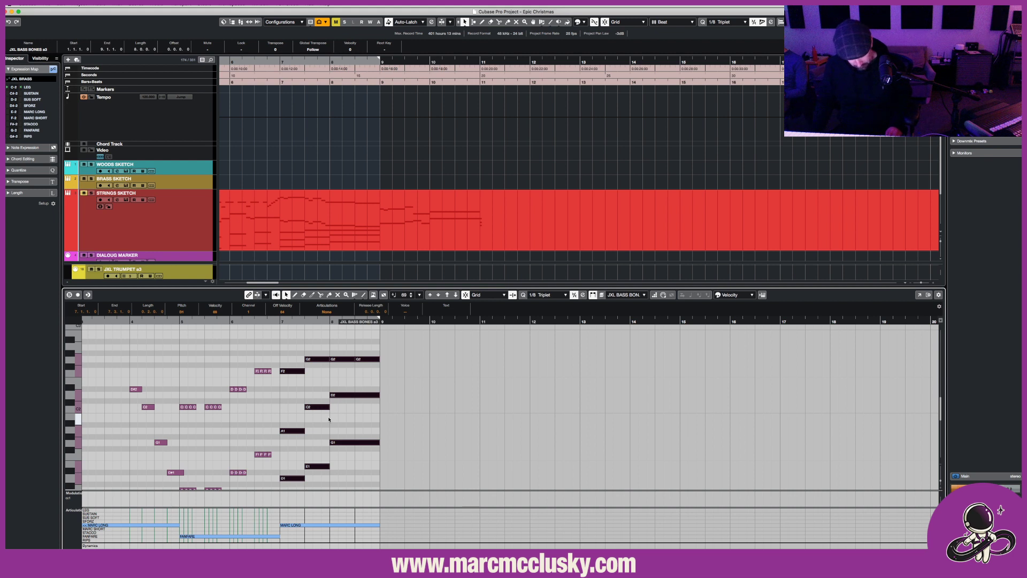
left_click_drag(289, 339, 357, 416)
key("Delete")
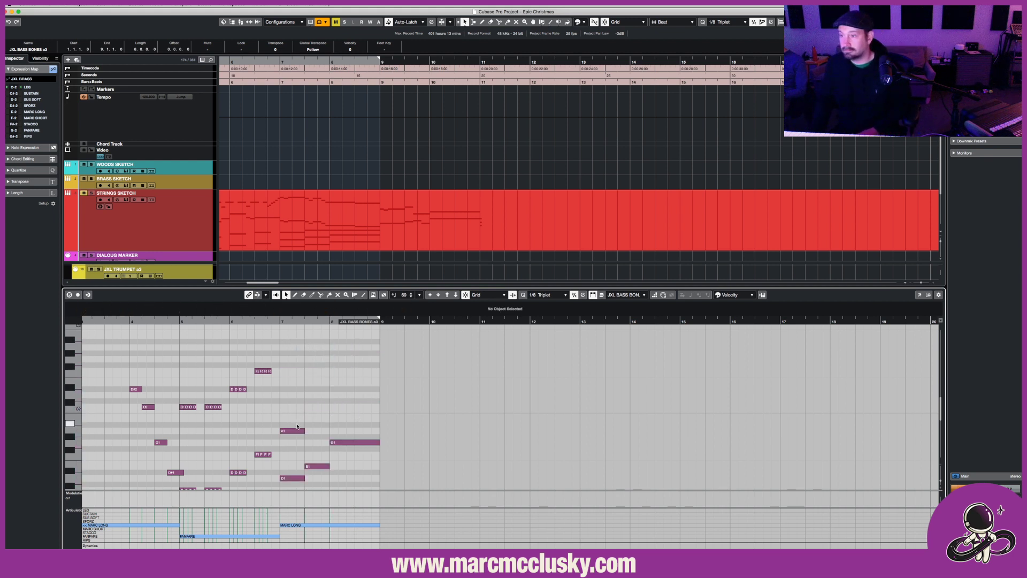
left_click(279, 321)
key("space")
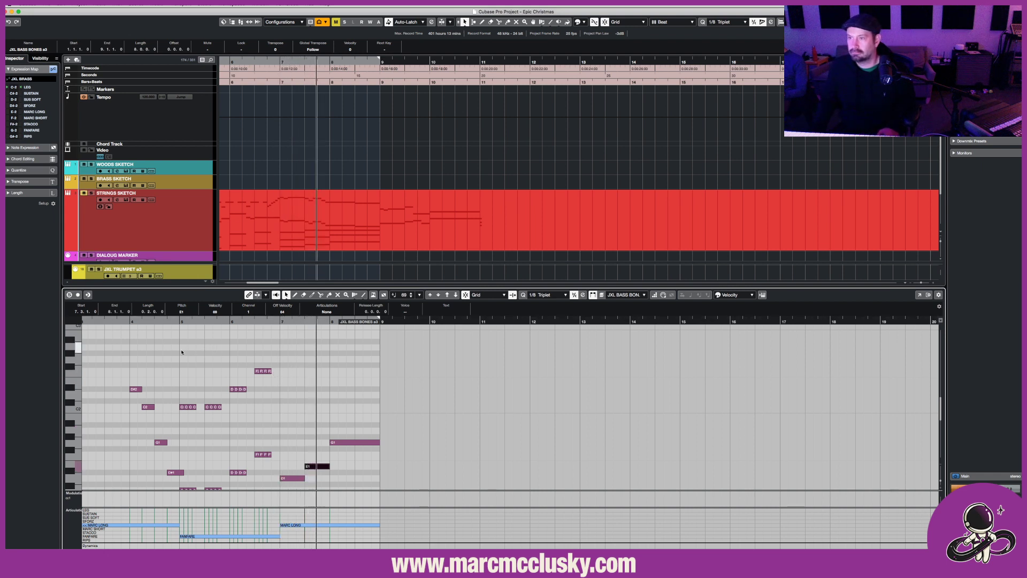
Delete the upper-octave notes in bars 5 and 6 of JXL BASS BONES a3 and replay the ending from bar 7.
left_click_drag(180, 350, 302, 414)
key("Delete")
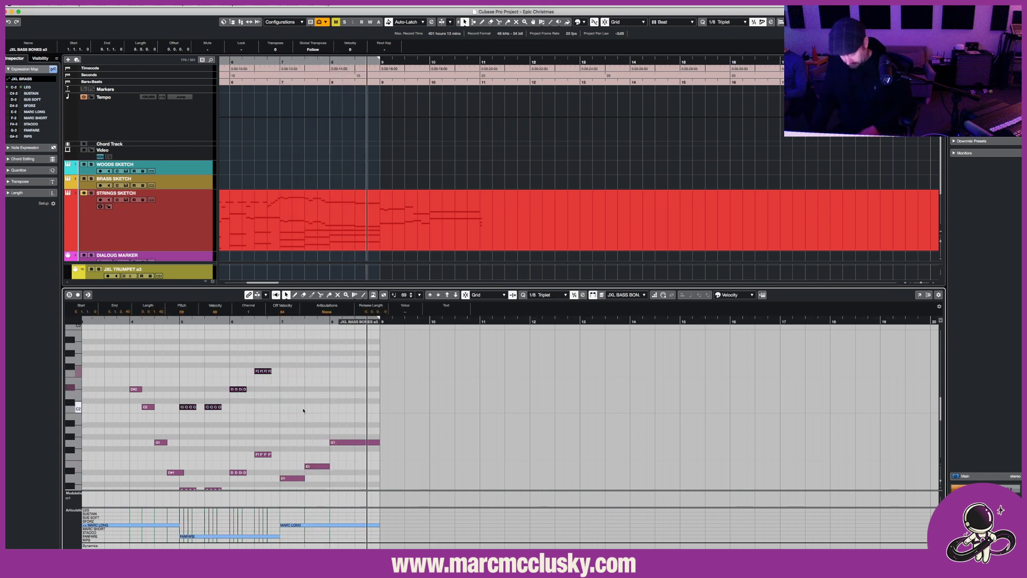
key("space")
key("space")
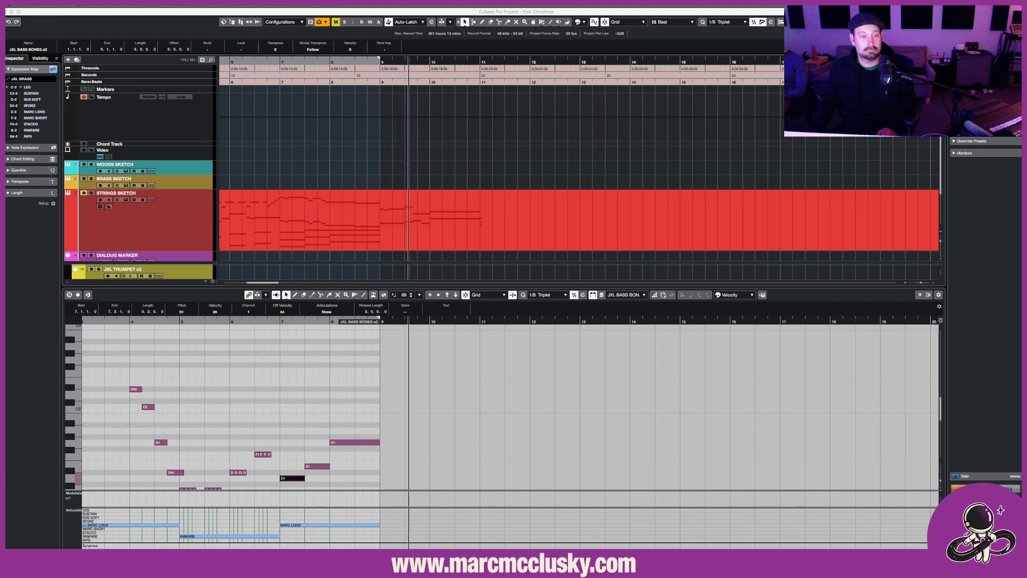
left_click(232, 169)
key("space")
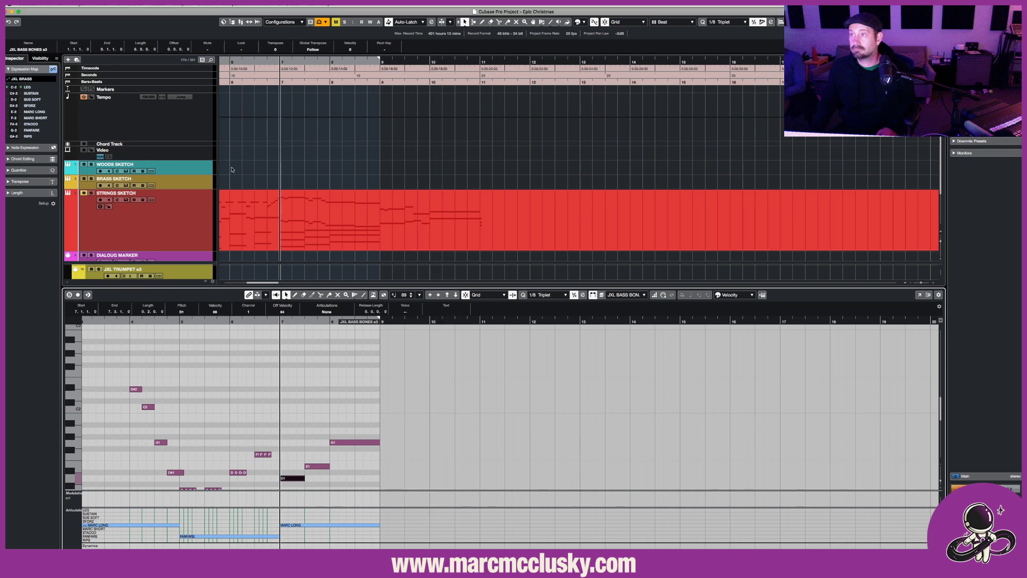
key("space")
Enlarge the track area and copy the JXL BASS BONES a3 part onto the JXL CIMBASSI a3 and JXL TUBA tracks at bar 1.
scroll(262, 410, "left", 4)
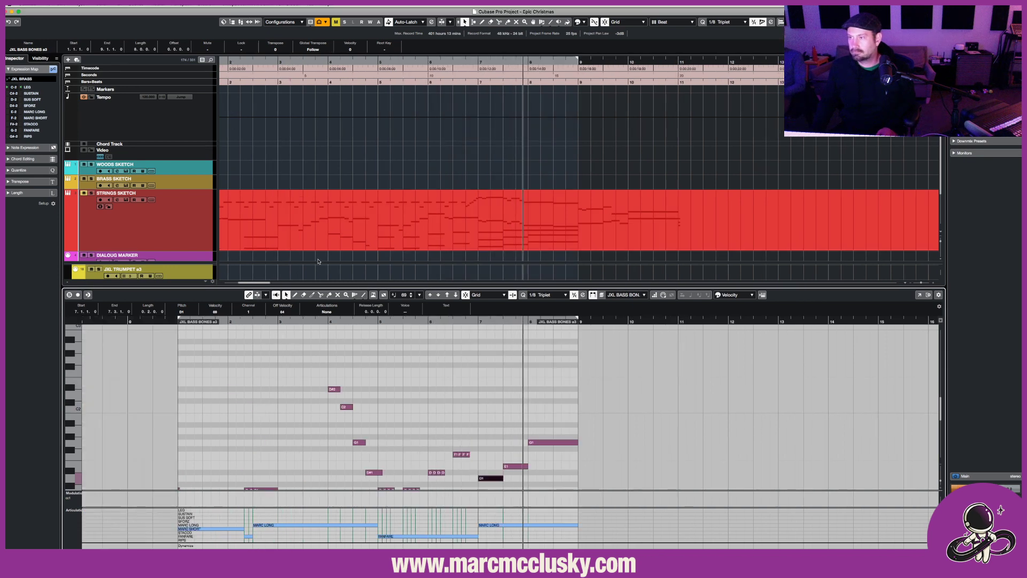
left_click_drag(319, 288, 321, 406)
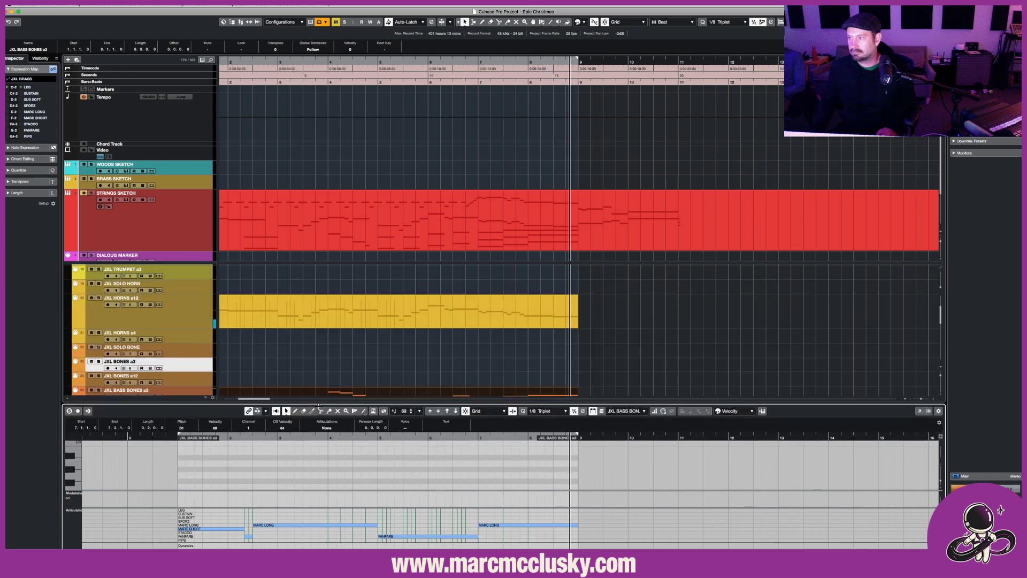
key("space")
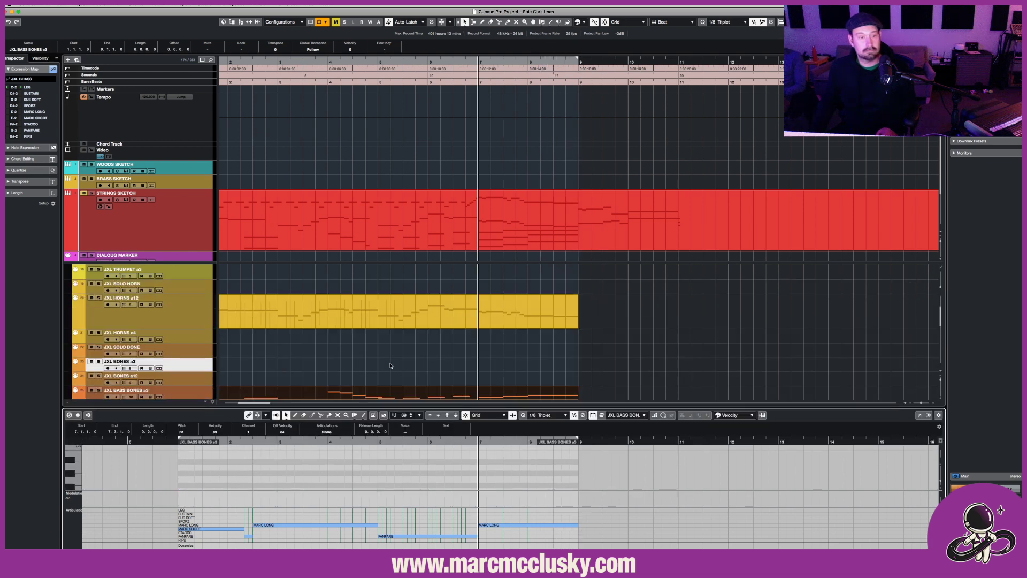
scroll(390, 366, "down", 3)
key("space")
scroll(390, 366, "right", 3)
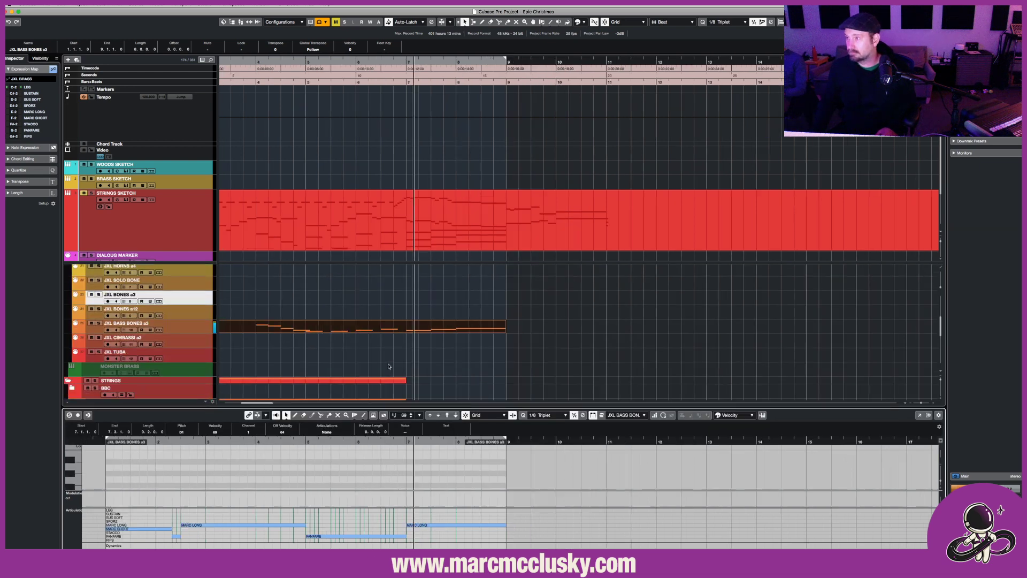
scroll(390, 366, "down", 1)
scroll(390, 365, "left", 7)
key("space")
scroll(399, 326, "down", 2)
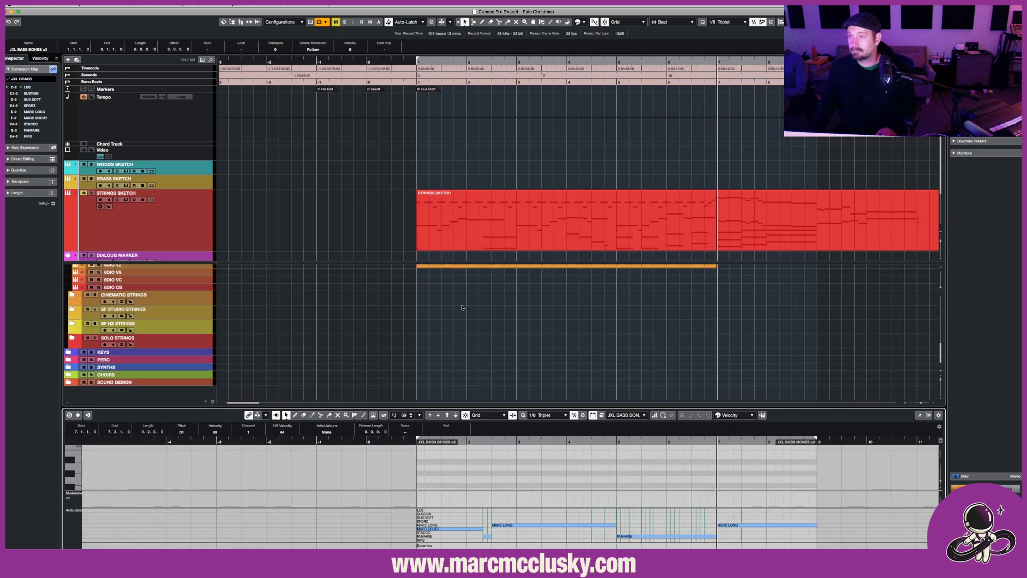
scroll(469, 304, "up", 3)
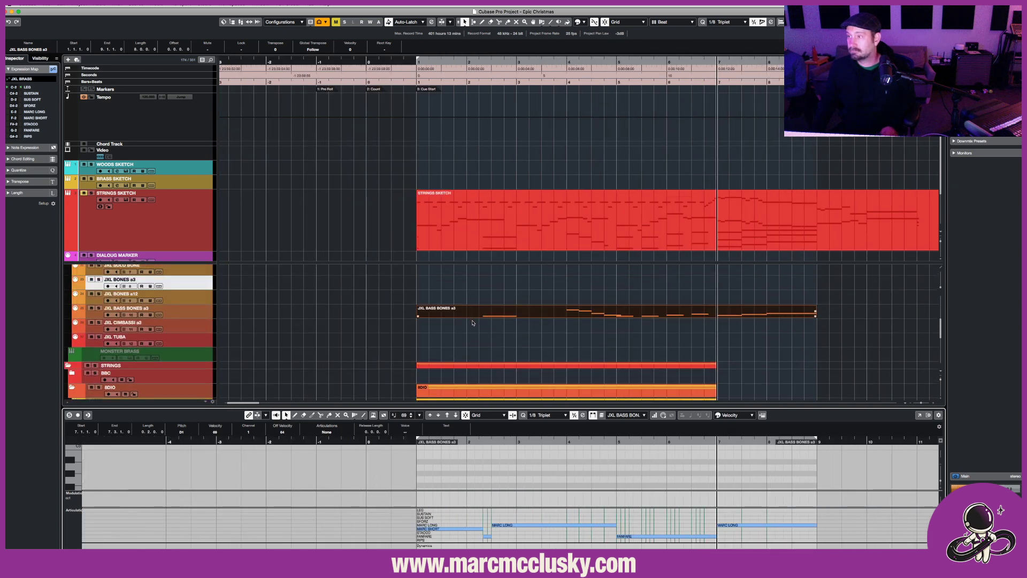
left_click_drag(472, 317, 475, 345)
Audition the doubled low brass parts, restarting playback from bar 2 through to bar 9.
key("space")
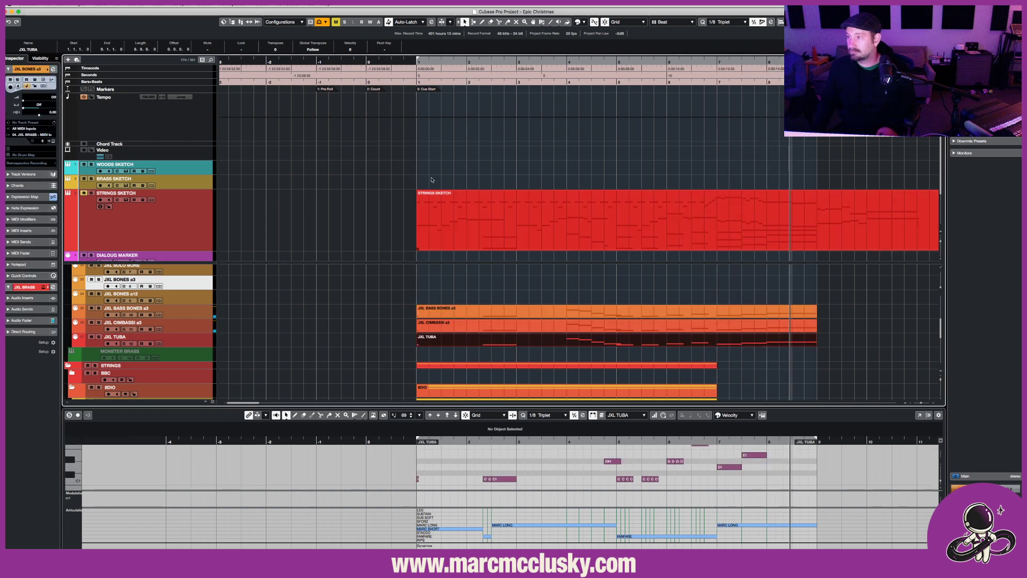
scroll(435, 92, "down", 3)
key("space")
left_click(465, 63)
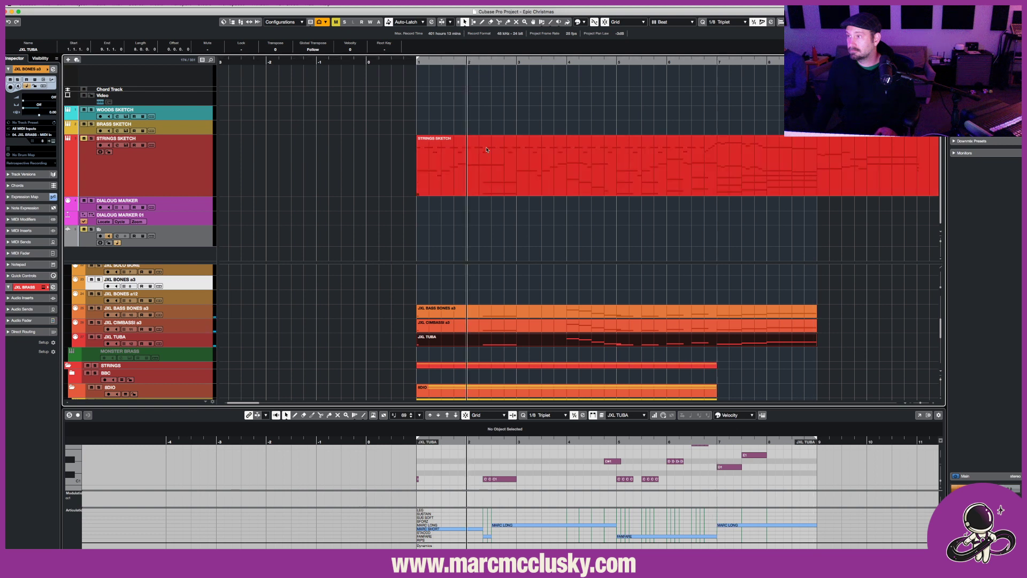
key("space")
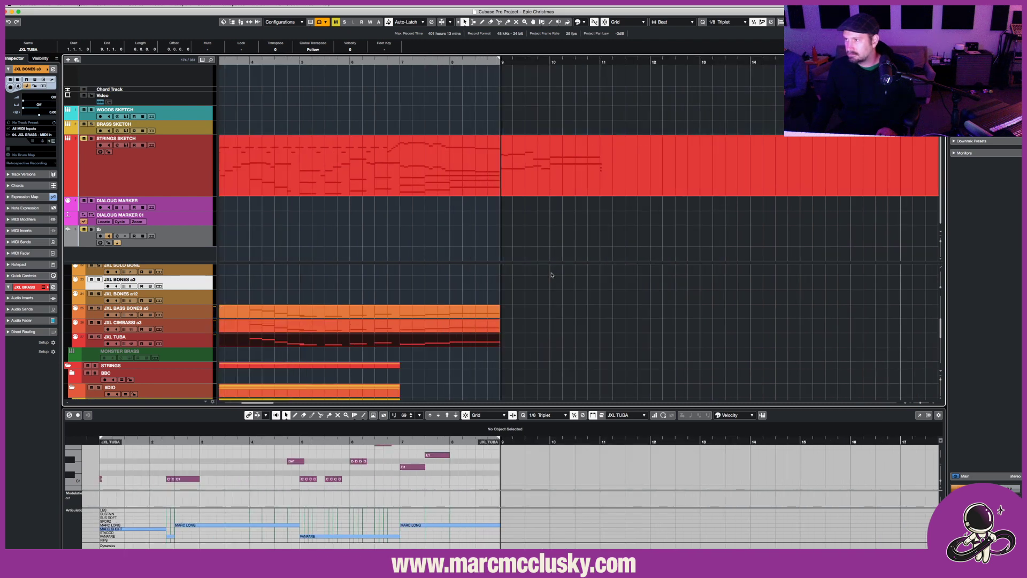
key("space")
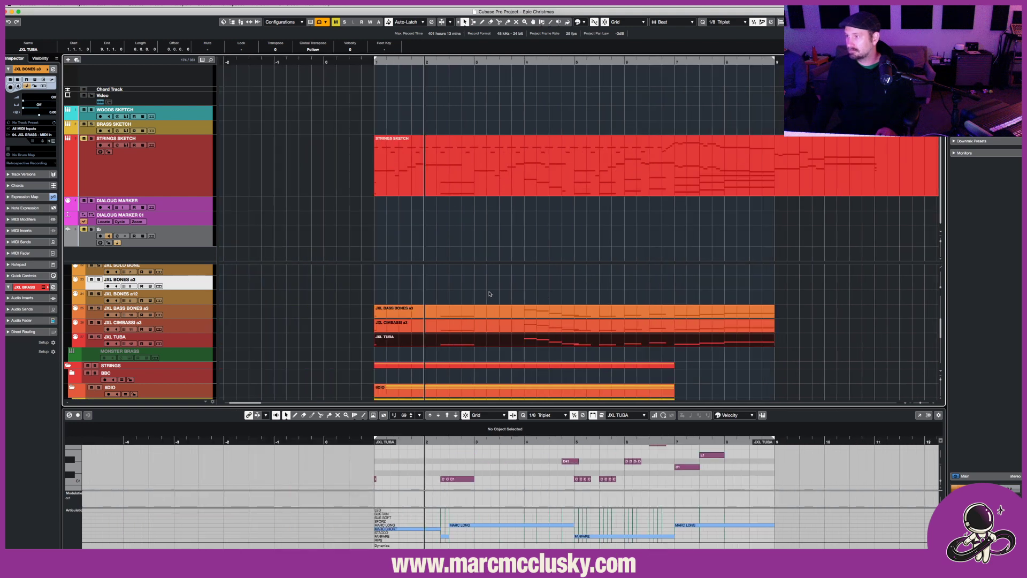
Review the JXL HORNS a12 part against the low brass and strings during playback, and select the JXL HORNS a12 track.
scroll(488, 294, "up", 3)
left_click(483, 339)
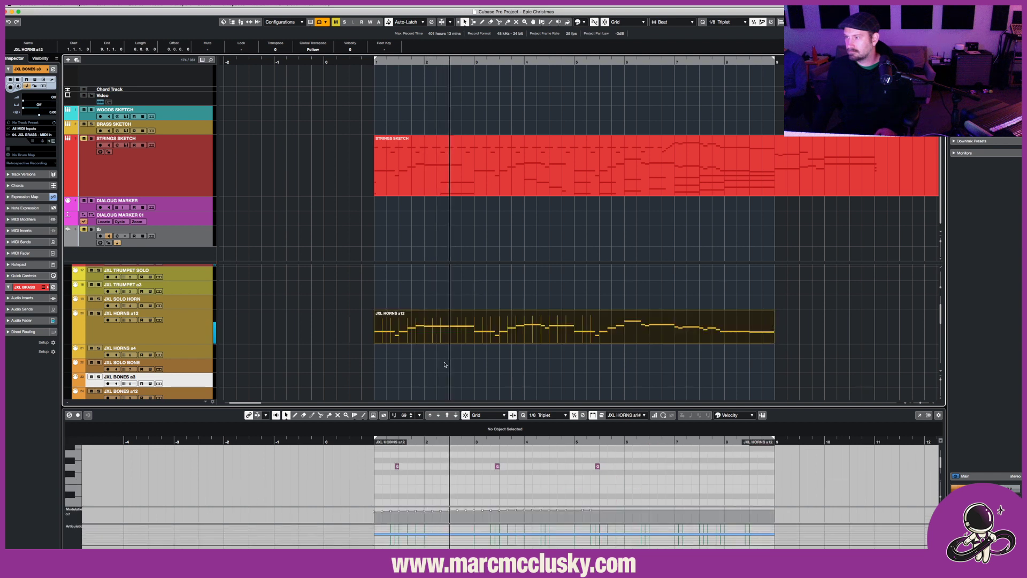
scroll(444, 365, "down", 3)
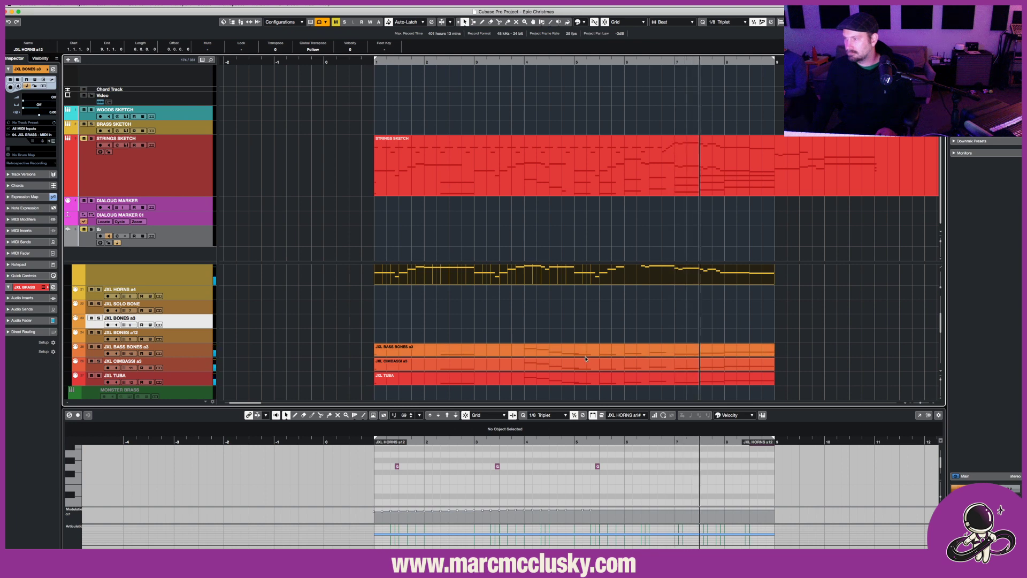
scroll(535, 332, "down", 6)
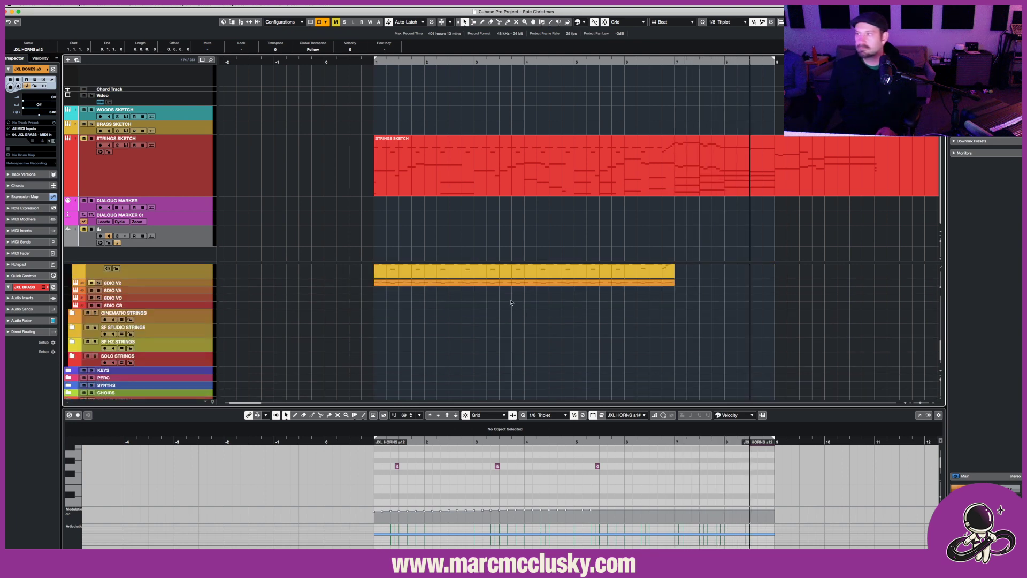
scroll(515, 317, "up", 5)
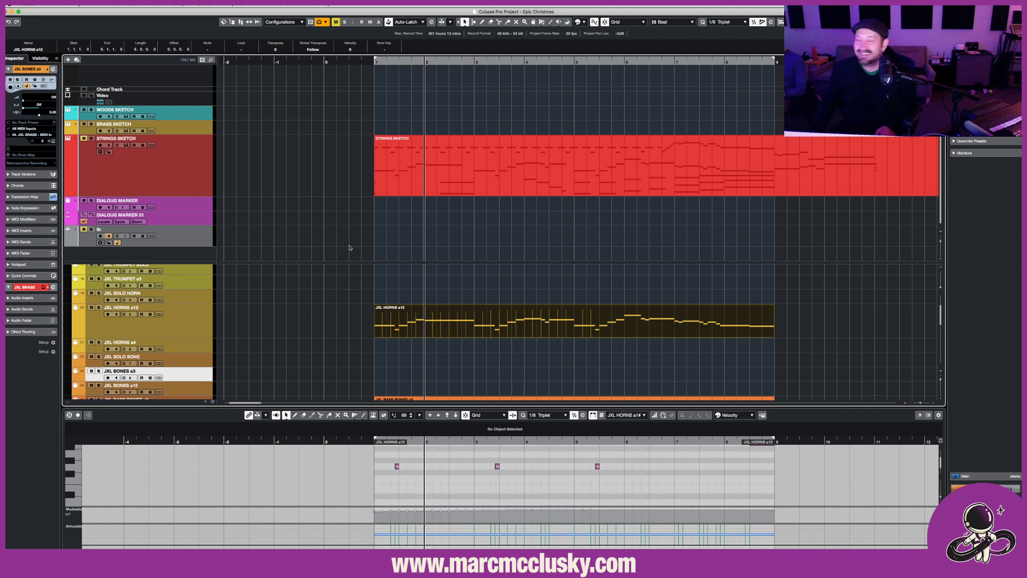
left_click(313, 305)
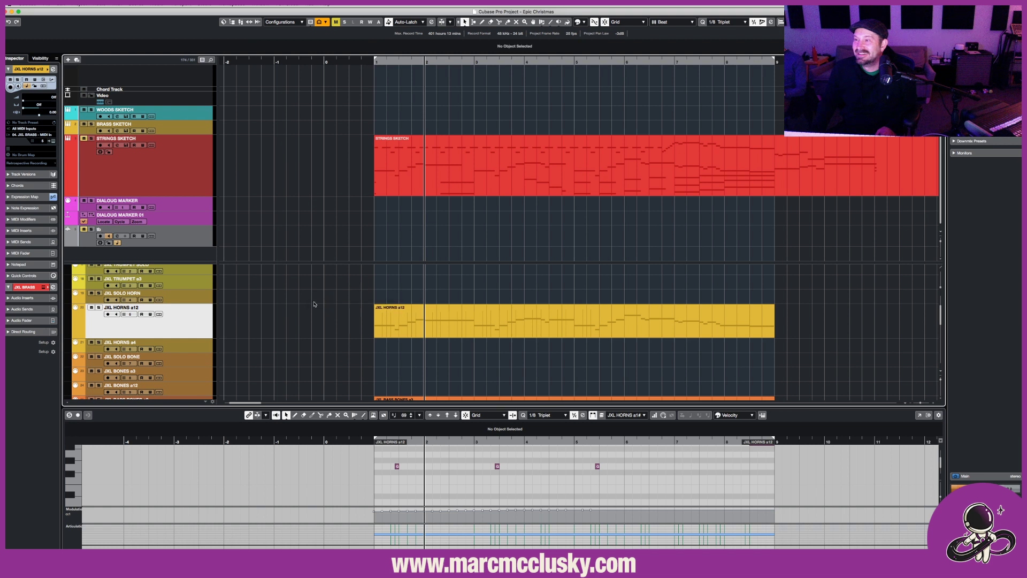